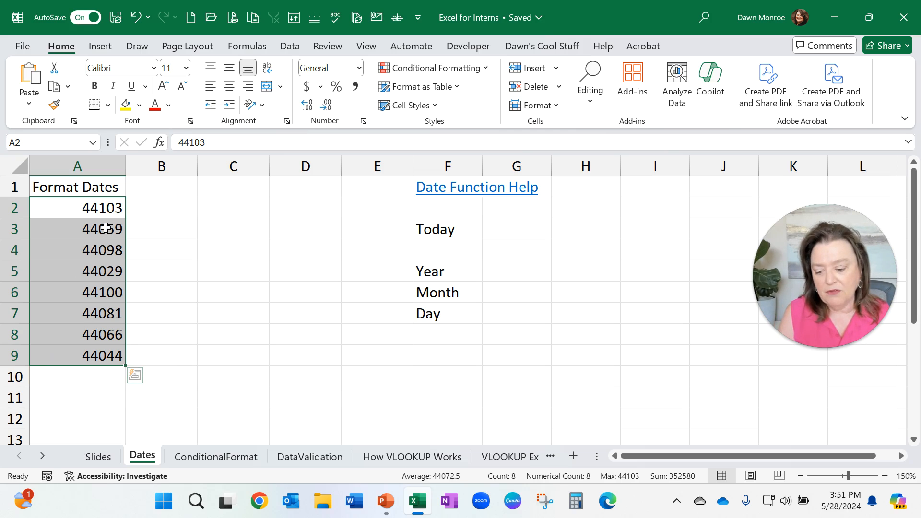
Step: Format the serial numbers in A2:A9 as Short Date
{"action": "left_click_drag", "start_coordinate": [97, 212], "coordinate": [83, 354]}
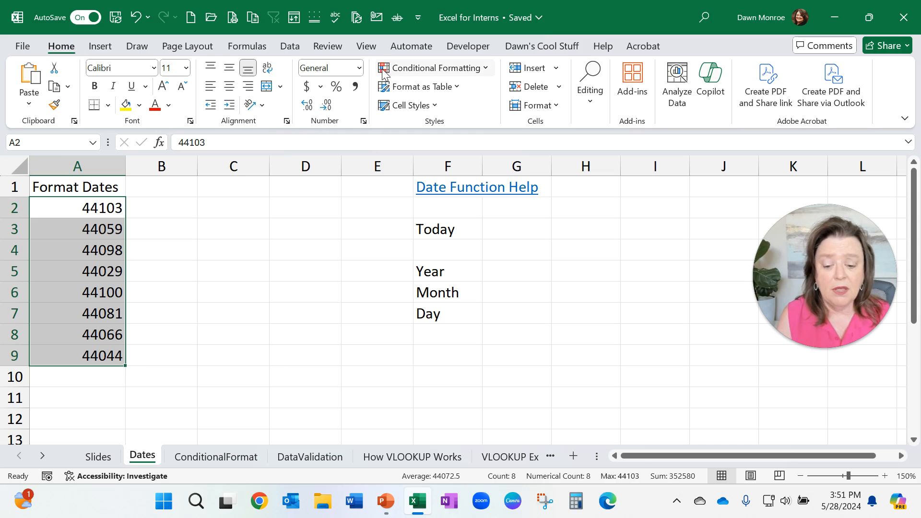
{"action": "left_click", "coordinate": [360, 70]}
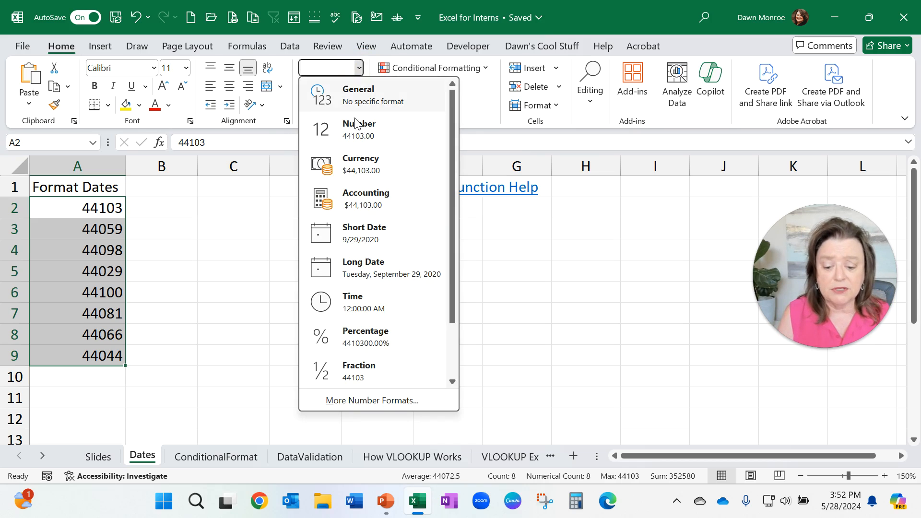
{"action": "left_click", "coordinate": [350, 240]}
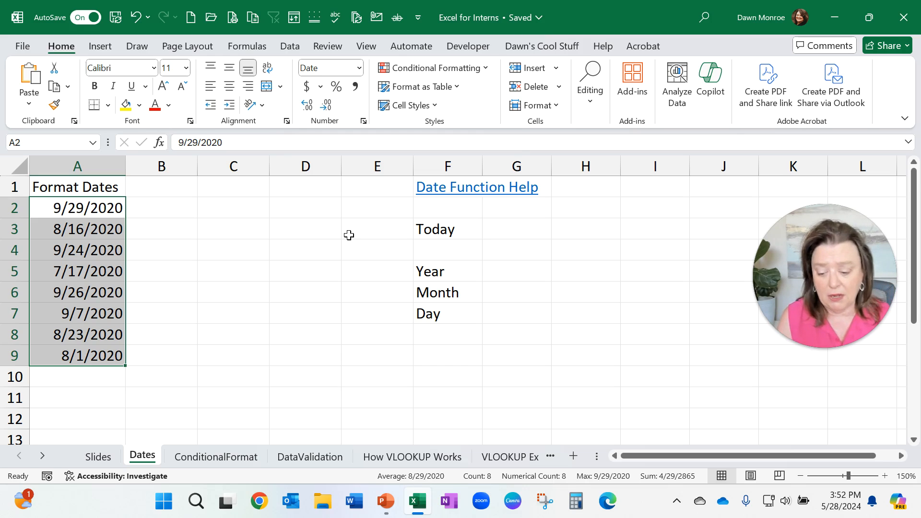
Step: Insert today's date as a fixed value in cell C2
{"action": "left_click", "coordinate": [240, 212]}
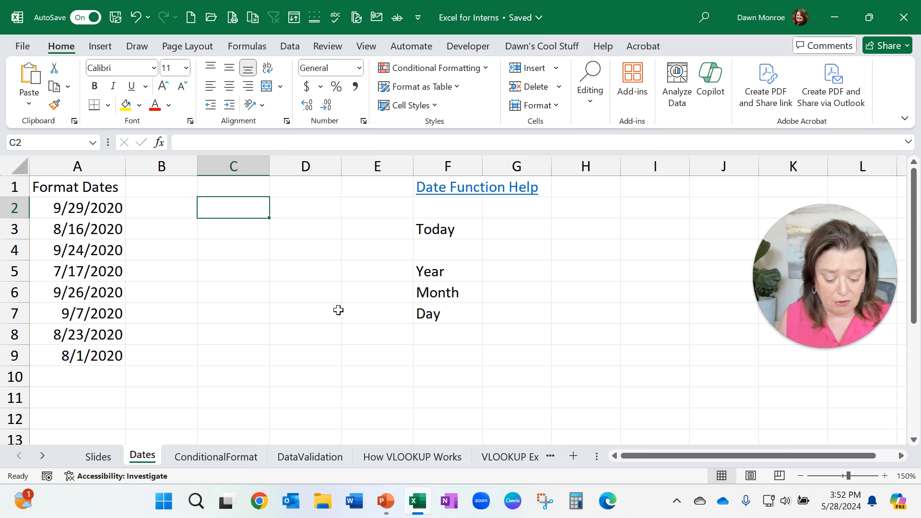
{"action": "key", "text": "ctrl+semicolon"}
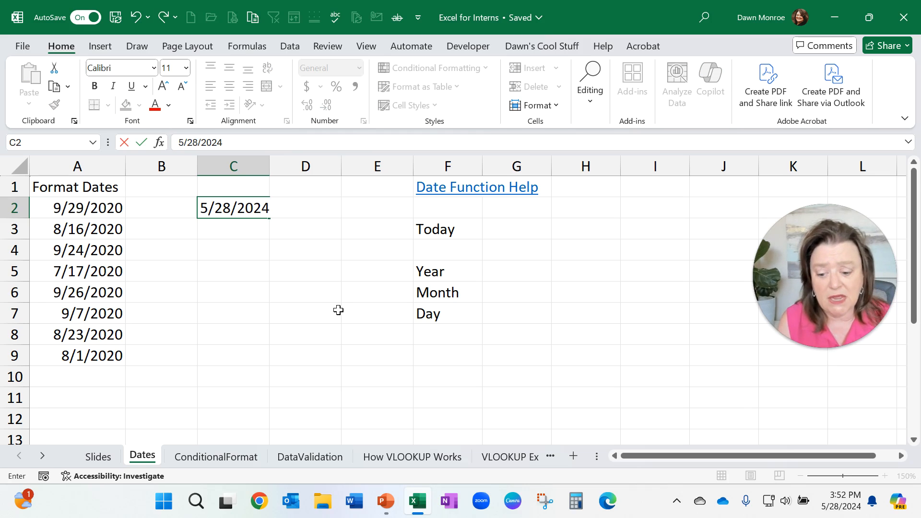
{"action": "key", "text": "Return"}
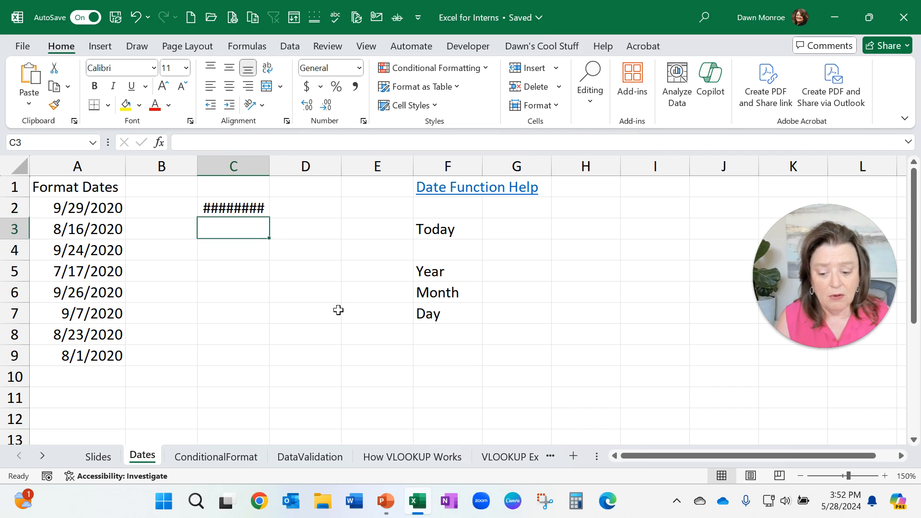
Step: Widen column C so the date in C2 displays fully
{"action": "left_click", "coordinate": [259, 207]}
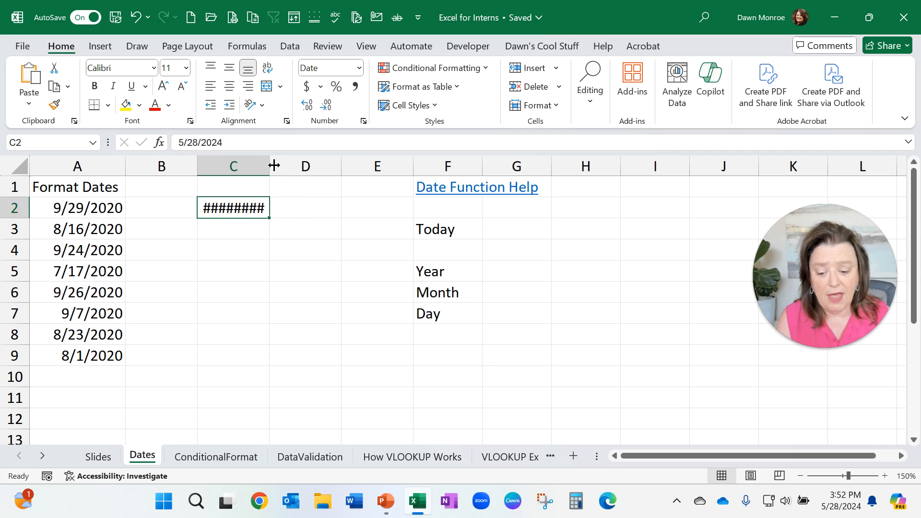
{"action": "mouse_move", "coordinate": [275, 164]}
{"action": "left_mouse_down"}
{"action": "mouse_move", "coordinate": [308, 160]}
{"action": "mouse_move", "coordinate": [245, 161]}
{"action": "mouse_move", "coordinate": [284, 160]}
{"action": "mouse_move", "coordinate": [268, 163]}
{"action": "left_mouse_up"}
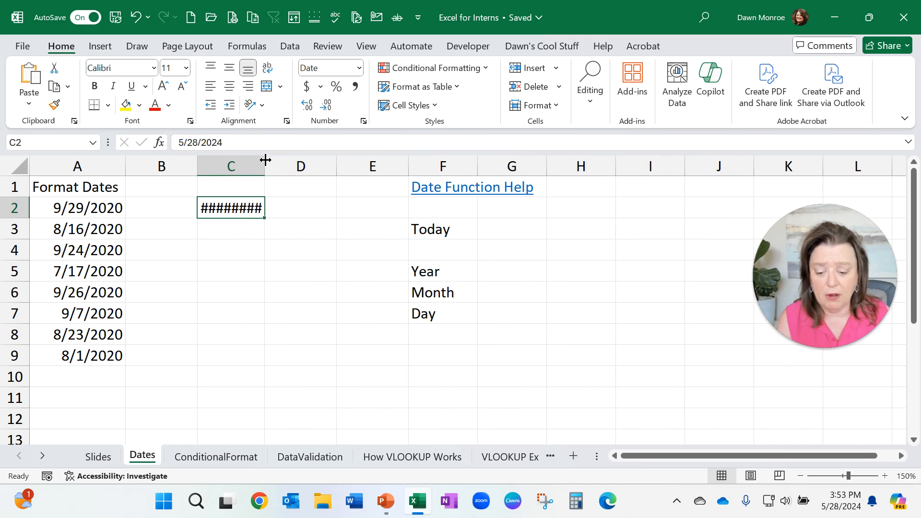
{"action": "double_click", "coordinate": [265, 155]}
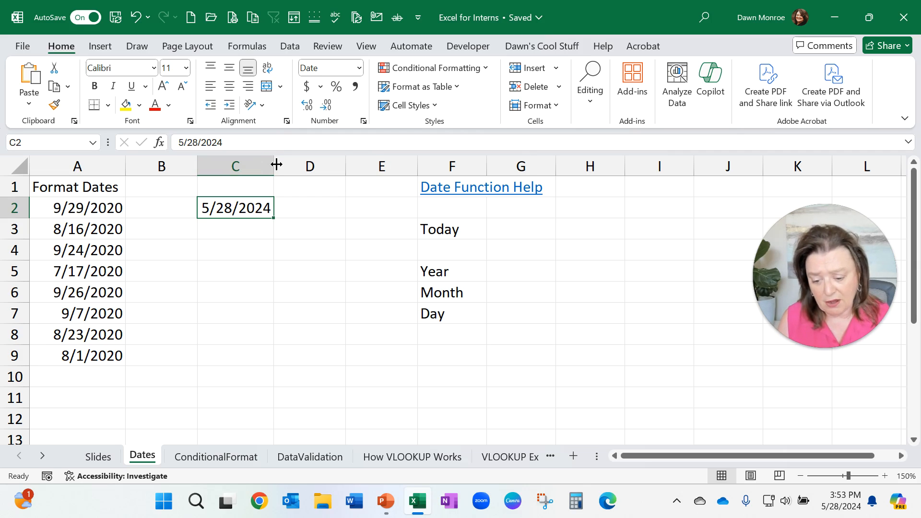
{"action": "left_click_drag", "start_coordinate": [275, 163], "coordinate": [295, 164]}
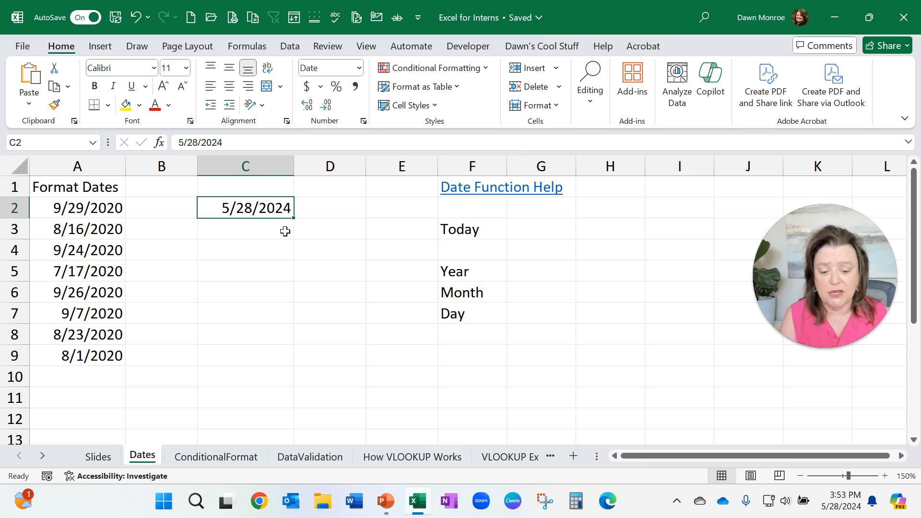
Step: Enter the formula =today() in cell G3 next to the Today label
{"action": "left_click", "coordinate": [545, 231]}
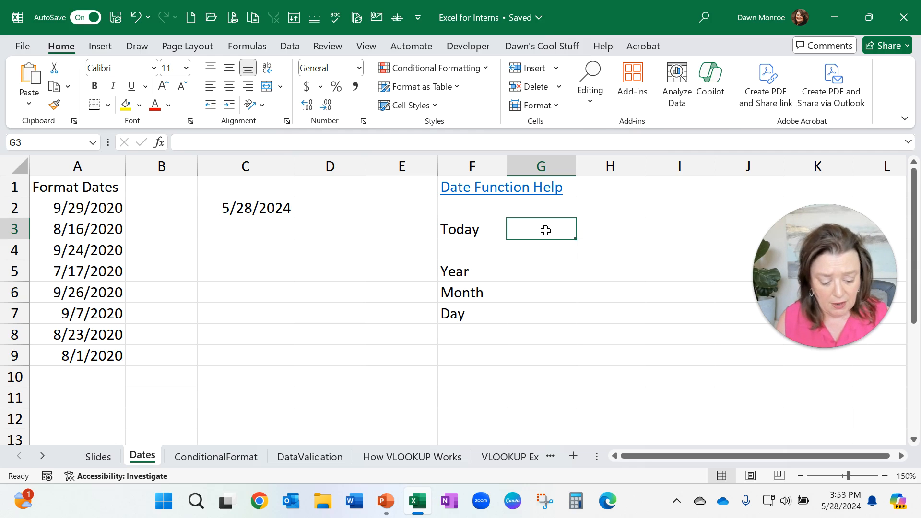
{"action": "type", "text": "=toda"}
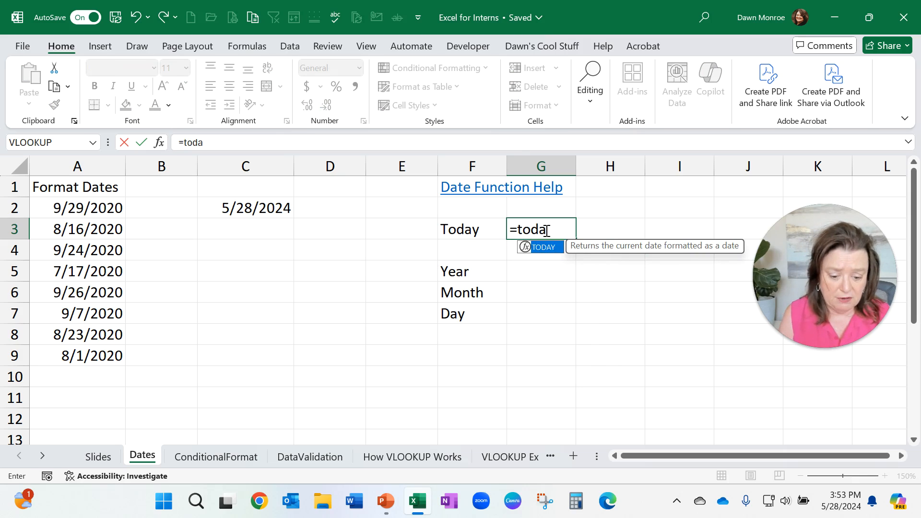
{"action": "type", "text": "y("}
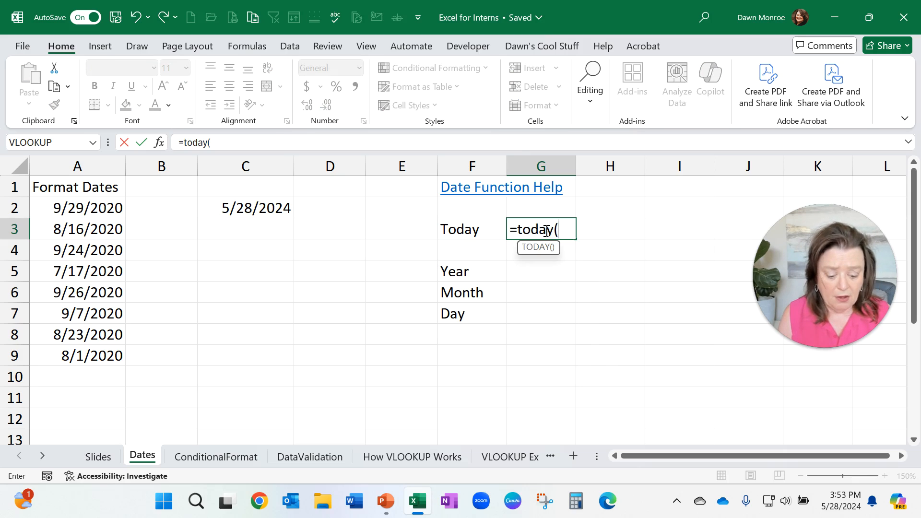
{"action": "type", "text": ")"}
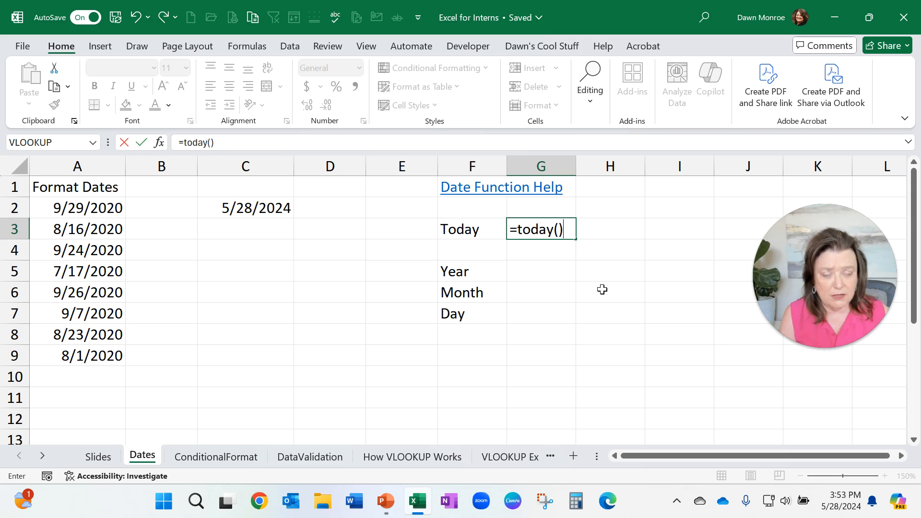
{"action": "left_click", "coordinate": [140, 144]}
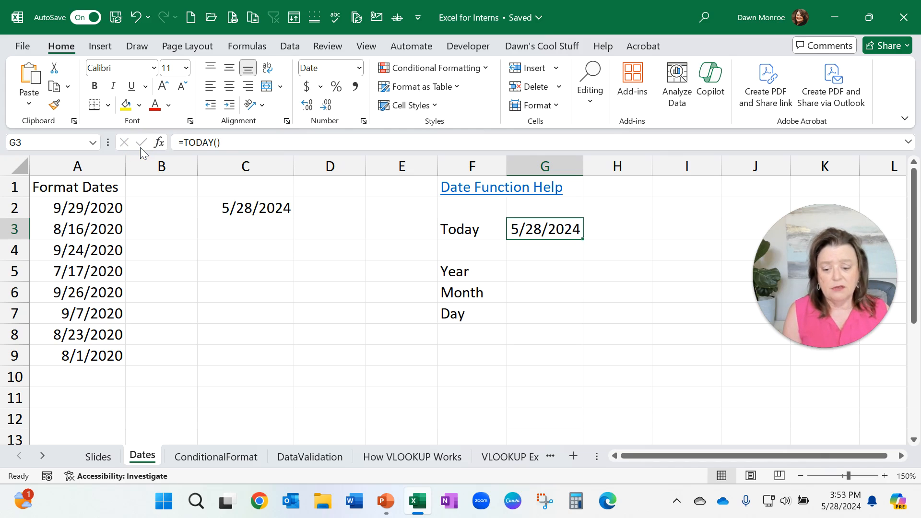
Step: Compare the fixed date in C2 with the TODAY formula in G3 and their columns
{"action": "left_click", "coordinate": [243, 203]}
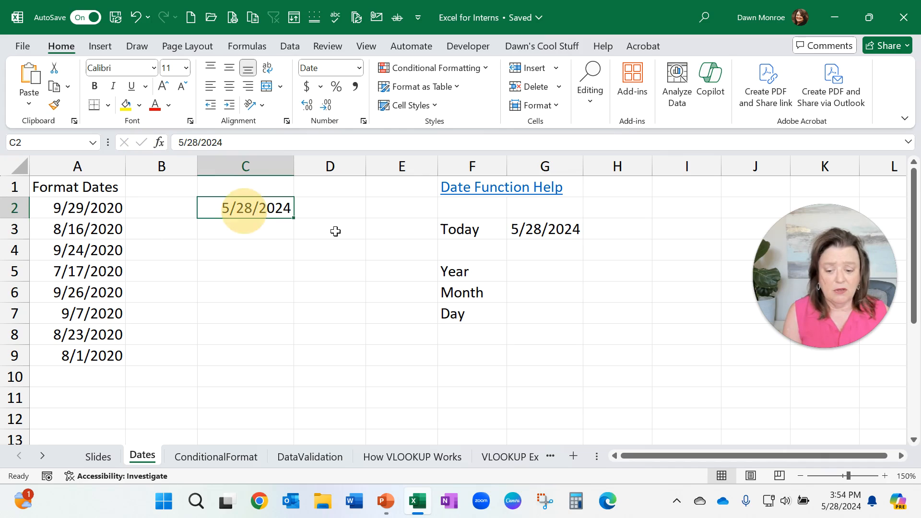
{"action": "left_click", "coordinate": [544, 239]}
{"action": "left_click", "coordinate": [267, 211]}
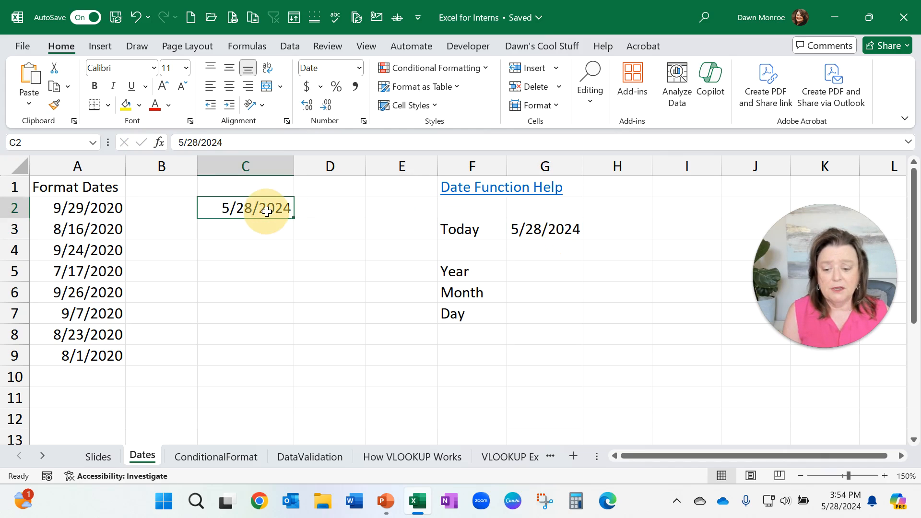
{"action": "left_click", "coordinate": [265, 154]}
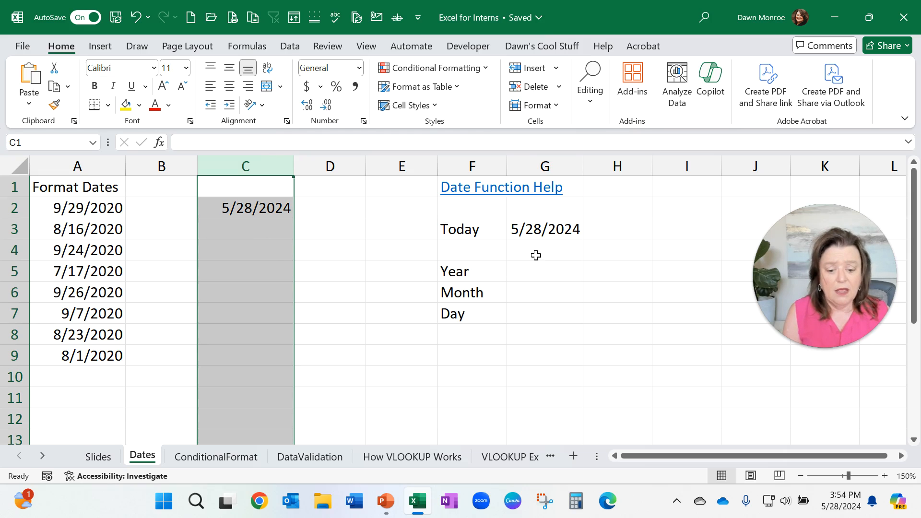
{"action": "left_click", "coordinate": [558, 229]}
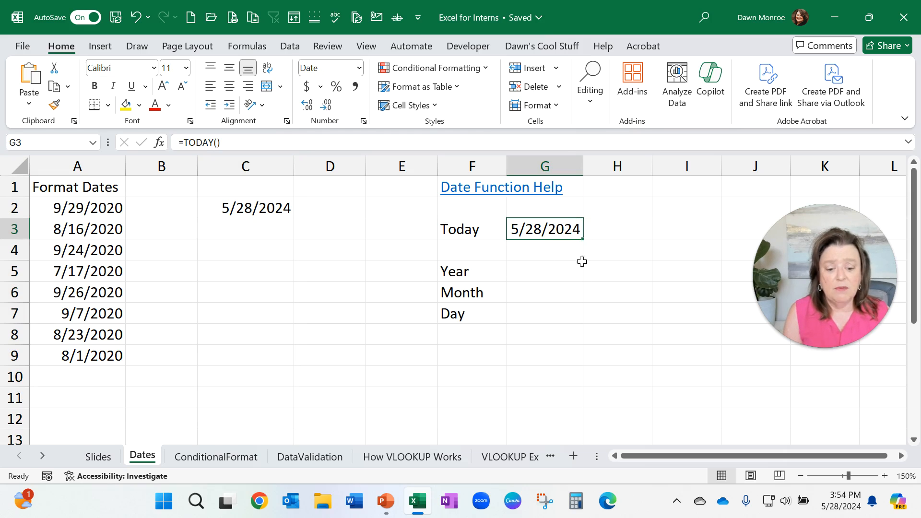
{"action": "left_click", "coordinate": [561, 163]}
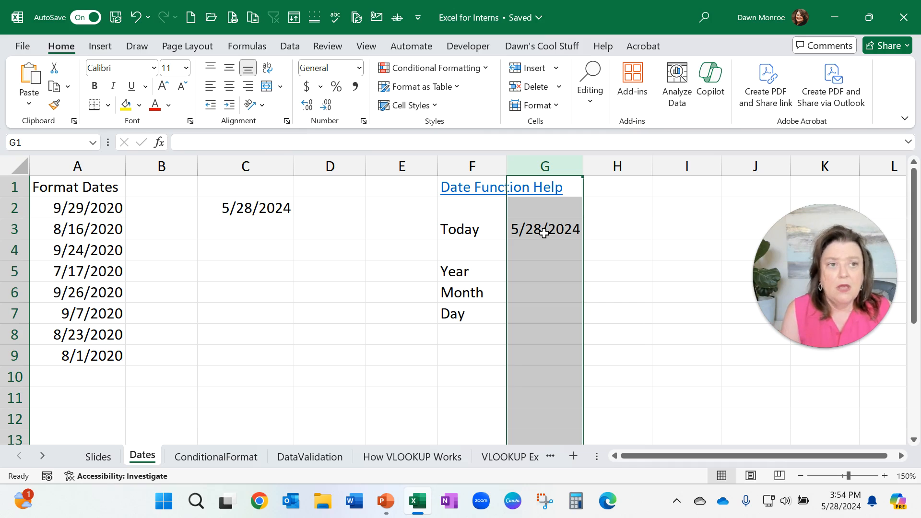
Step: Enter the date 10/03/2024 in cell H3
{"action": "left_click", "coordinate": [642, 226]}
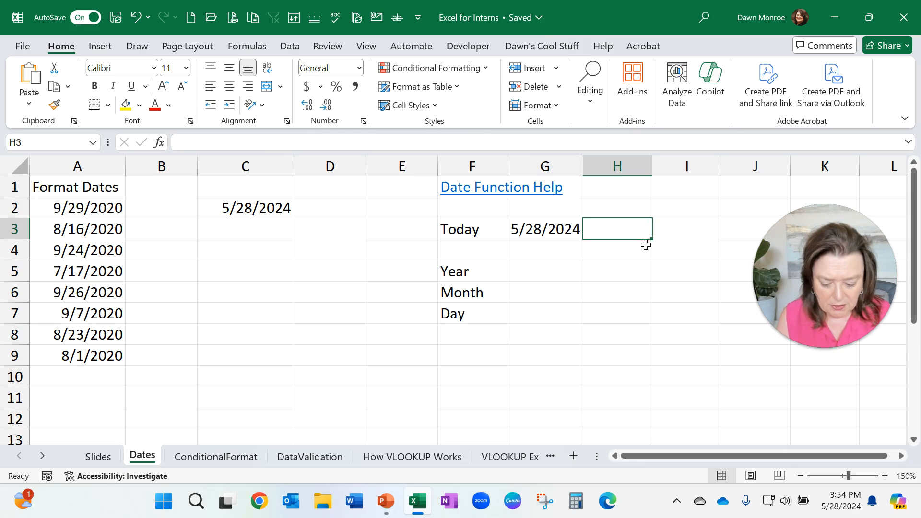
{"action": "type", "text": "10/"}
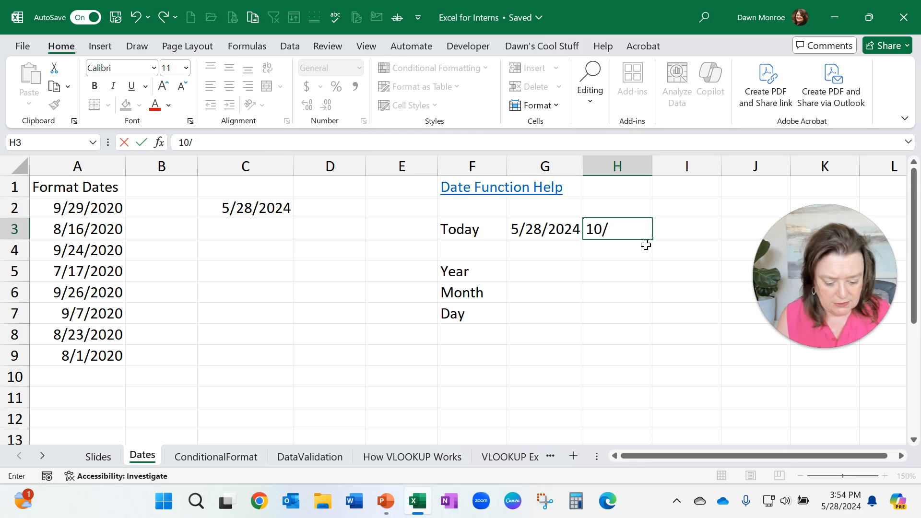
{"action": "type", "text": "03/20"}
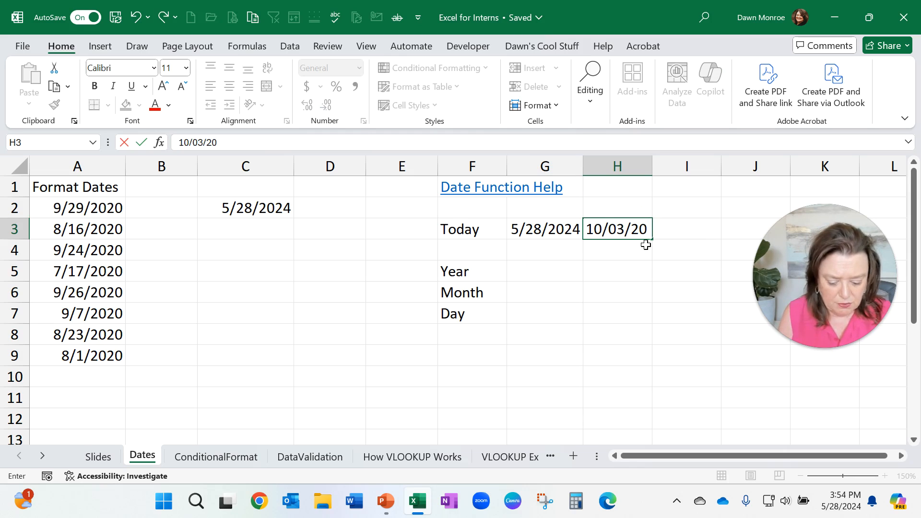
{"action": "type", "text": "24"}
{"action": "key", "text": "Return"}
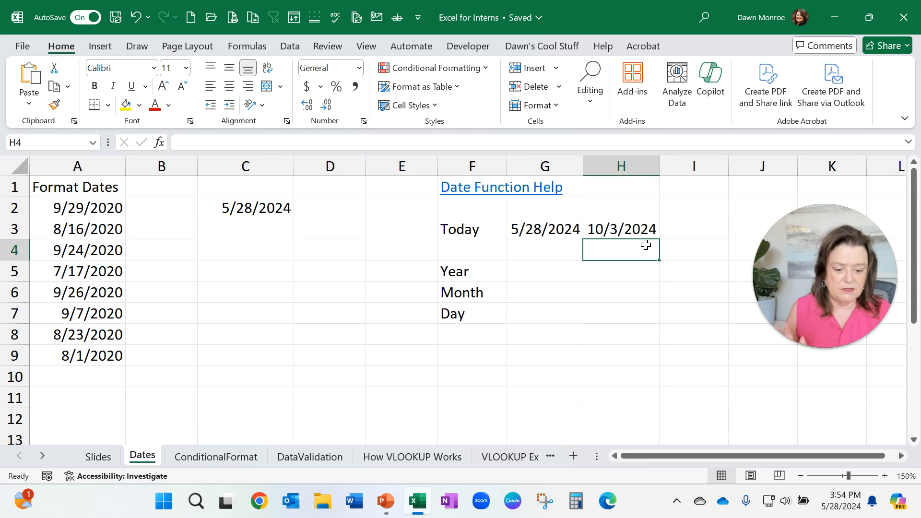
Step: Calculate the days between the two dates with the formula =H3-G3 in cell I3
{"action": "left_click", "coordinate": [691, 229]}
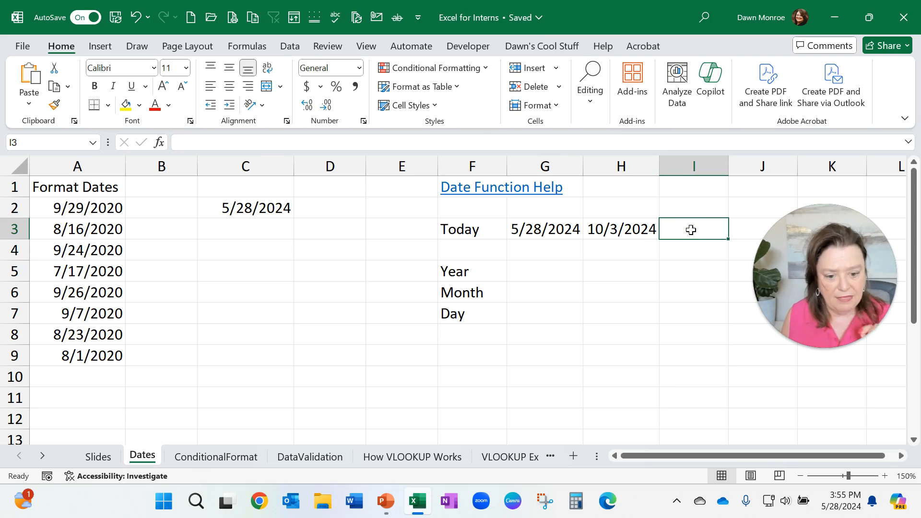
{"action": "type", "text": "="}
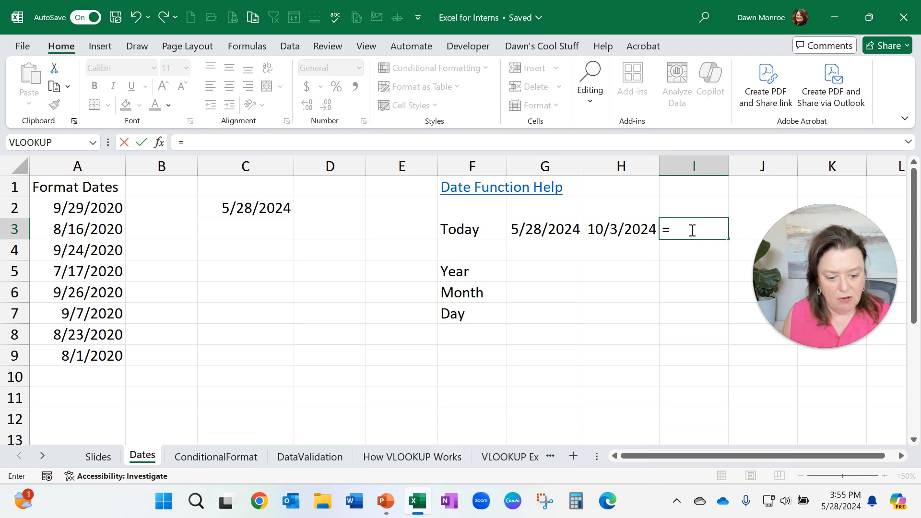
{"action": "left_click", "coordinate": [629, 231]}
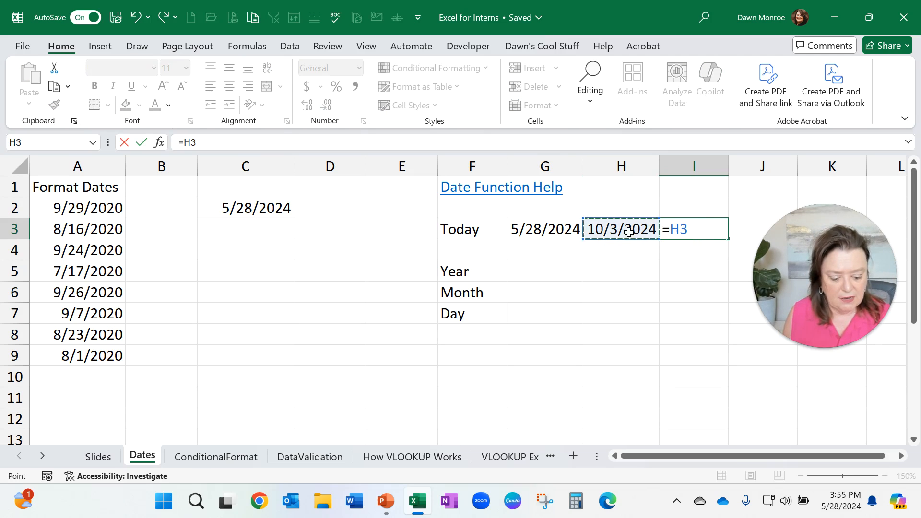
{"action": "type", "text": "-"}
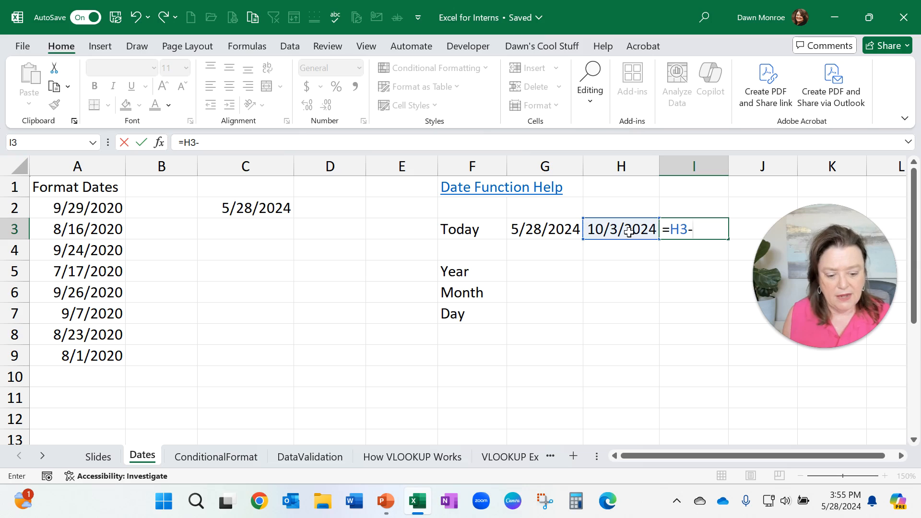
{"action": "left_click", "coordinate": [533, 231]}
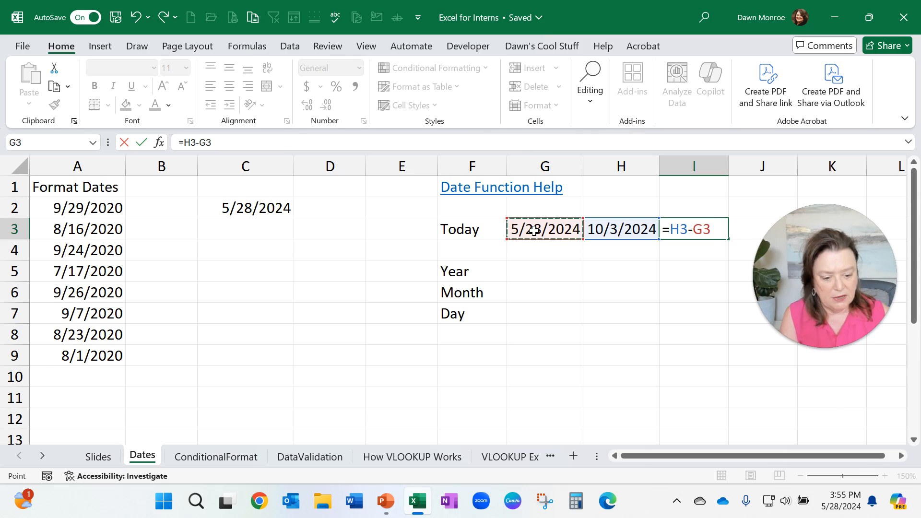
{"action": "key", "text": "Return"}
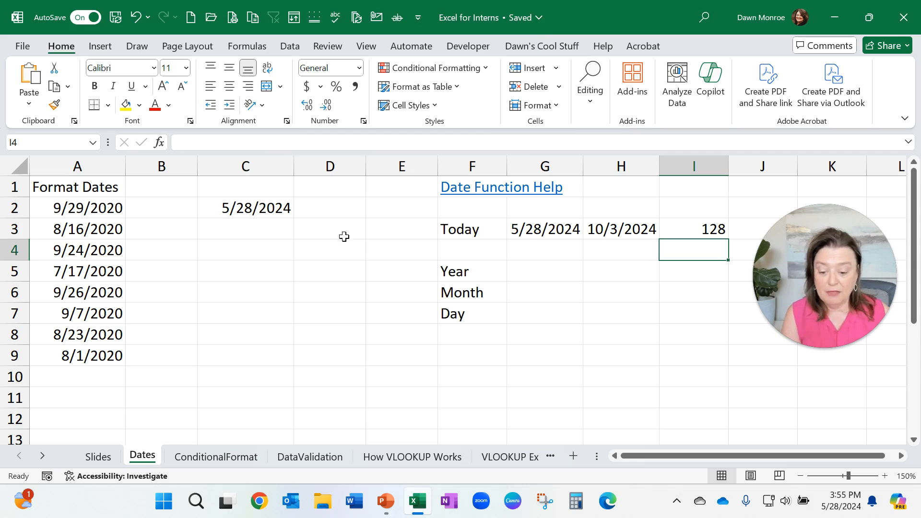
Step: Fill the date in C2 down through C8 as a series
{"action": "left_click", "coordinate": [266, 210]}
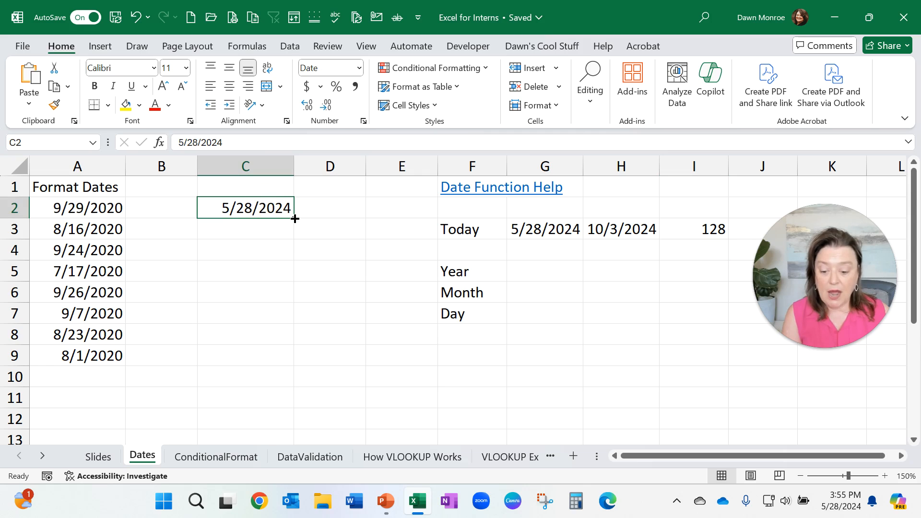
{"action": "left_click_drag", "start_coordinate": [295, 219], "coordinate": [292, 342]}
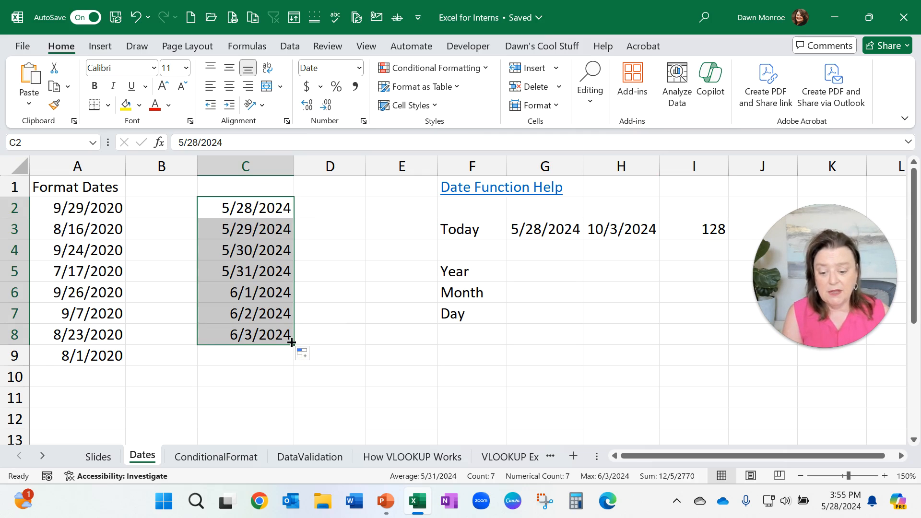
Step: Switch the fill's AutoFill option to Copy Cells so C2:C8 repeat the same date
{"action": "left_click", "coordinate": [304, 355]}
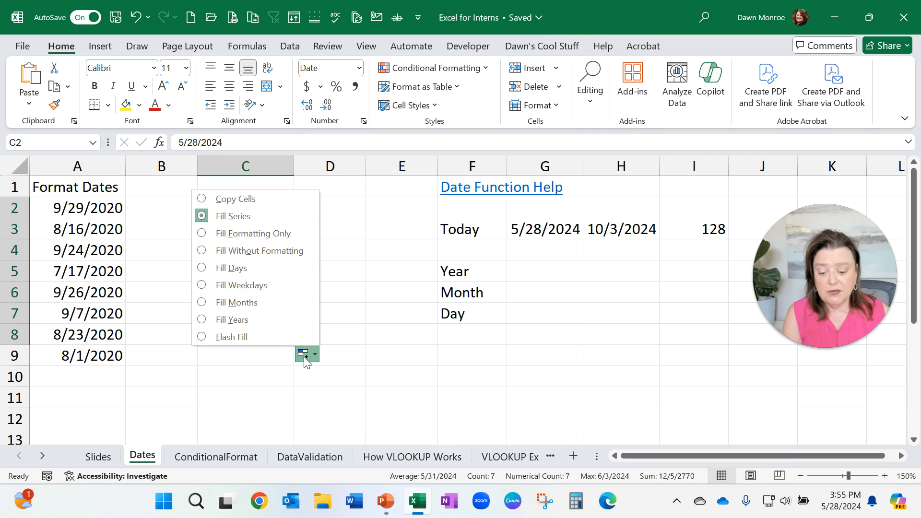
{"action": "left_click", "coordinate": [304, 355]}
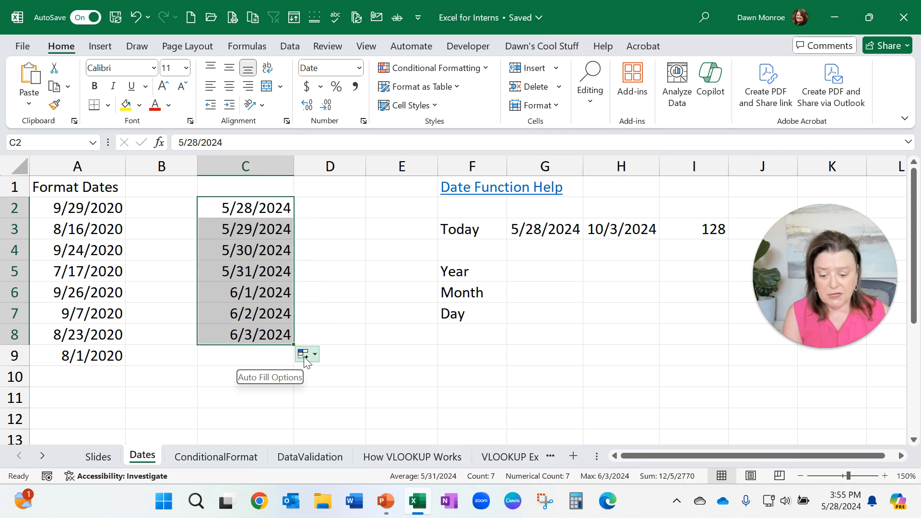
{"action": "left_click", "coordinate": [304, 355]}
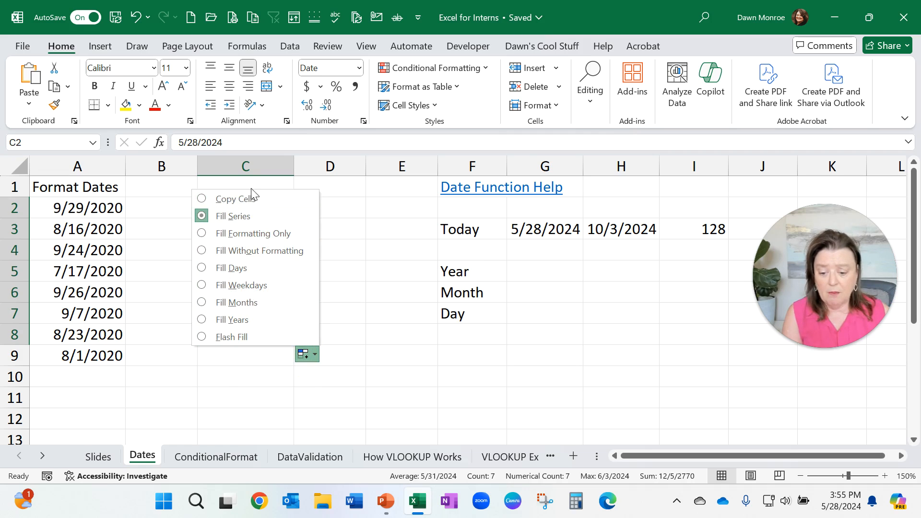
{"action": "left_click", "coordinate": [248, 201]}
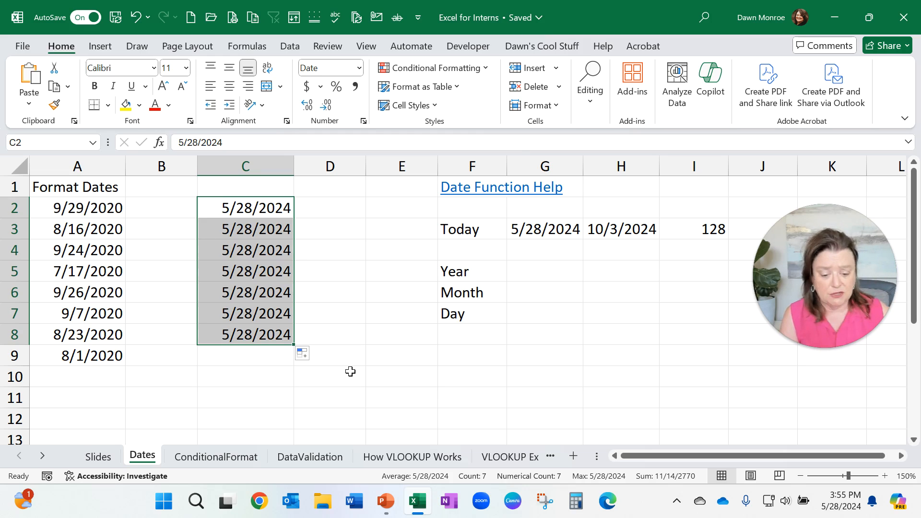
Step: Enter the formula =YEAR(G3) in cell G5 next to the Year label
{"action": "left_click", "coordinate": [535, 271]}
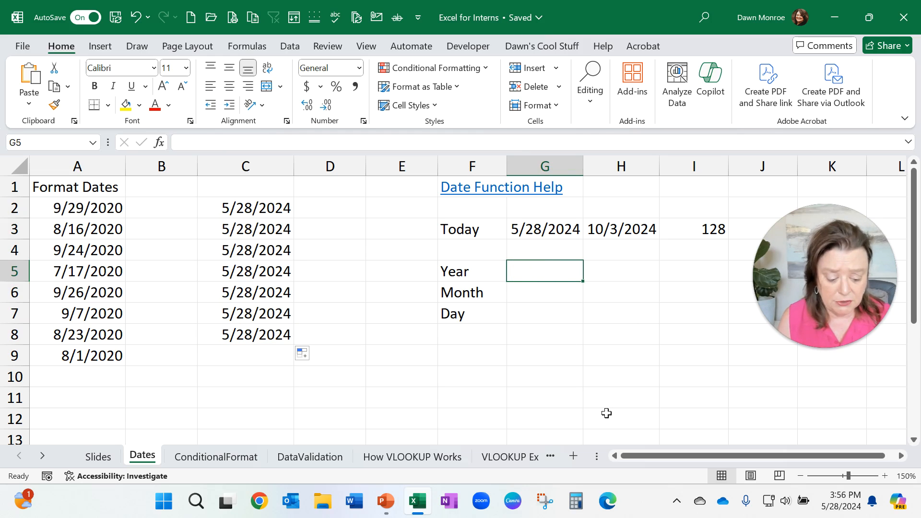
{"action": "type", "text": "=year"}
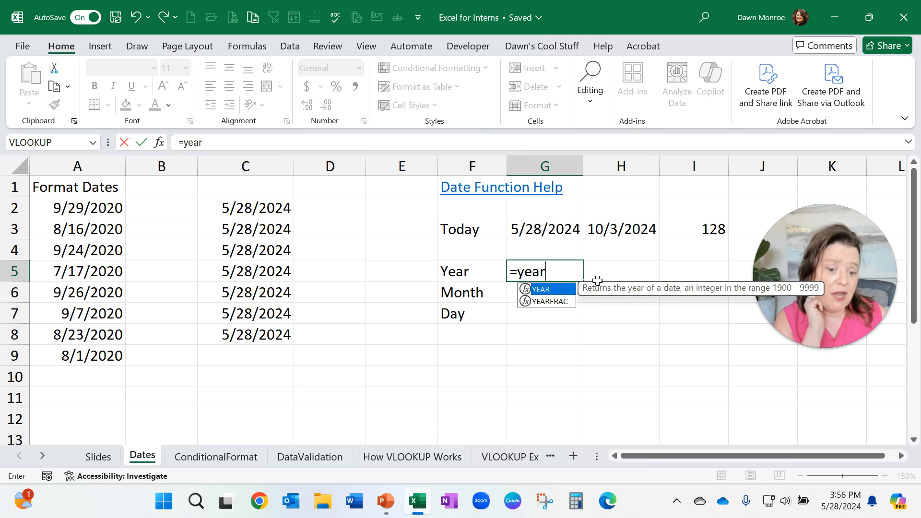
{"action": "double_click", "coordinate": [545, 290]}
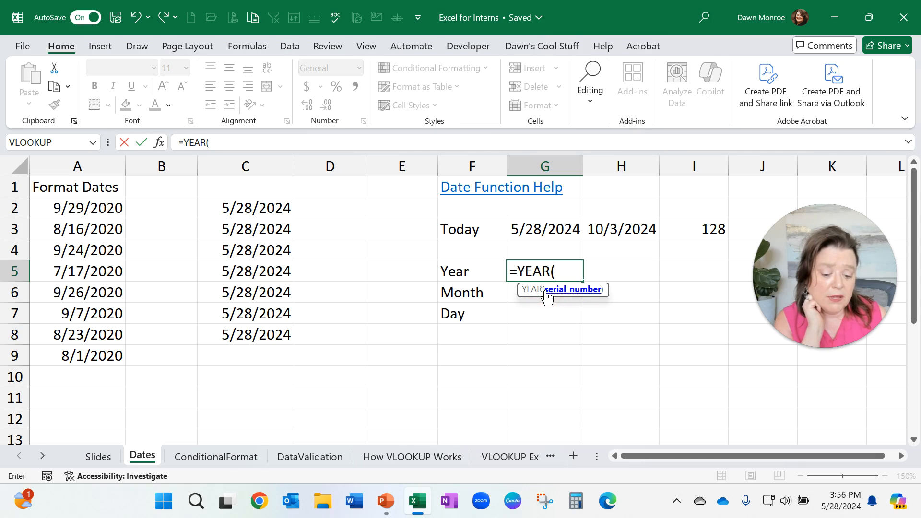
{"action": "left_click", "coordinate": [542, 225]}
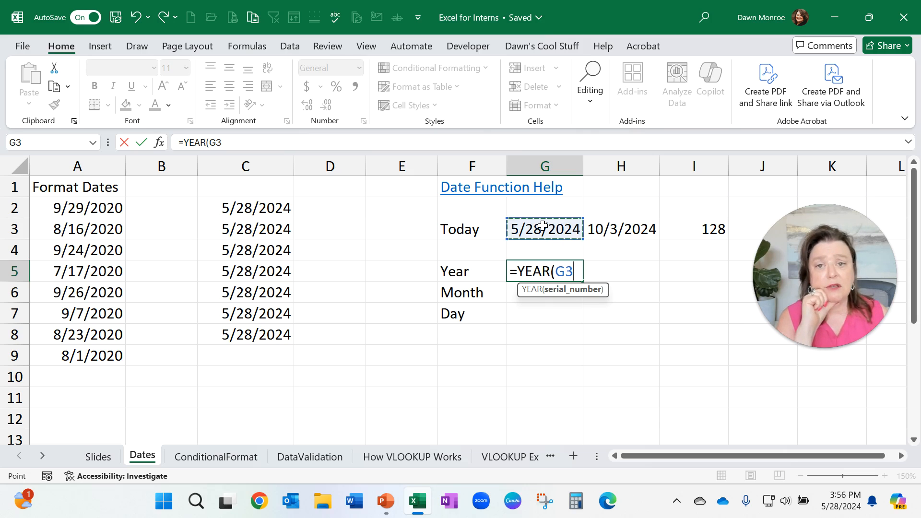
{"action": "left_click", "coordinate": [139, 142]}
Step: Enter the formula =MONTH(G3) in cell G6 next to the Month label
{"action": "left_click", "coordinate": [544, 295]}
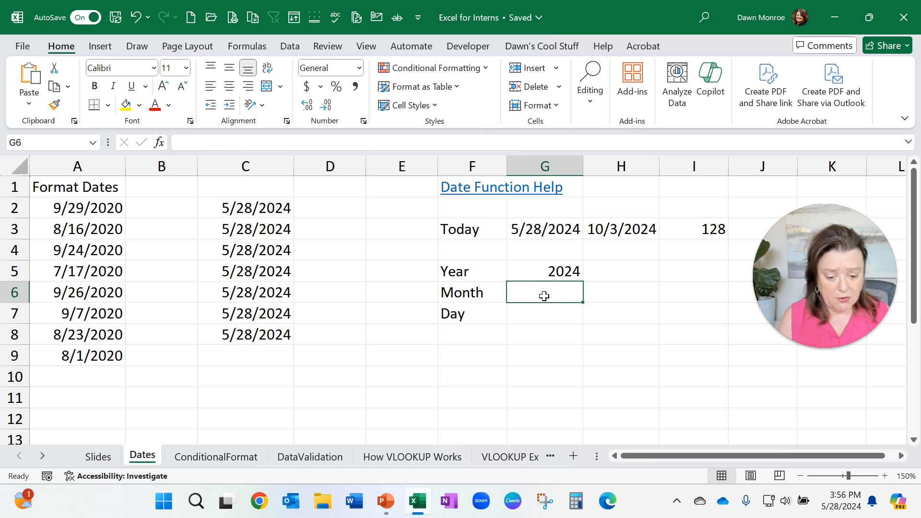
{"action": "type", "text": "=mont"}
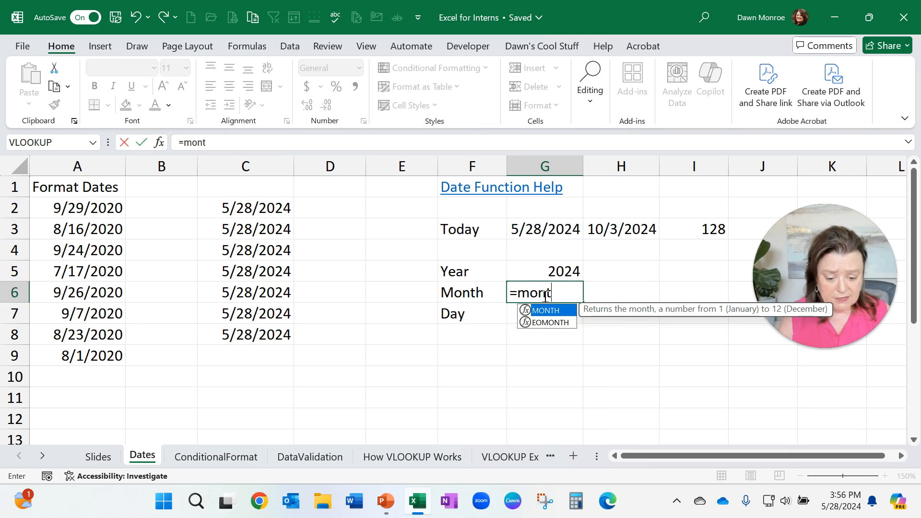
{"action": "type", "text": "h"}
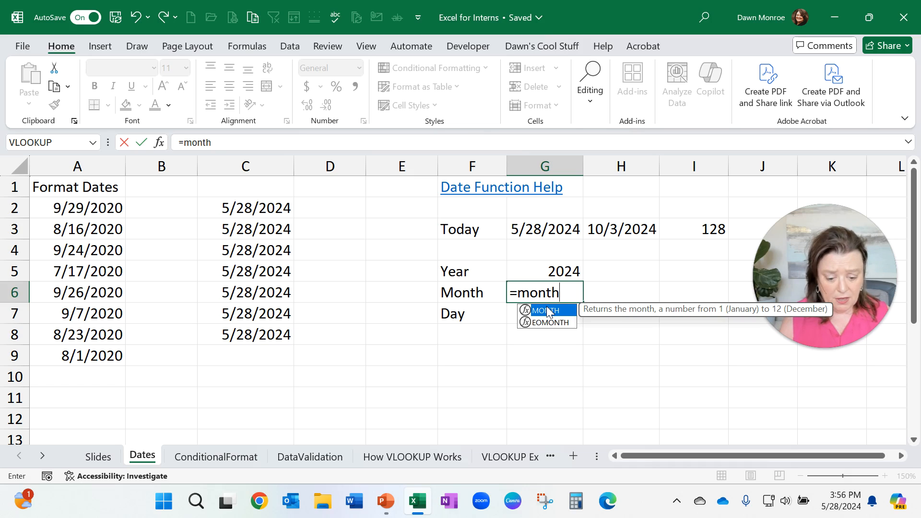
{"action": "double_click", "coordinate": [548, 312]}
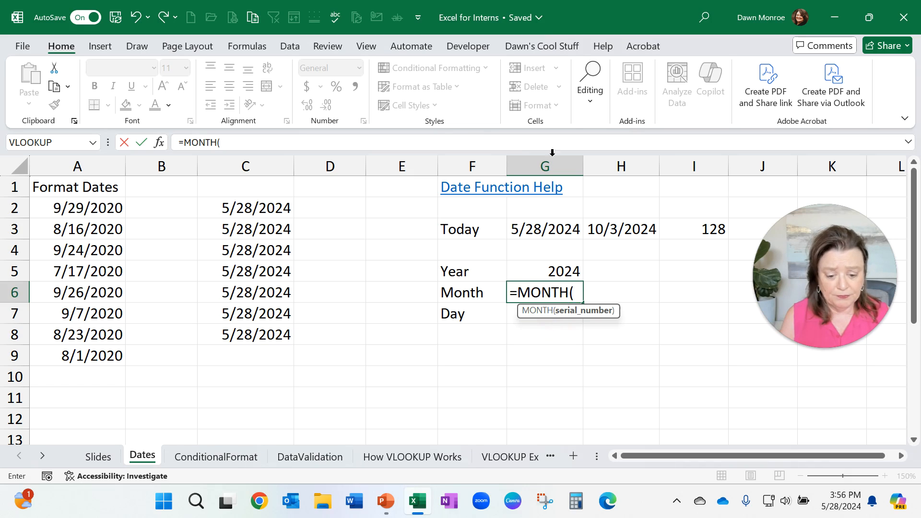
{"action": "left_click", "coordinate": [530, 222]}
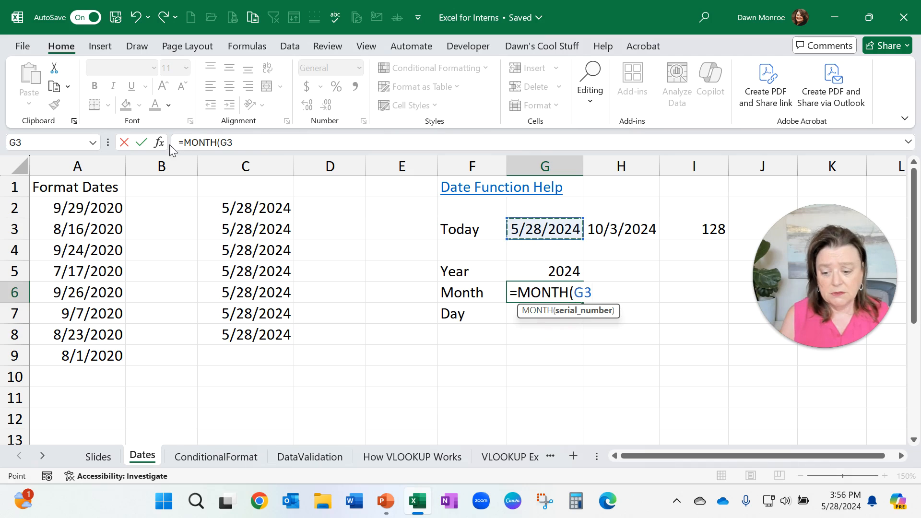
{"action": "left_click", "coordinate": [141, 142]}
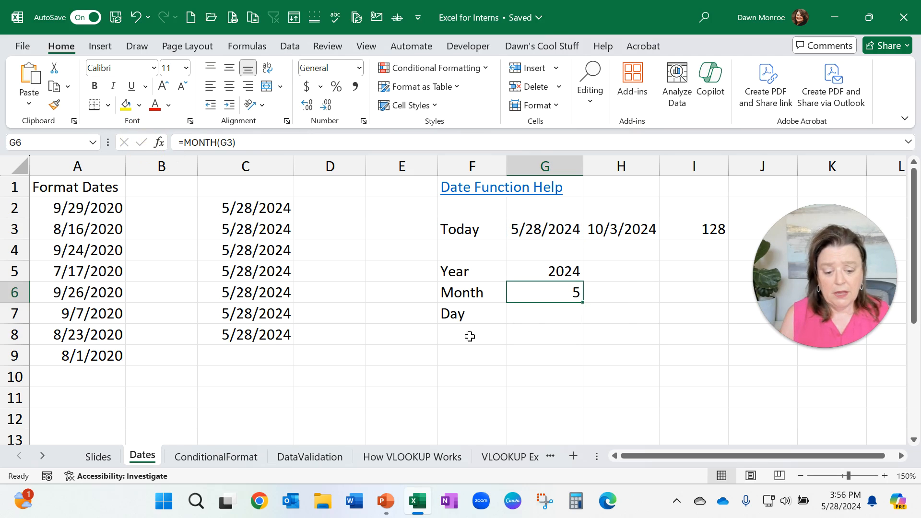
Step: Enter the formula =DAY(G3) in cell G7 next to the Day label
{"action": "left_click", "coordinate": [538, 315]}
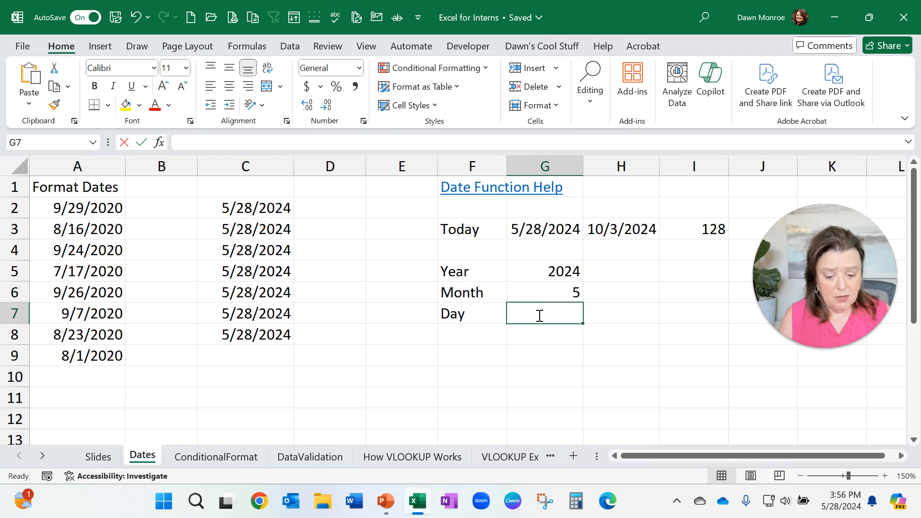
{"action": "type", "text": "=day"}
{"action": "key", "text": "Tab"}
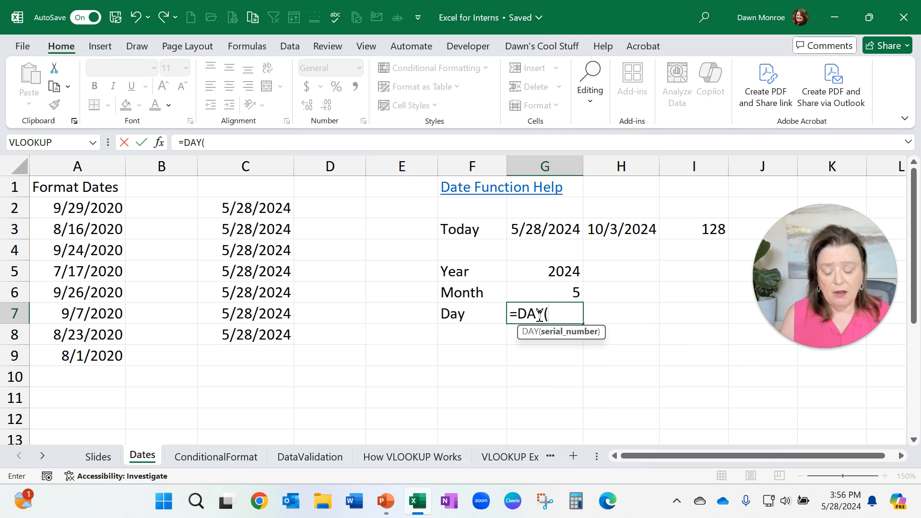
{"action": "left_click", "coordinate": [565, 228]}
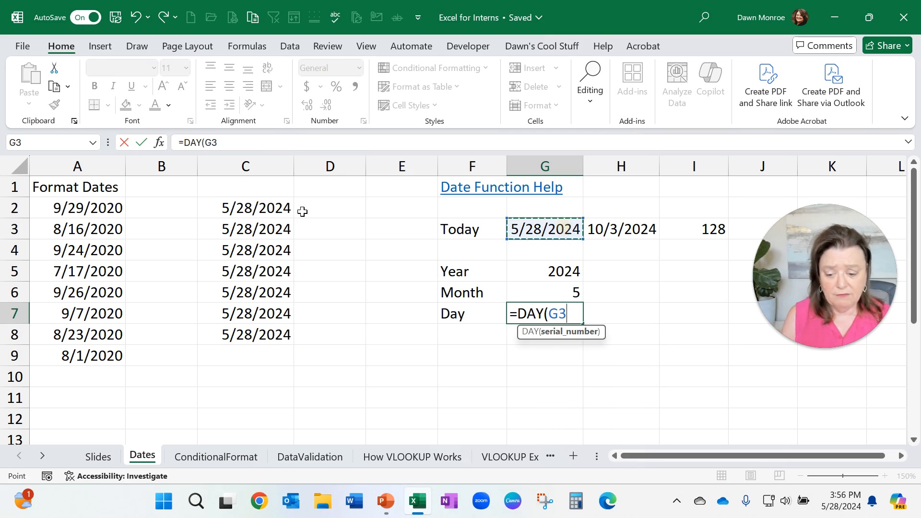
{"action": "left_click", "coordinate": [142, 145]}
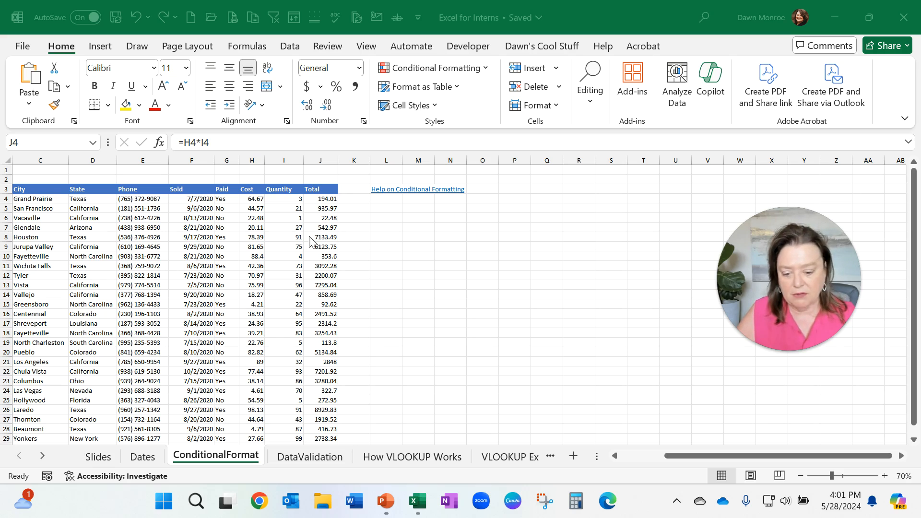
Step: On the ConditionalFormat sheet, apply a Greater Than highlight rule of 7000 to the Total values J4:J29
{"action": "left_click", "coordinate": [317, 199]}
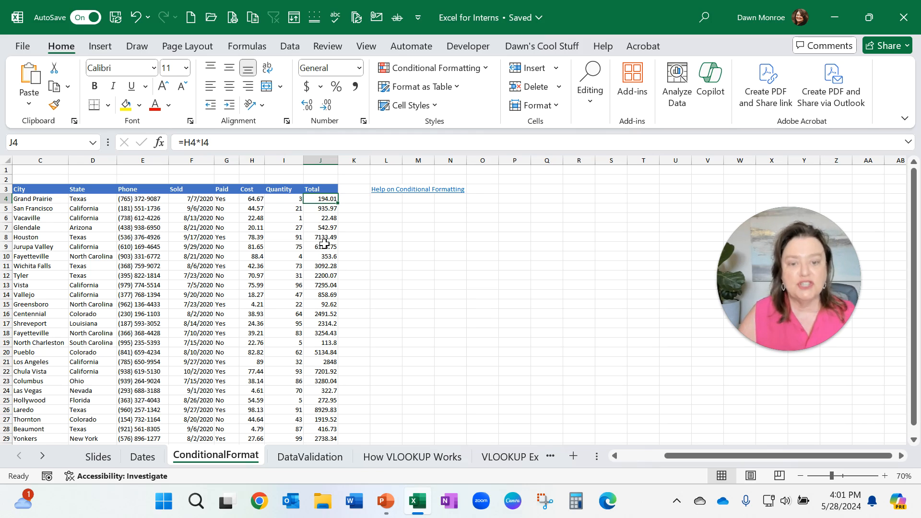
{"action": "key", "text": "ctrl+shift+Down"}
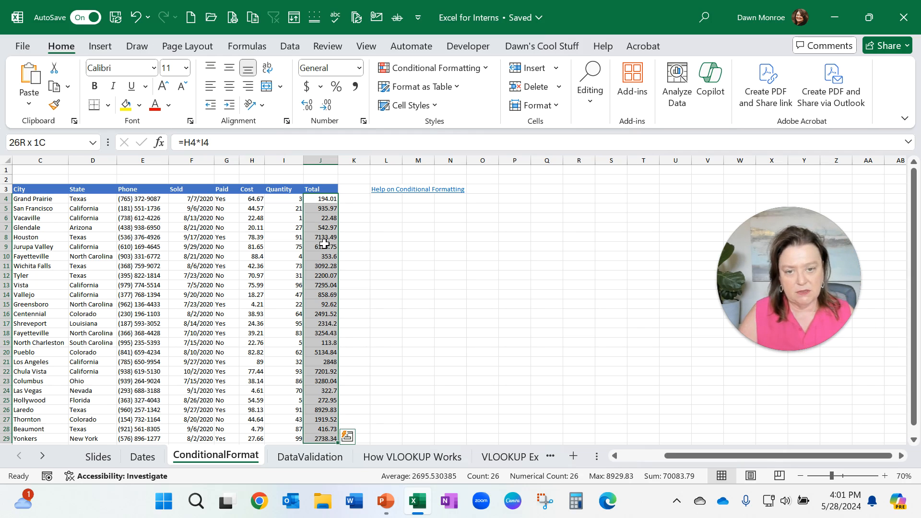
{"action": "left_click", "coordinate": [316, 200]}
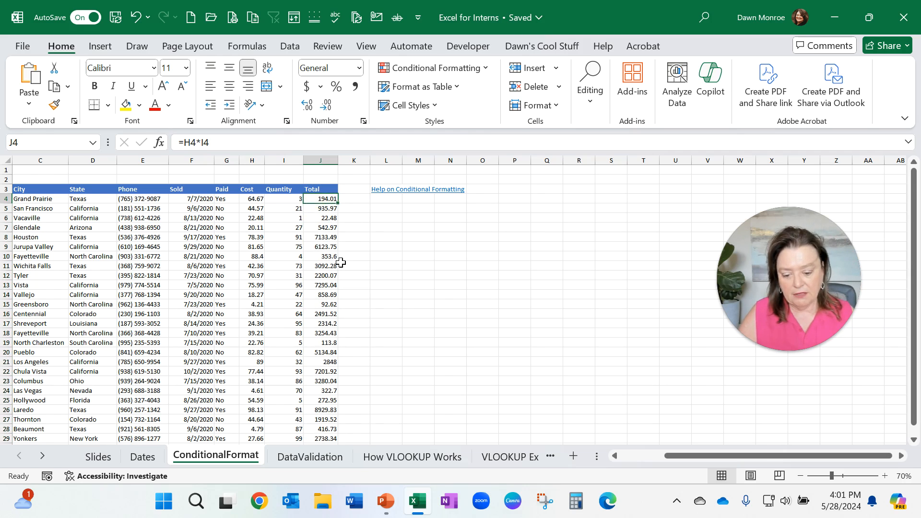
{"action": "scroll", "coordinate": [341, 262], "scroll_direction": "down", "scroll_amount": 2}
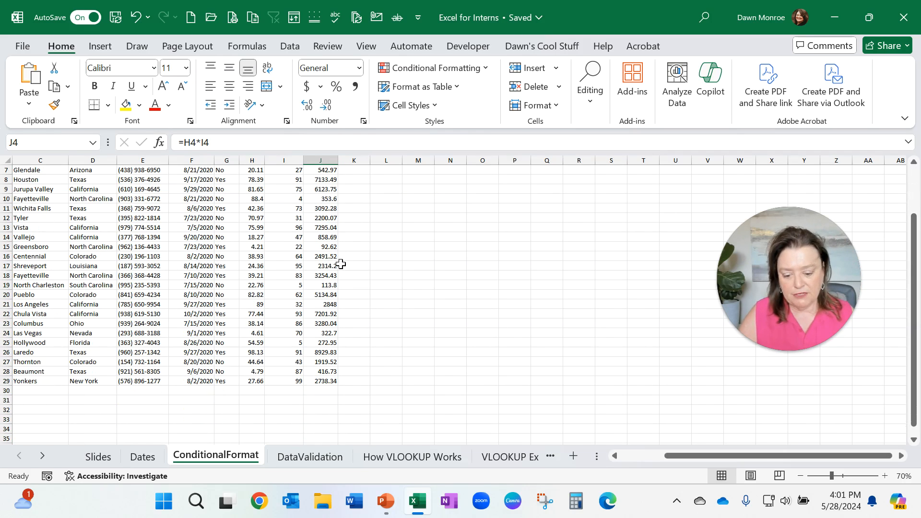
{"action": "left_click", "coordinate": [319, 385], "text": "shift"}
{"action": "scroll", "coordinate": [342, 366], "scroll_direction": "up", "scroll_amount": 2}
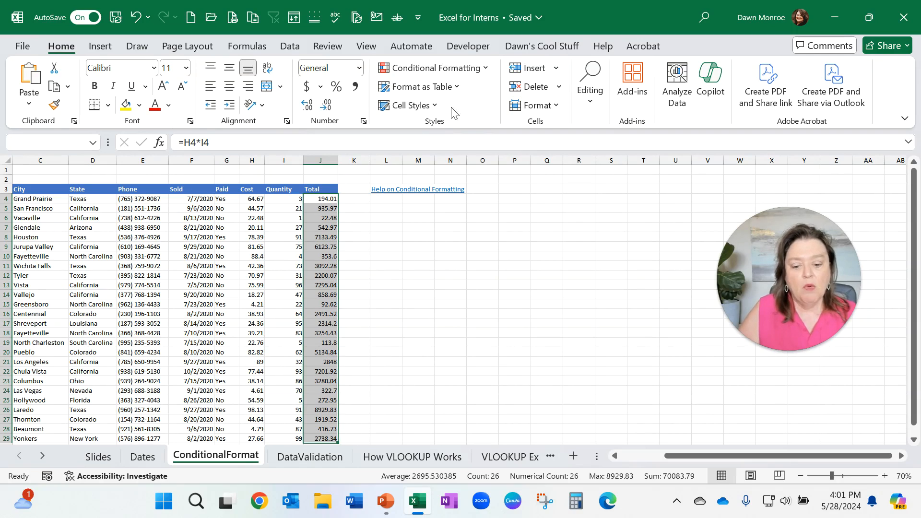
{"action": "left_click", "coordinate": [477, 71]}
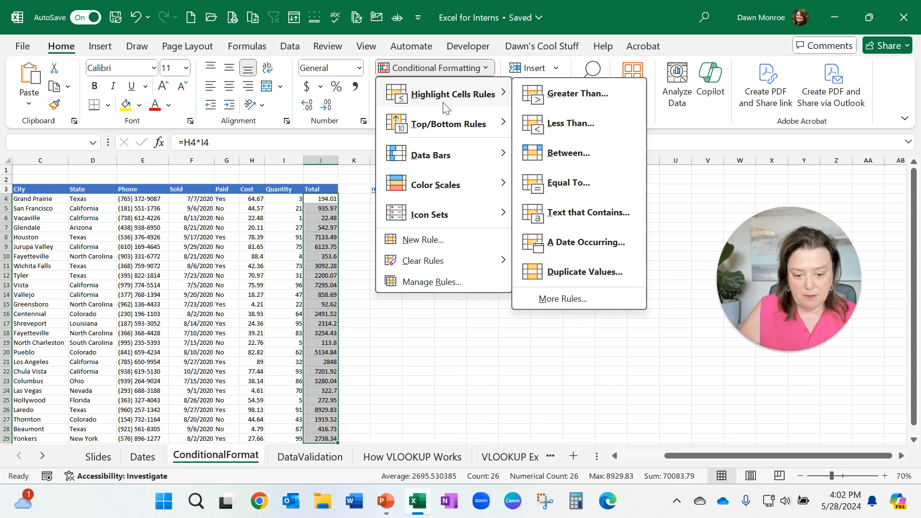
{"action": "left_click", "coordinate": [560, 101]}
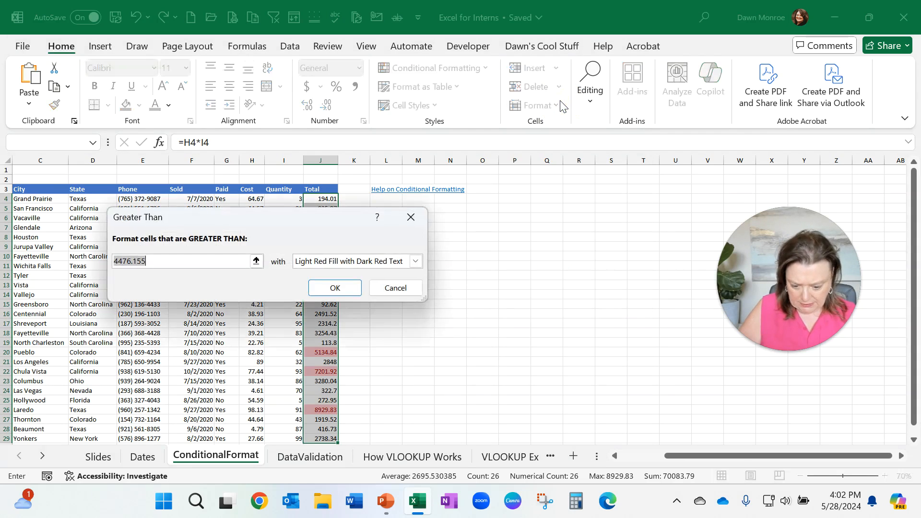
{"action": "left_click_drag", "start_coordinate": [291, 217], "coordinate": [576, 165]}
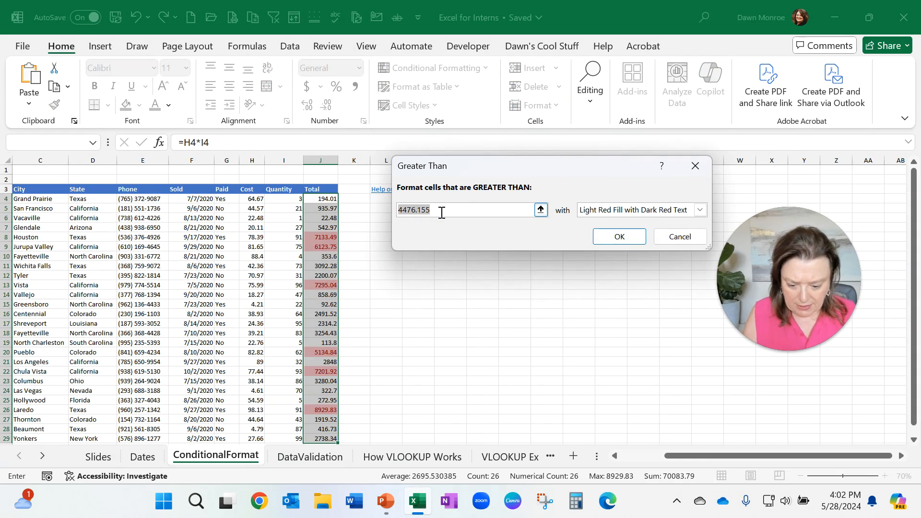
{"action": "type", "text": "7000"}
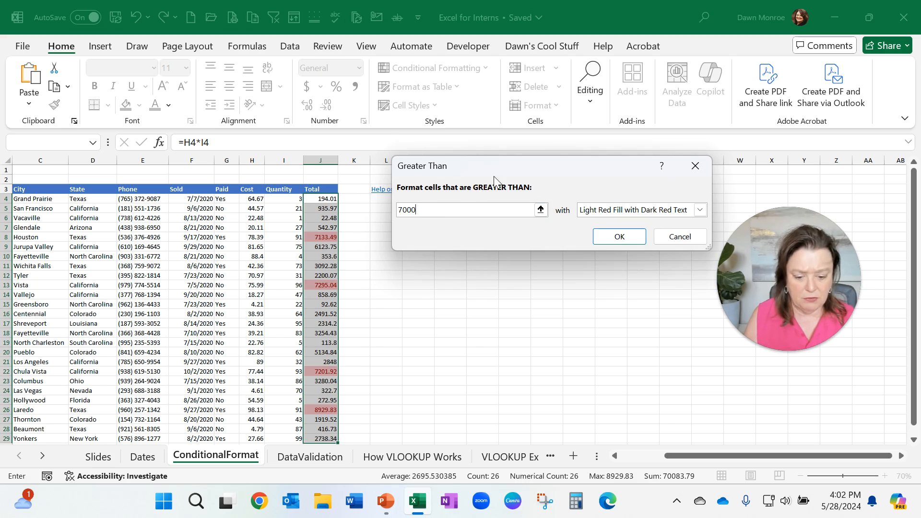
Step: Set the Greater Than rule's format to a custom orange background fill and apply the rule
{"action": "left_click_drag", "start_coordinate": [488, 162], "coordinate": [463, 156]}
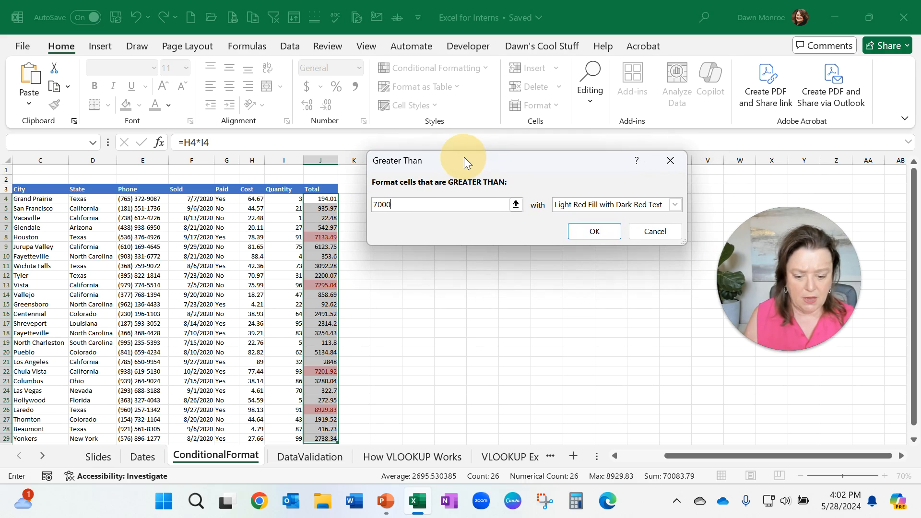
{"action": "left_click", "coordinate": [675, 204]}
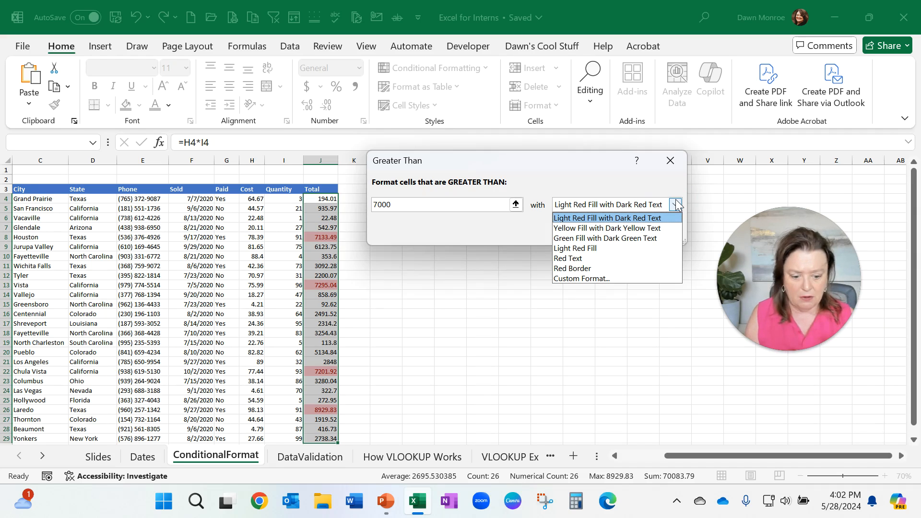
{"action": "left_click", "coordinate": [605, 281]}
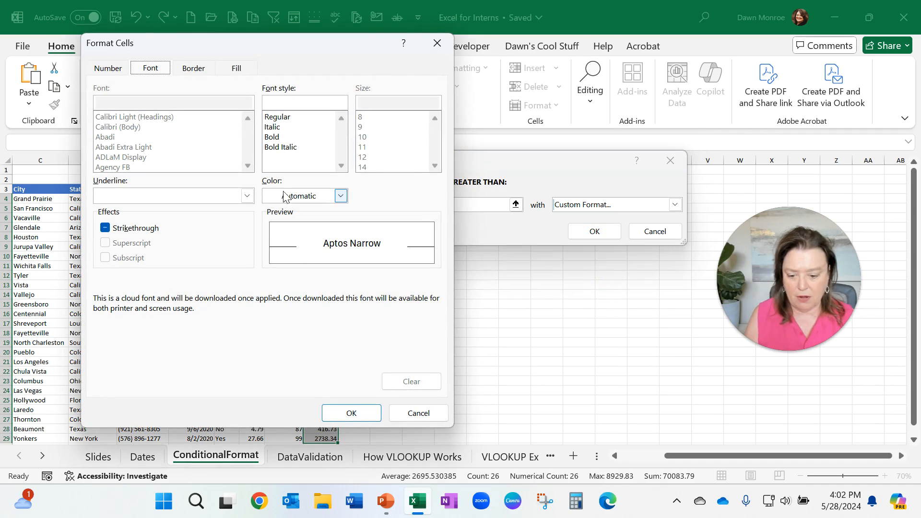
{"action": "left_click", "coordinate": [229, 67]}
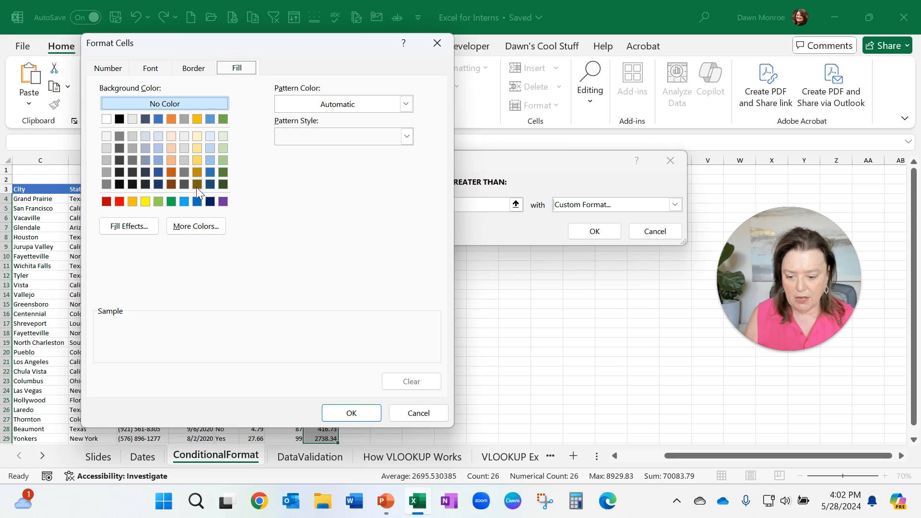
{"action": "left_click", "coordinate": [223, 149]}
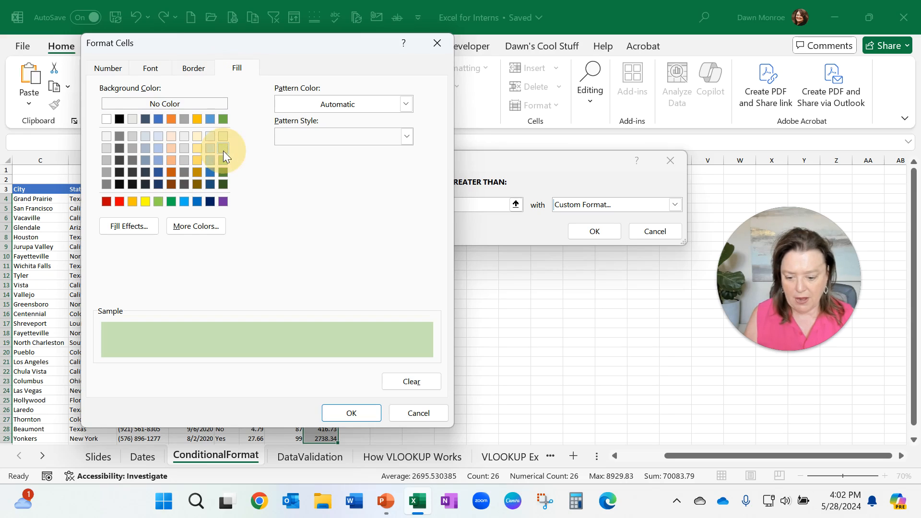
{"action": "left_click", "coordinate": [171, 148]}
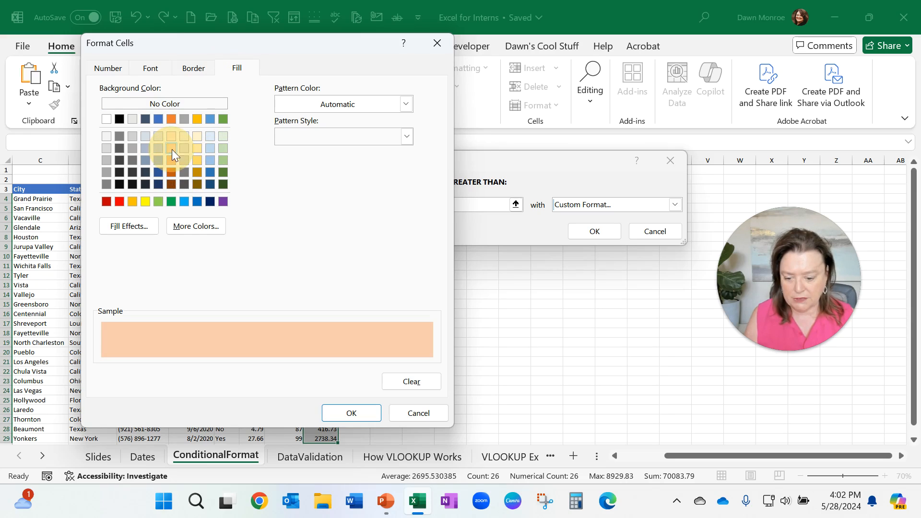
{"action": "left_click", "coordinate": [171, 161]}
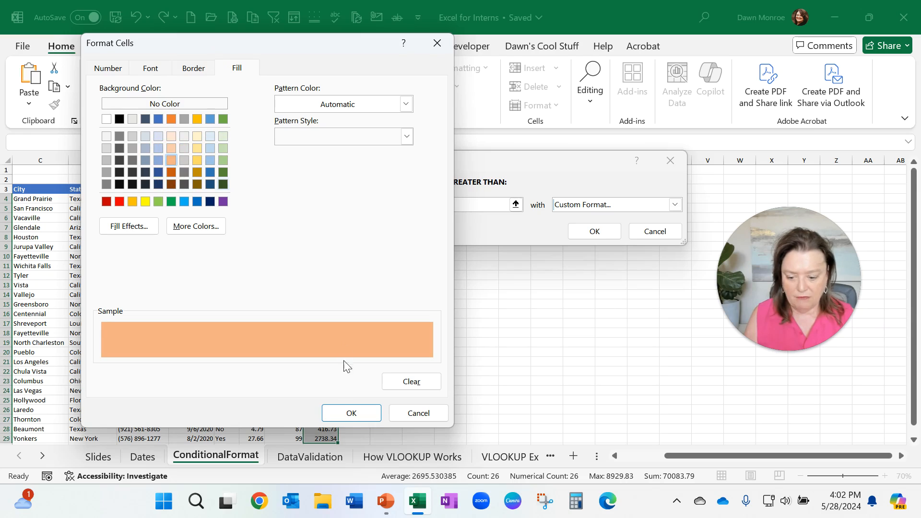
{"action": "left_click", "coordinate": [353, 410]}
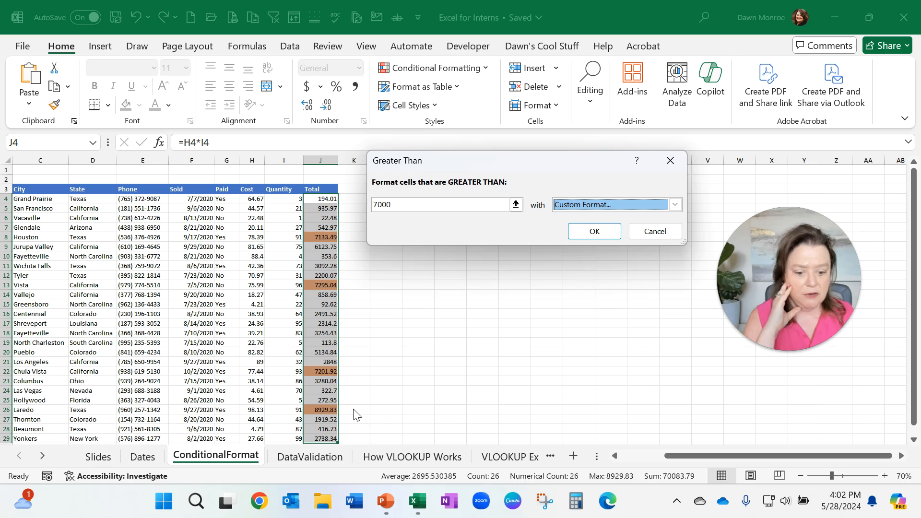
{"action": "left_click", "coordinate": [594, 233]}
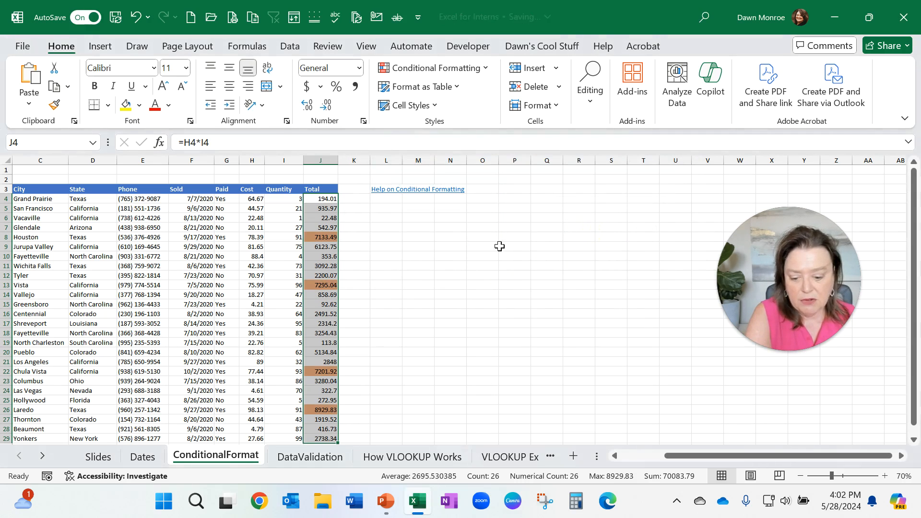
Step: Change the quantity in cell I4 to 300
{"action": "left_click", "coordinate": [282, 199]}
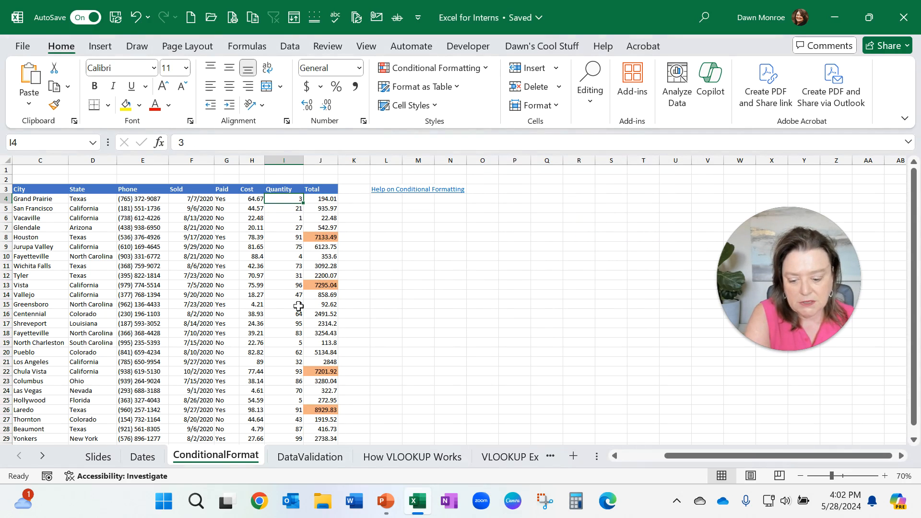
{"action": "type", "text": "300"}
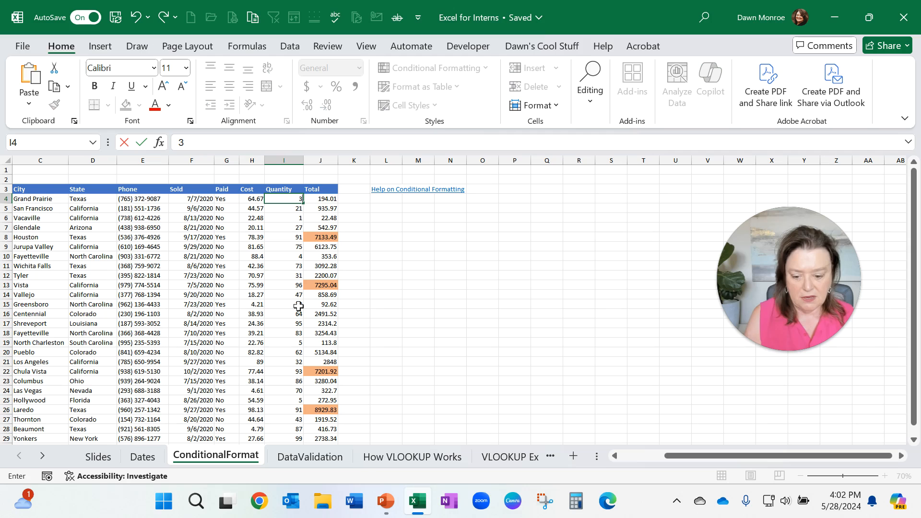
{"action": "key", "text": "Return"}
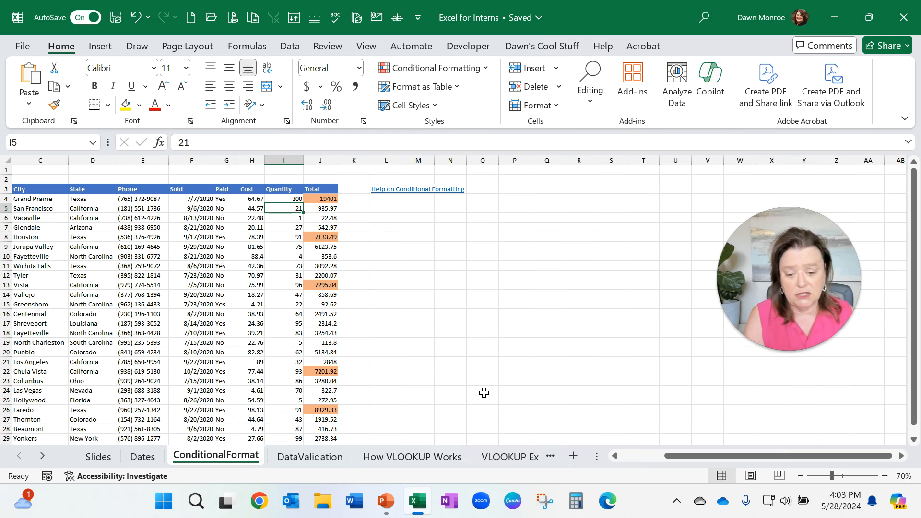
Step: Select the Total values J4:J29 and preview a Top 10% rule at different percentages without applying it
{"action": "left_click", "coordinate": [313, 198]}
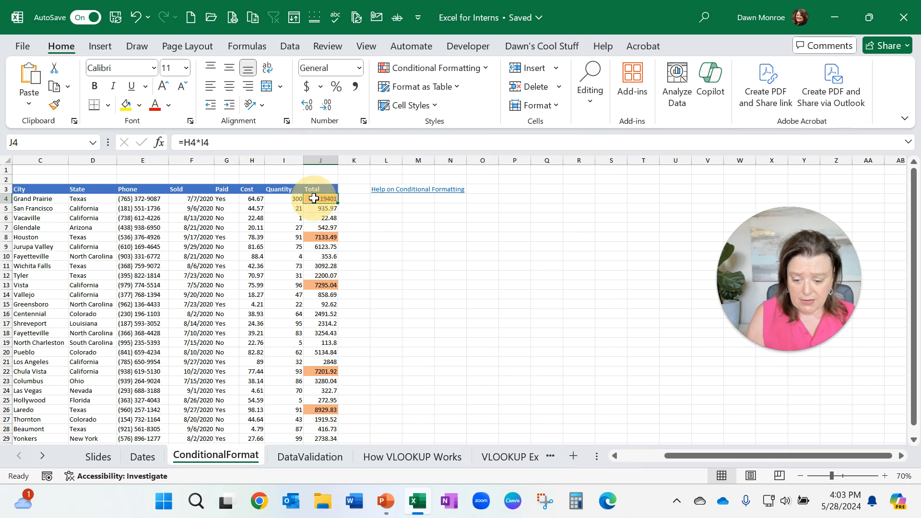
{"action": "key", "text": "ctrl+shift+Down"}
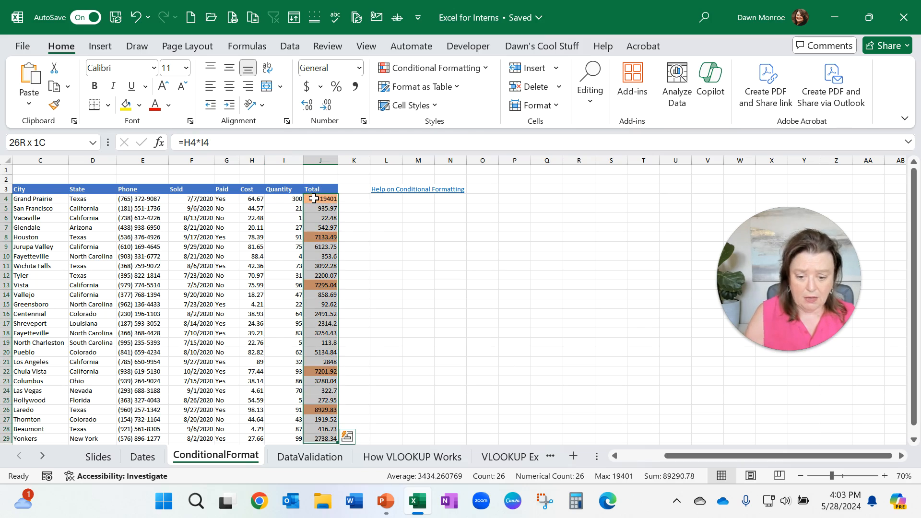
{"action": "left_click", "coordinate": [478, 74]}
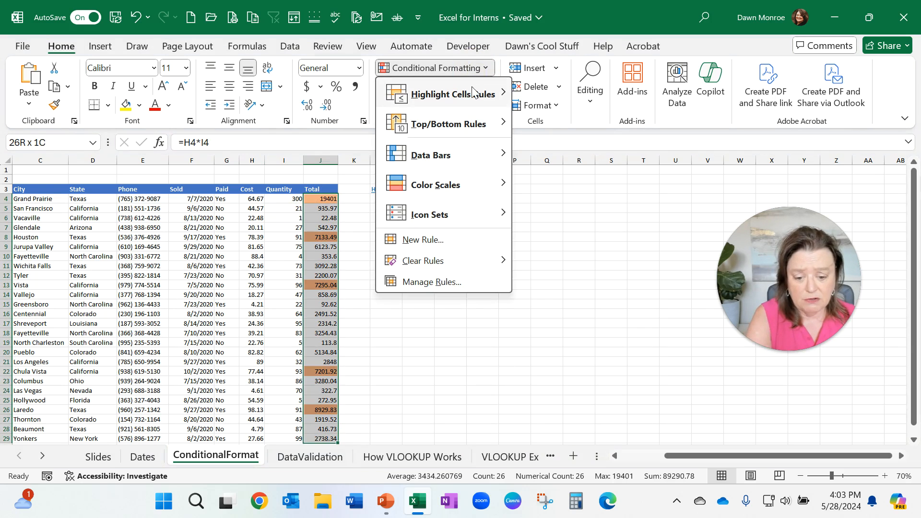
{"action": "mouse_move", "coordinate": [470, 98]}
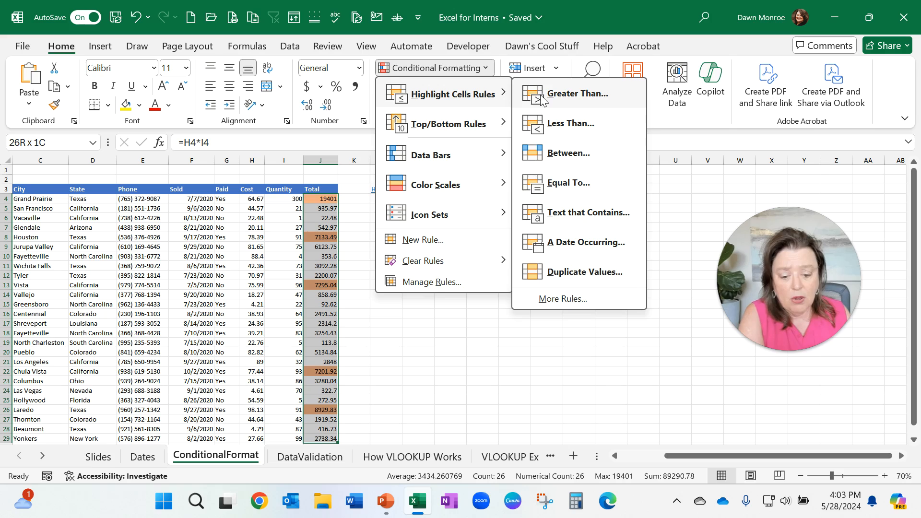
{"action": "mouse_move", "coordinate": [445, 123]}
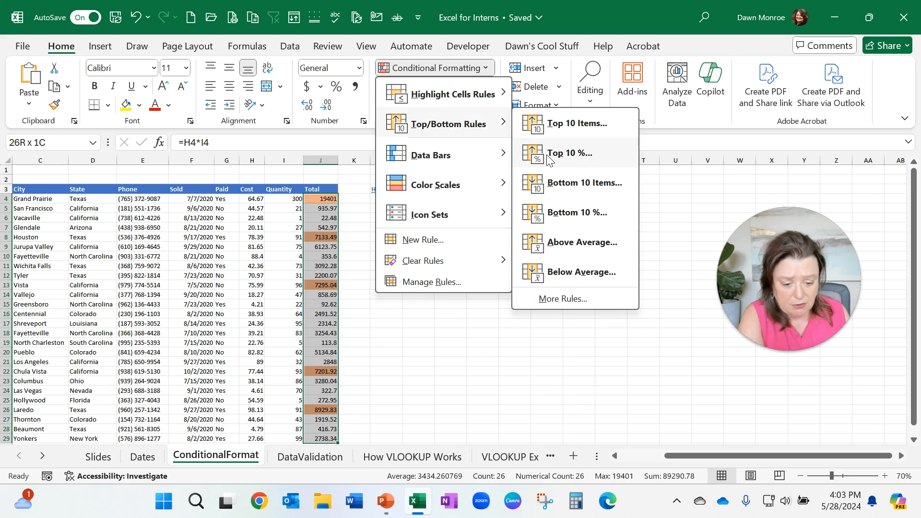
{"action": "left_click", "coordinate": [573, 152]}
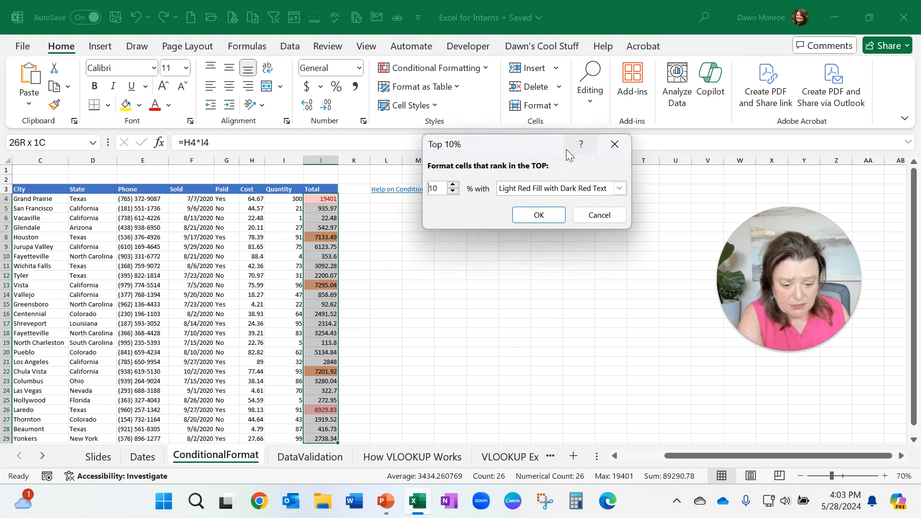
{"action": "left_click", "coordinate": [452, 185]}
{"action": "left_click", "coordinate": [452, 185]}
{"action": "left_click", "coordinate": [453, 185]}
{"action": "left_click", "coordinate": [452, 185]}
{"action": "left_click", "coordinate": [452, 185]}
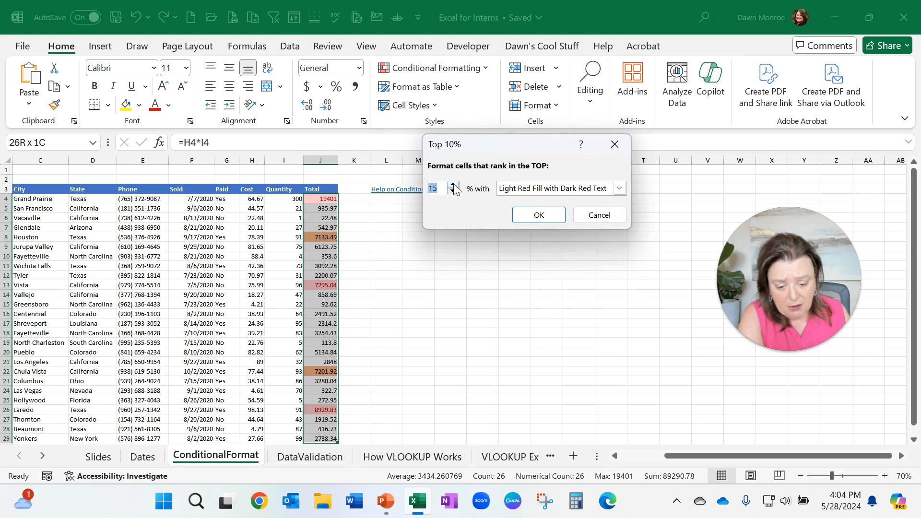
{"action": "left_click", "coordinate": [453, 191]}
{"action": "left_click", "coordinate": [453, 190]}
{"action": "left_click", "coordinate": [453, 191]}
{"action": "left_click", "coordinate": [452, 191]}
{"action": "left_click", "coordinate": [452, 190]}
{"action": "left_click", "coordinate": [452, 190]}
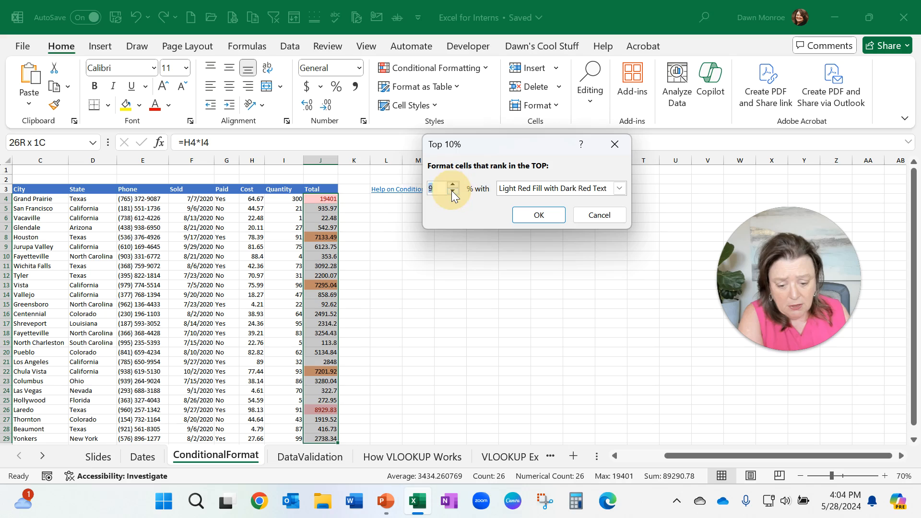
{"action": "left_click", "coordinate": [453, 191]}
{"action": "left_click", "coordinate": [453, 191]}
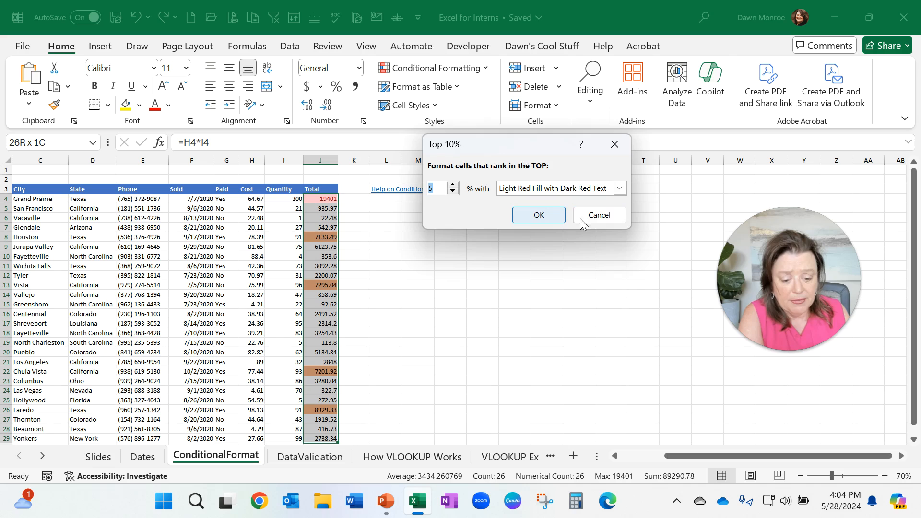
{"action": "left_click", "coordinate": [601, 217]}
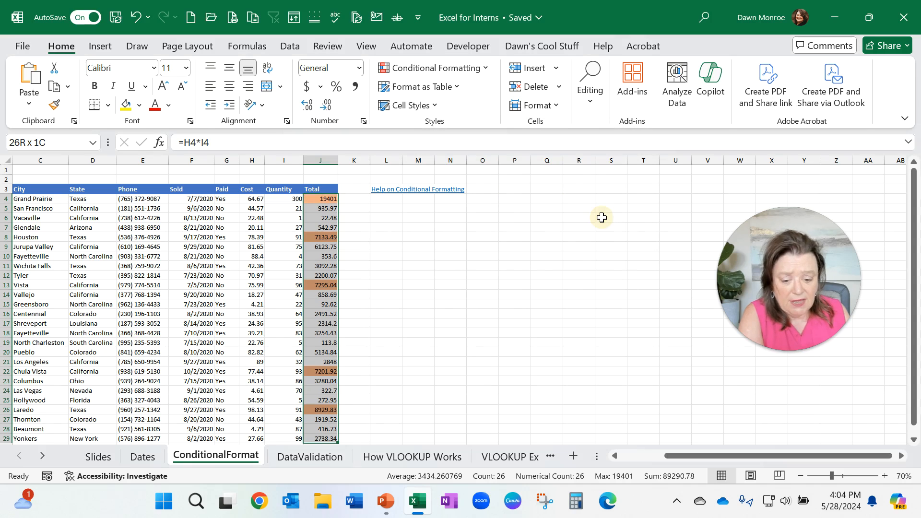
Step: Browse the Data Bars, Color Scales and Icon Sets conditional formatting options
{"action": "left_click", "coordinate": [464, 70]}
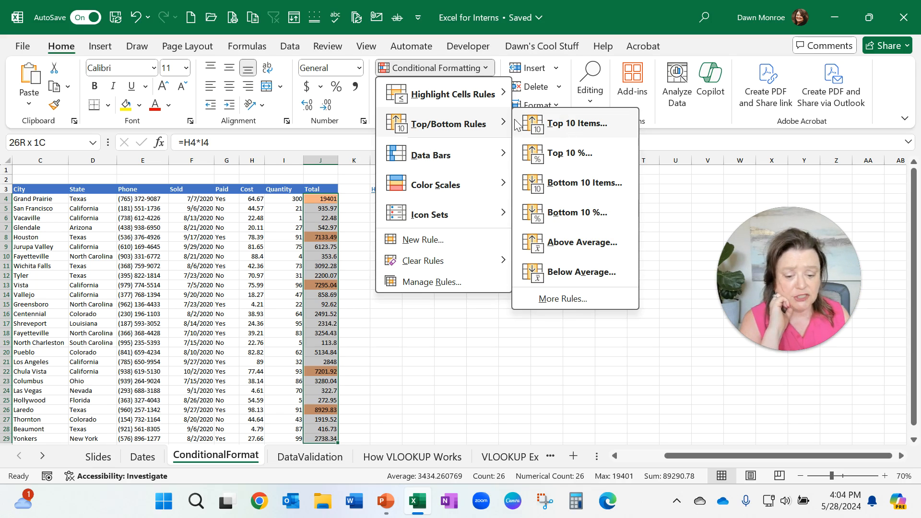
{"action": "mouse_move", "coordinate": [464, 149]}
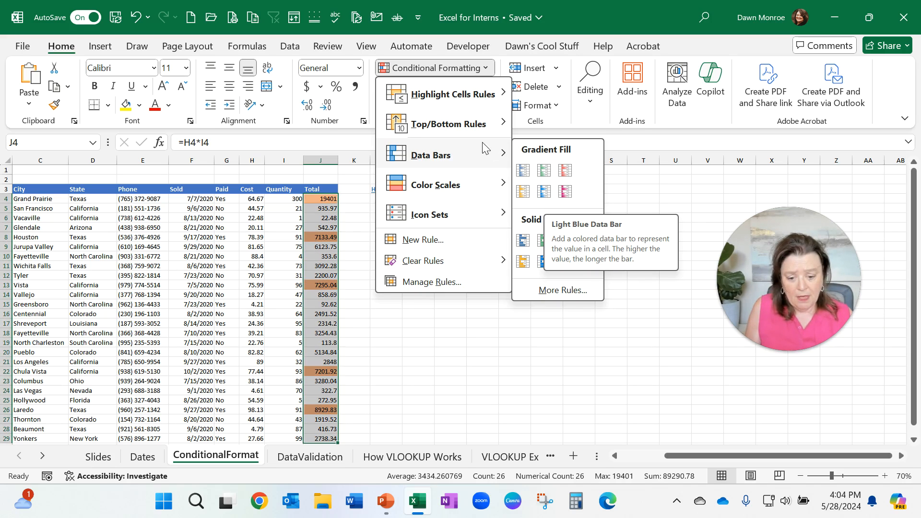
{"action": "mouse_move", "coordinate": [500, 195]}
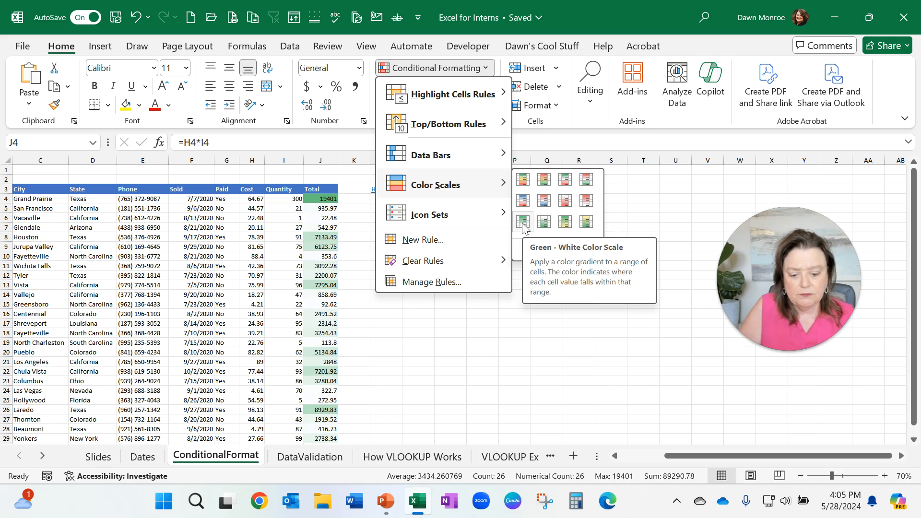
{"action": "mouse_move", "coordinate": [463, 208]}
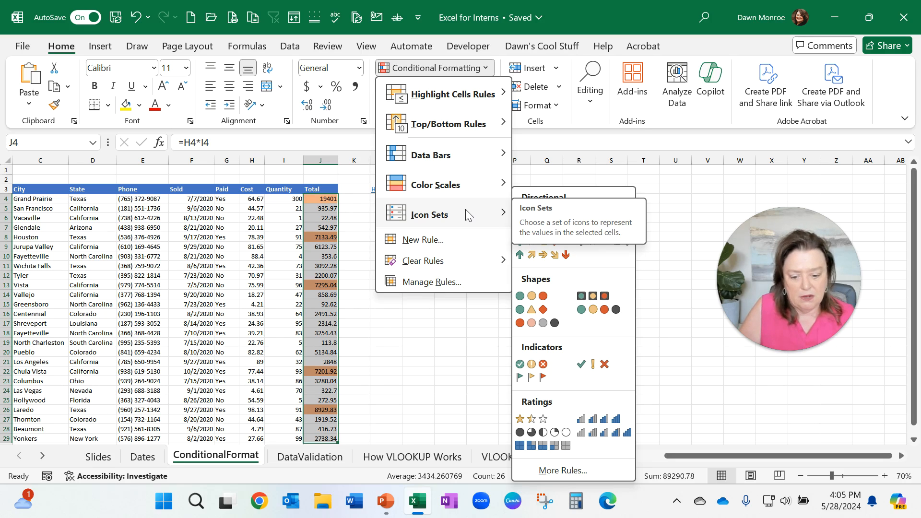
Step: Browse the rule types in the New Formatting Rule dialog and cancel without creating a rule
{"action": "left_click", "coordinate": [445, 245]}
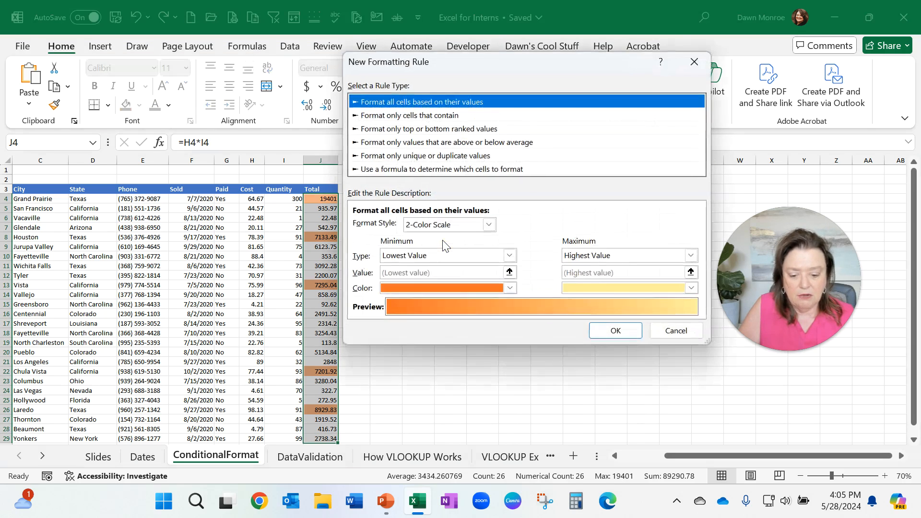
{"action": "left_click", "coordinate": [434, 115]}
{"action": "left_click", "coordinate": [434, 128]}
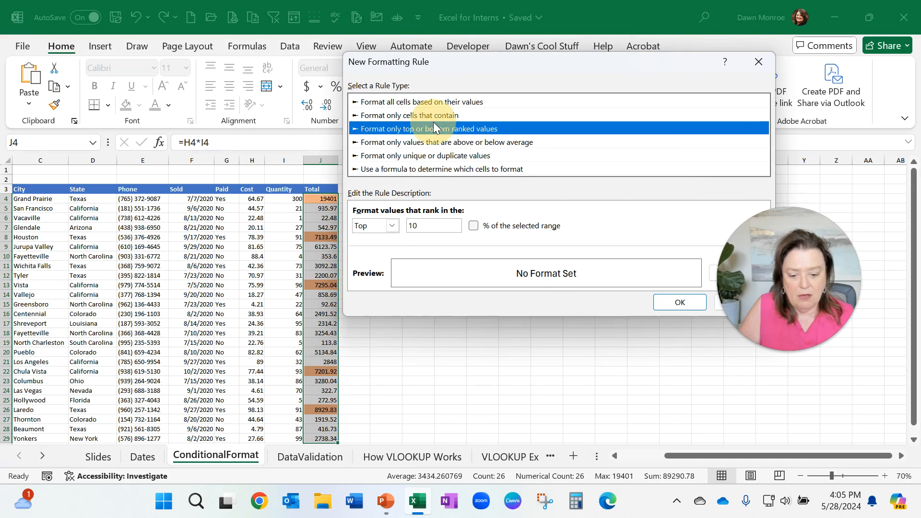
{"action": "left_click", "coordinate": [435, 142]}
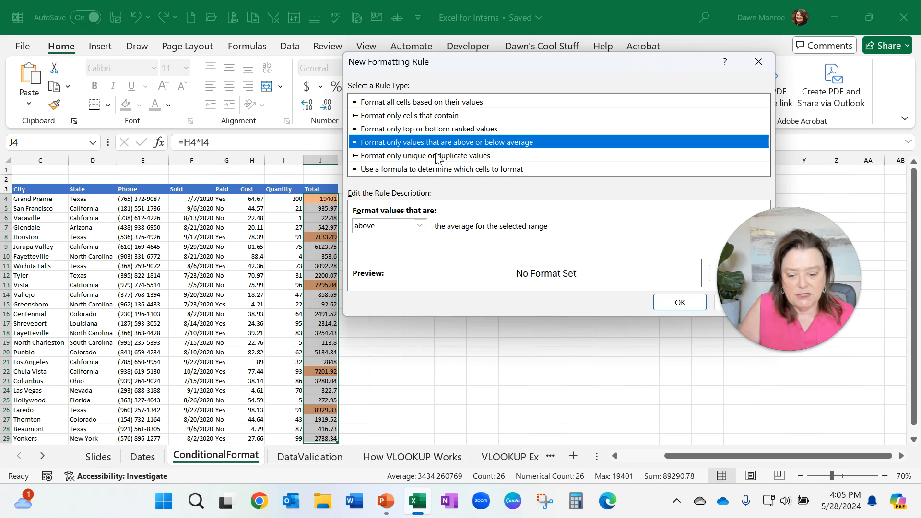
{"action": "left_click", "coordinate": [436, 157]}
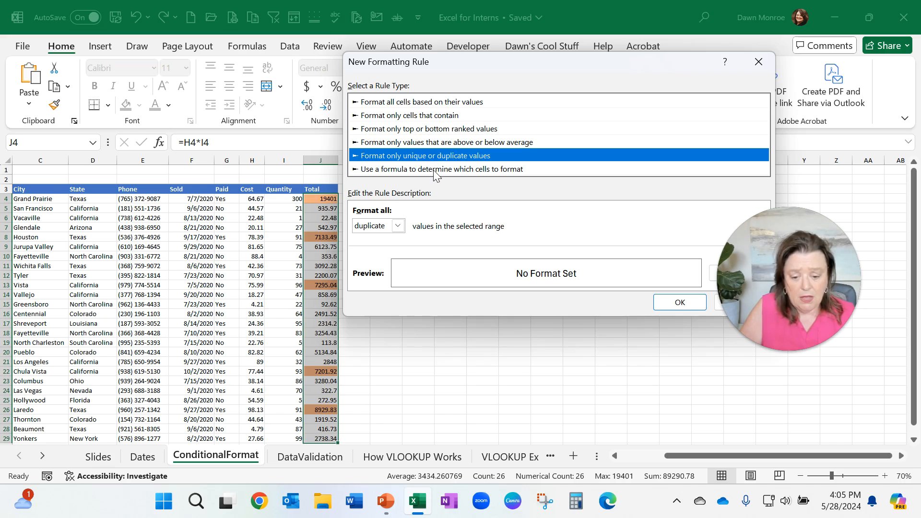
{"action": "left_click", "coordinate": [434, 171]}
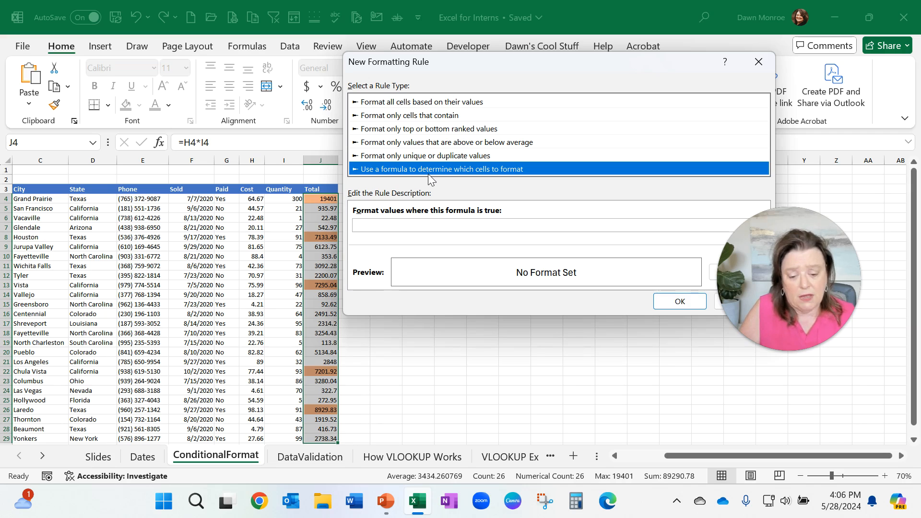
{"action": "left_click", "coordinate": [469, 102]}
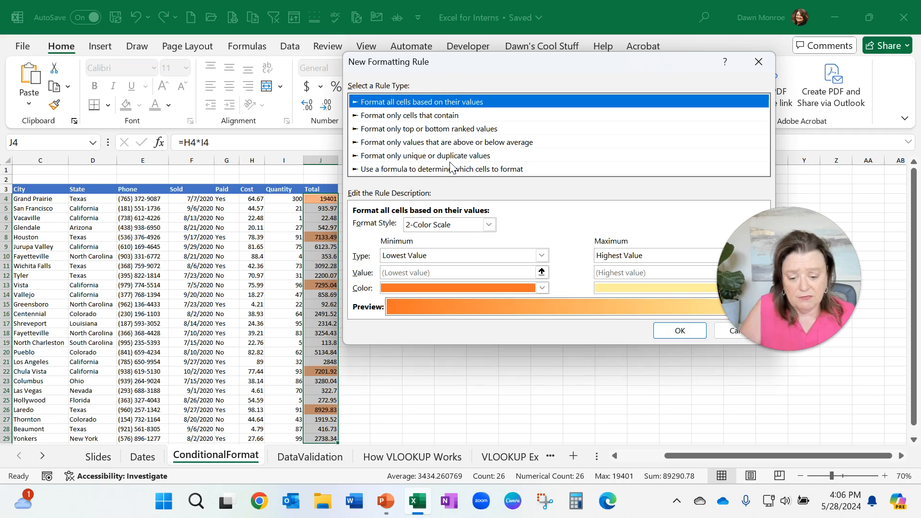
{"action": "left_click", "coordinate": [446, 117]}
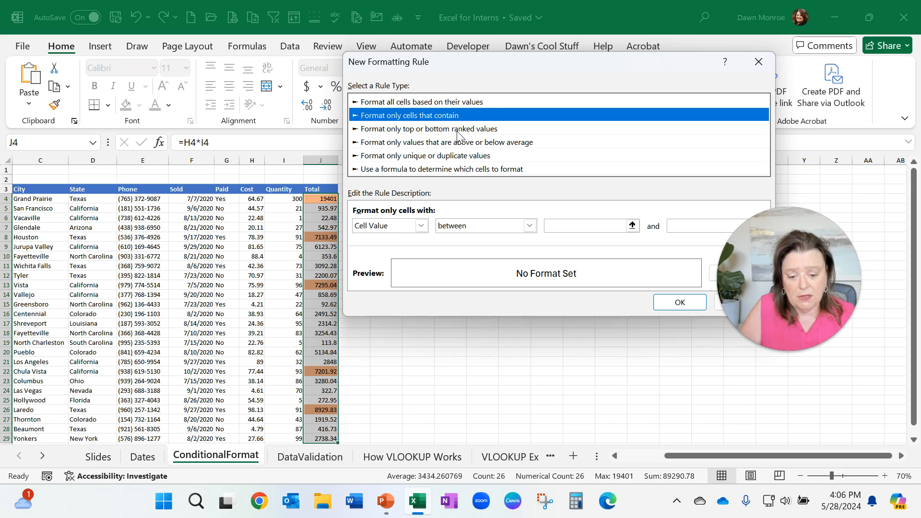
{"action": "left_click", "coordinate": [458, 129]}
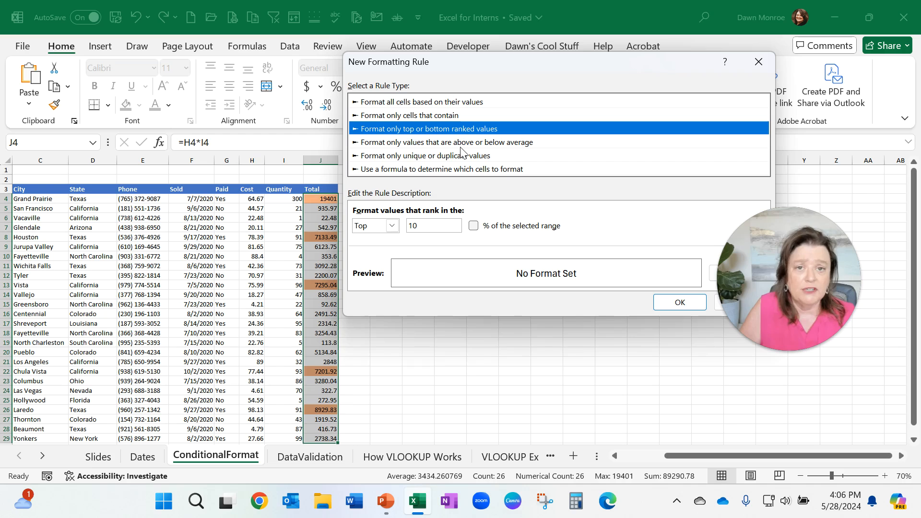
{"action": "left_click_drag", "start_coordinate": [570, 64], "coordinate": [494, 50]}
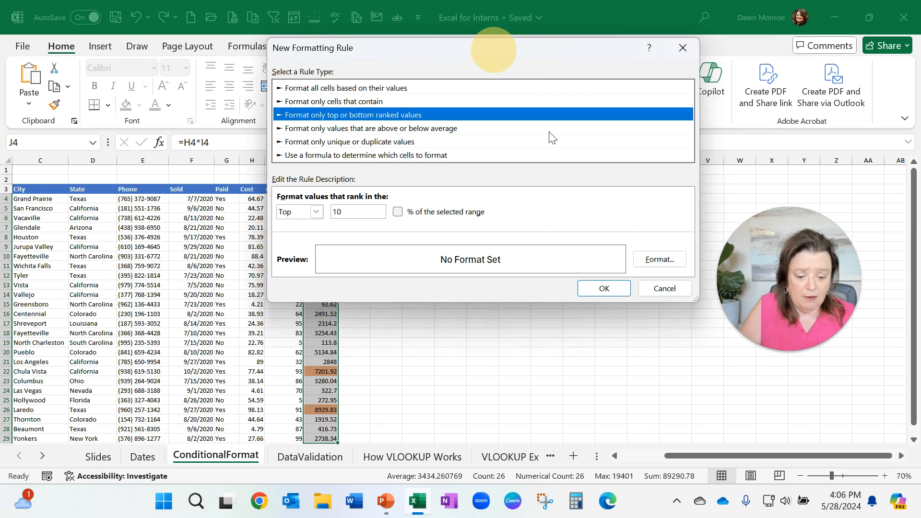
{"action": "left_click", "coordinate": [662, 293]}
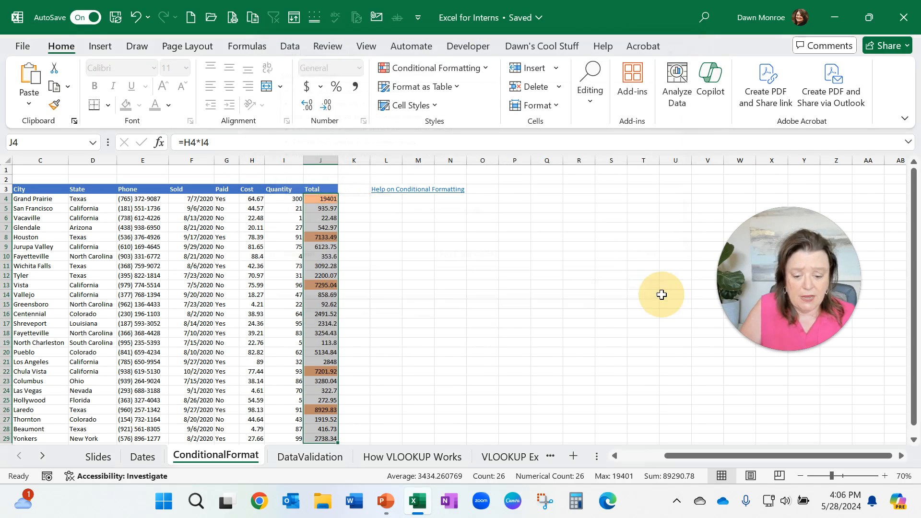
Step: Review the Cell Value > 7000 rule and its applied range in the Conditional Formatting Rules Manager, then close it
{"action": "left_click", "coordinate": [468, 70]}
{"action": "mouse_move", "coordinate": [451, 255]}
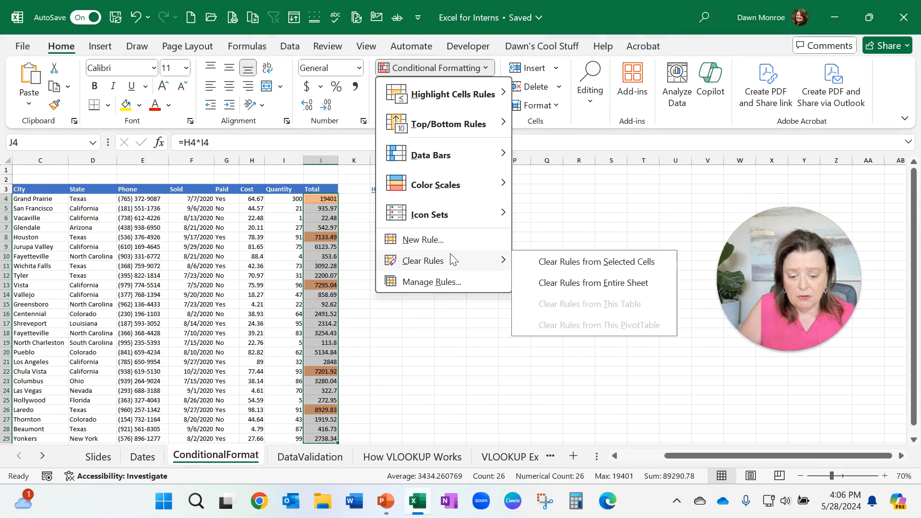
{"action": "left_click", "coordinate": [436, 283]}
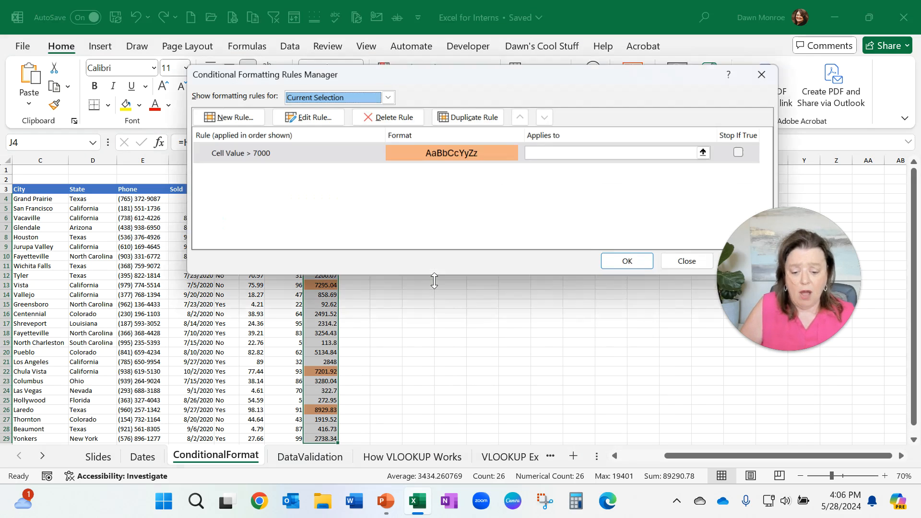
{"action": "left_click_drag", "start_coordinate": [456, 77], "coordinate": [497, 120]}
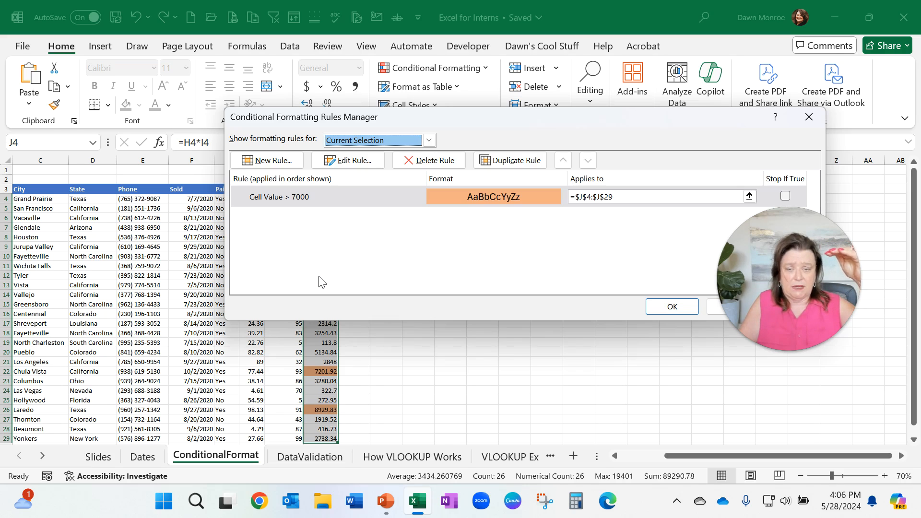
{"action": "left_click", "coordinate": [328, 192]}
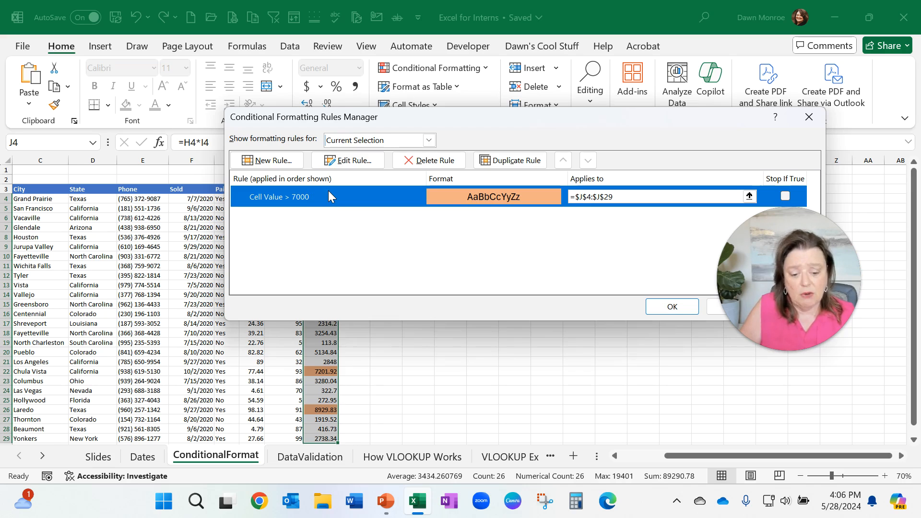
{"action": "left_click", "coordinate": [622, 197]}
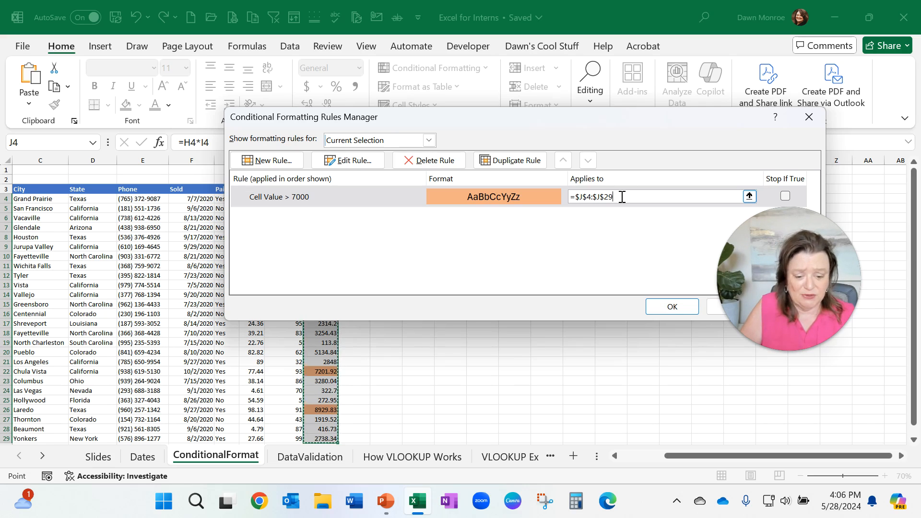
{"action": "left_click_drag", "start_coordinate": [608, 117], "coordinate": [544, 117]}
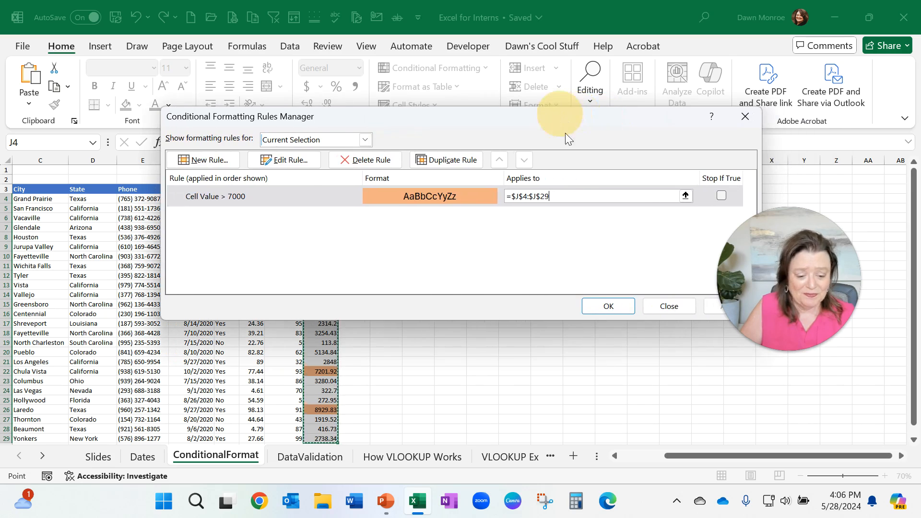
{"action": "left_click", "coordinate": [663, 310]}
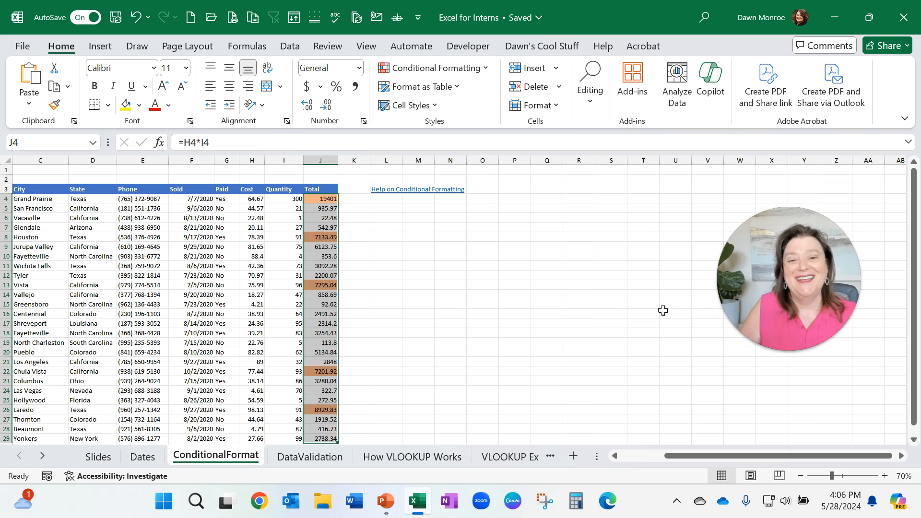
Step: On the DataValidation sheet, restrict cells B4:B12 to a List validation with the source Yes, No
{"action": "left_click", "coordinate": [327, 458]}
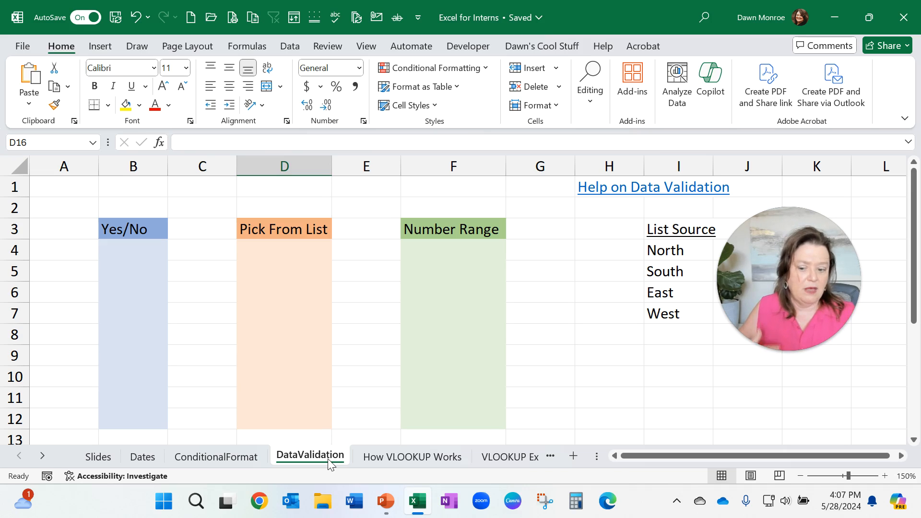
{"action": "left_click_drag", "start_coordinate": [142, 247], "coordinate": [133, 418]}
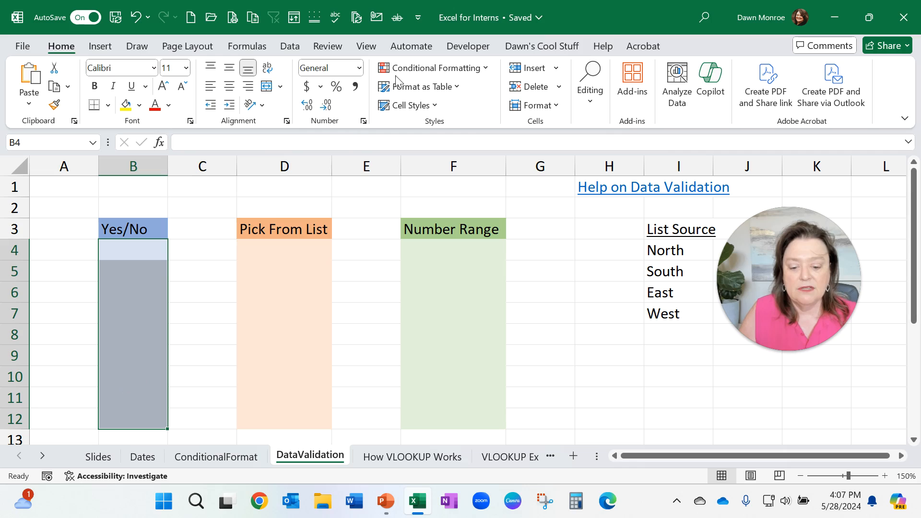
{"action": "left_click", "coordinate": [288, 46]}
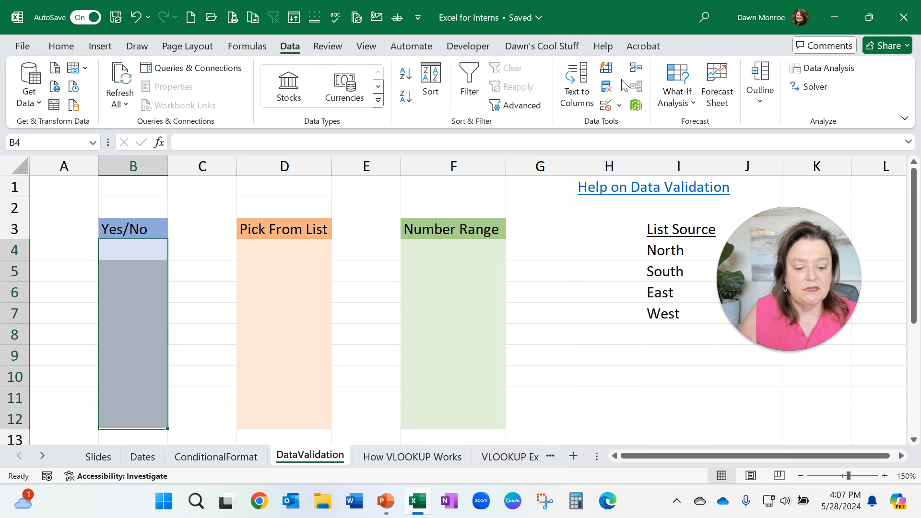
{"action": "left_click", "coordinate": [619, 106]}
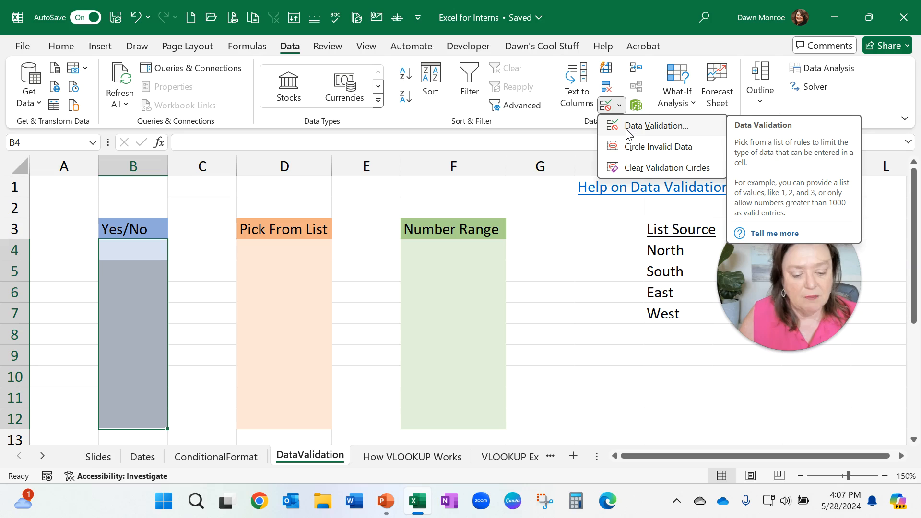
{"action": "left_click", "coordinate": [627, 129]}
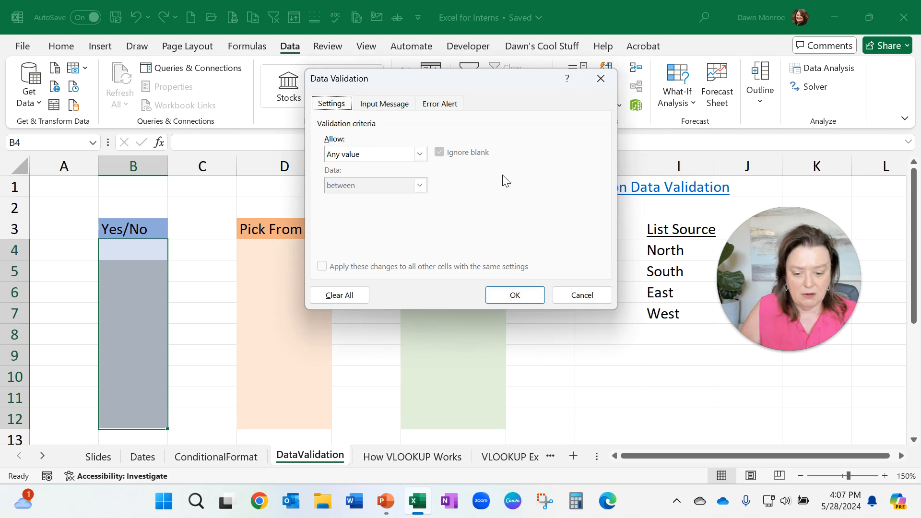
{"action": "left_click_drag", "start_coordinate": [447, 77], "coordinate": [447, 161]}
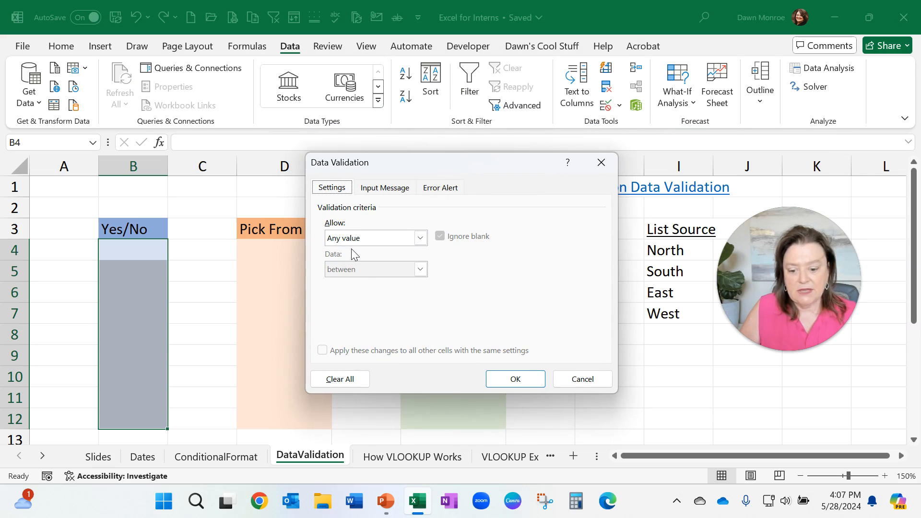
{"action": "left_click", "coordinate": [420, 238]}
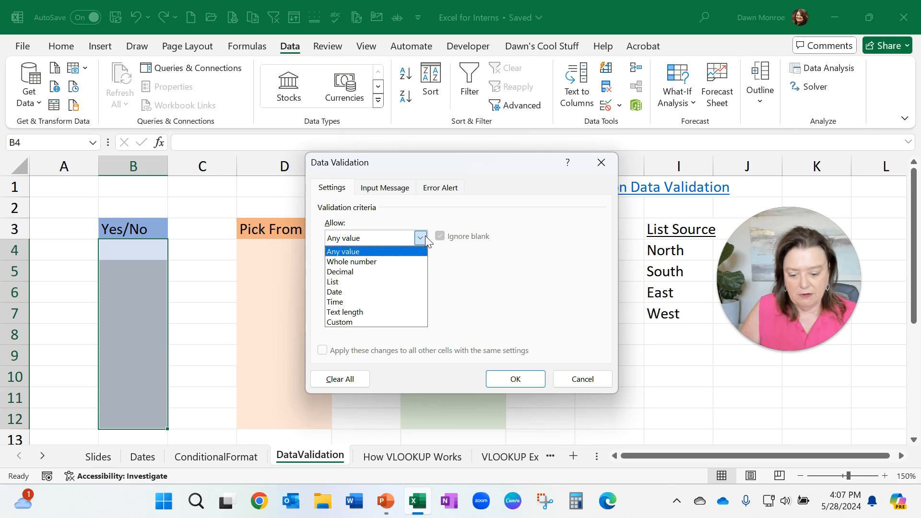
{"action": "left_click", "coordinate": [365, 280]}
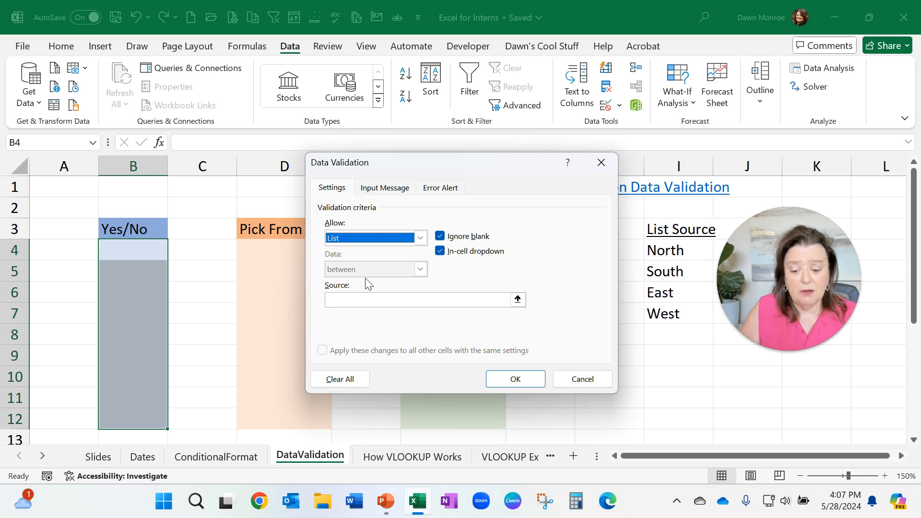
{"action": "left_click", "coordinate": [349, 300]}
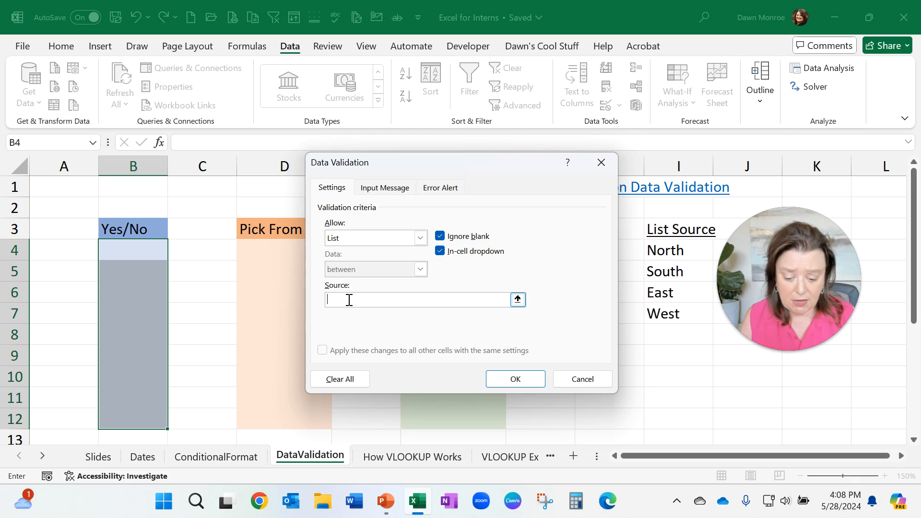
{"action": "type", "text": "Yes, "}
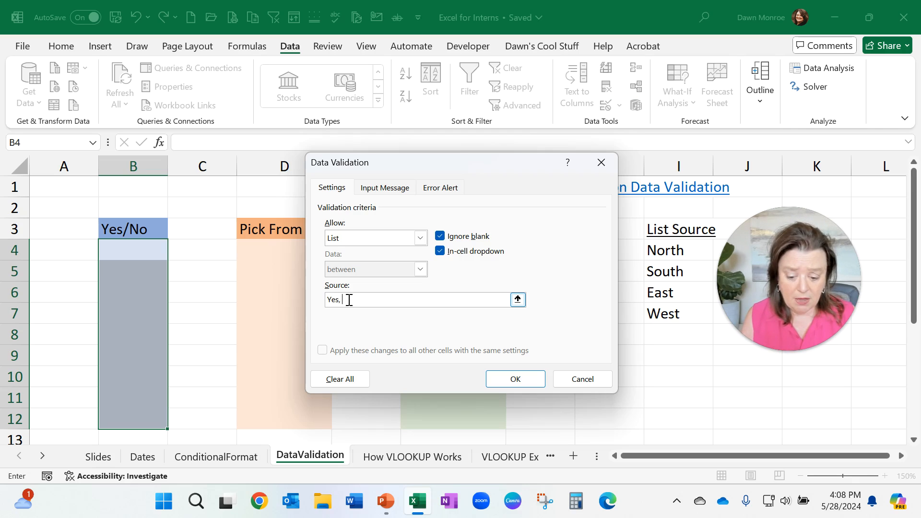
{"action": "type", "text": "No"}
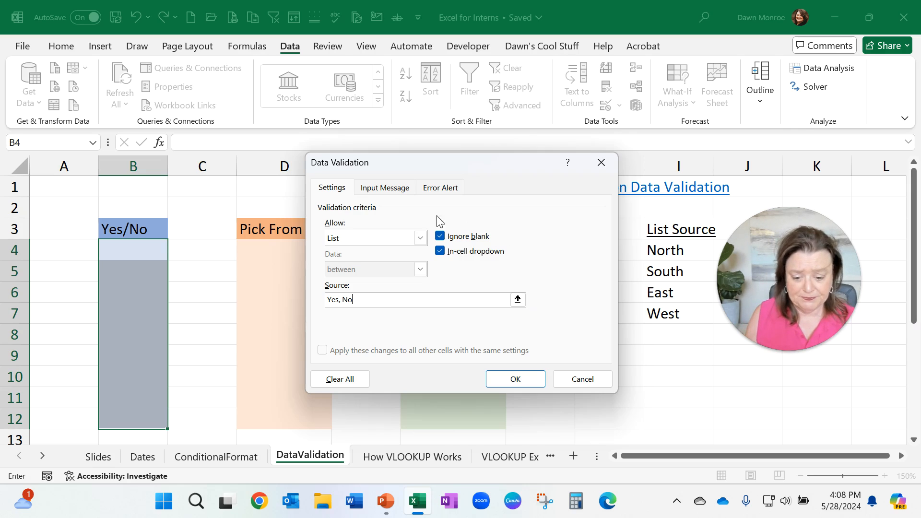
Step: Add an input message titled Welcome reading "Please select from my list." to the validation
{"action": "left_click", "coordinate": [395, 190]}
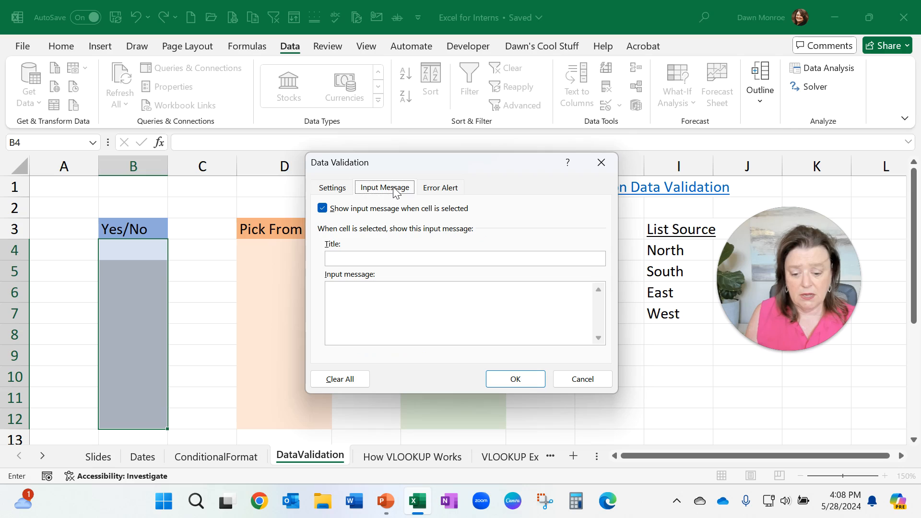
{"action": "left_click", "coordinate": [368, 261]}
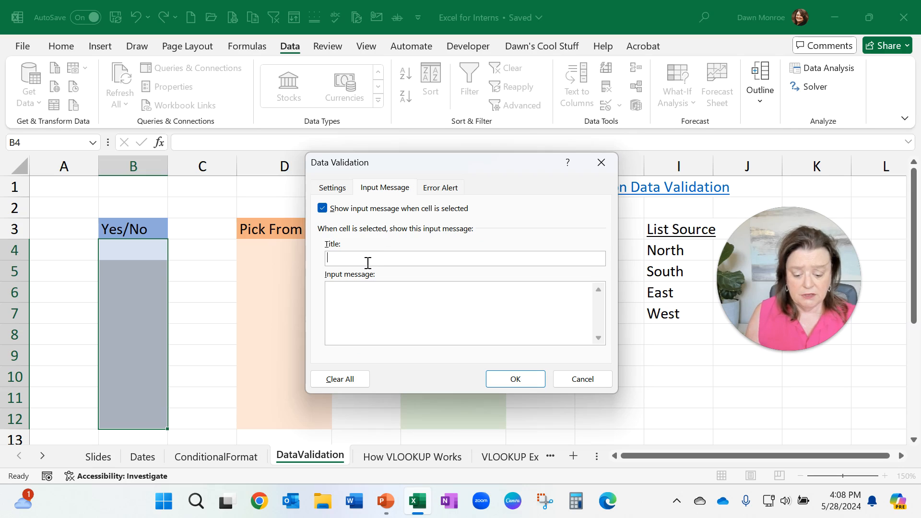
{"action": "type", "text": "Welcome"}
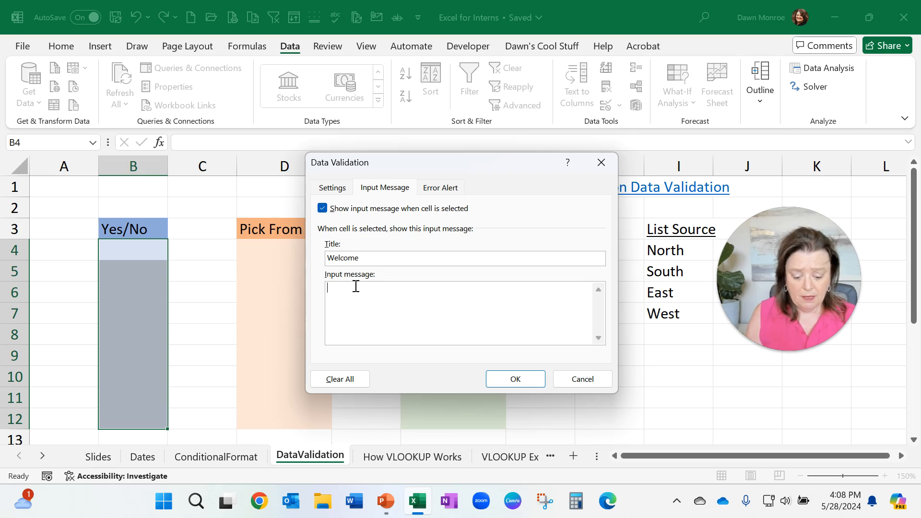
{"action": "type", "text": "Please selec"}
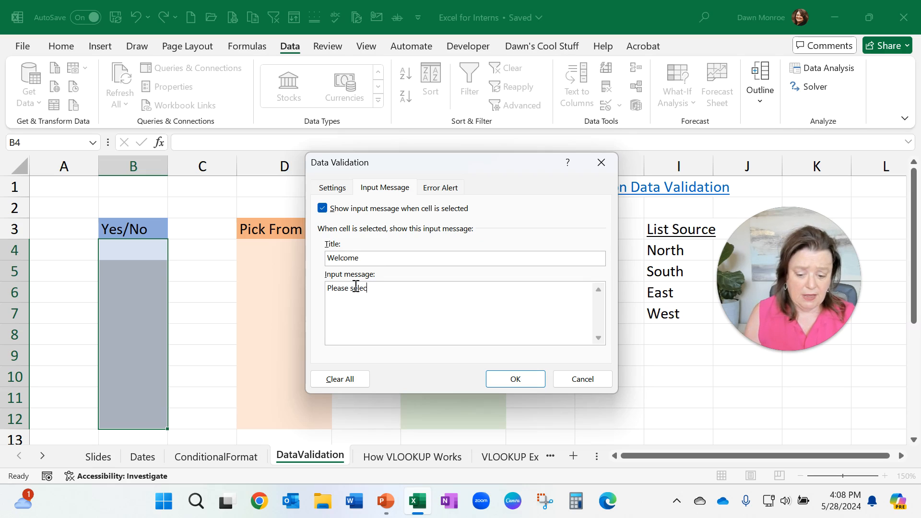
{"action": "type", "text": "t from my"}
{"action": "type", "text": "li"}
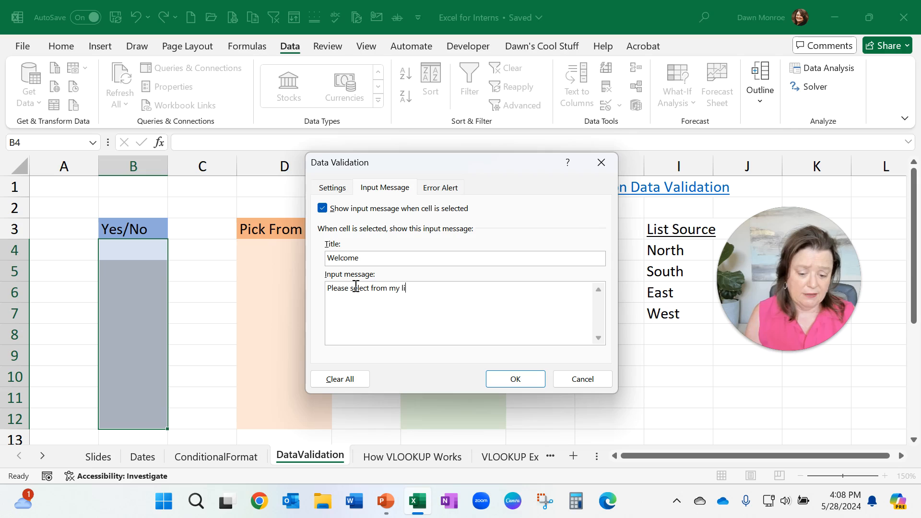
{"action": "type", "text": "st."}
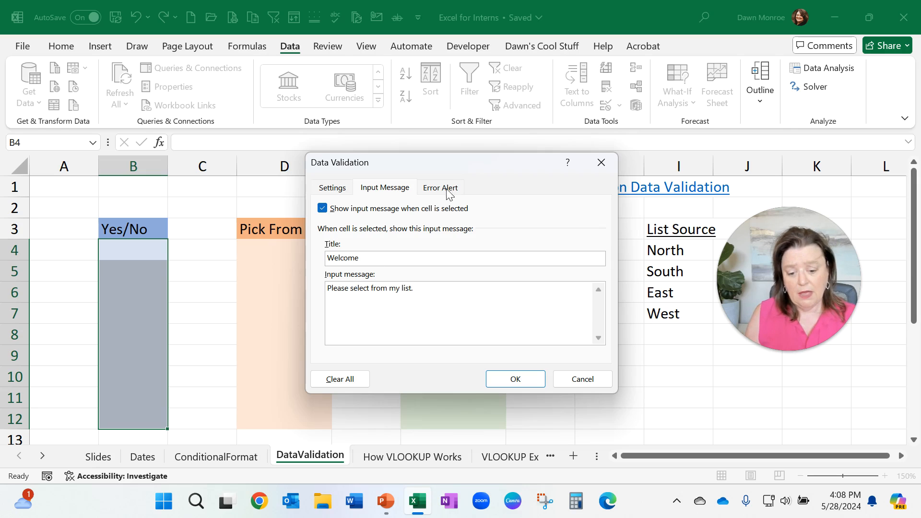
Step: Add a Stop error alert titled ERROR with the message "Please choose from my list!" and apply the validation
{"action": "left_click", "coordinate": [446, 187]}
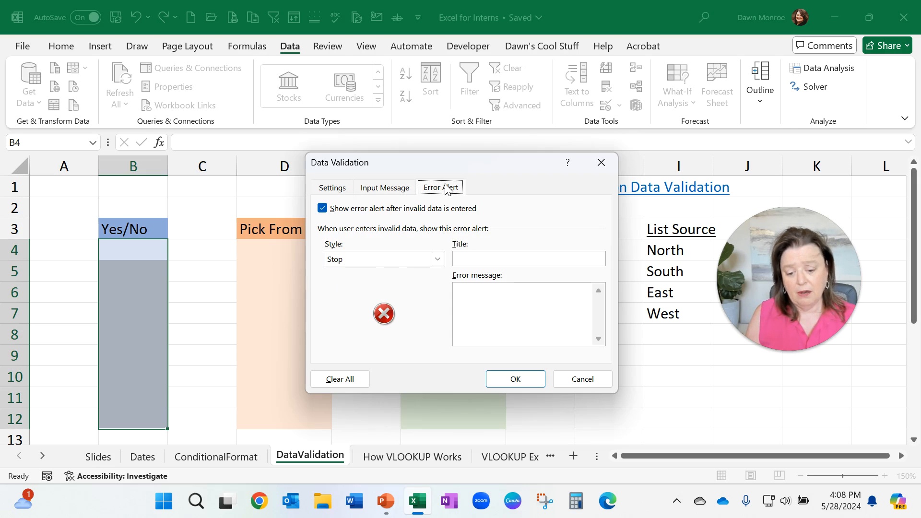
{"action": "left_click", "coordinate": [437, 259]}
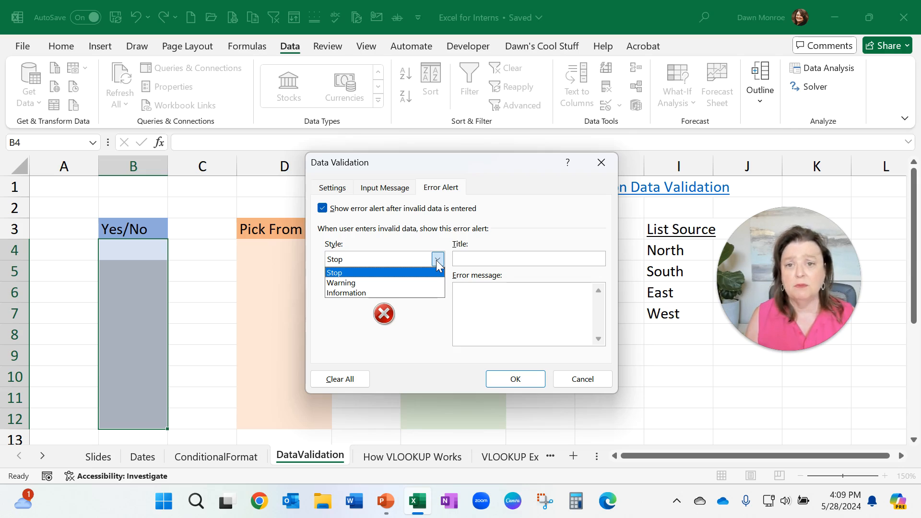
{"action": "left_click", "coordinate": [473, 258]}
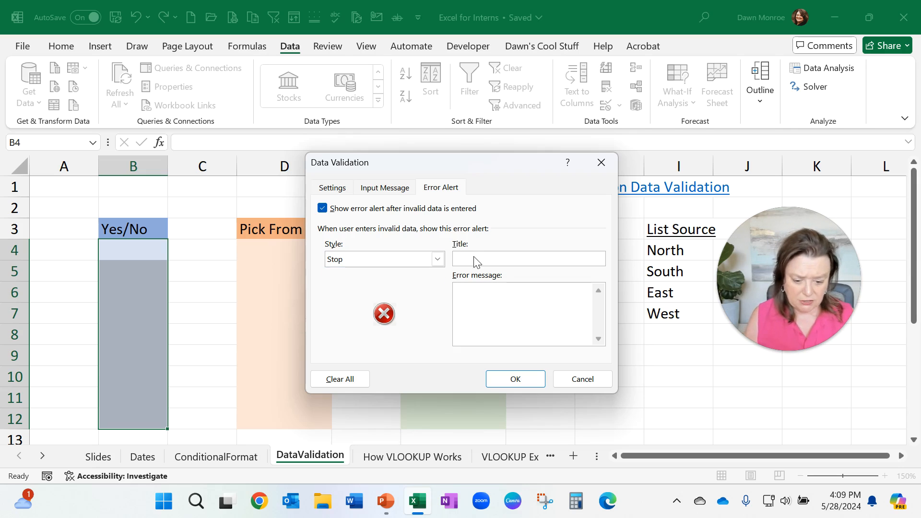
{"action": "type", "text": "ERROR"}
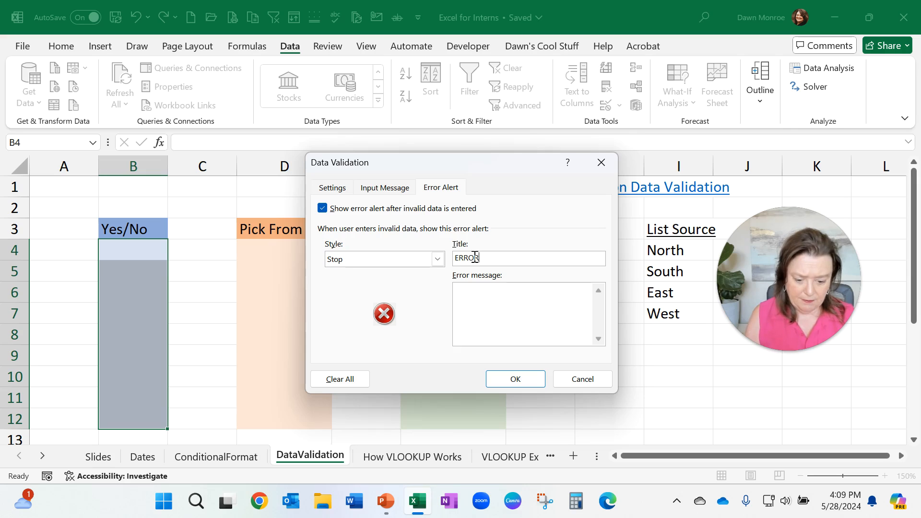
{"action": "left_click", "coordinate": [469, 292]}
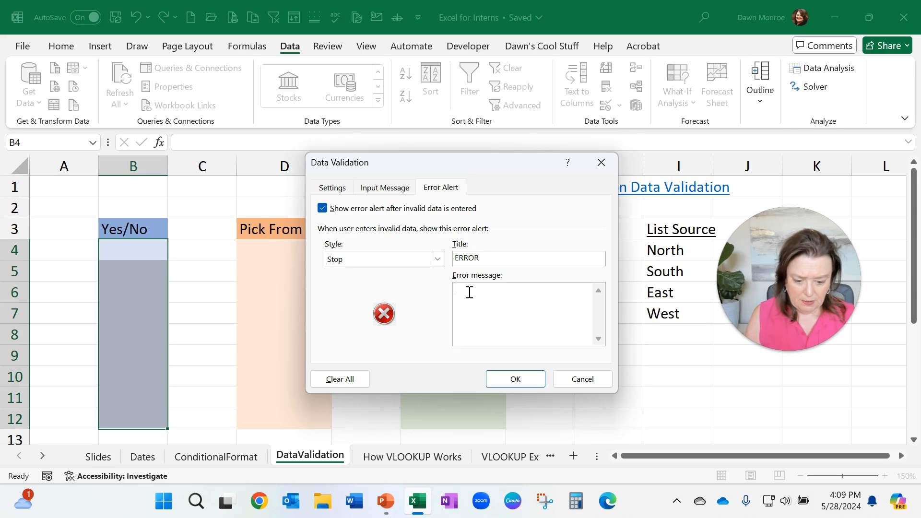
{"action": "type", "text": "Please"}
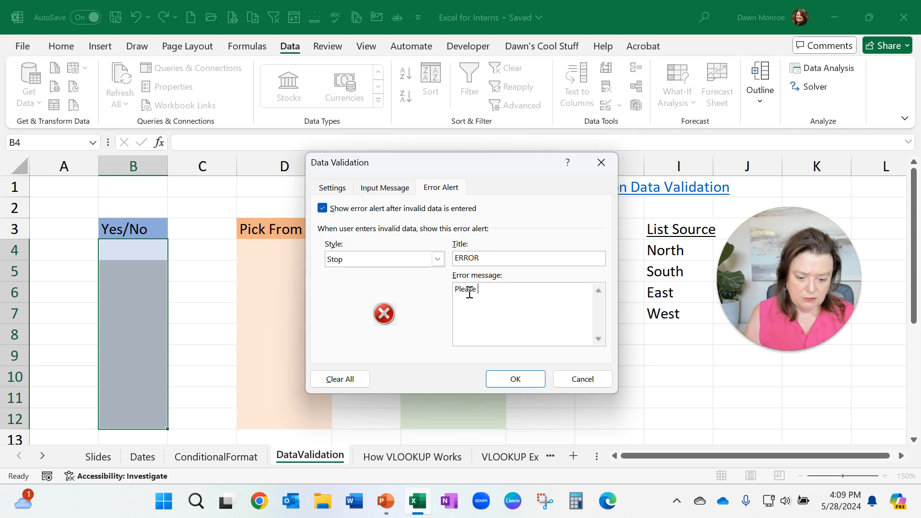
{"action": "type", "text": " choos fro"}
{"action": "key", "text": "BackSpace"}
{"action": "key", "text": "BackSpace"}
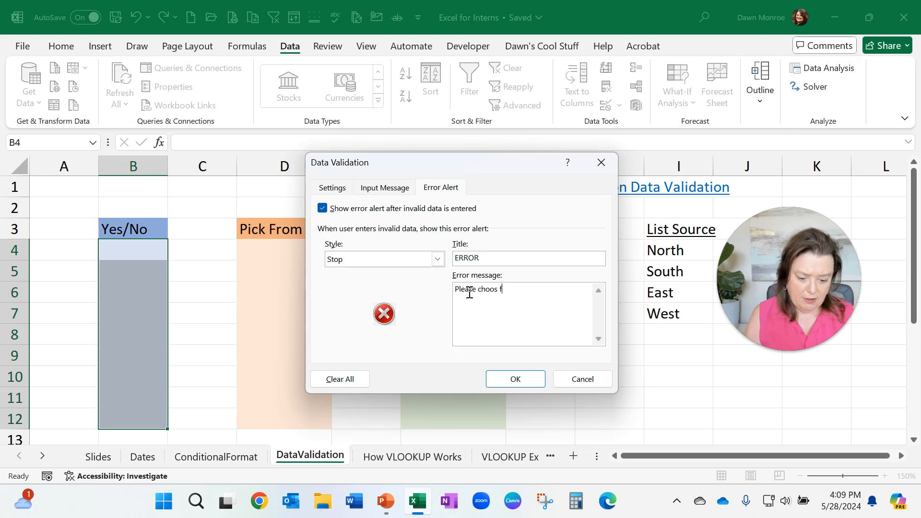
{"action": "type", "text": "e from m"}
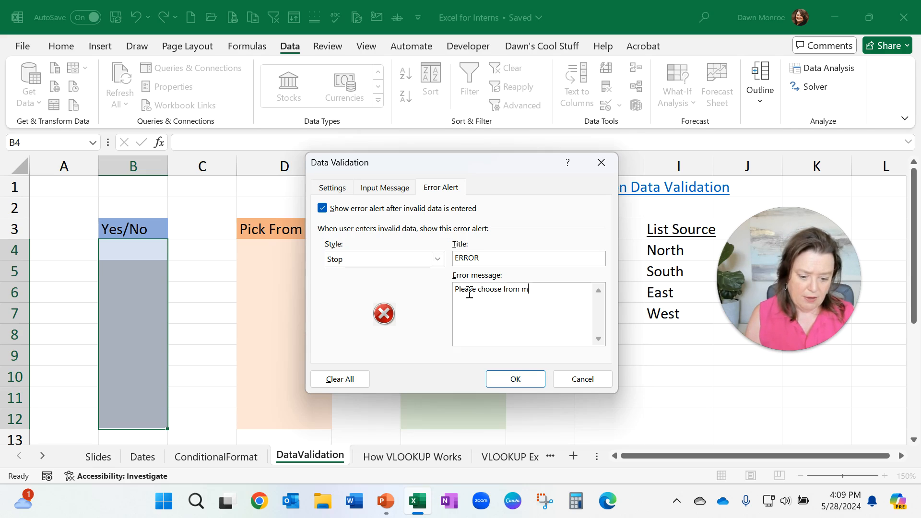
{"action": "type", "text": "y list!"}
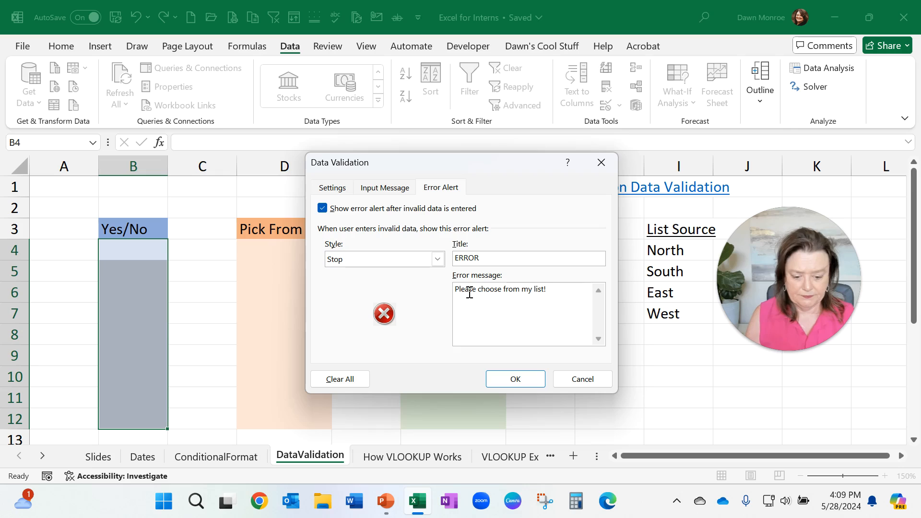
{"action": "left_click", "coordinate": [515, 378]}
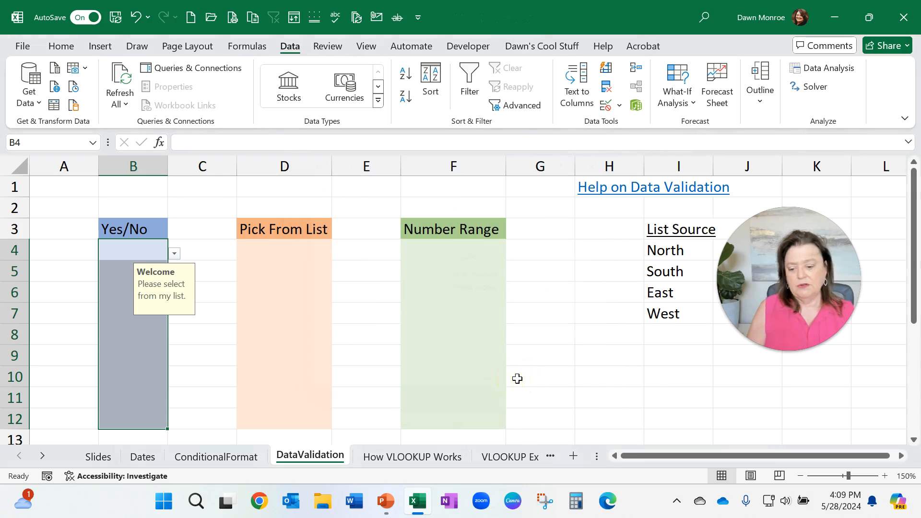
Step: Pick Yes in B4 and No in B5 from the validation drop-down lists
{"action": "left_click", "coordinate": [119, 259]}
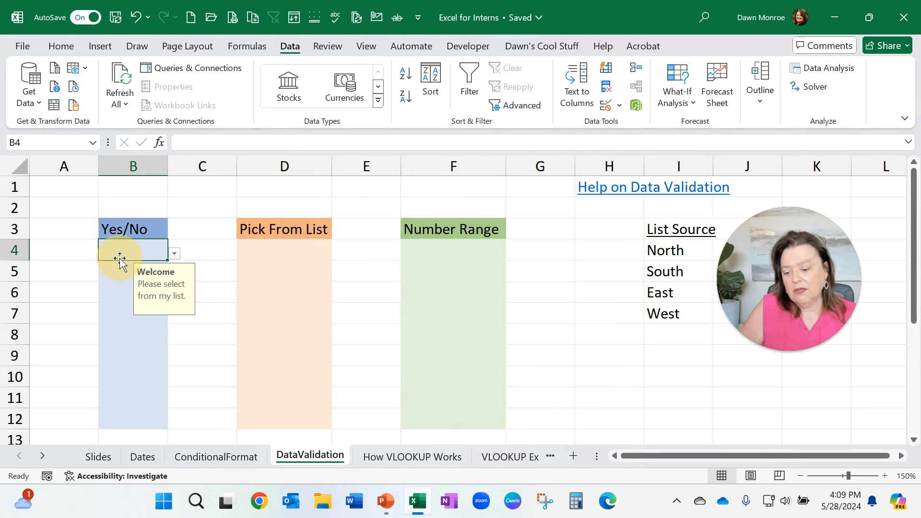
{"action": "left_click", "coordinate": [175, 254]}
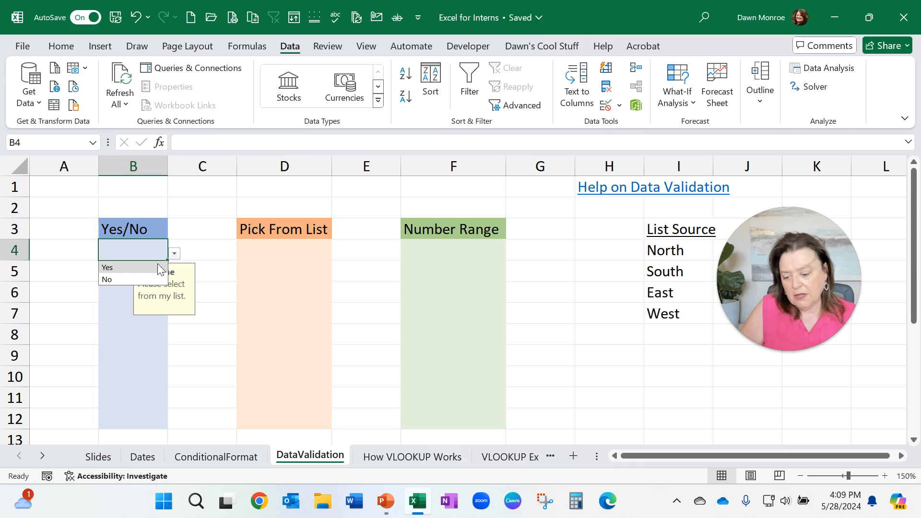
{"action": "left_click", "coordinate": [158, 267]}
{"action": "left_click", "coordinate": [124, 272]}
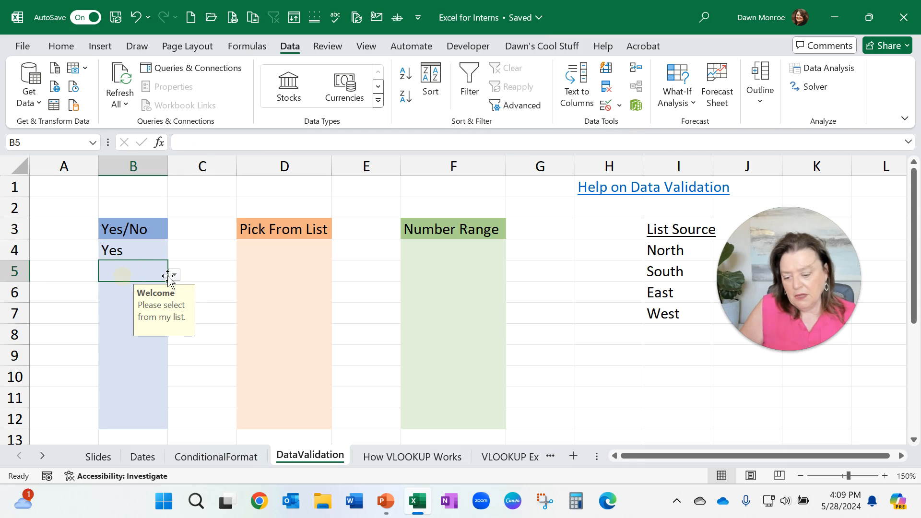
{"action": "left_click", "coordinate": [174, 275]}
{"action": "left_click", "coordinate": [142, 301]}
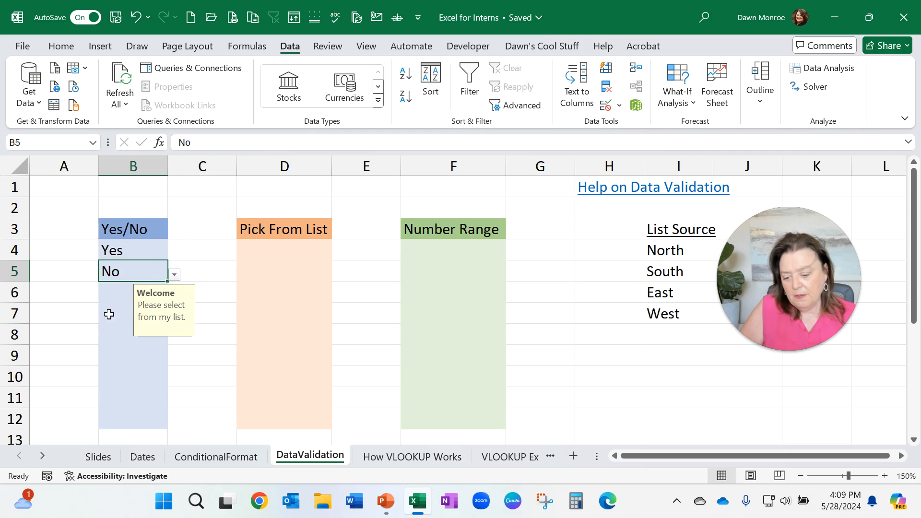
Step: Try entering maybe in B7 and close the error alert that blocks it
{"action": "left_click", "coordinate": [110, 310]}
{"action": "type", "text": "maybe"}
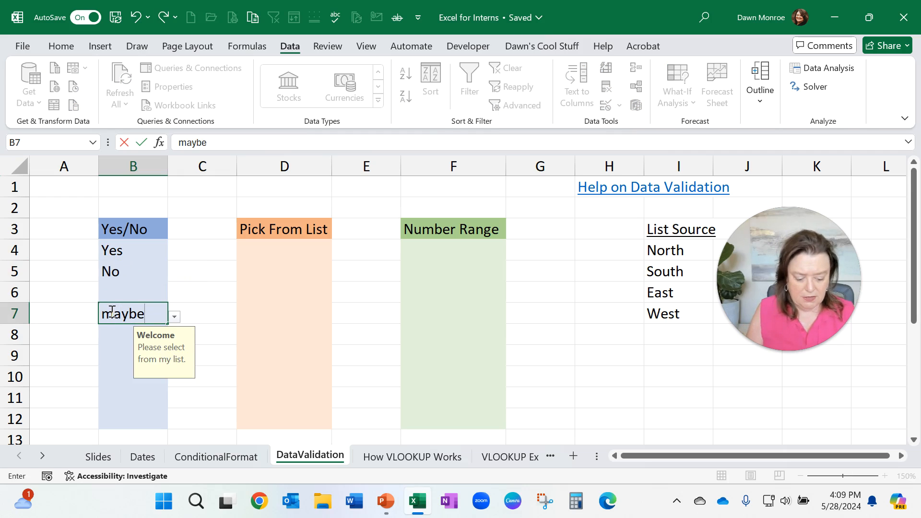
{"action": "key", "text": "Return"}
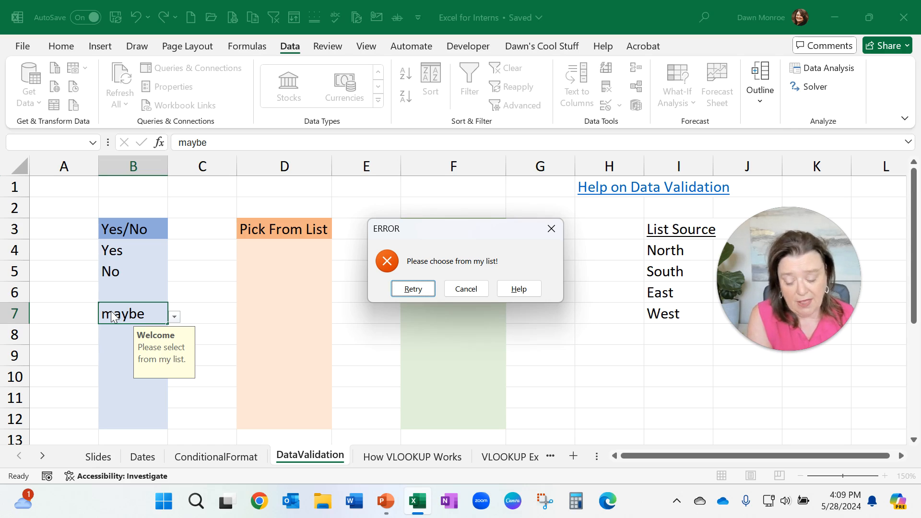
{"action": "left_click", "coordinate": [552, 230]}
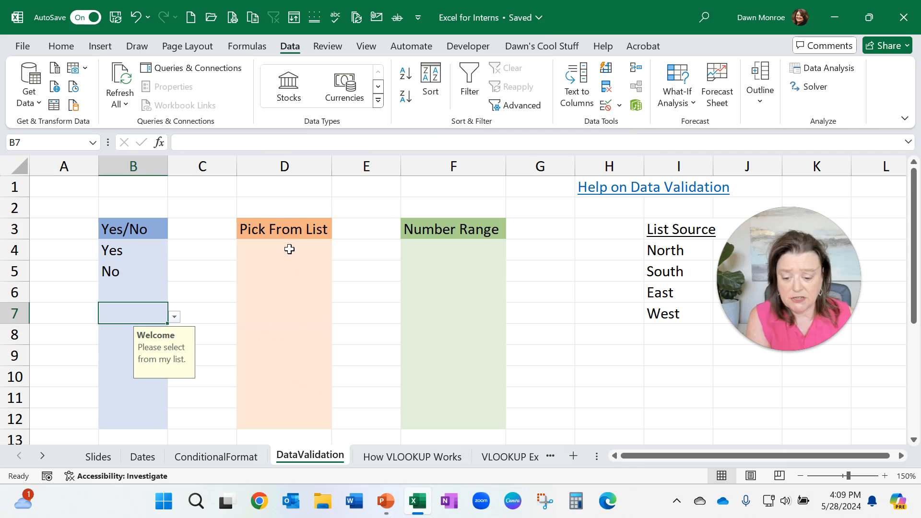
Step: Restrict D4:D12 to a List validation whose source is the range $I$4:$I$9
{"action": "left_click_drag", "start_coordinate": [289, 249], "coordinate": [276, 422]}
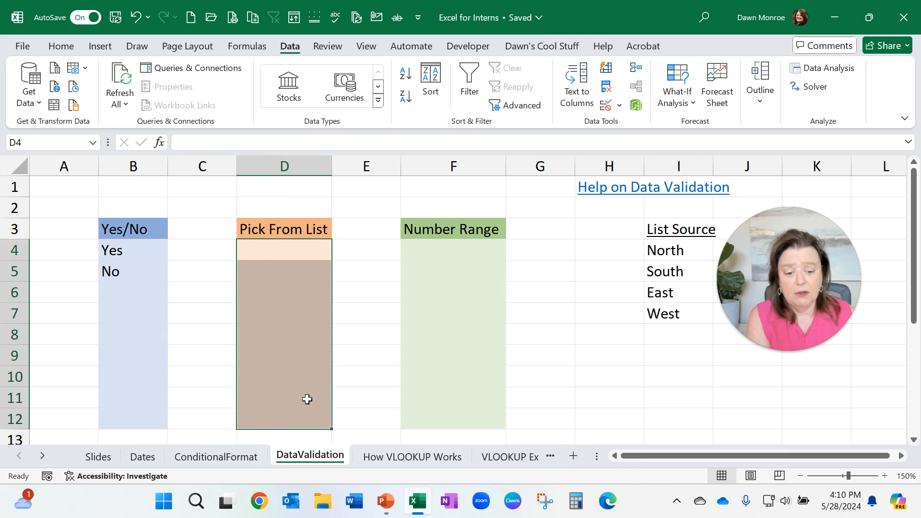
{"action": "left_click", "coordinate": [619, 106]}
{"action": "left_click", "coordinate": [619, 125]}
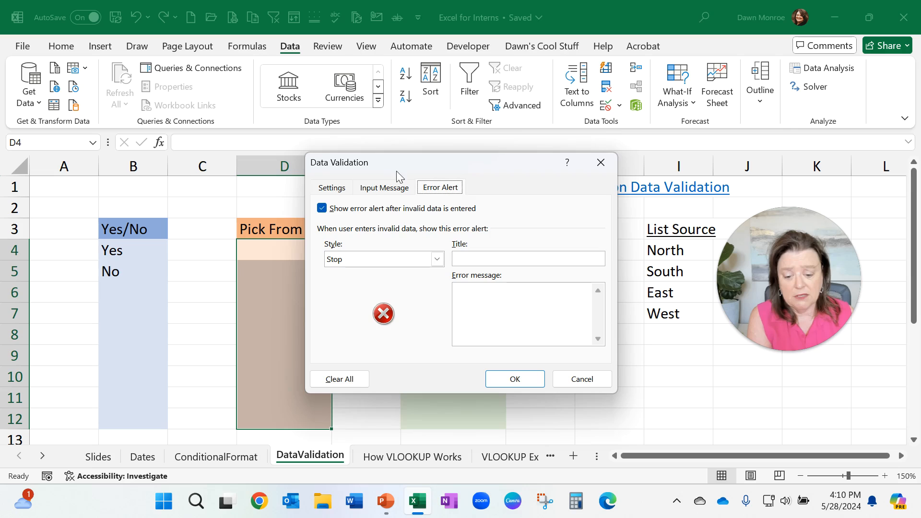
{"action": "left_click", "coordinate": [341, 188]}
{"action": "left_click_drag", "start_coordinate": [454, 162], "coordinate": [478, 165]}
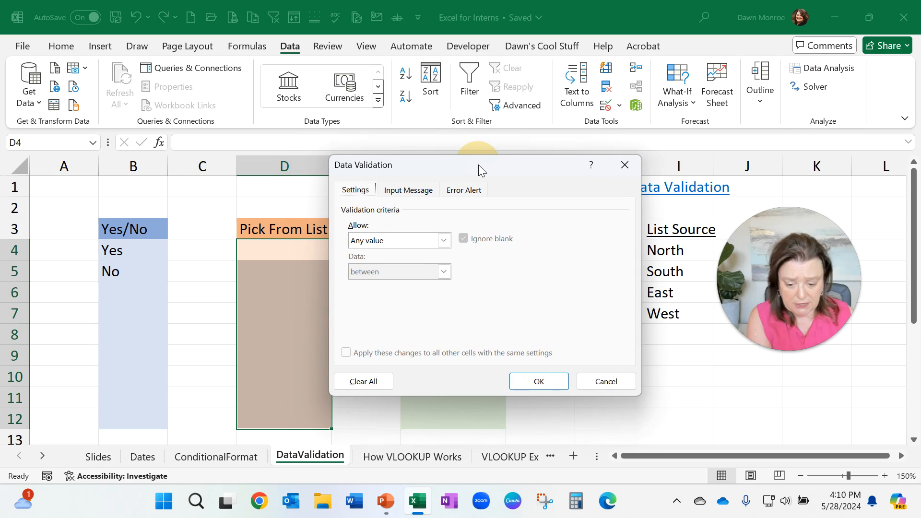
{"action": "left_click", "coordinate": [443, 240]}
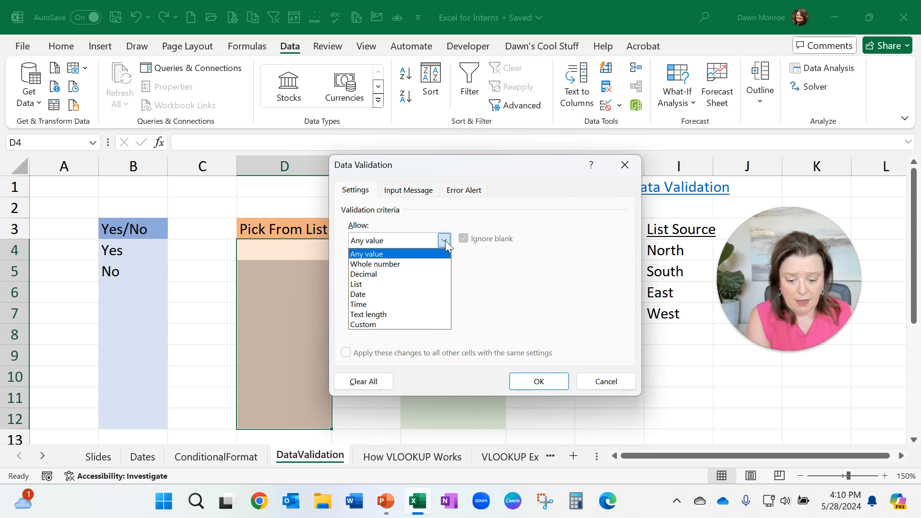
{"action": "left_click", "coordinate": [409, 284]}
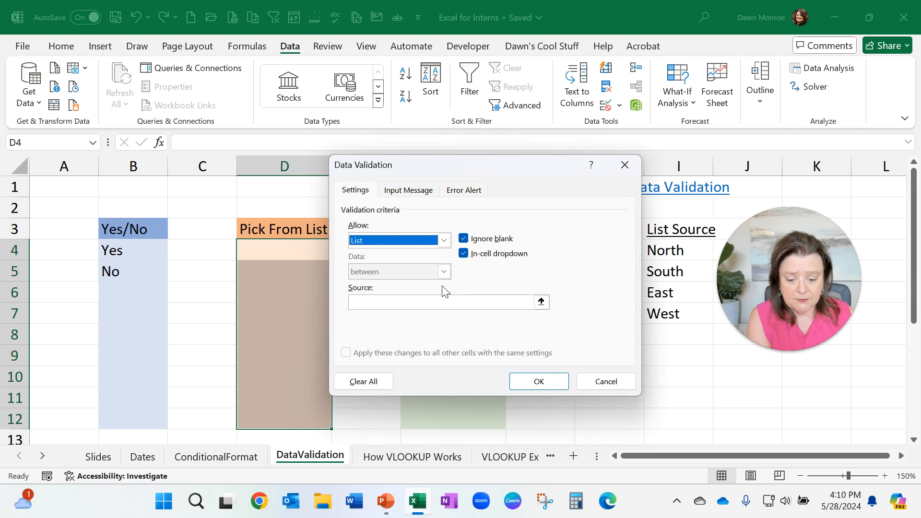
{"action": "left_click", "coordinate": [412, 303]}
{"action": "left_click_drag", "start_coordinate": [479, 161], "coordinate": [439, 153]}
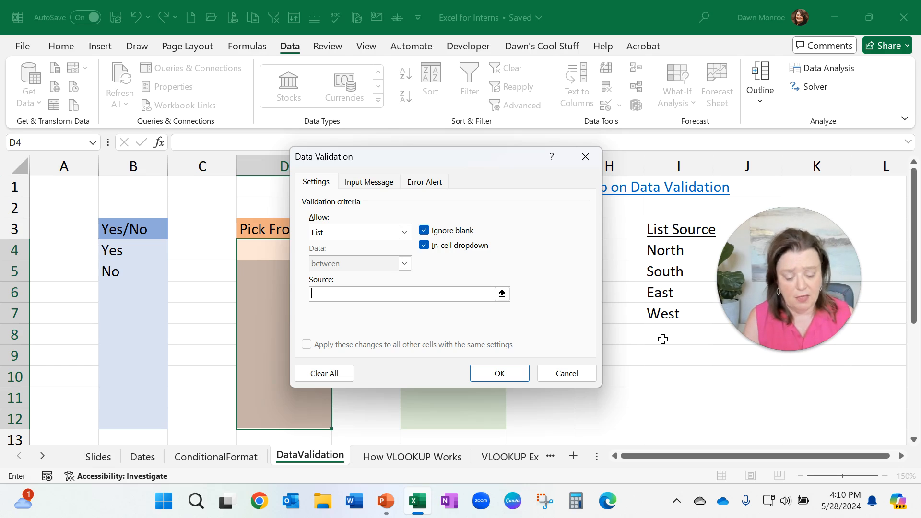
{"action": "left_click", "coordinate": [323, 297]}
{"action": "left_click_drag", "start_coordinate": [661, 250], "coordinate": [672, 354]}
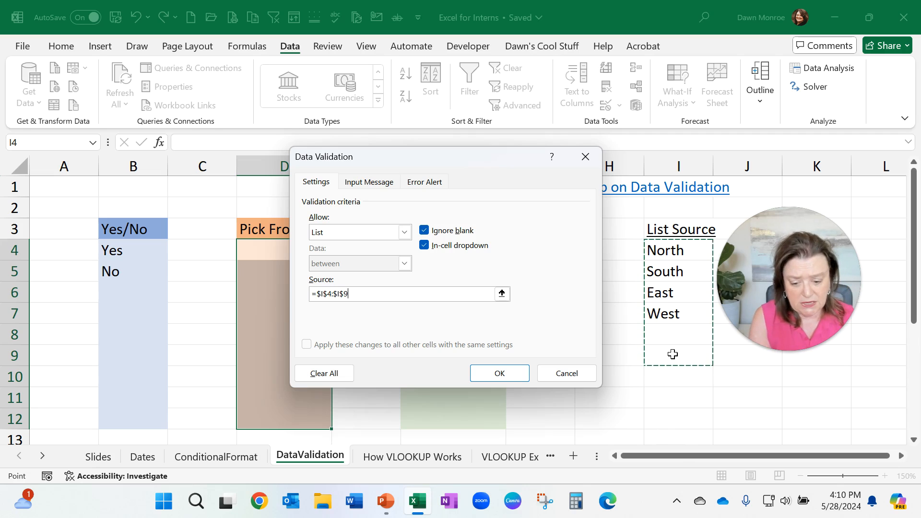
Step: Check the Input Message and Error Alert tabs and apply the validation without messages
{"action": "left_click", "coordinate": [369, 182]}
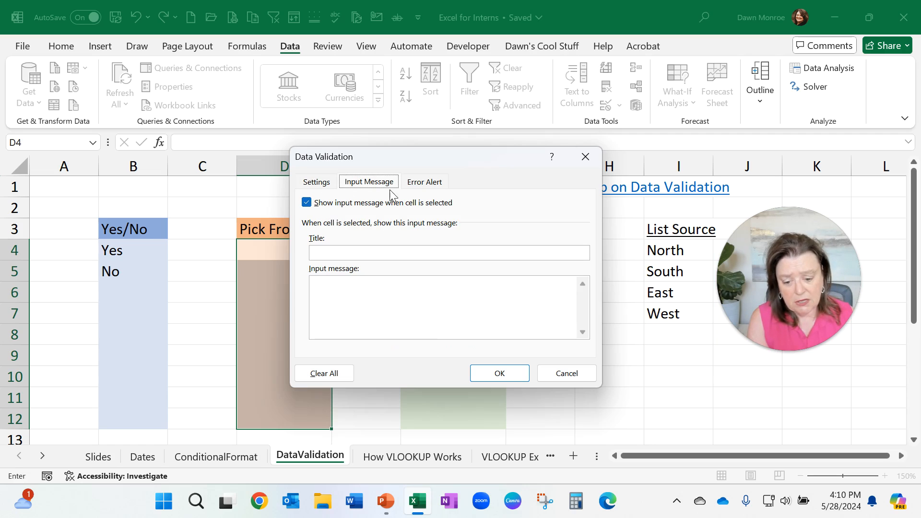
{"action": "left_click", "coordinate": [430, 185]}
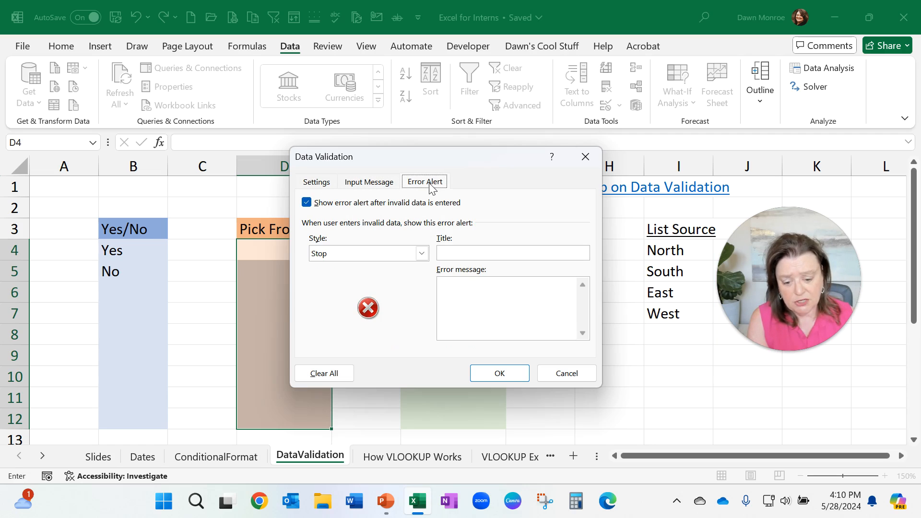
{"action": "left_click", "coordinate": [376, 184]}
{"action": "left_click", "coordinate": [484, 376]}
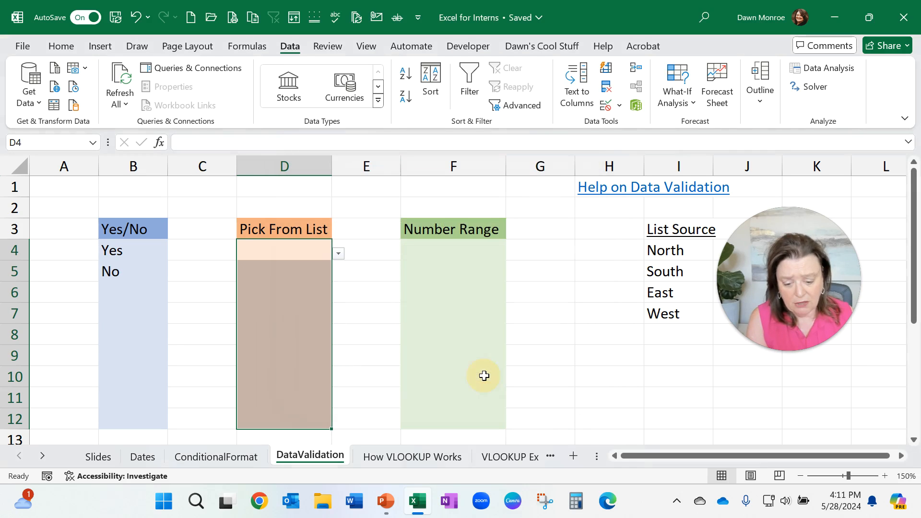
Step: Pick East in D5 from the region drop-down and open the drop-down in D6
{"action": "left_click", "coordinate": [289, 270]}
{"action": "left_click", "coordinate": [337, 276]}
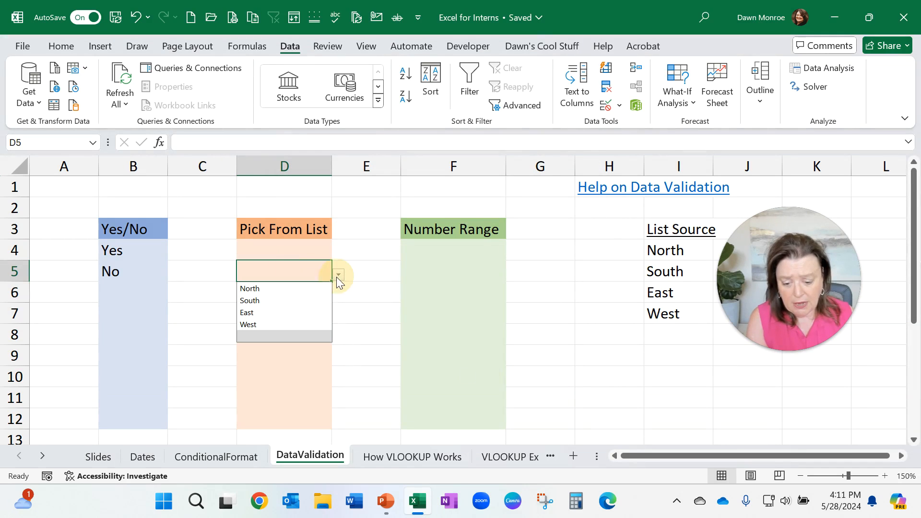
{"action": "left_click", "coordinate": [317, 312]}
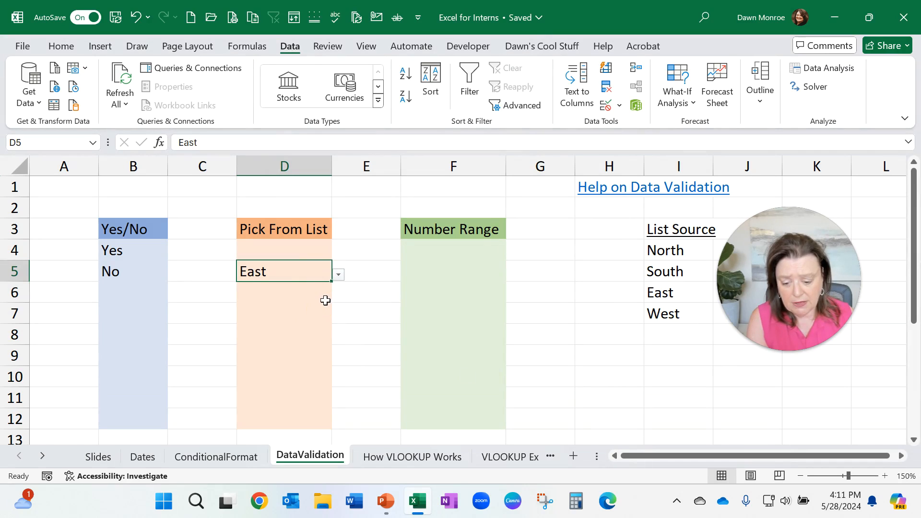
{"action": "left_click", "coordinate": [324, 300]}
{"action": "left_click", "coordinate": [339, 297]}
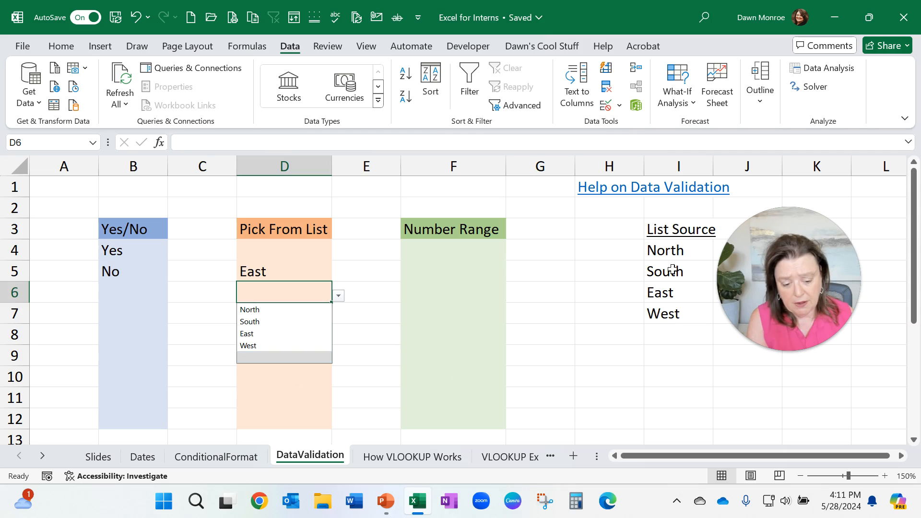
Step: Fill the list source cells I4:I9 with a light gray color
{"action": "left_click_drag", "start_coordinate": [673, 249], "coordinate": [667, 346]}
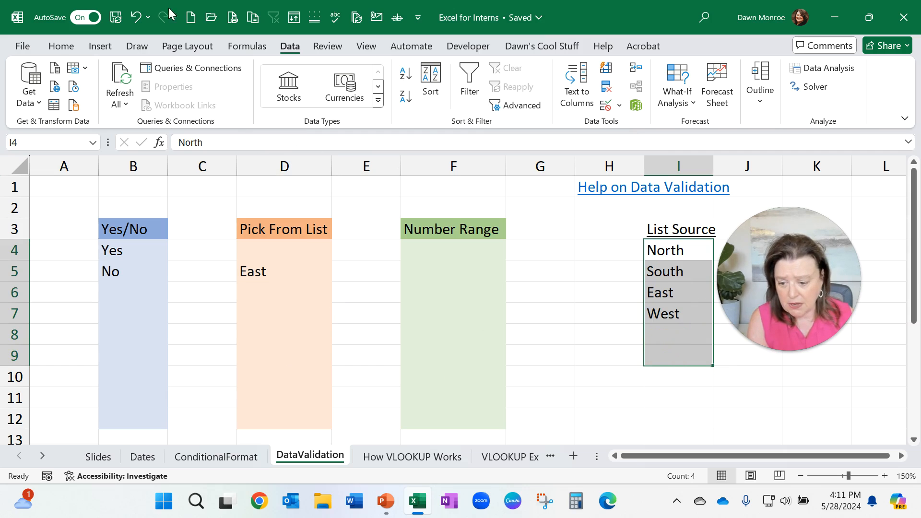
{"action": "left_click", "coordinate": [60, 46]}
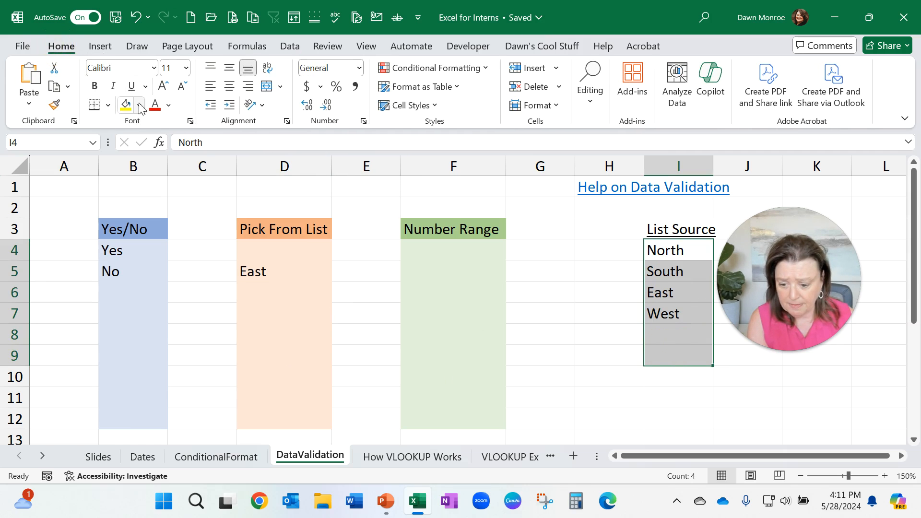
{"action": "left_click", "coordinate": [139, 105]}
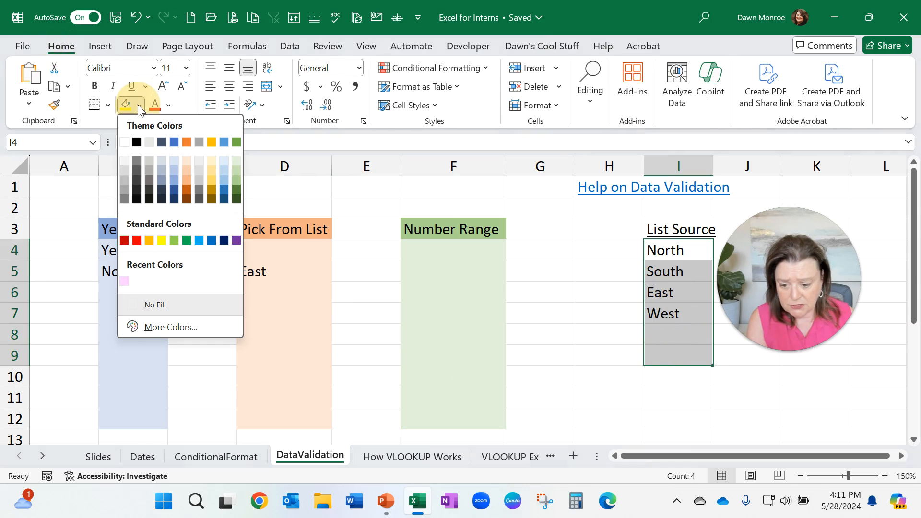
{"action": "left_click", "coordinate": [120, 170]}
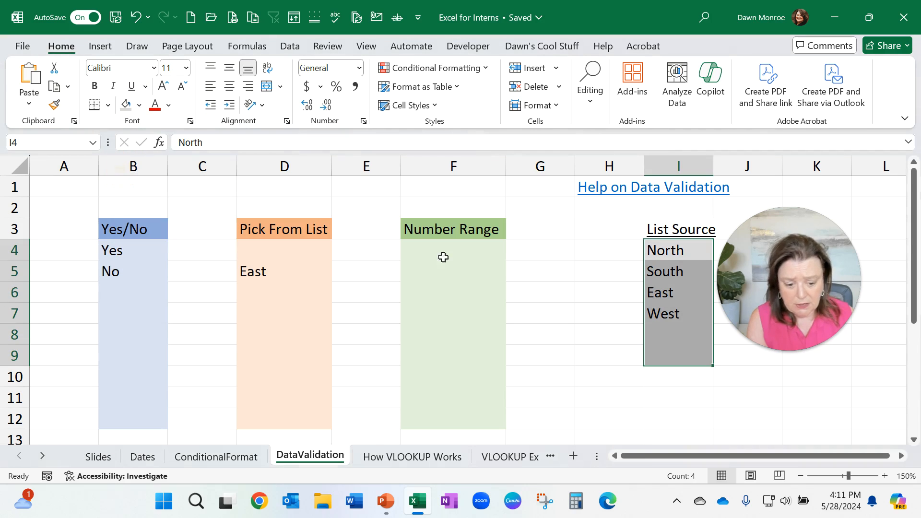
{"action": "left_click", "coordinate": [677, 340]}
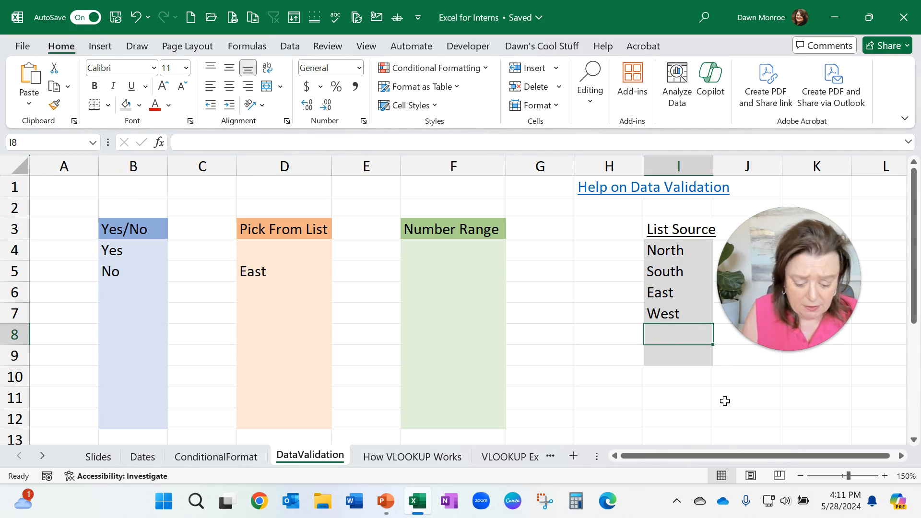
Step: Add Midwest to the list source in I8
{"action": "type", "text": "Midw"}
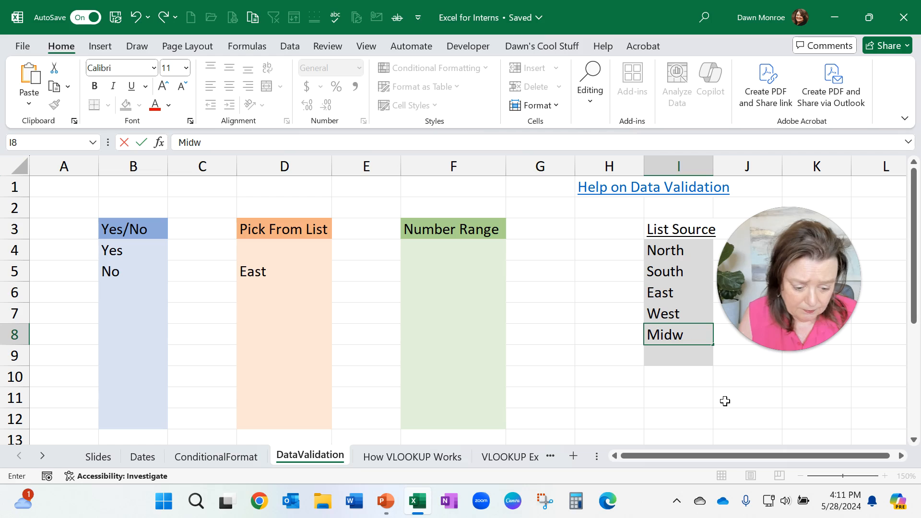
{"action": "type", "text": "est"}
{"action": "key", "text": "Return"}
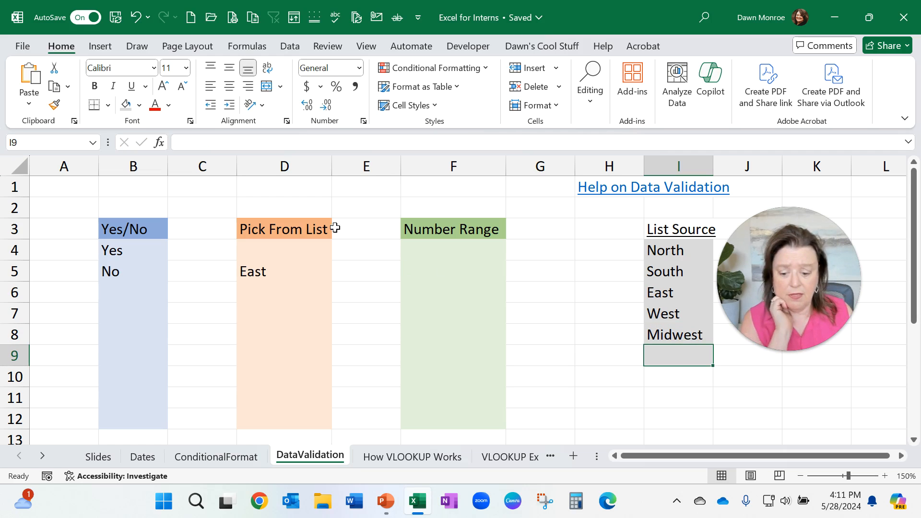
Step: Open the region drop-down in D6 to review the list options, then close it
{"action": "left_click", "coordinate": [286, 297]}
{"action": "left_click", "coordinate": [338, 296]}
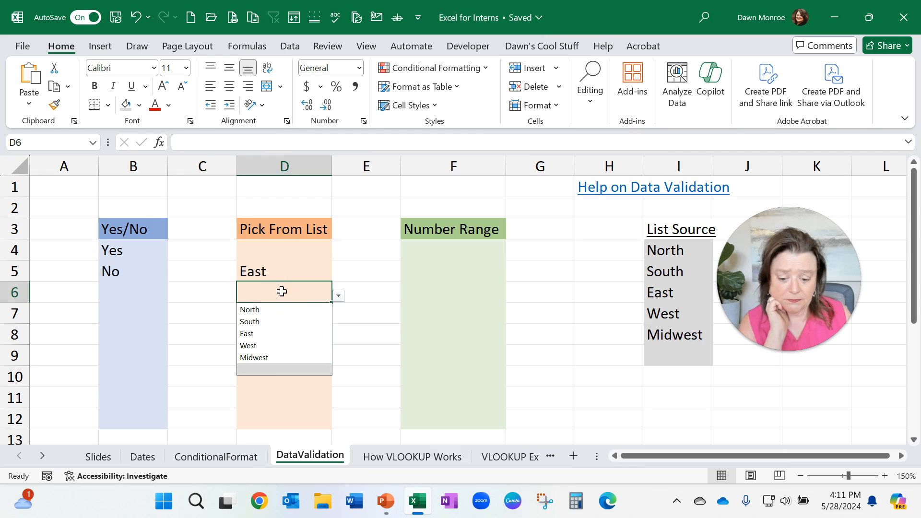
{"action": "left_click", "coordinate": [446, 312]}
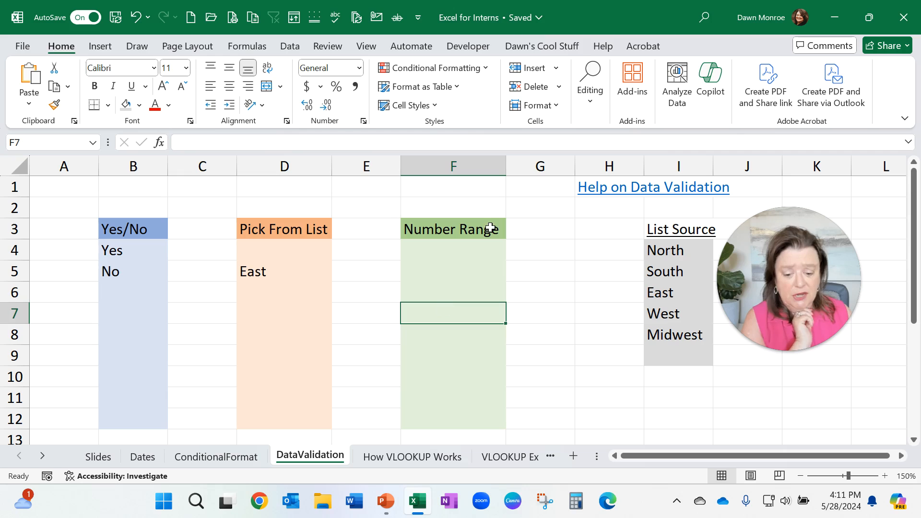
Step: Restrict F4:F12 to whole numbers between 100 and 500 with data validation
{"action": "left_click_drag", "start_coordinate": [468, 251], "coordinate": [467, 417]}
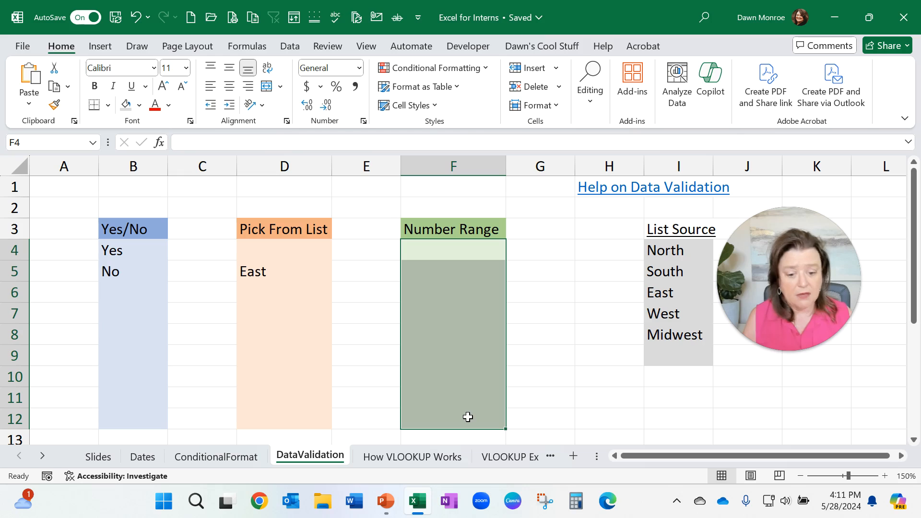
{"action": "left_click", "coordinate": [287, 46]}
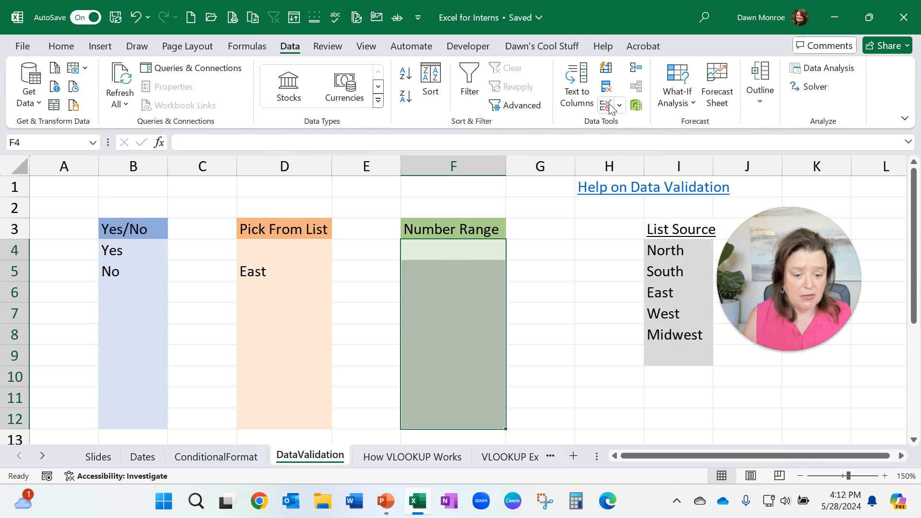
{"action": "left_click", "coordinate": [637, 108]}
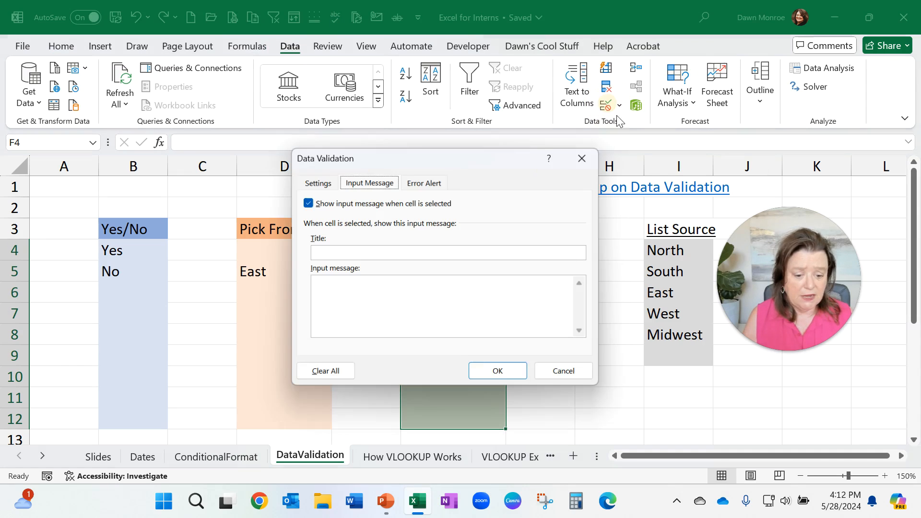
{"action": "left_click", "coordinate": [316, 182]}
{"action": "left_click_drag", "start_coordinate": [510, 148], "coordinate": [654, 158]}
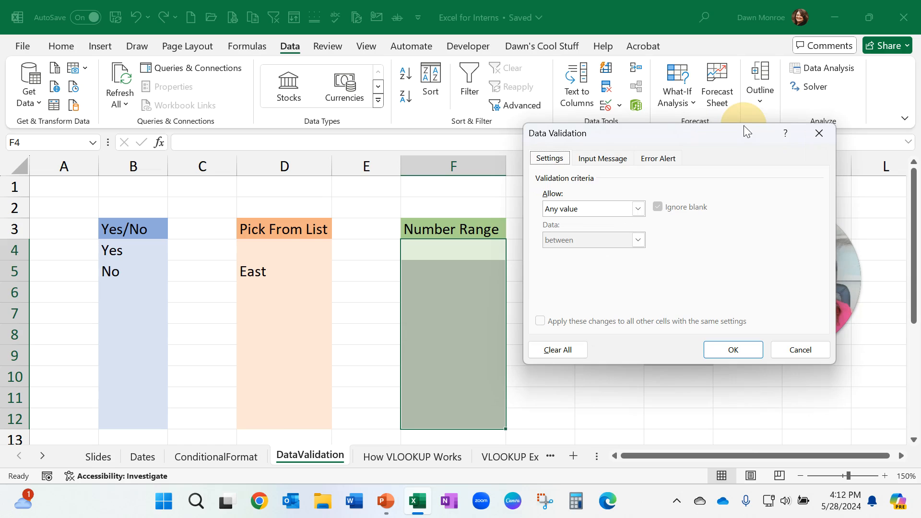
{"action": "left_click_drag", "start_coordinate": [743, 125], "coordinate": [184, 175]}
{"action": "left_click", "coordinate": [205, 261]}
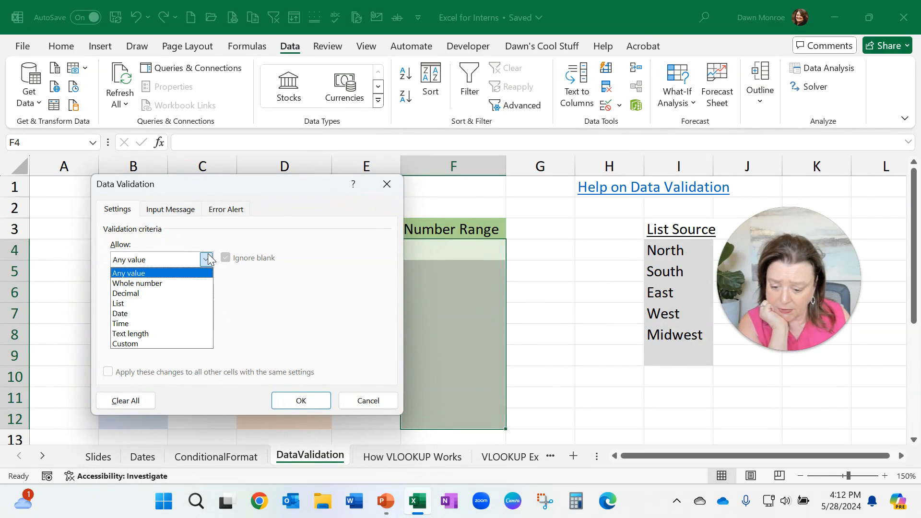
{"action": "left_click", "coordinate": [189, 282]}
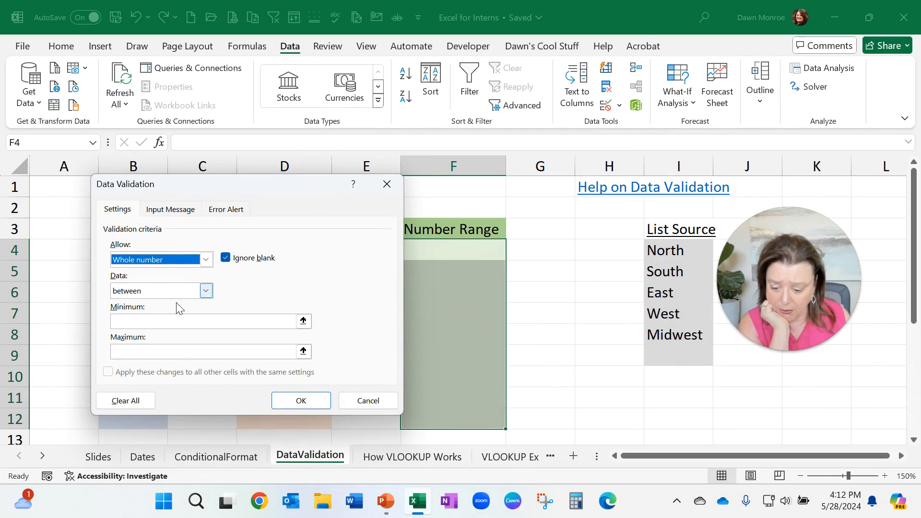
{"action": "left_click", "coordinate": [163, 323]}
{"action": "type", "text": "100"}
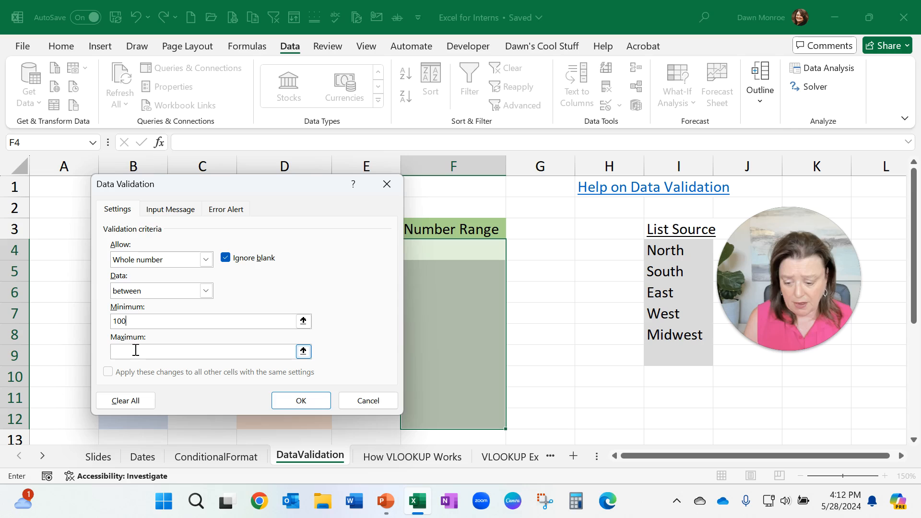
{"action": "type", "text": "500"}
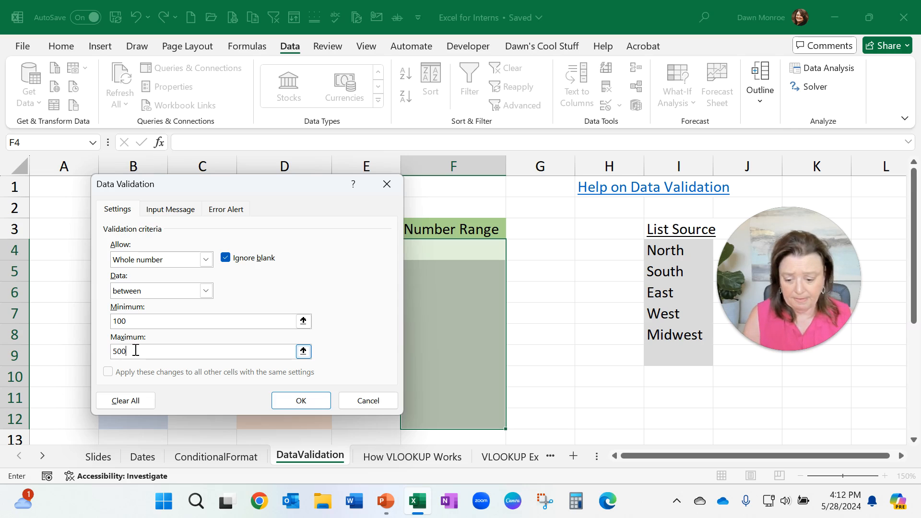
{"action": "left_click", "coordinate": [301, 399]}
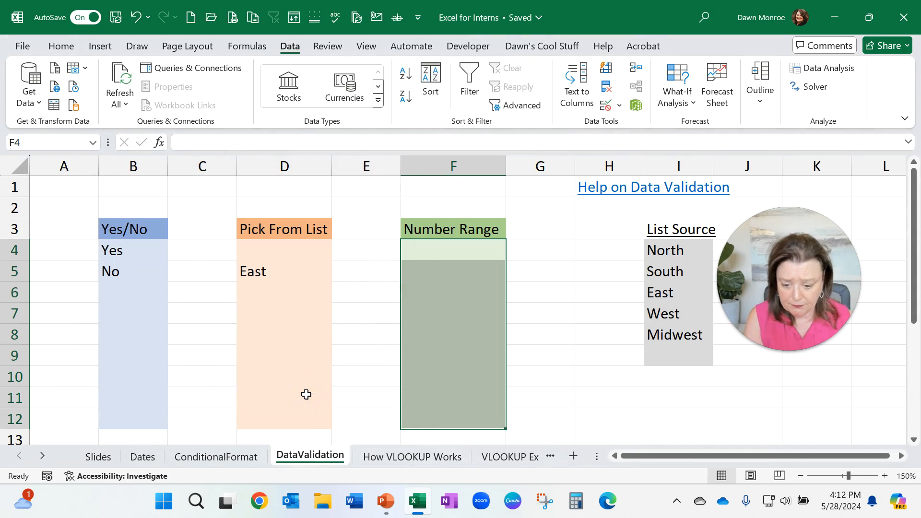
Step: Enter 200 in F6
{"action": "left_click", "coordinate": [458, 285]}
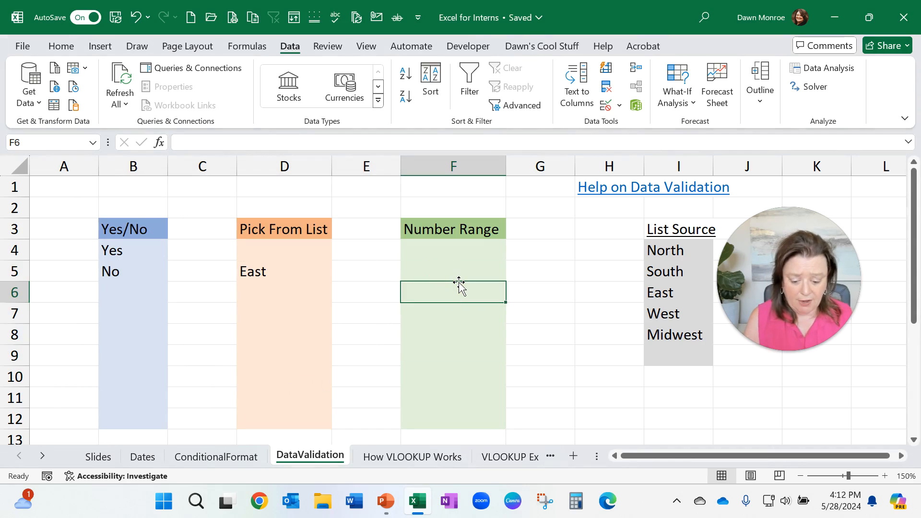
{"action": "type", "text": "200"}
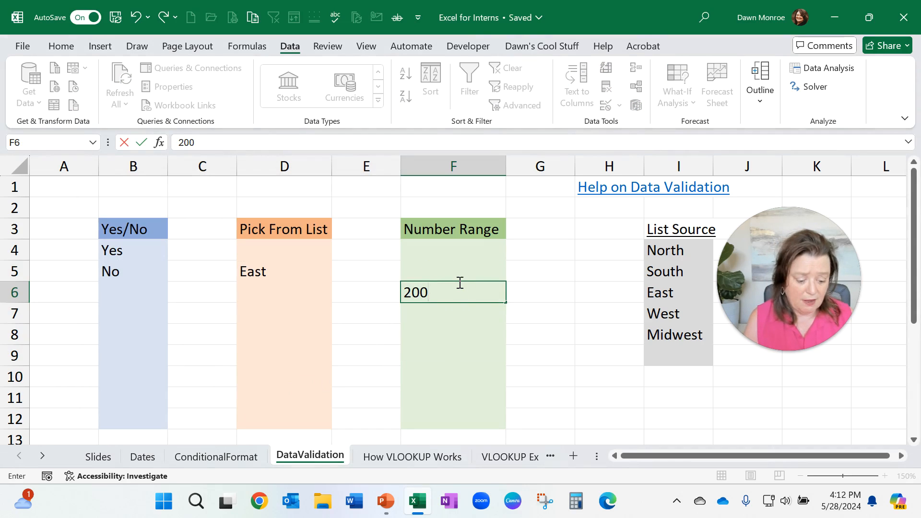
{"action": "key", "text": "Return"}
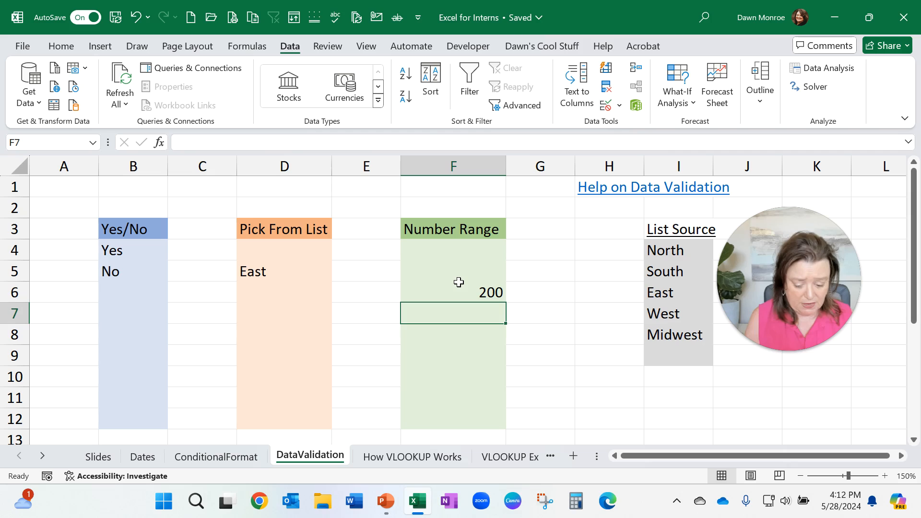
Step: Try to enter 800 in F7 and cancel the entry
{"action": "type", "text": "800"}
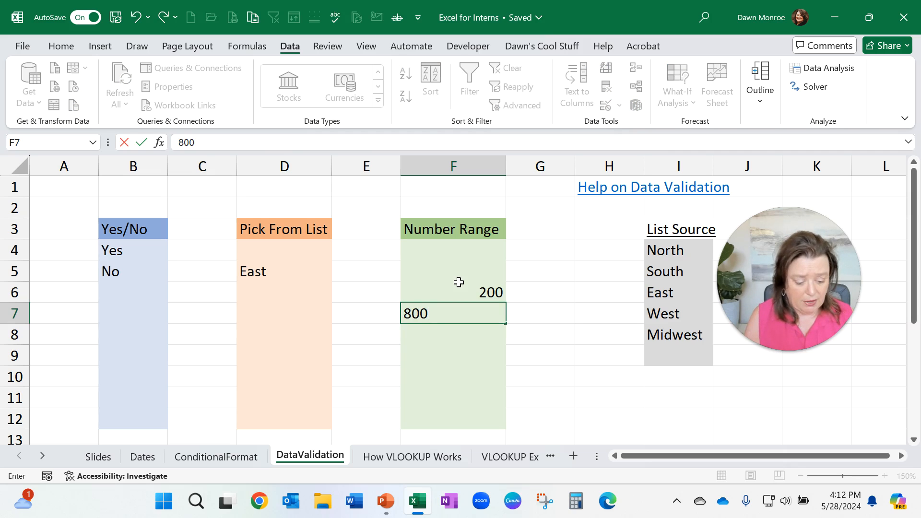
{"action": "key", "text": "Return"}
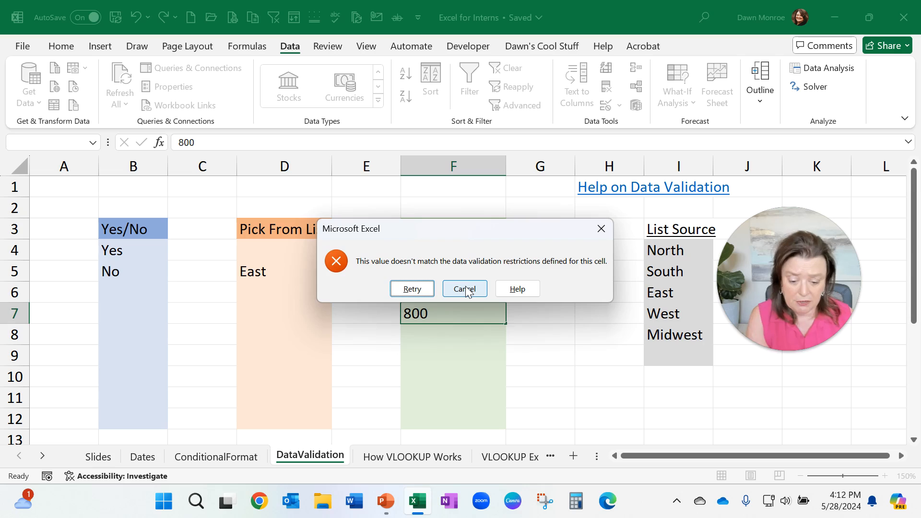
{"action": "left_click", "coordinate": [464, 290]}
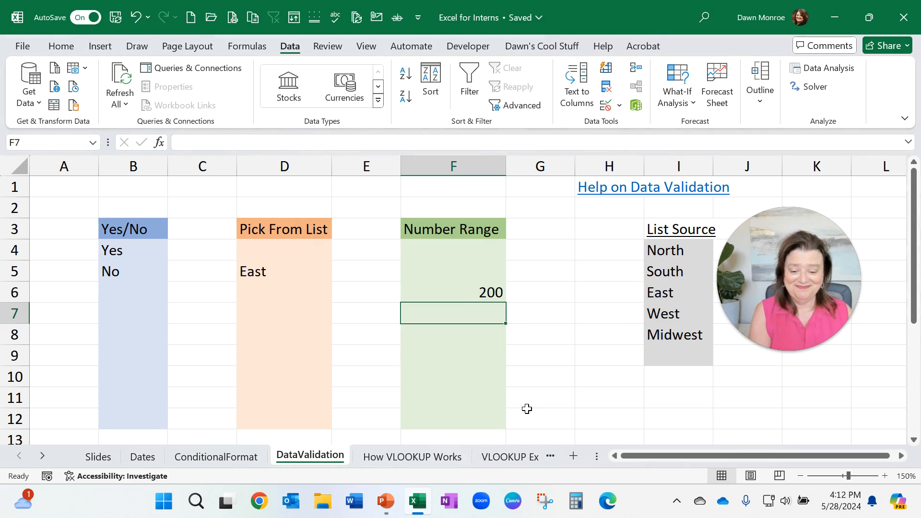
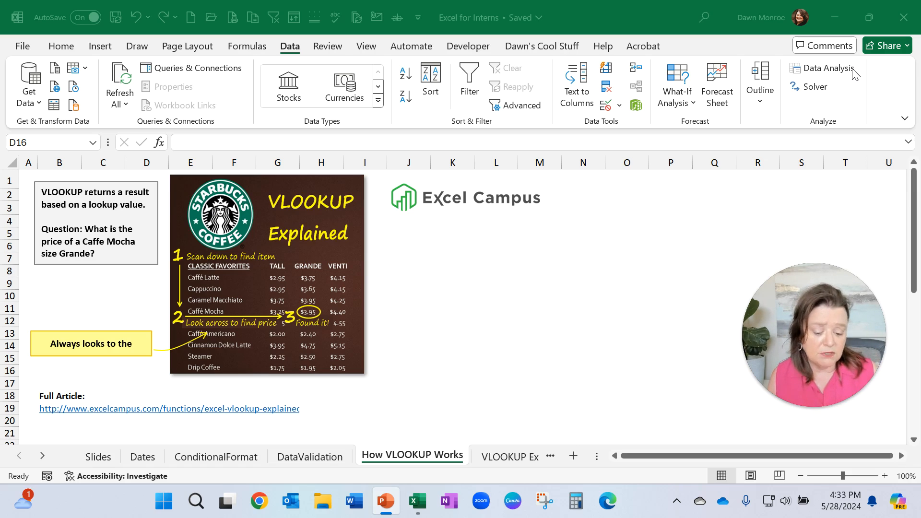
Step: Open the VLOOKUP Example sheet and examine the VLOOKUP formula in B16 and its lookup value reference
{"action": "left_click", "coordinate": [487, 457]}
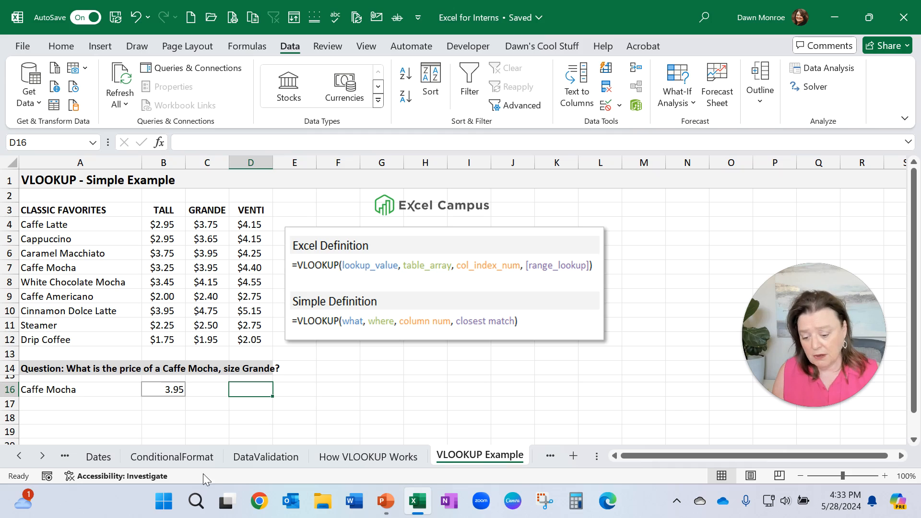
{"action": "double_click", "coordinate": [160, 391]}
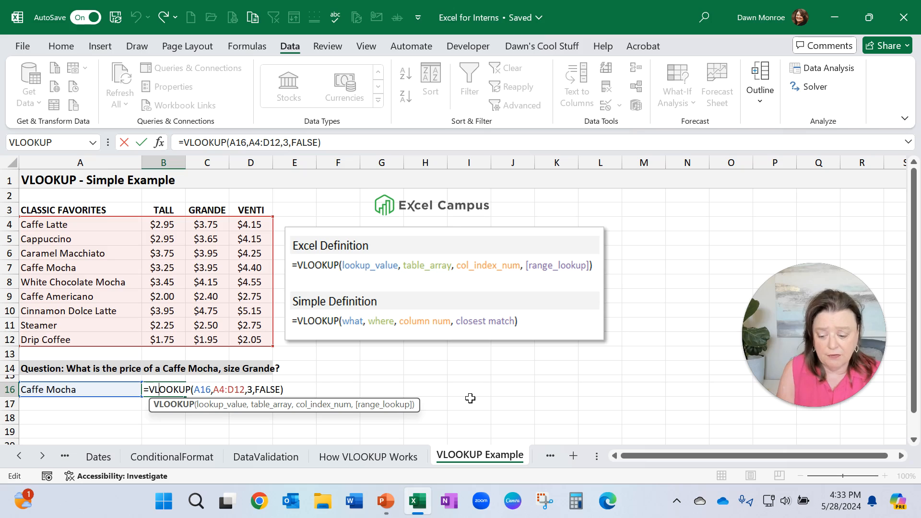
{"action": "double_click", "coordinate": [202, 390]}
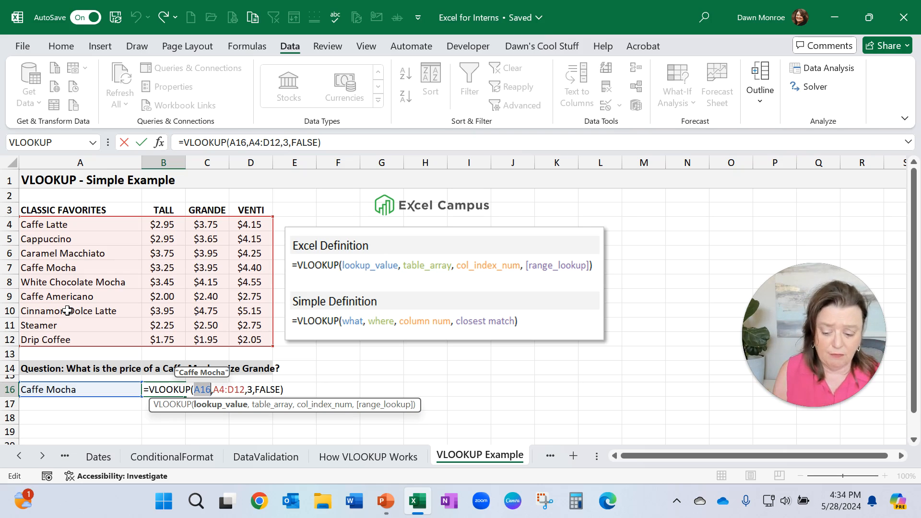
{"action": "key", "text": "ctrl+Return"}
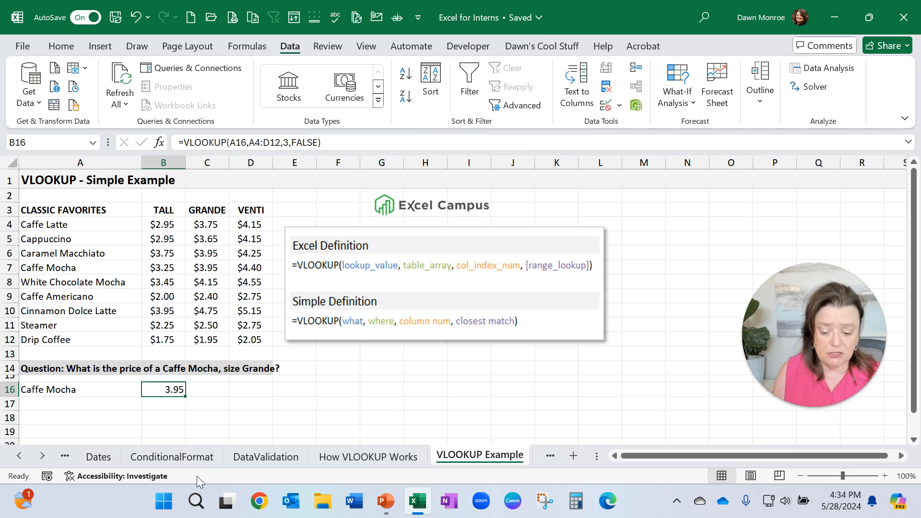
Step: Switch to the VLOOKUP sheet and examine the Region column and the region tax-rate table in K2:L6
{"action": "left_click", "coordinate": [43, 456]}
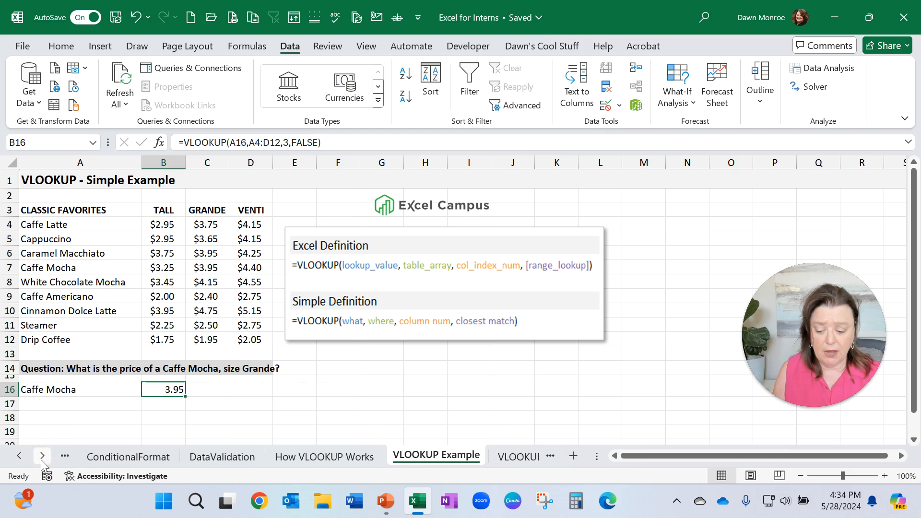
{"action": "left_click", "coordinate": [42, 456]}
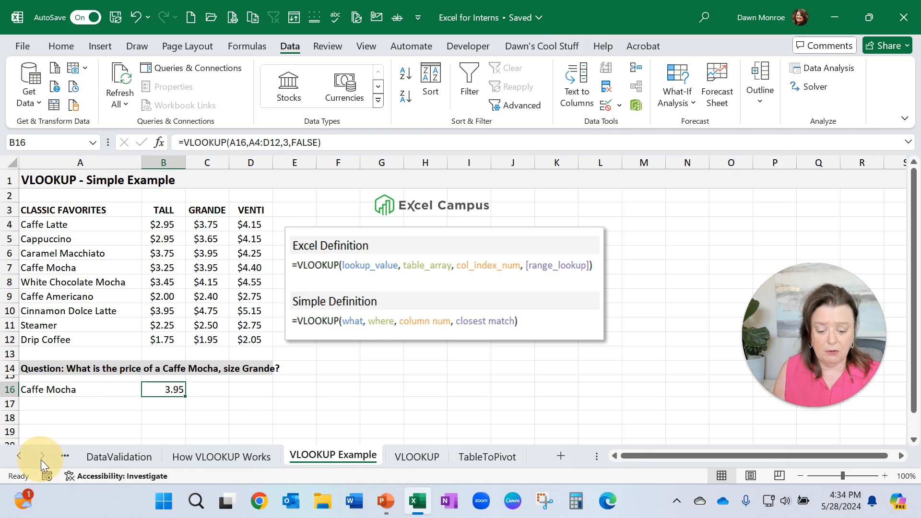
{"action": "left_click", "coordinate": [422, 457]}
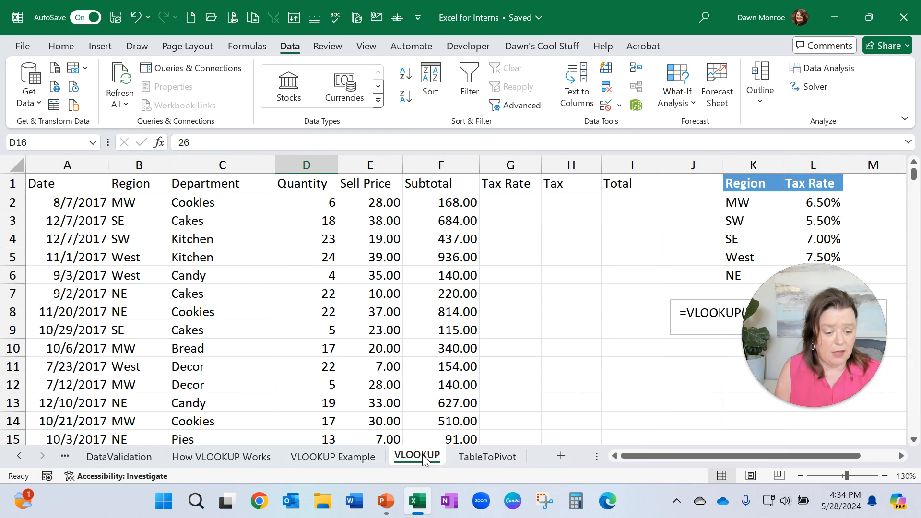
{"action": "left_click_drag", "start_coordinate": [850, 352], "coordinate": [637, 436]}
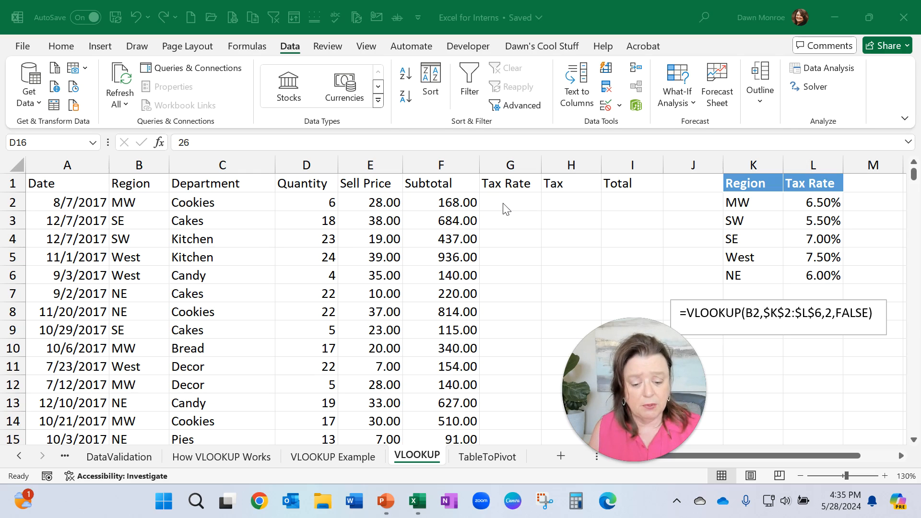
{"action": "left_click", "coordinate": [144, 158]}
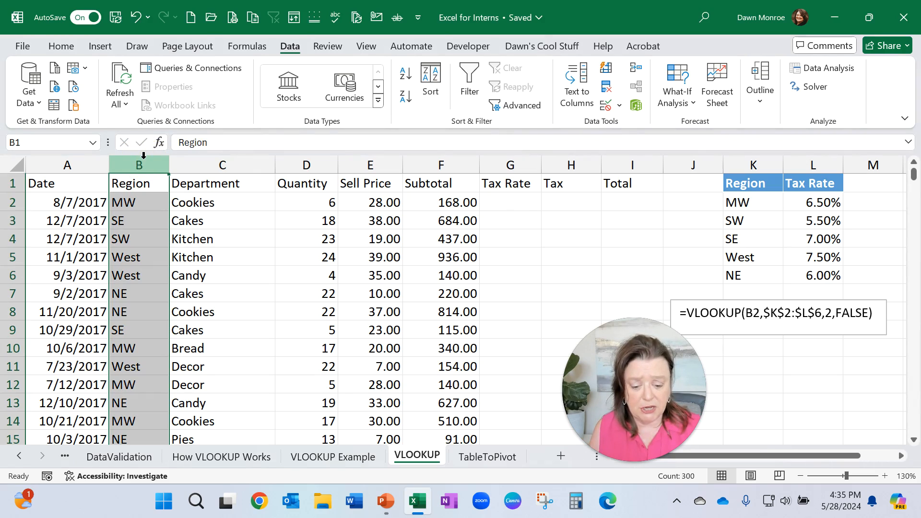
{"action": "left_click_drag", "start_coordinate": [755, 201], "coordinate": [821, 272]}
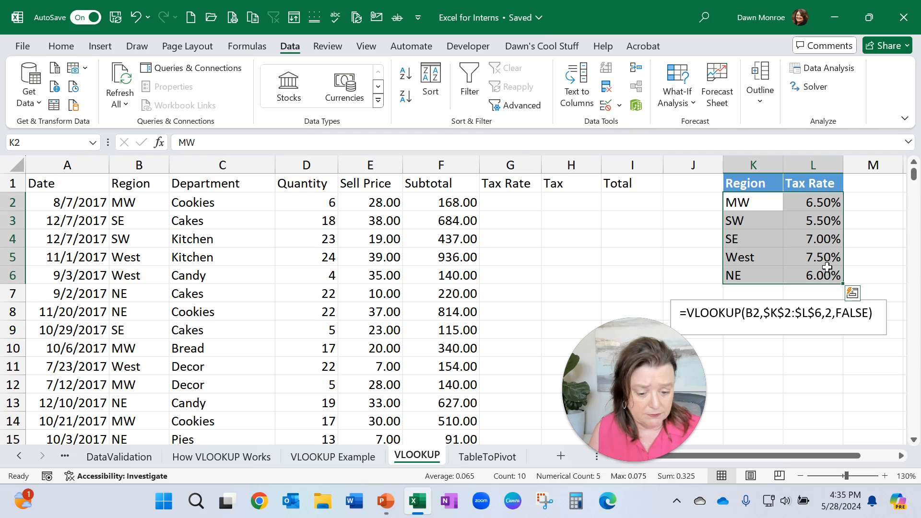
{"action": "left_click", "coordinate": [507, 201]}
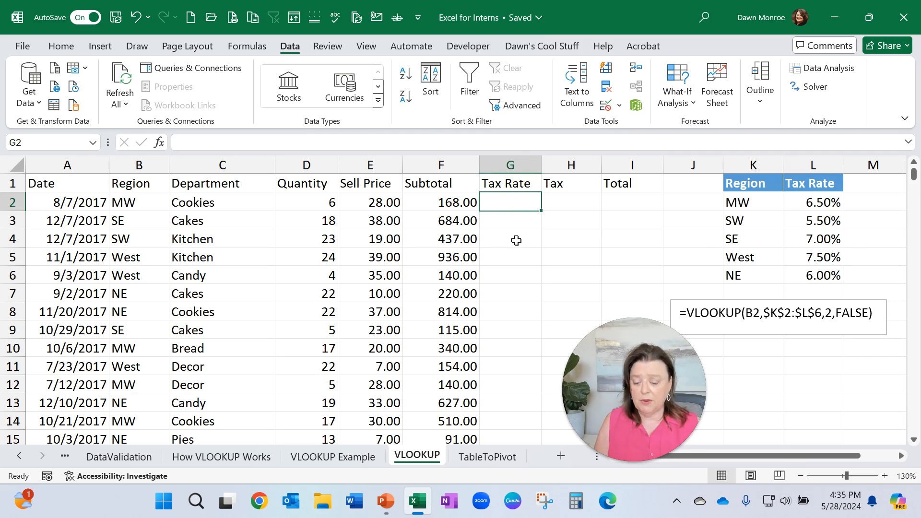
{"action": "left_click", "coordinate": [138, 164]}
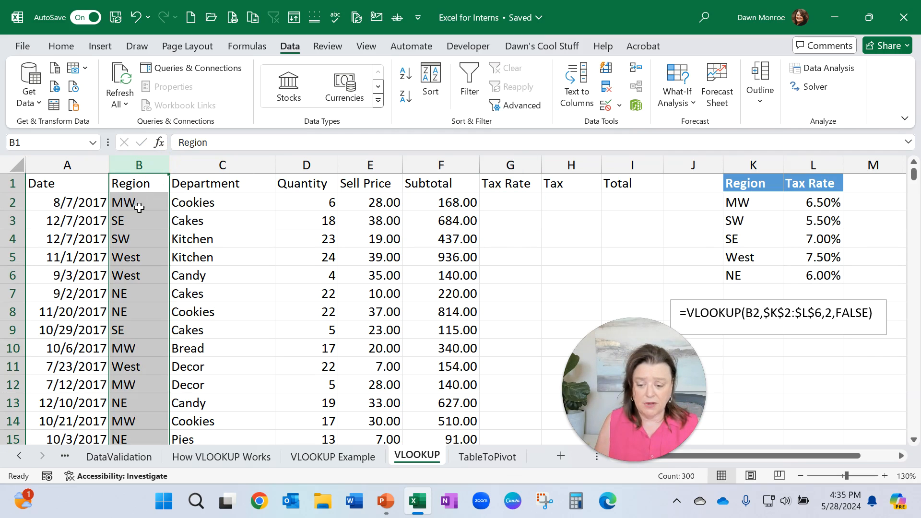
{"action": "left_click_drag", "start_coordinate": [742, 208], "coordinate": [805, 275]}
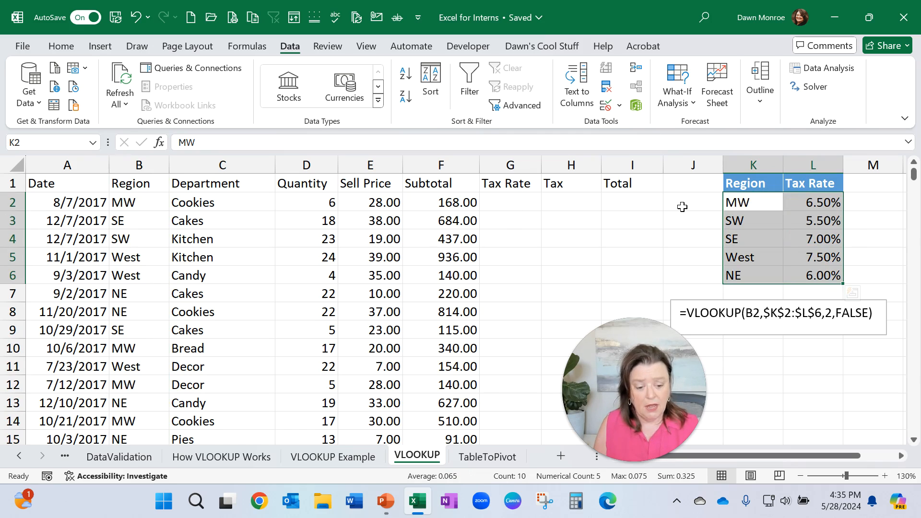
{"action": "left_click", "coordinate": [513, 203]}
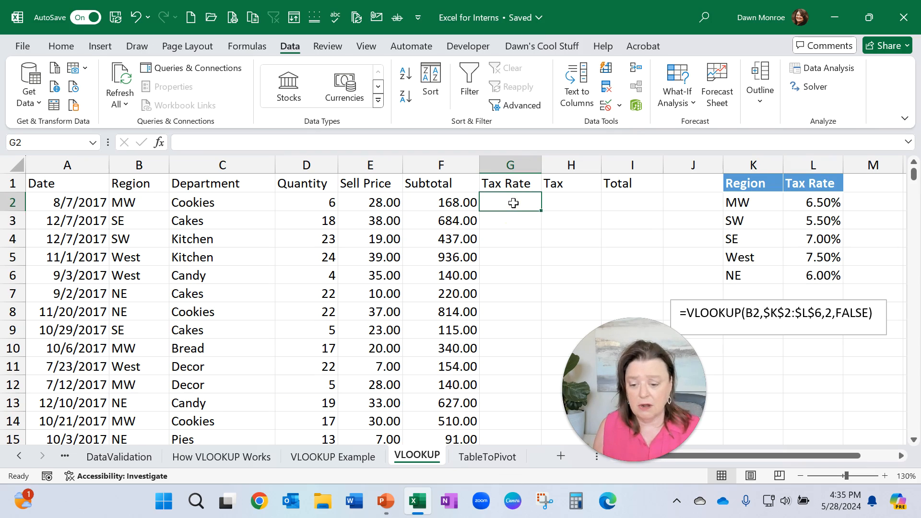
Step: Insert a VLOOKUP function in G2 with lookup value B2 and table array K2:L6
{"action": "left_click", "coordinate": [246, 47]}
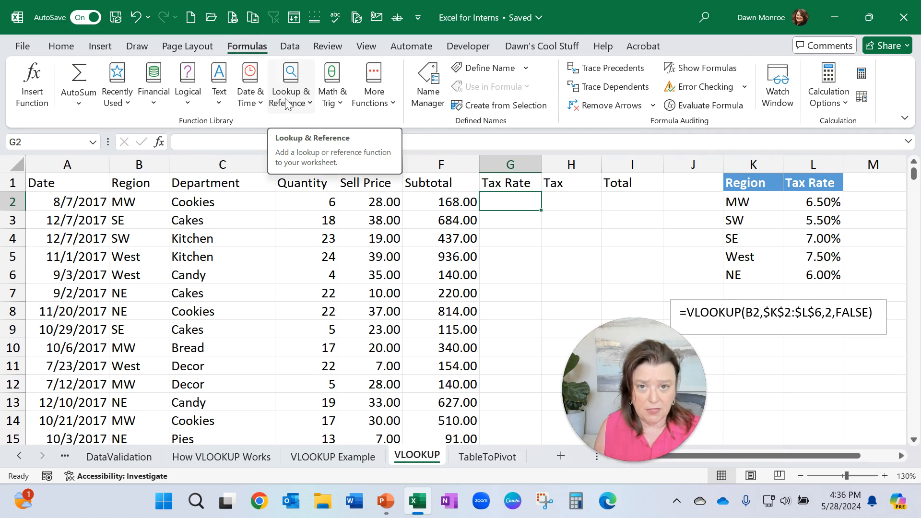
{"action": "left_click", "coordinate": [286, 103]}
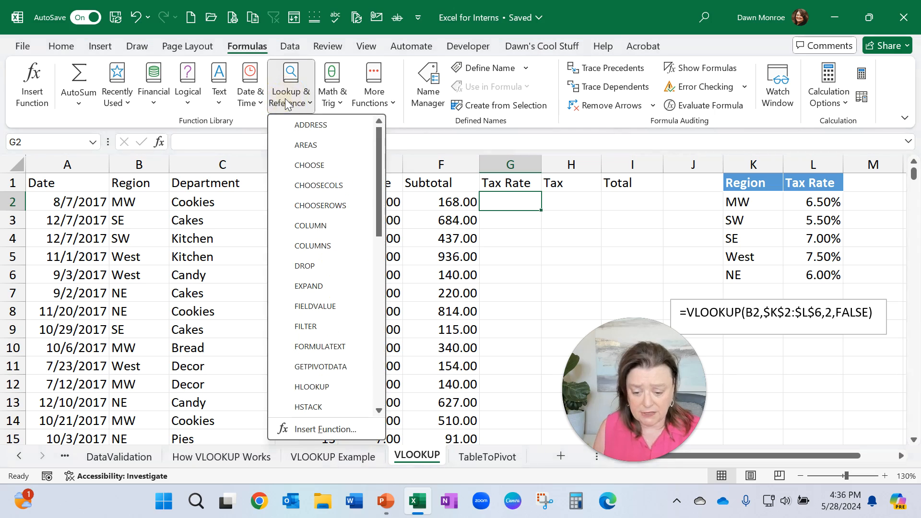
{"action": "scroll", "coordinate": [302, 207], "scroll_direction": "down", "scroll_amount": 4}
{"action": "scroll", "coordinate": [301, 208], "scroll_direction": "down", "scroll_amount": 4}
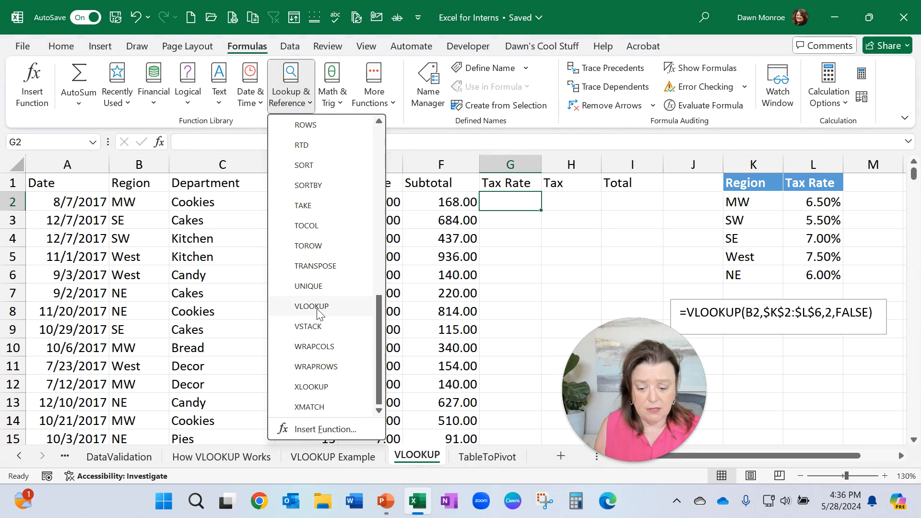
{"action": "left_click", "coordinate": [317, 310]}
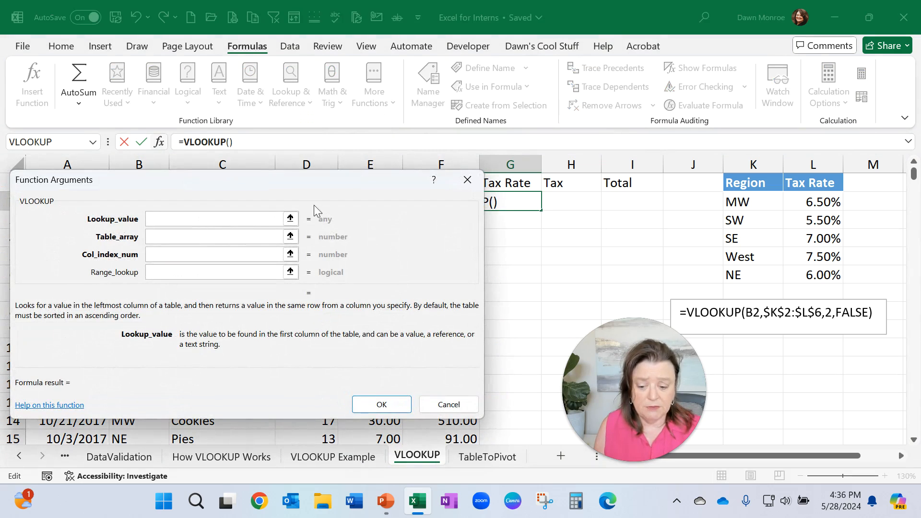
{"action": "left_click_drag", "start_coordinate": [310, 186], "coordinate": [369, 242]}
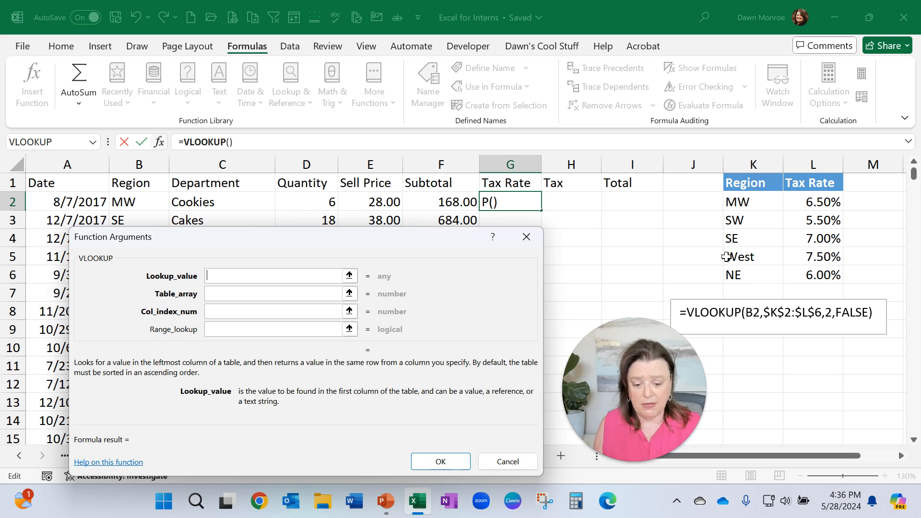
{"action": "left_click", "coordinate": [247, 277]}
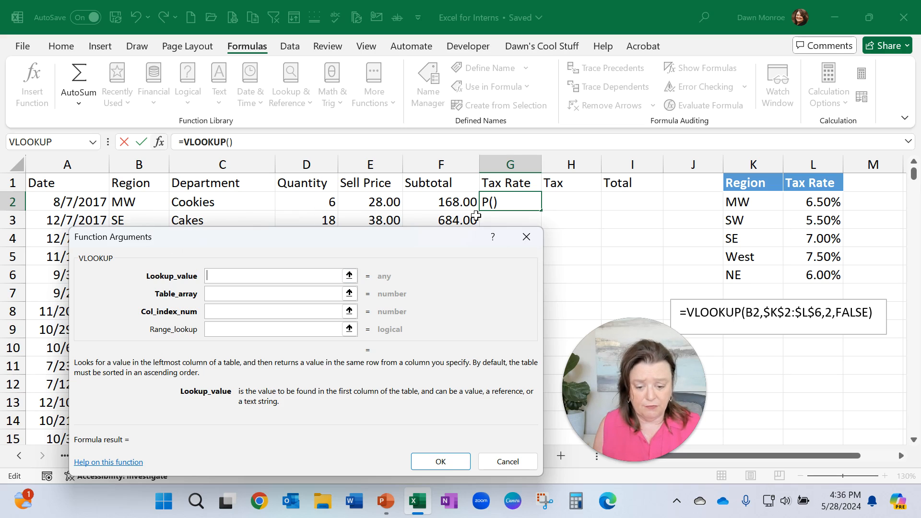
{"action": "left_click", "coordinate": [143, 206]}
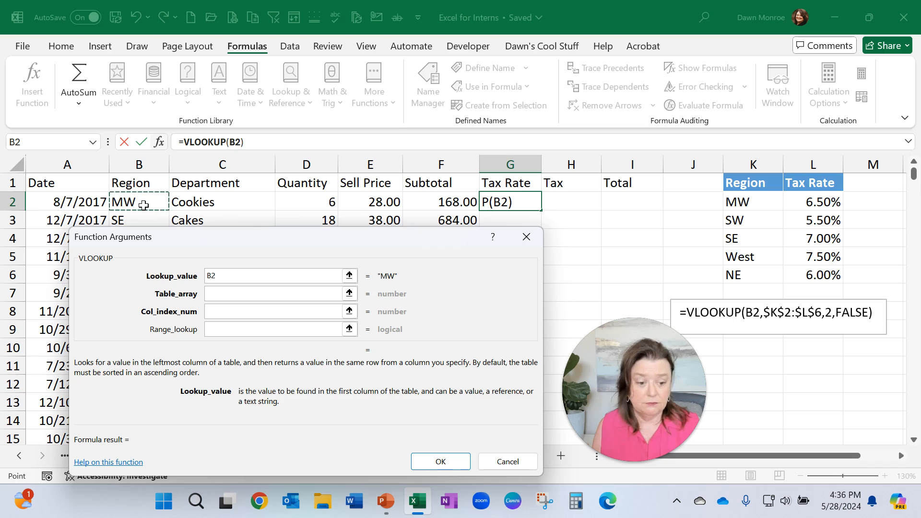
{"action": "left_click", "coordinate": [218, 293]}
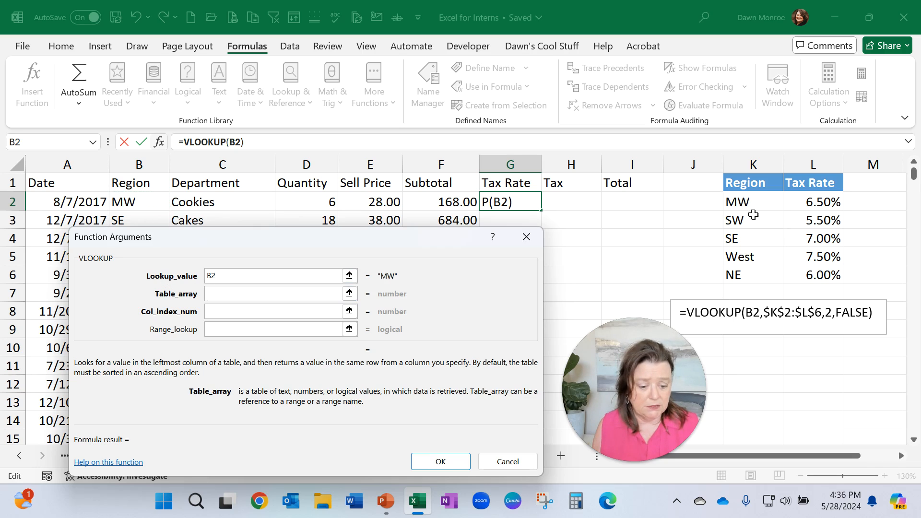
{"action": "left_click_drag", "start_coordinate": [740, 201], "coordinate": [821, 272]}
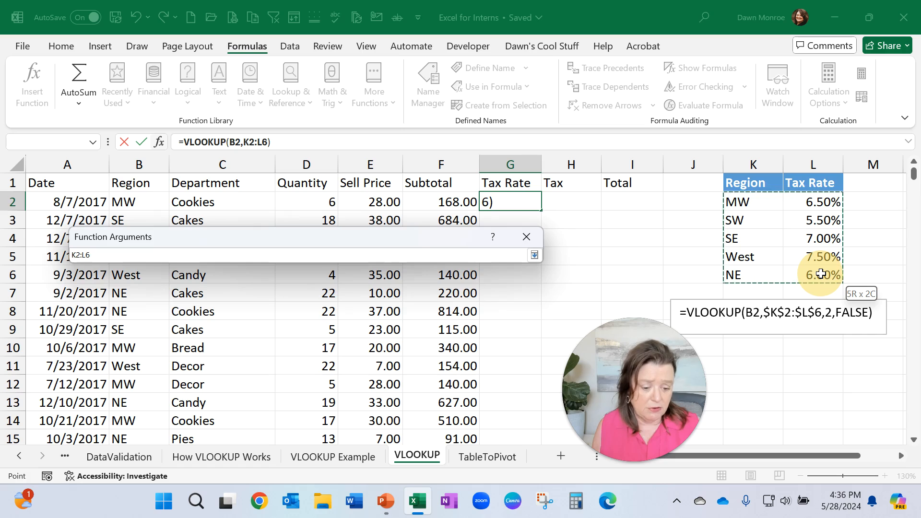
{"action": "left_click_drag", "start_coordinate": [821, 273], "coordinate": [820, 270]}
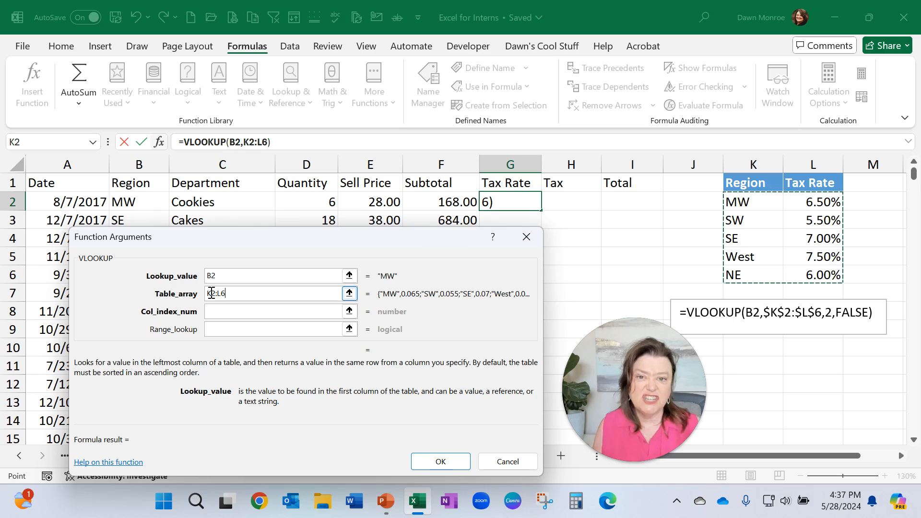
Step: Set the VLOOKUP column index to 2 and range lookup to FALSE, and finish the function
{"action": "left_click", "coordinate": [215, 310]}
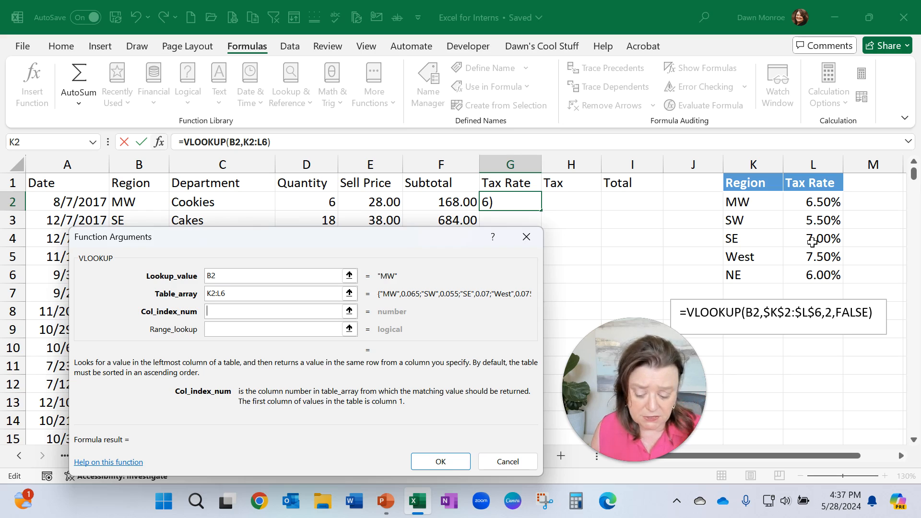
{"action": "type", "text": "2"}
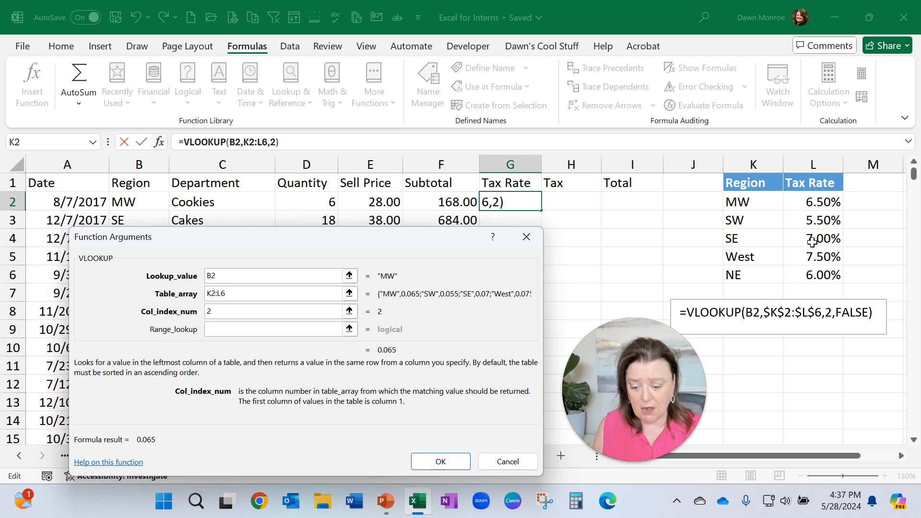
{"action": "left_click", "coordinate": [240, 330]}
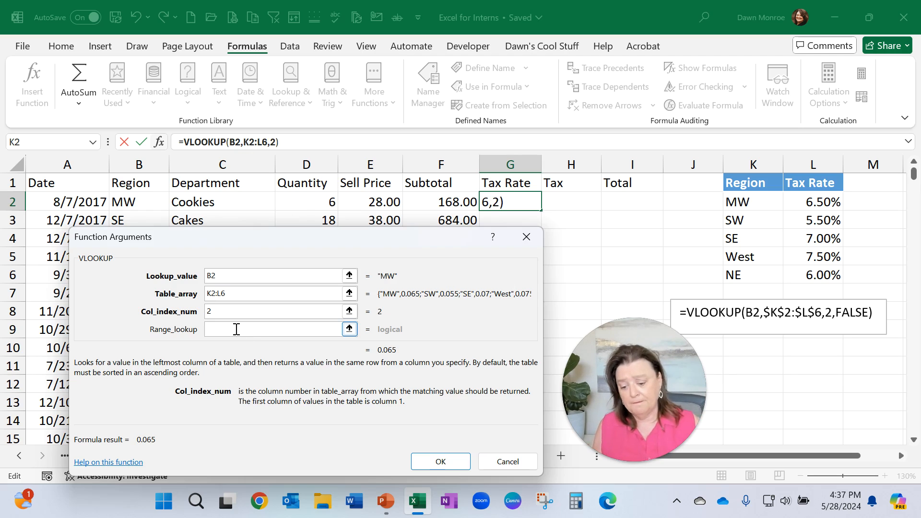
{"action": "left_click", "coordinate": [236, 329]}
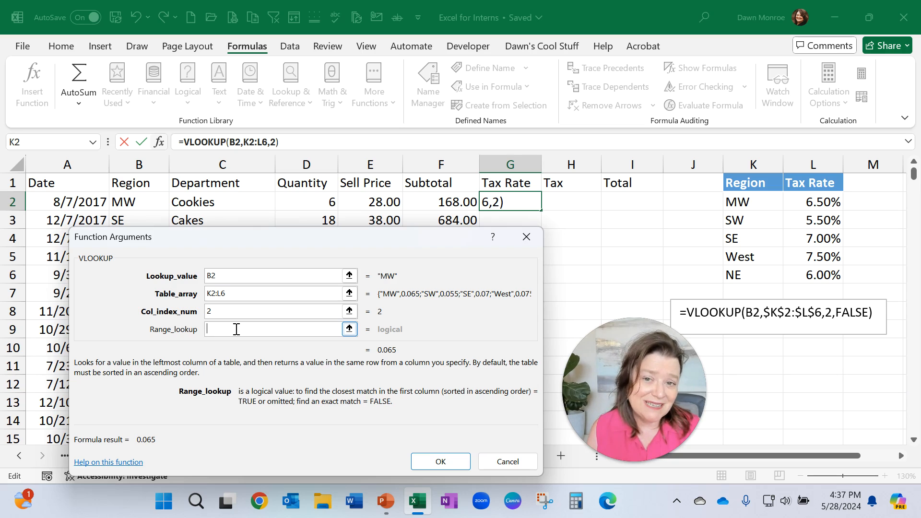
{"action": "type", "text": "FALSE"}
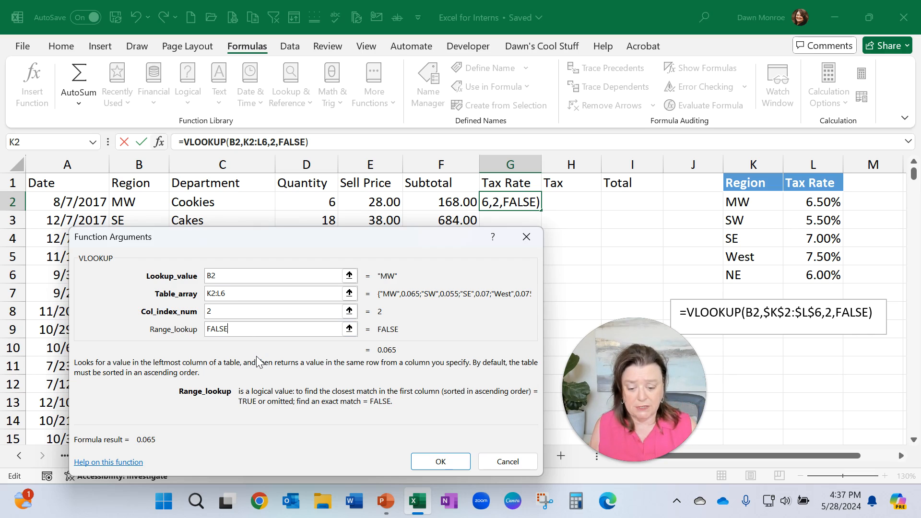
{"action": "left_click", "coordinate": [440, 461]}
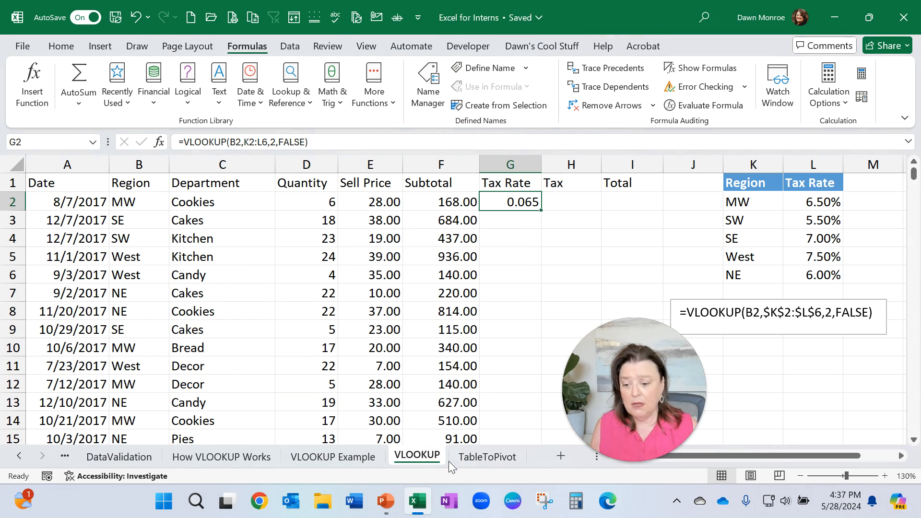
Step: Format G2 as a percentage with two decimal places
{"action": "left_click", "coordinate": [60, 48]}
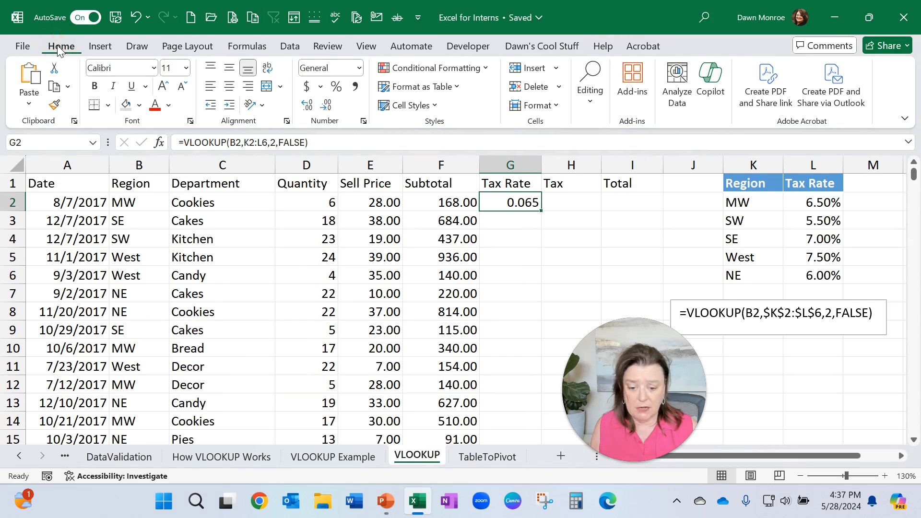
{"action": "left_click", "coordinate": [337, 88]}
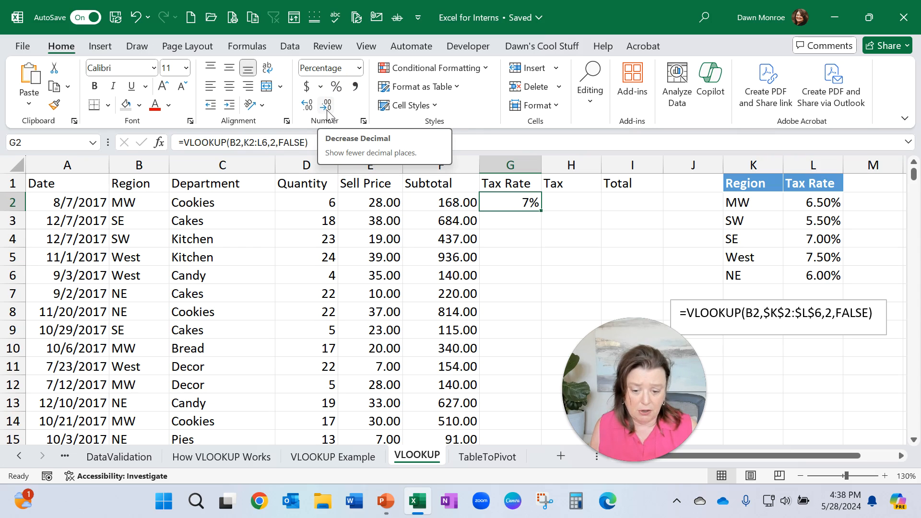
{"action": "left_click", "coordinate": [309, 108]}
{"action": "left_click", "coordinate": [309, 110]}
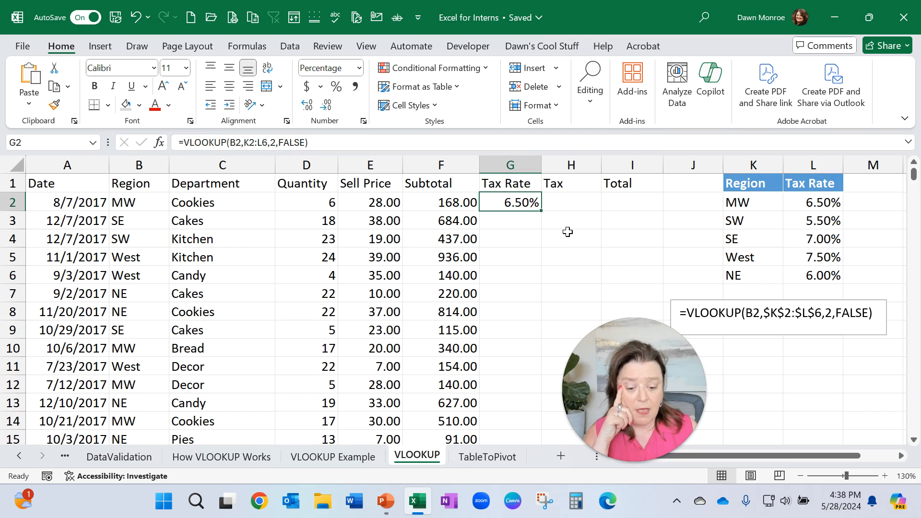
Step: Try filling the G2 formula down to G7 and inspect the copied formula in G7
{"action": "left_click_drag", "start_coordinate": [544, 211], "coordinate": [539, 310]}
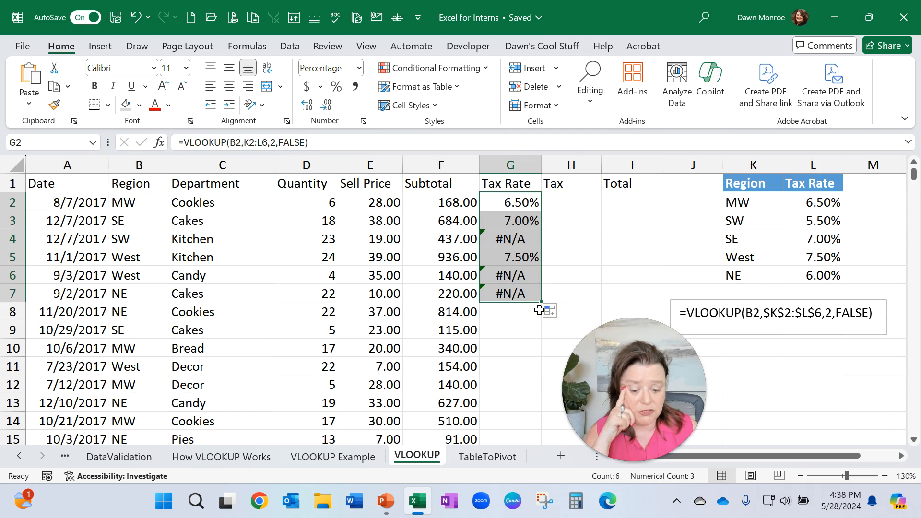
{"action": "double_click", "coordinate": [507, 290]}
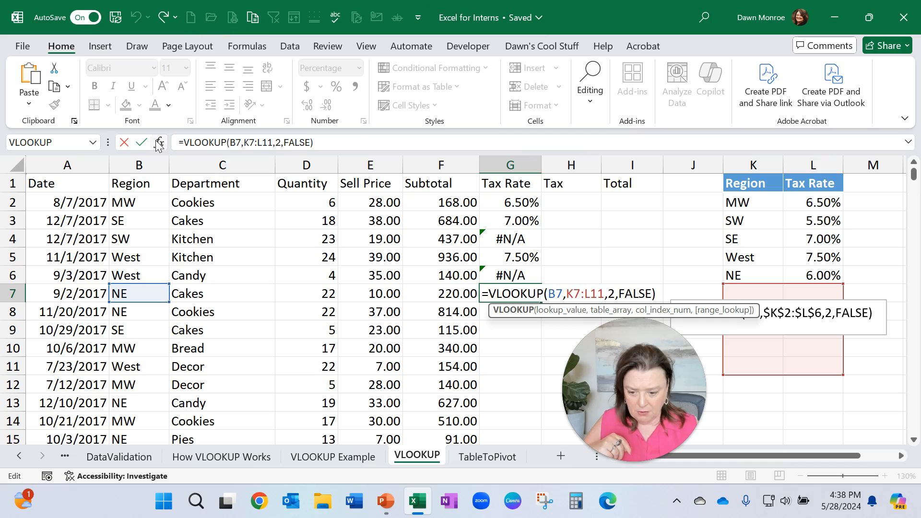
{"action": "left_click", "coordinate": [124, 143]}
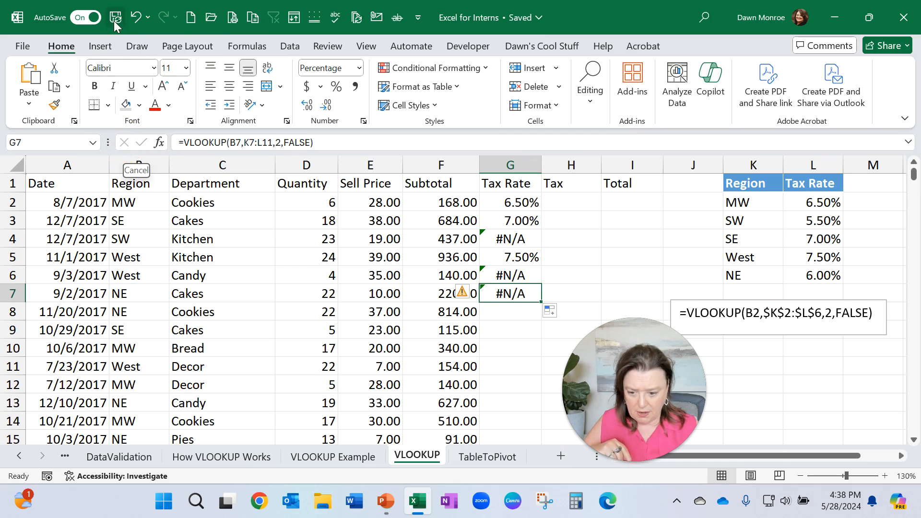
{"action": "left_click", "coordinate": [137, 19]}
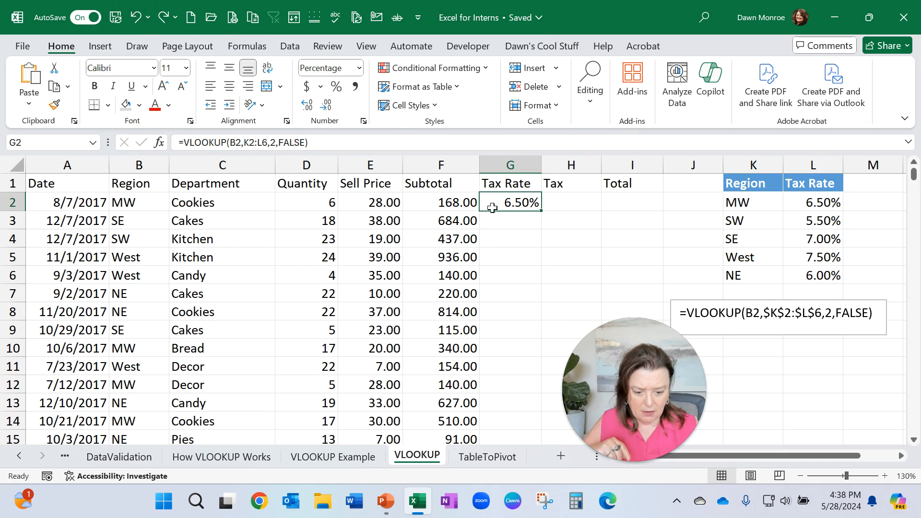
Step: Make the VLOOKUP table array in G2 absolute as $K$2:$L$6 and fill the formula down the Tax Rate column
{"action": "double_click", "coordinate": [511, 205]}
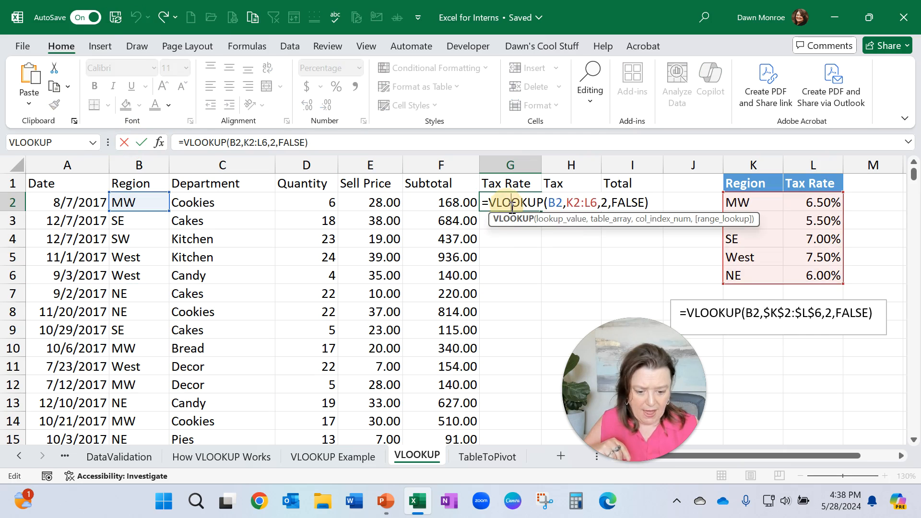
{"action": "left_click", "coordinate": [566, 203]}
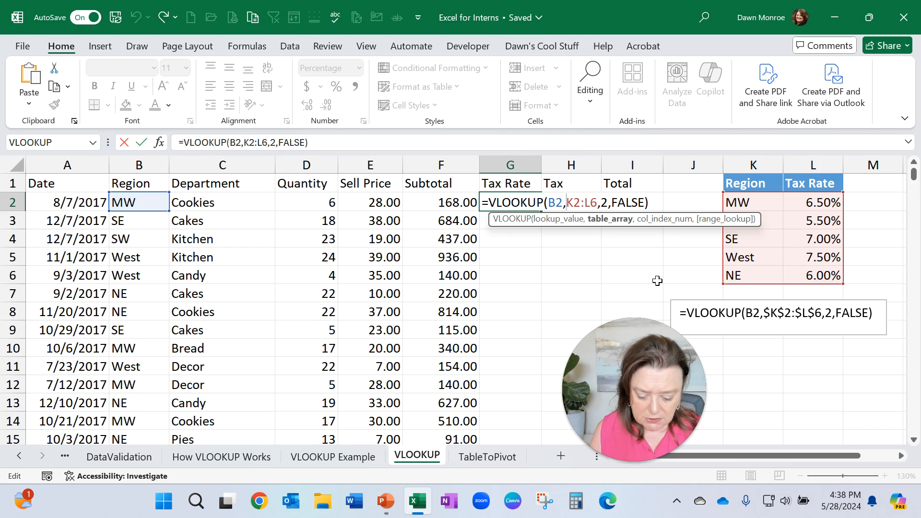
{"action": "type", "text": "$K"}
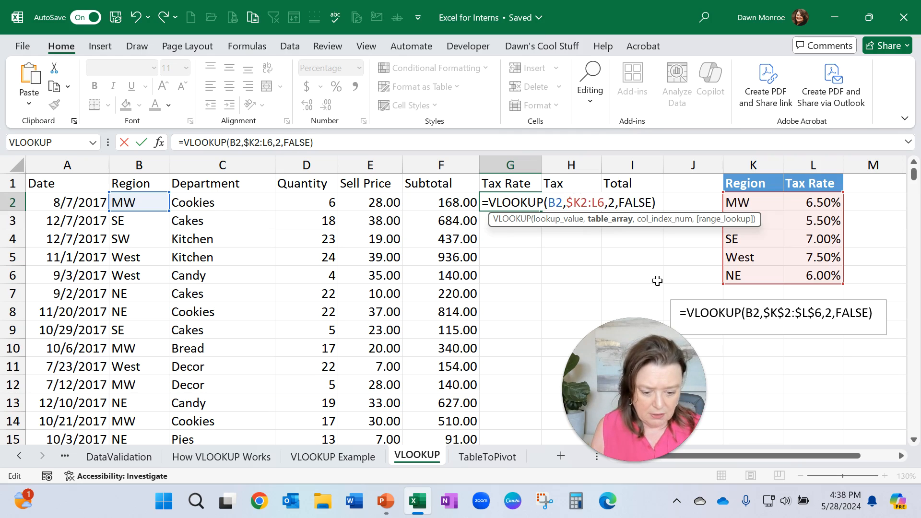
{"action": "type", "text": "$"}
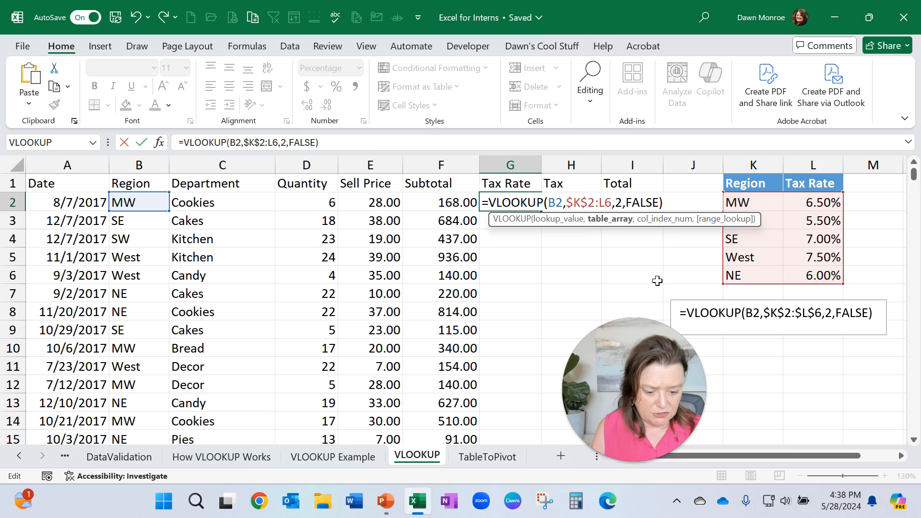
{"action": "left_click", "coordinate": [601, 201]}
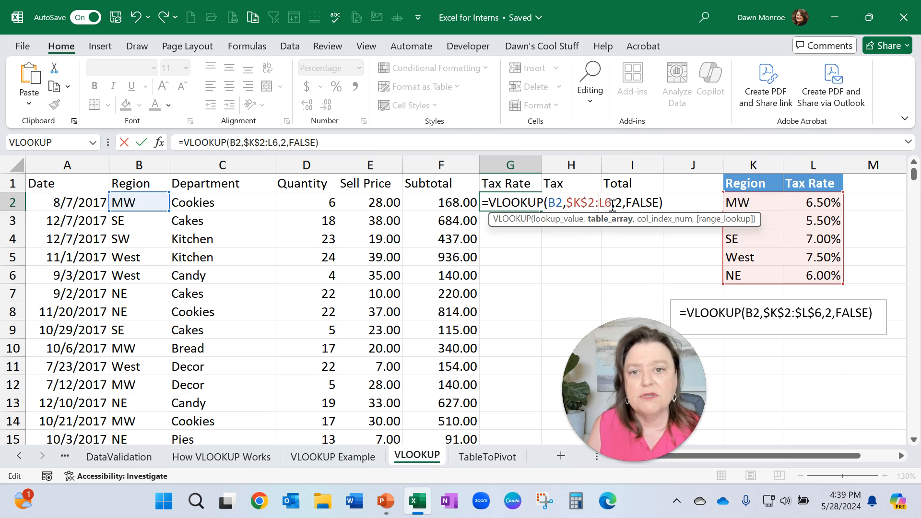
{"action": "key", "text": "F4"}
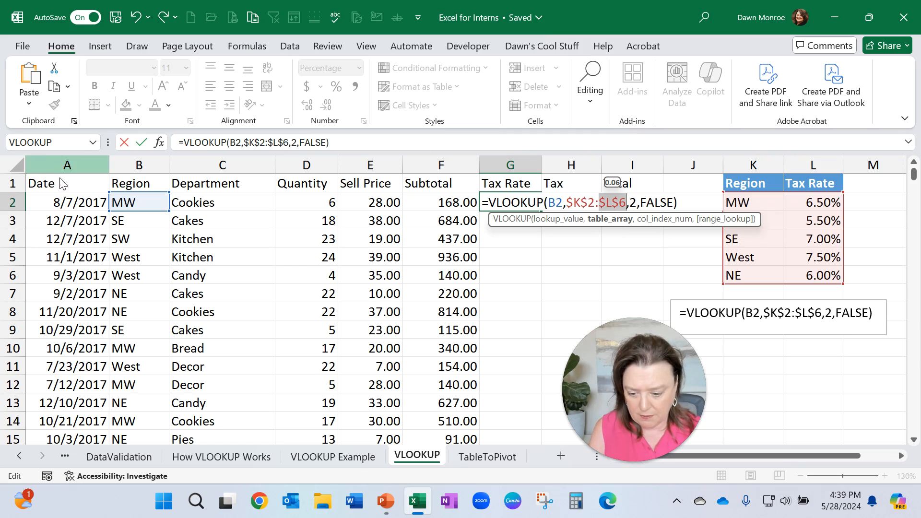
{"action": "left_click", "coordinate": [141, 142]}
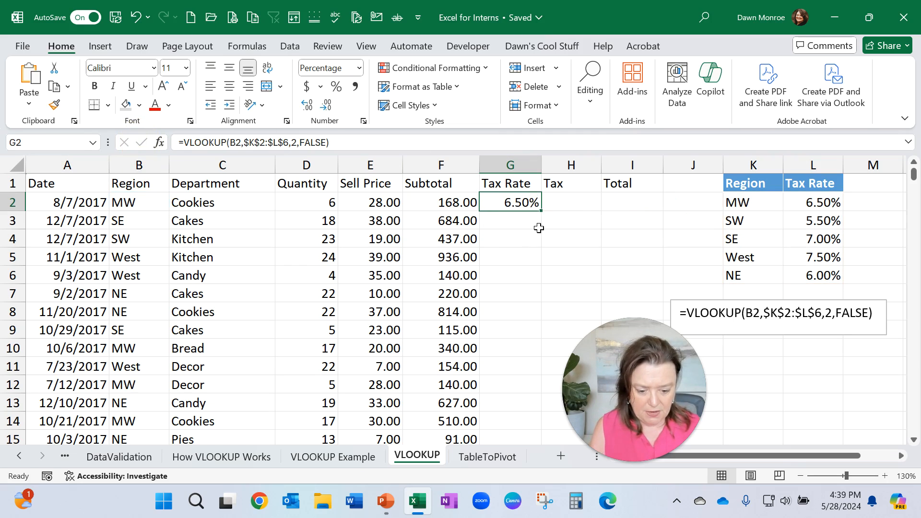
{"action": "left_click_drag", "start_coordinate": [541, 212], "coordinate": [548, 353]}
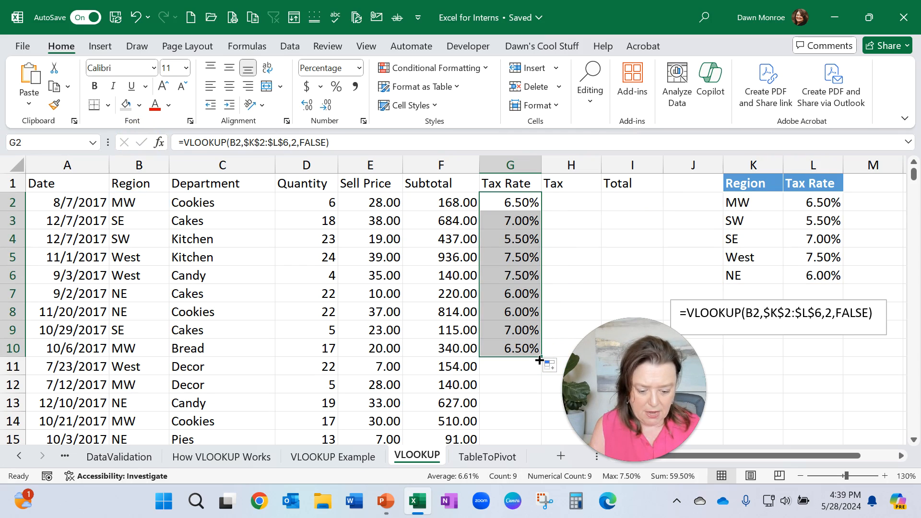
{"action": "double_click", "coordinate": [542, 355]}
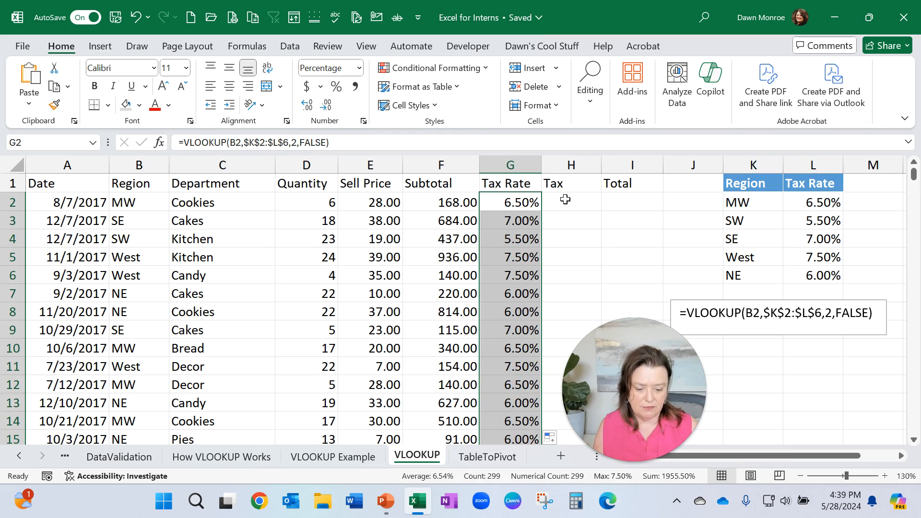
Step: Enter a formula in H2 that multiplies the subtotal F2 by the tax rate G2
{"action": "left_click", "coordinate": [565, 199]}
{"action": "type", "text": "="}
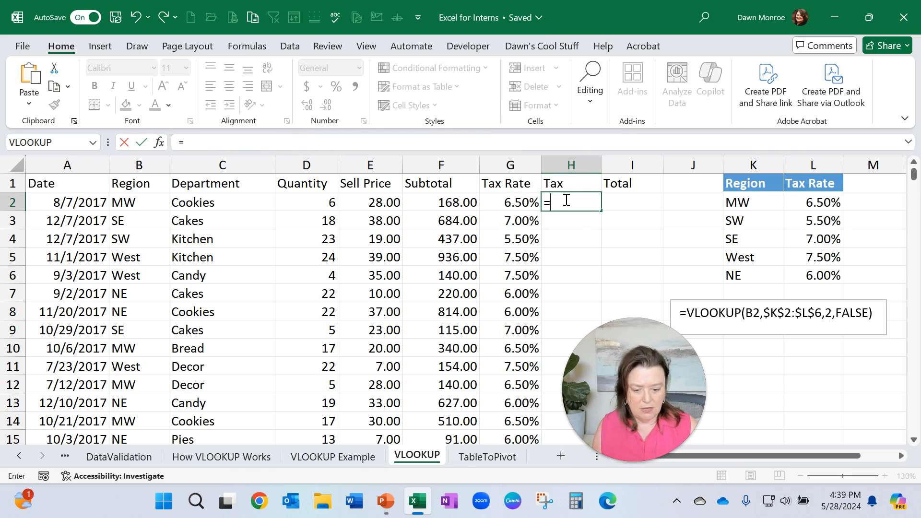
{"action": "left_click", "coordinate": [470, 201]}
{"action": "type", "text": "*"}
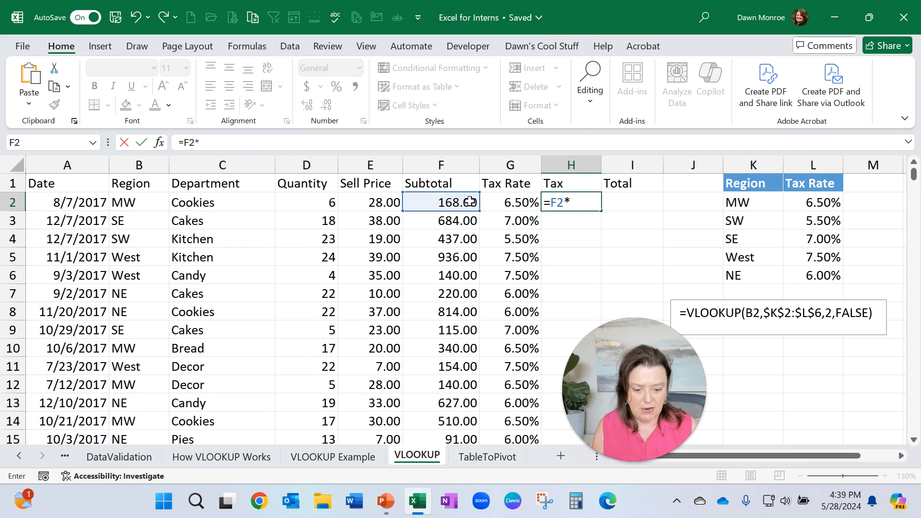
{"action": "left_click", "coordinate": [502, 200]}
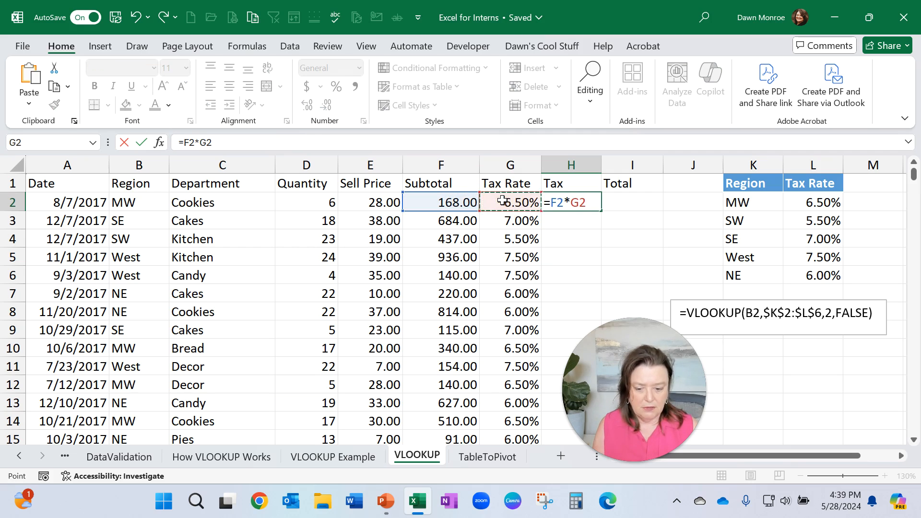
{"action": "left_click", "coordinate": [143, 144]}
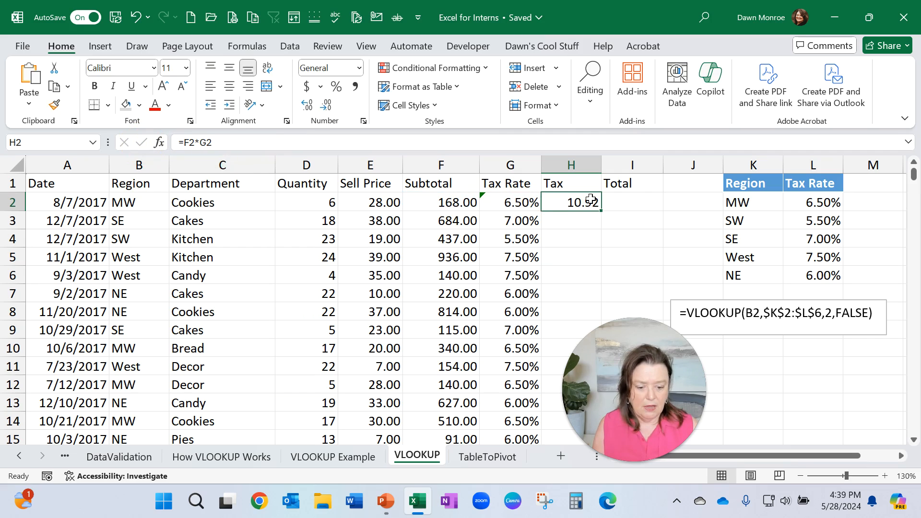
Step: Enter a formula in I2 that adds the subtotal F2 and the tax H2
{"action": "left_click", "coordinate": [623, 199]}
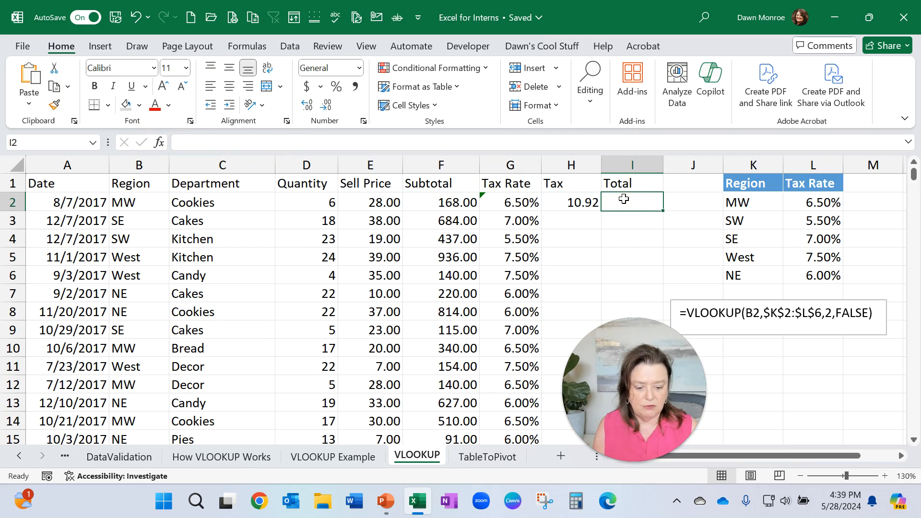
{"action": "type", "text": "="}
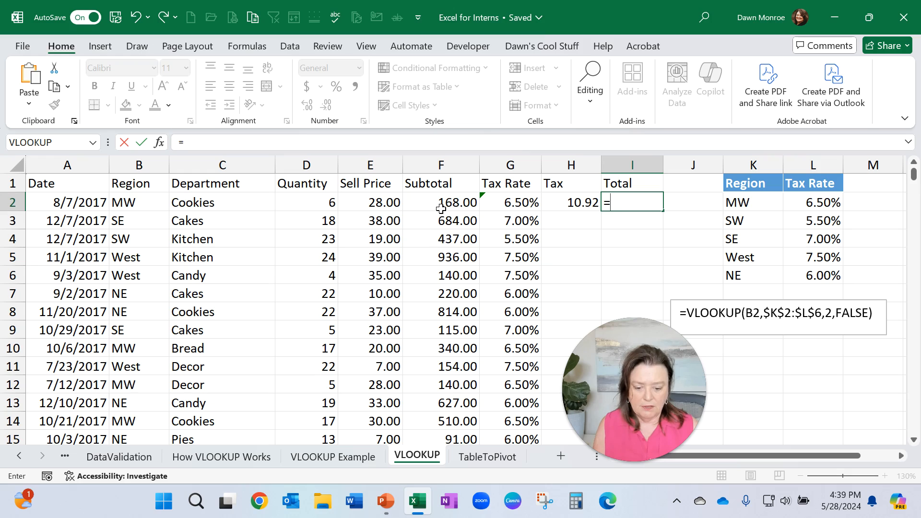
{"action": "left_click", "coordinate": [441, 207]}
{"action": "type", "text": "+"}
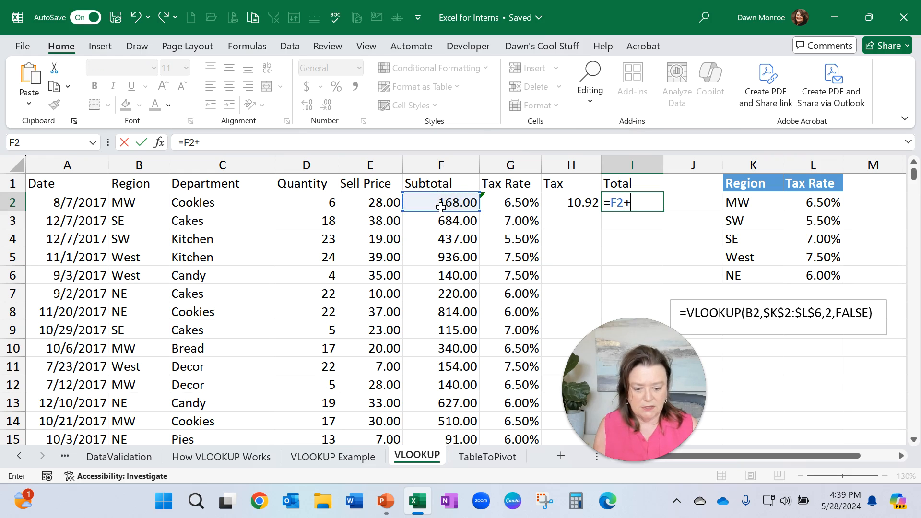
{"action": "left_click", "coordinate": [571, 202]}
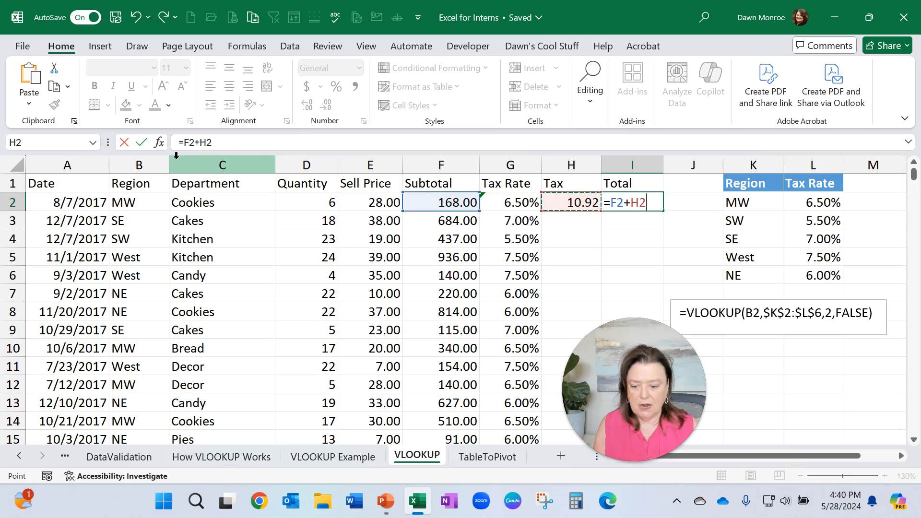
{"action": "left_click", "coordinate": [141, 143]}
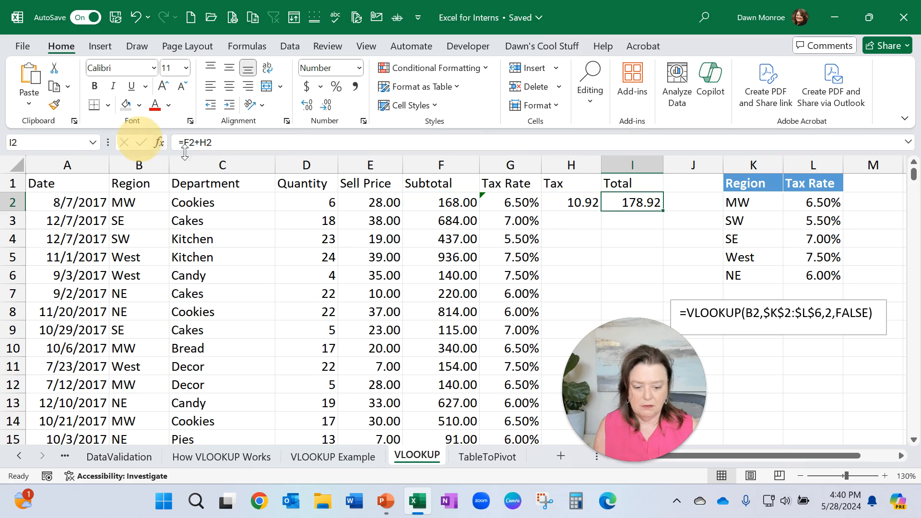
Step: Fill the Tax and Total formulas down their columns
{"action": "left_click", "coordinate": [590, 205]}
{"action": "double_click", "coordinate": [600, 211]}
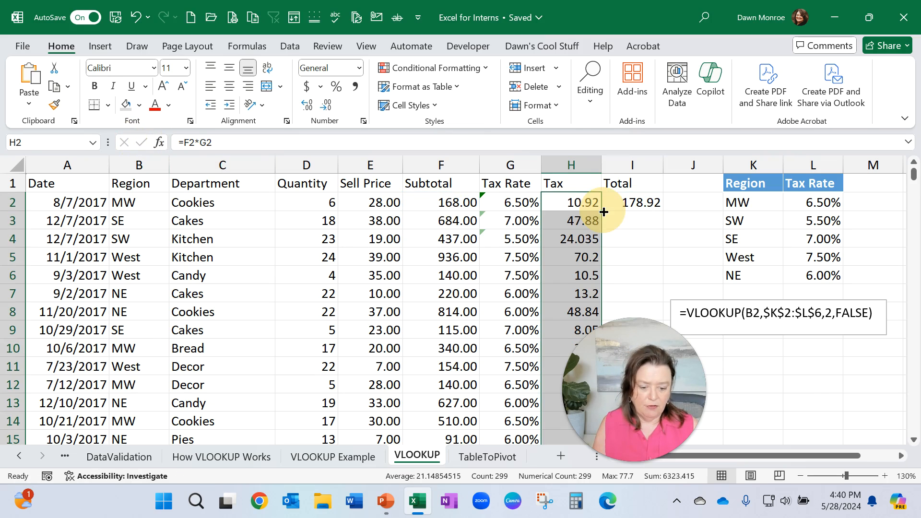
{"action": "left_click", "coordinate": [629, 201]}
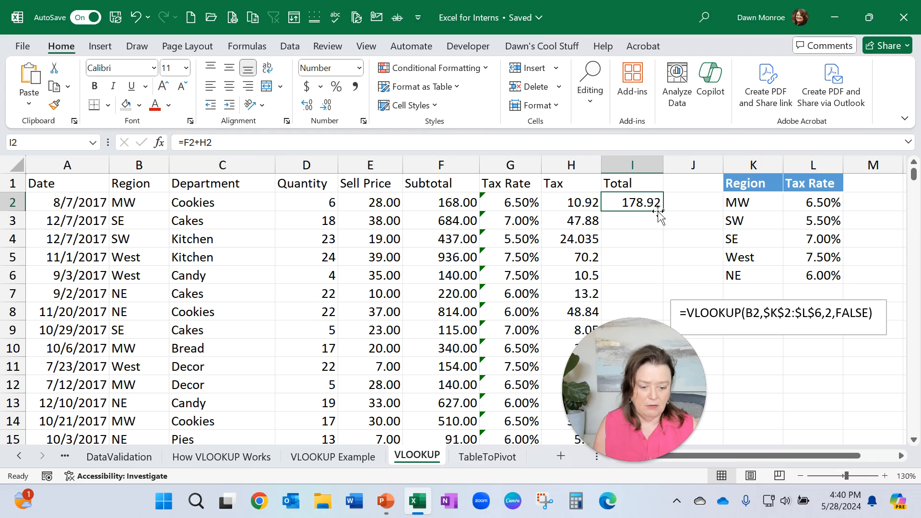
{"action": "double_click", "coordinate": [662, 214]}
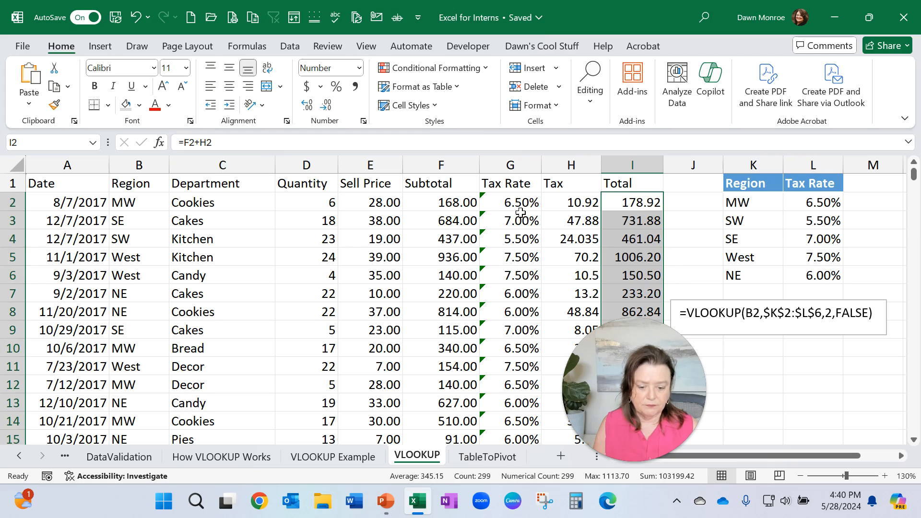
Step: Select the whole Tax Rate column and ignore the inconsistent formula error for all its cells
{"action": "left_click", "coordinate": [498, 202]}
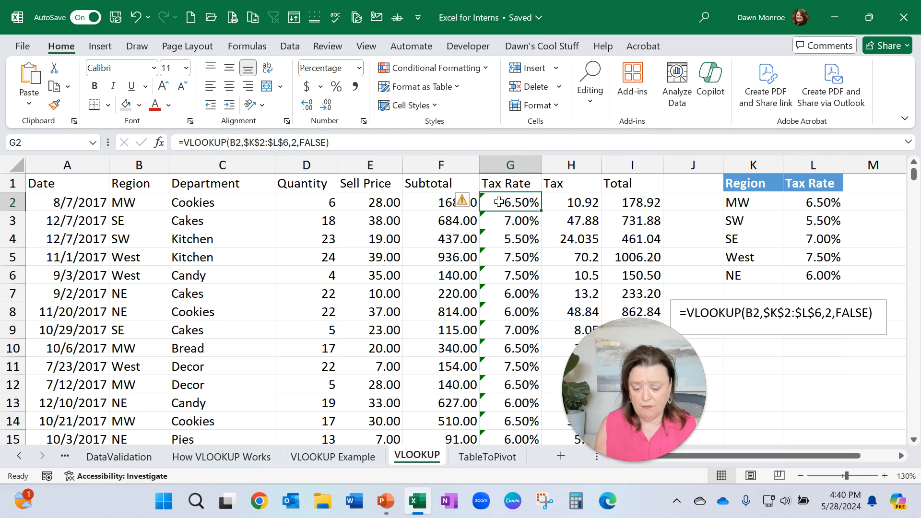
{"action": "left_click", "coordinate": [463, 200]}
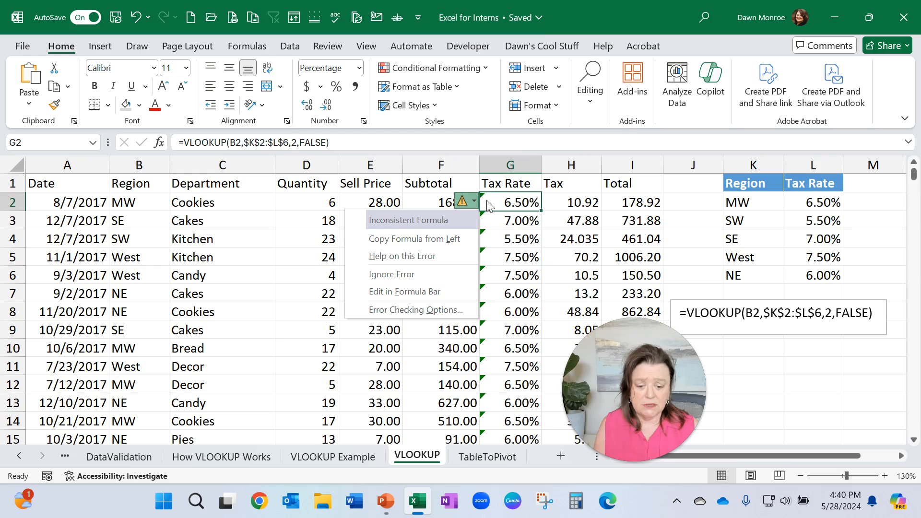
{"action": "left_click", "coordinate": [487, 200]}
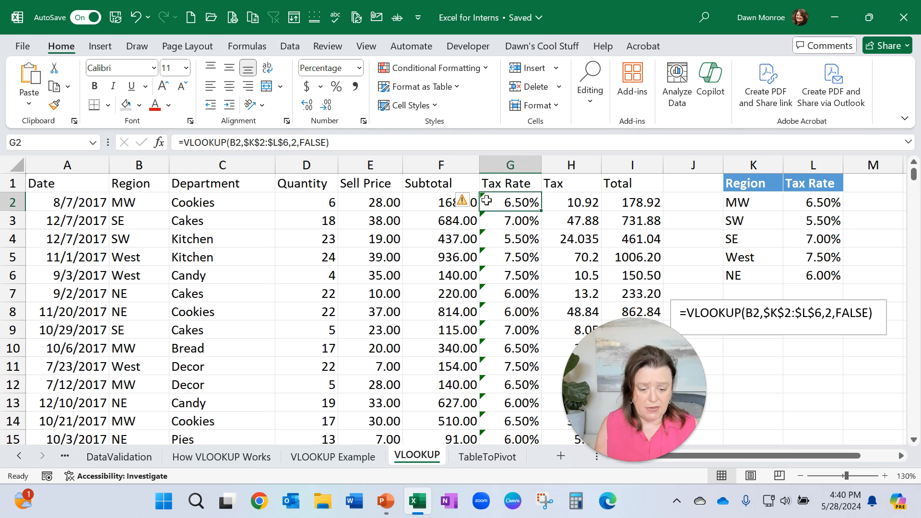
{"action": "key", "text": "ctrl+shift+Down"}
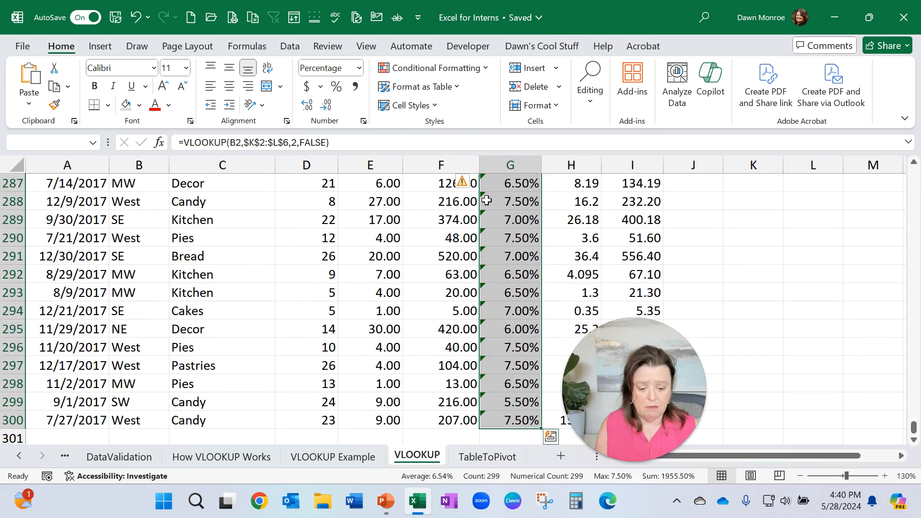
{"action": "scroll", "coordinate": [486, 200], "scroll_direction": "up", "scroll_amount": 20}
{"action": "scroll", "coordinate": [485, 197], "scroll_direction": "up", "scroll_amount": 13}
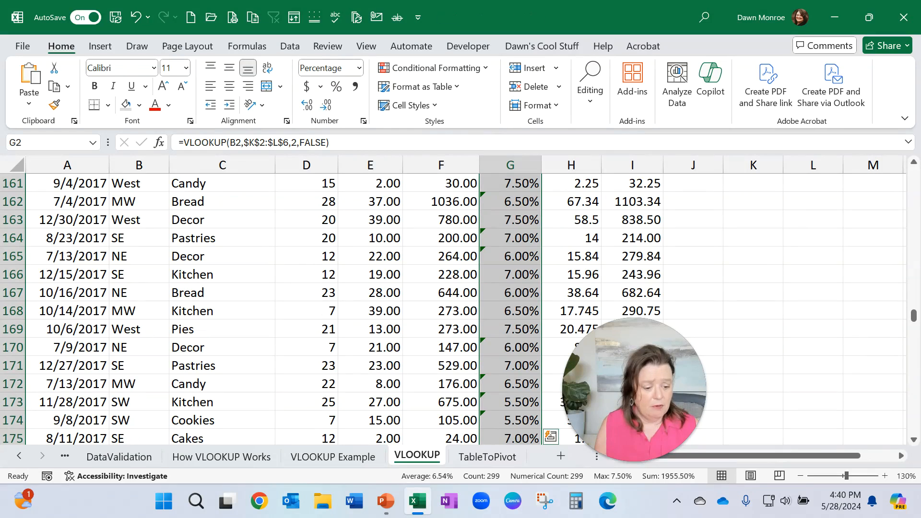
{"action": "left_click_drag", "start_coordinate": [911, 326], "coordinate": [912, 174]}
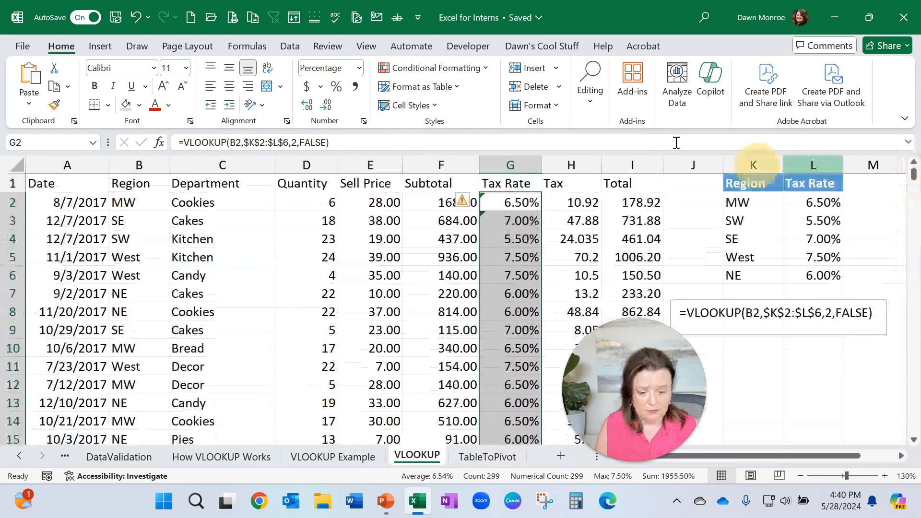
{"action": "left_click", "coordinate": [465, 202]}
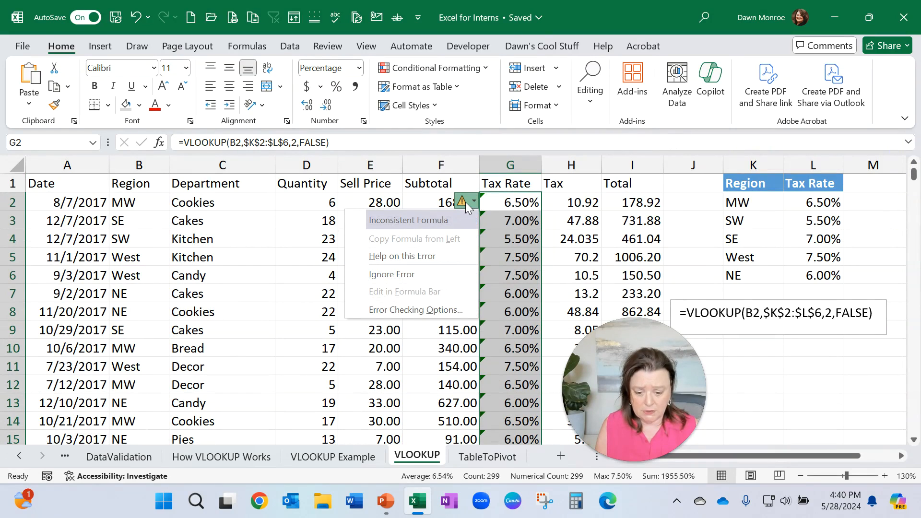
{"action": "left_click", "coordinate": [424, 275]}
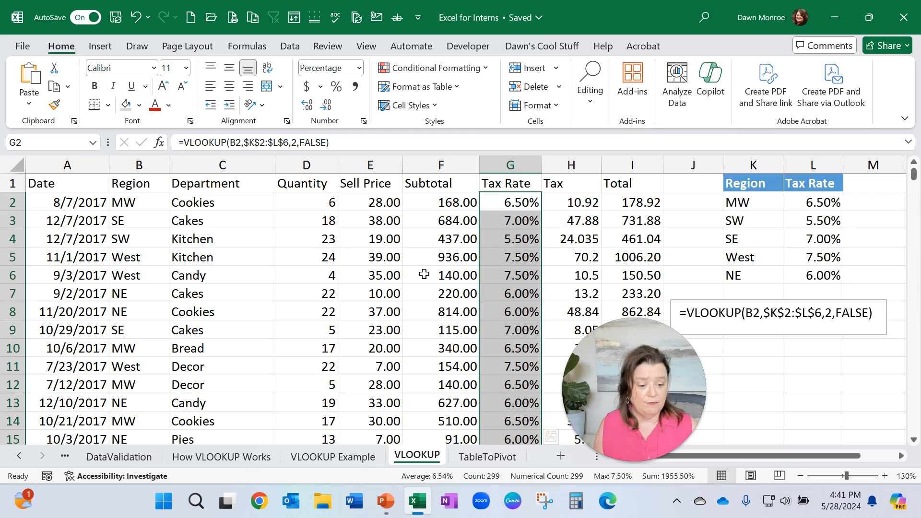
Step: Change the MW tax rate in the lookup table to 4%
{"action": "left_click", "coordinate": [823, 203]}
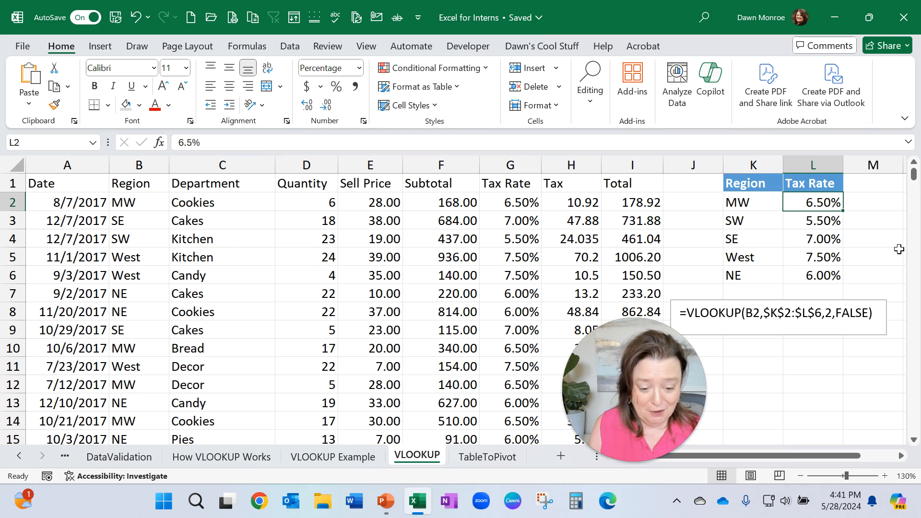
{"action": "type", "text": "4"}
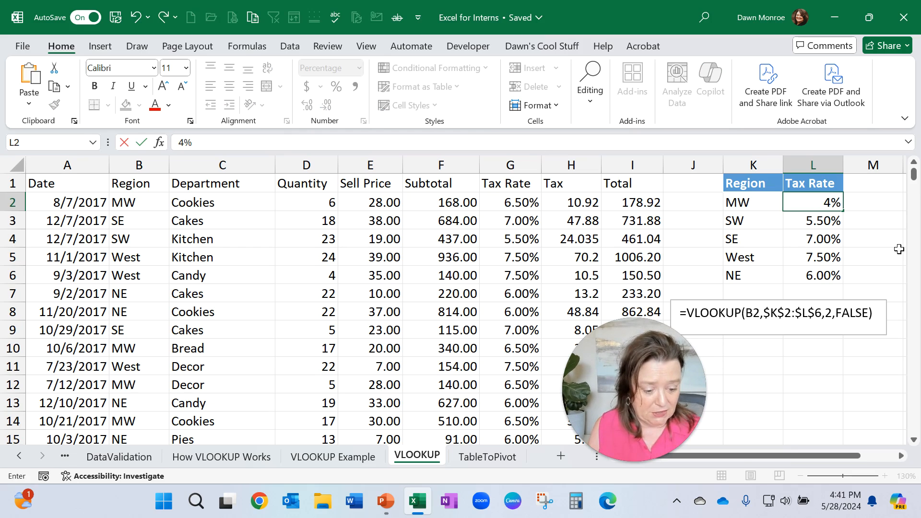
{"action": "key", "text": "Return"}
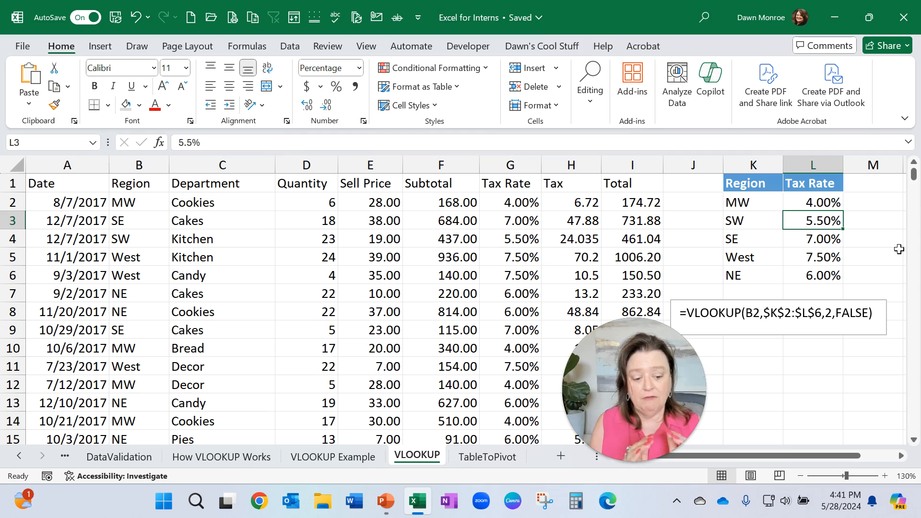
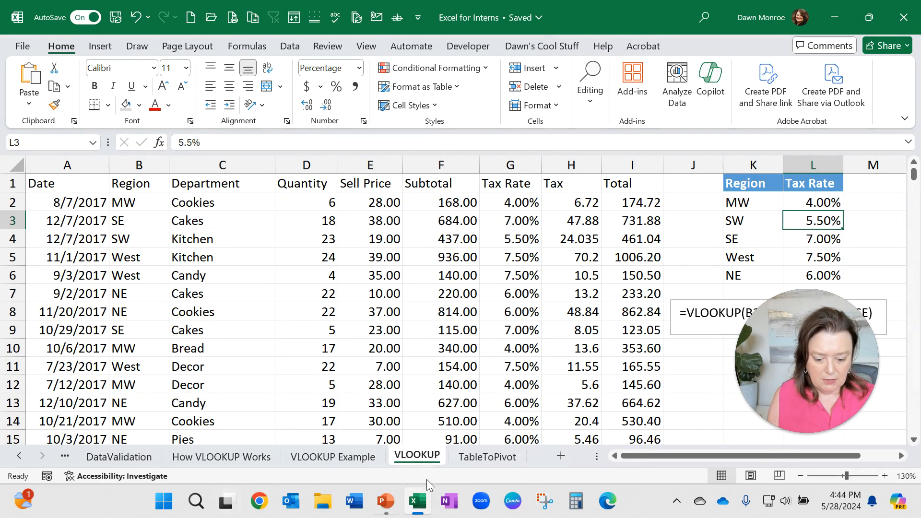
Step: Open the TableToPivot sheet, turn on filtering to view the Product Name filter list, then turn filtering off again
{"action": "left_click", "coordinate": [499, 458]}
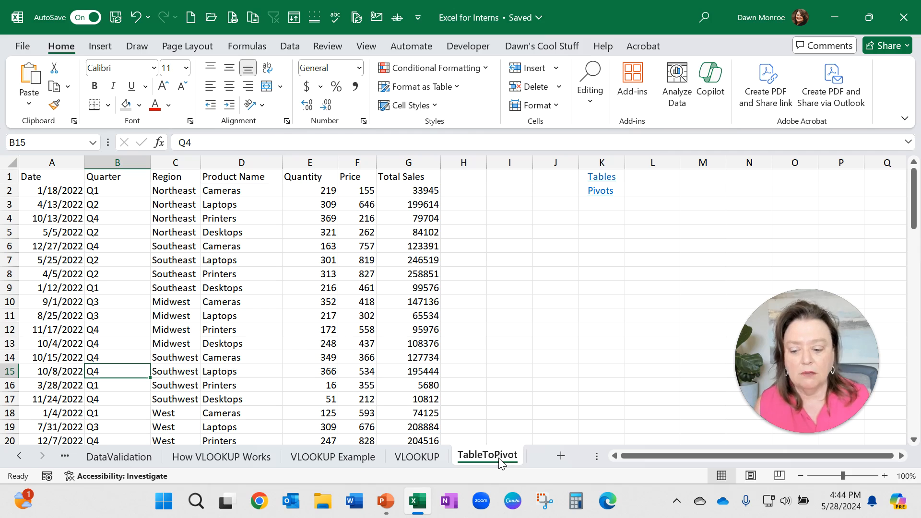
{"action": "left_click", "coordinate": [188, 250]}
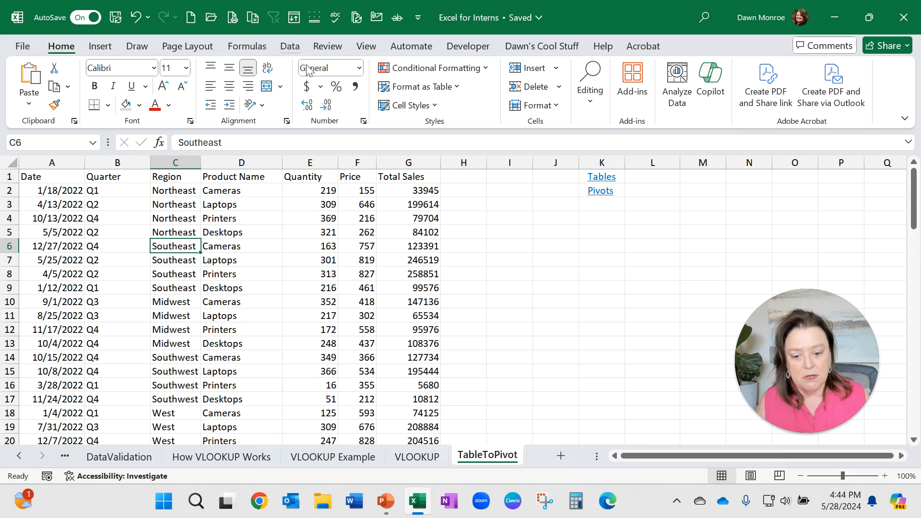
{"action": "left_click", "coordinate": [290, 48]}
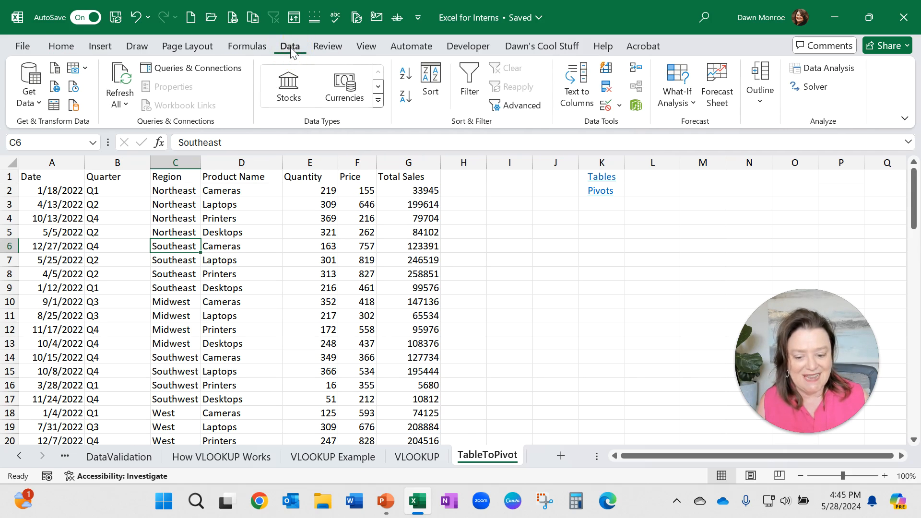
{"action": "left_click", "coordinate": [469, 90]}
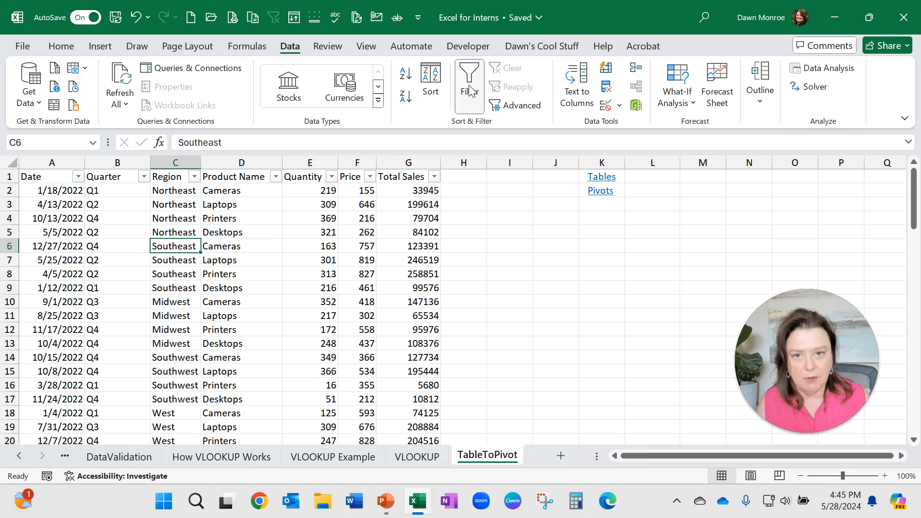
{"action": "left_click", "coordinate": [277, 178]}
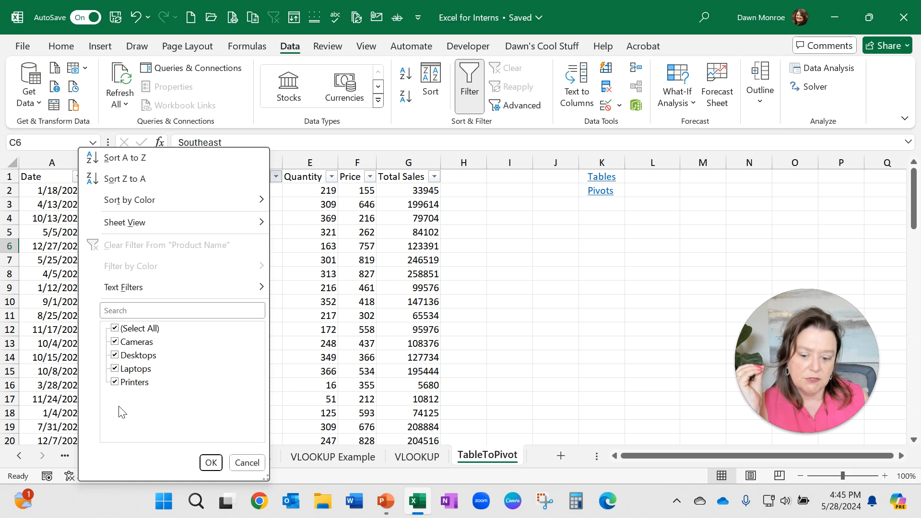
{"action": "left_click", "coordinate": [250, 466]}
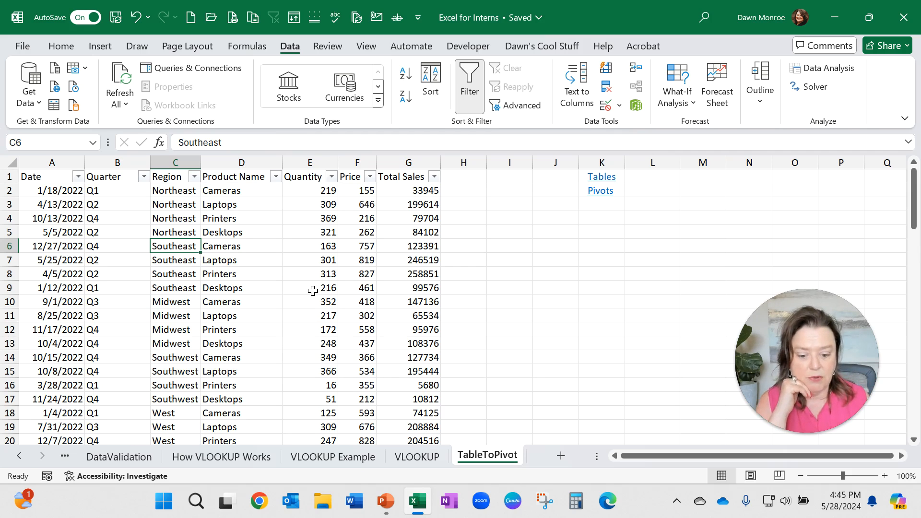
{"action": "left_click", "coordinate": [470, 87]}
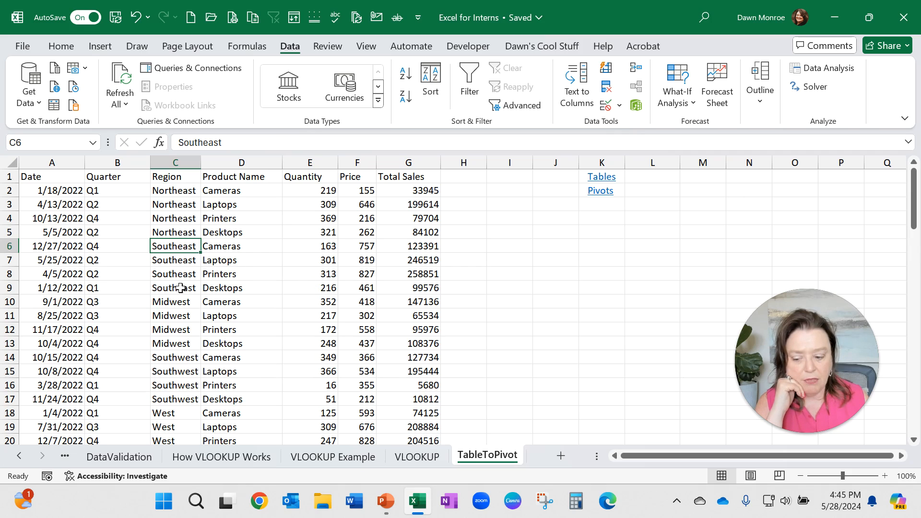
Step: Select the header row and the first few data rows one at a time to examine the records
{"action": "key", "text": "super+shift+h"}
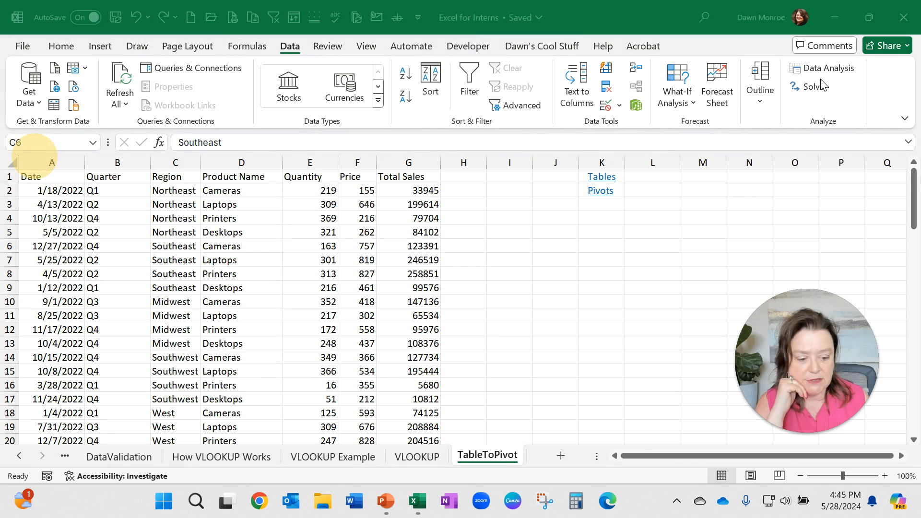
{"action": "left_click", "coordinate": [10, 176]}
{"action": "left_click", "coordinate": [10, 177]}
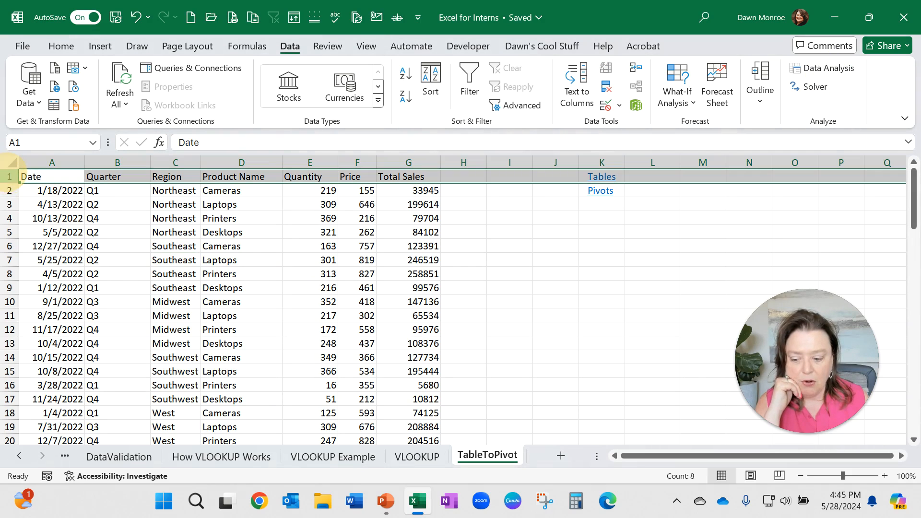
{"action": "left_click", "coordinate": [10, 190]}
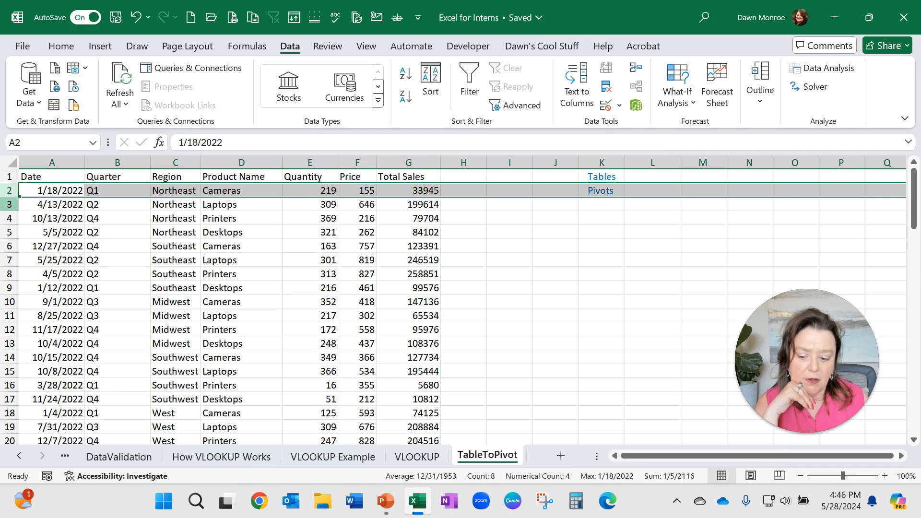
{"action": "left_click", "coordinate": [9, 204]}
{"action": "left_click", "coordinate": [10, 219]}
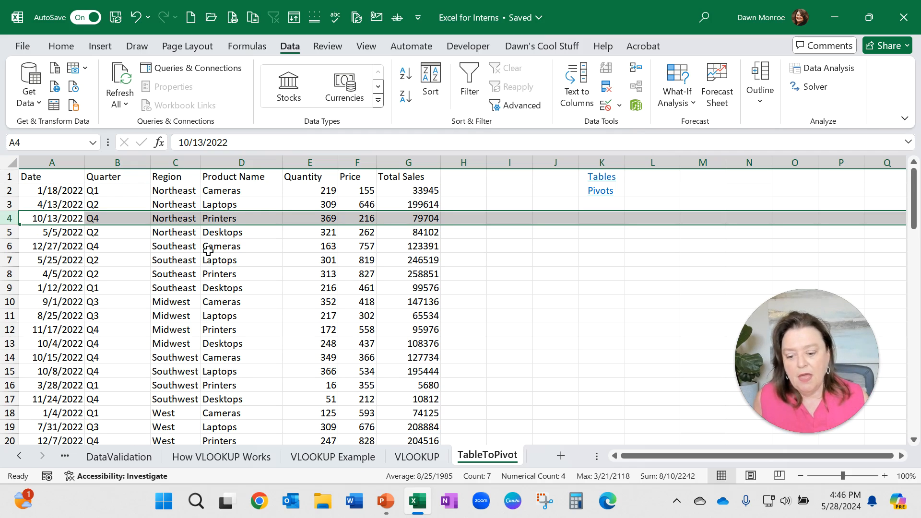
{"action": "left_click", "coordinate": [225, 247]}
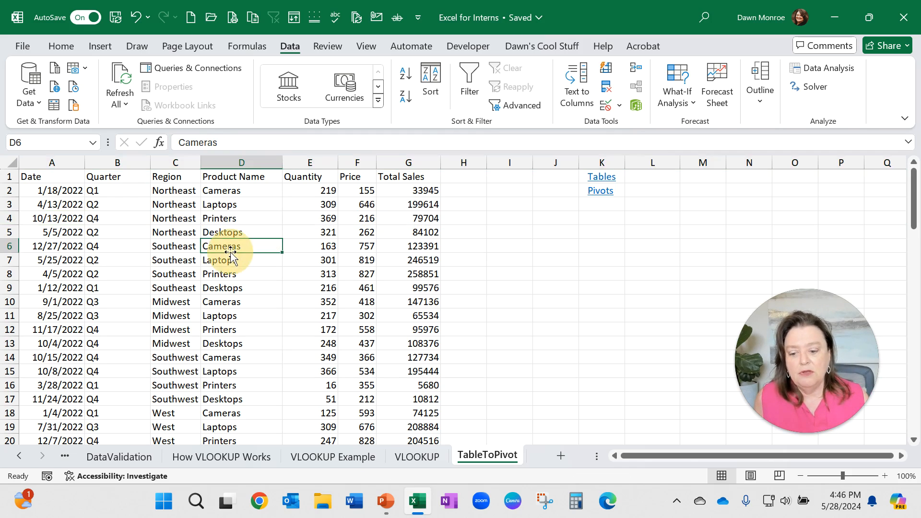
Step: Format the range $A$1:$G$81 as a table with headers using a blue medium table style
{"action": "left_click", "coordinate": [61, 46]}
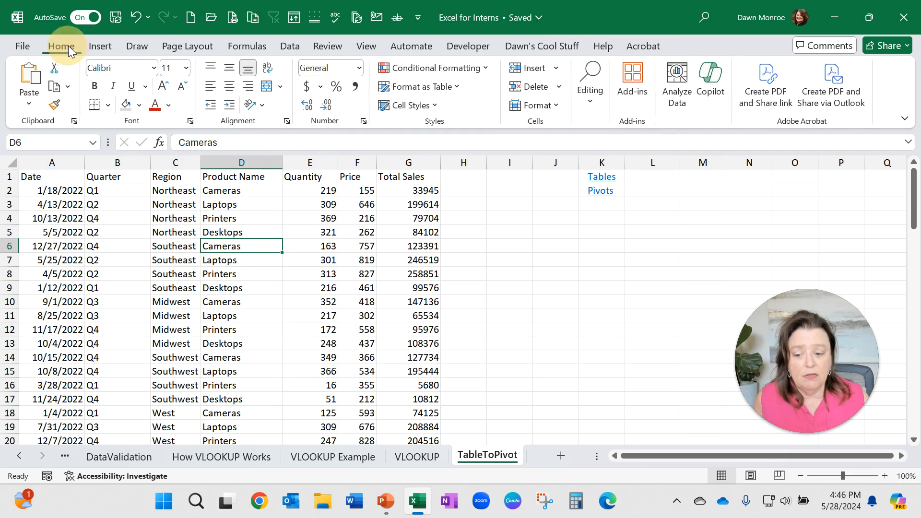
{"action": "left_click", "coordinate": [447, 88]}
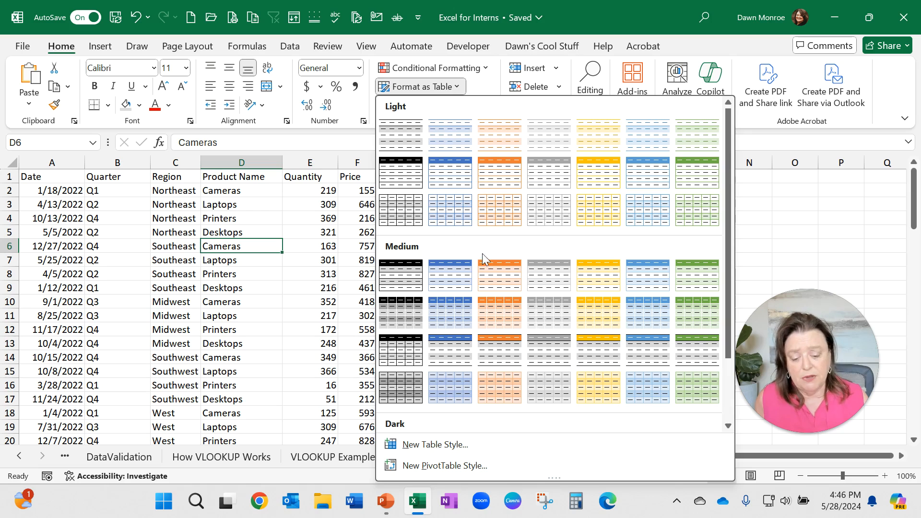
{"action": "left_click", "coordinate": [459, 273]}
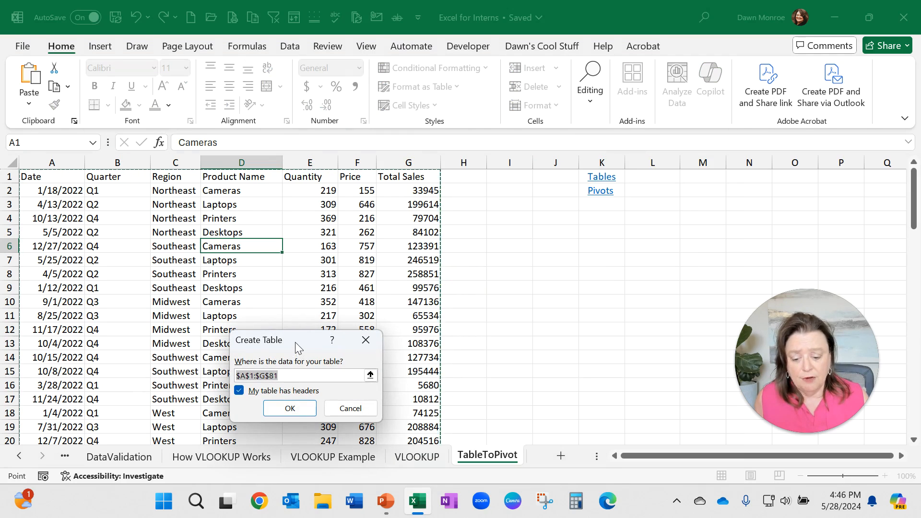
{"action": "left_click_drag", "start_coordinate": [294, 342], "coordinate": [472, 214]}
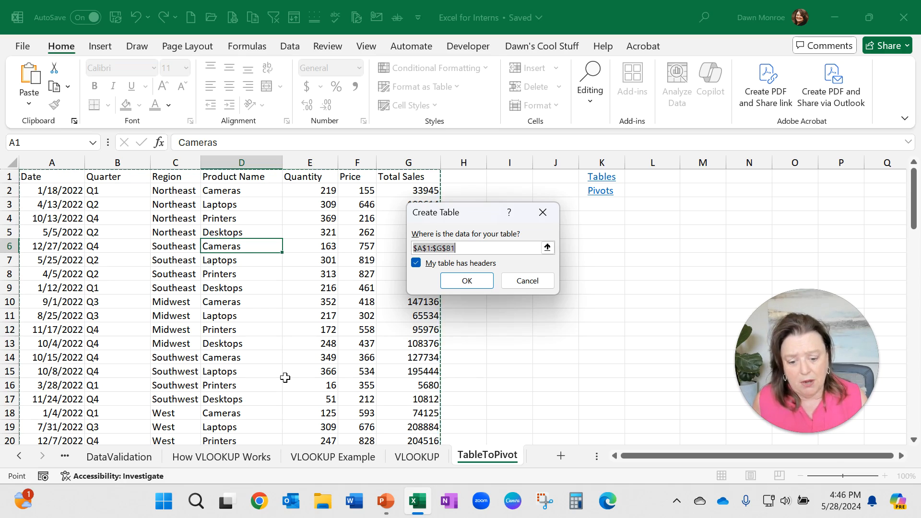
{"action": "left_click", "coordinate": [457, 276]}
{"action": "left_click", "coordinate": [271, 247]}
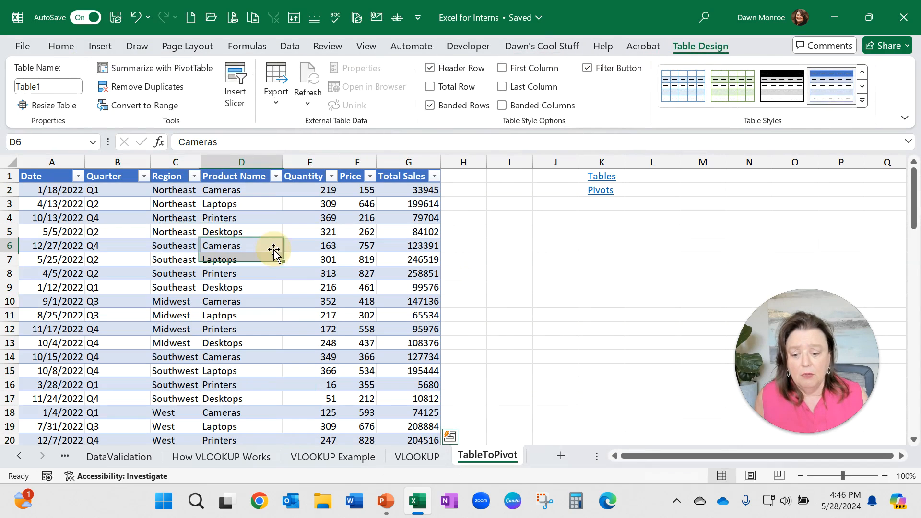
Step: Open the Product Name filter list and browse the table style gallery without changing anything
{"action": "left_click", "coordinate": [276, 177]}
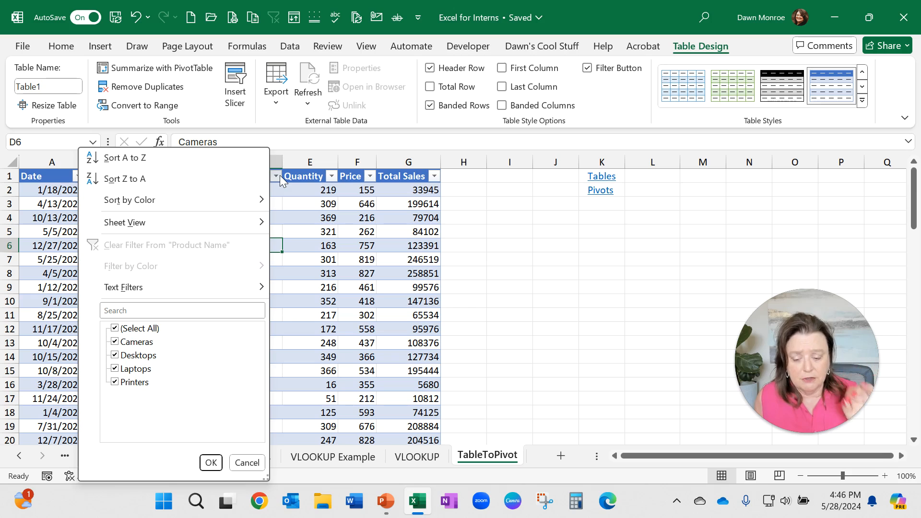
{"action": "left_click", "coordinate": [281, 181]}
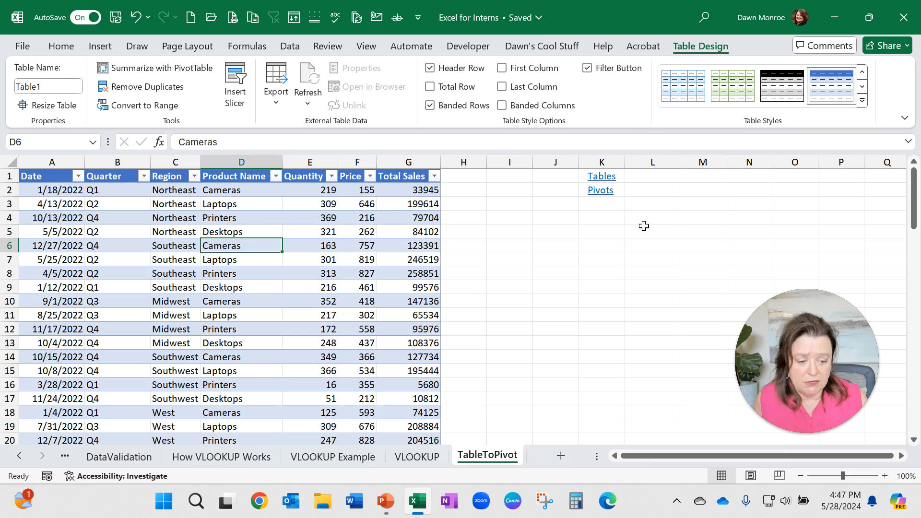
{"action": "mouse_move", "coordinate": [790, 316]}
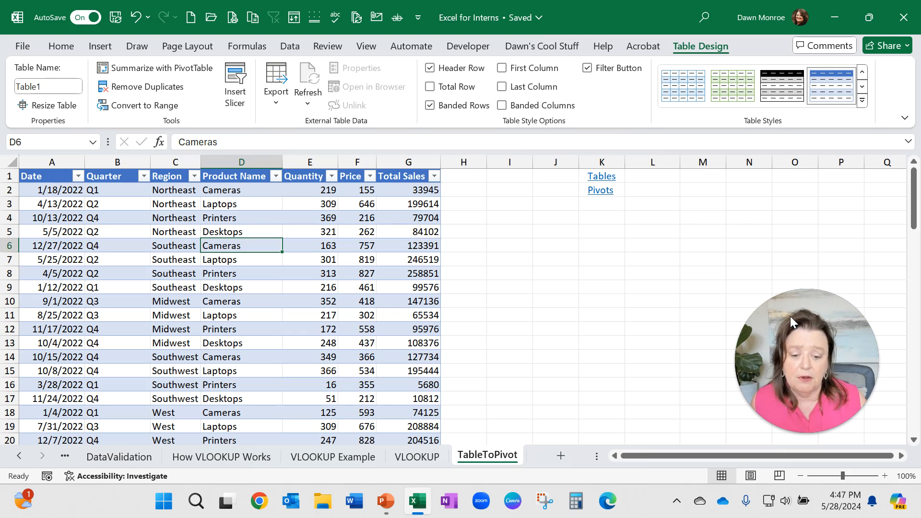
{"action": "left_click", "coordinate": [811, 339]}
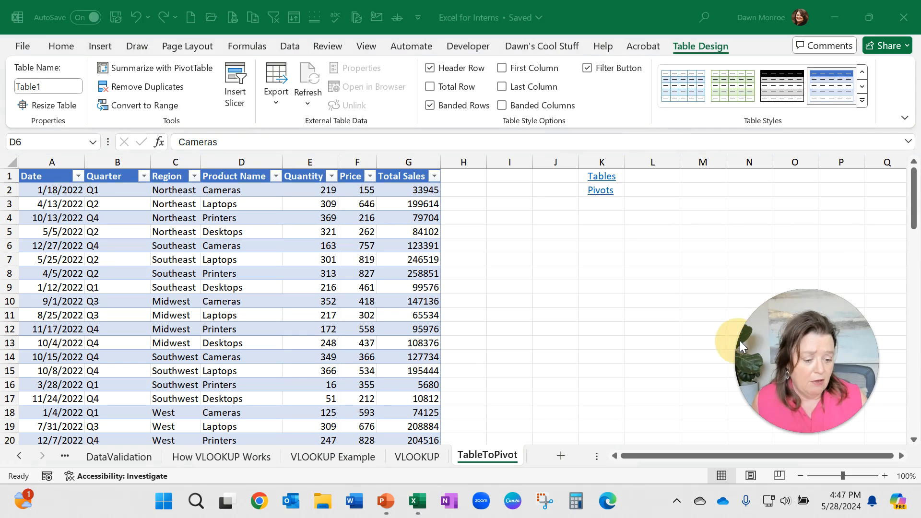
{"action": "left_click", "coordinate": [839, 125]}
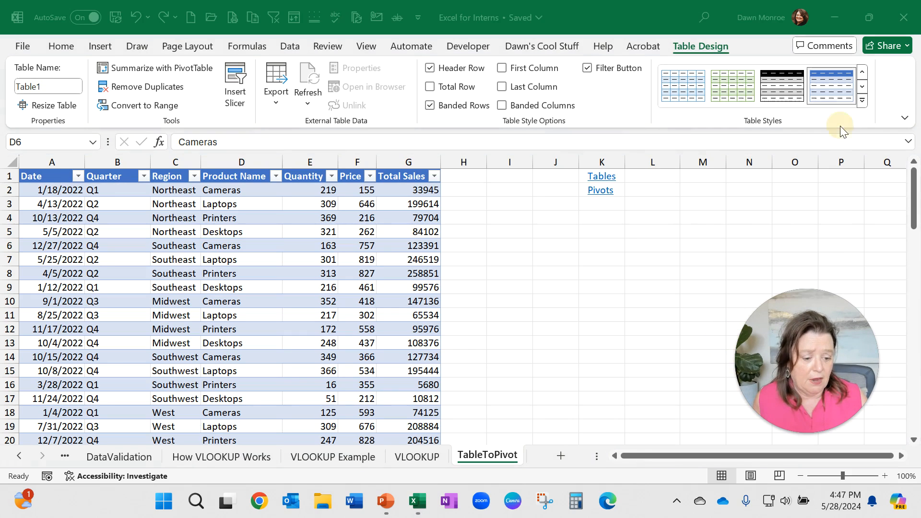
{"action": "left_click", "coordinate": [912, 225]}
{"action": "left_click", "coordinate": [862, 101]}
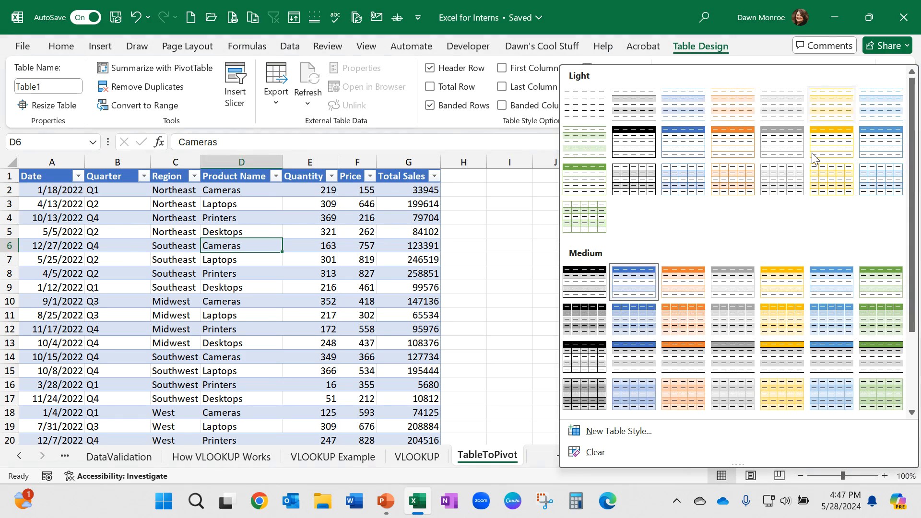
{"action": "left_click", "coordinate": [526, 223]}
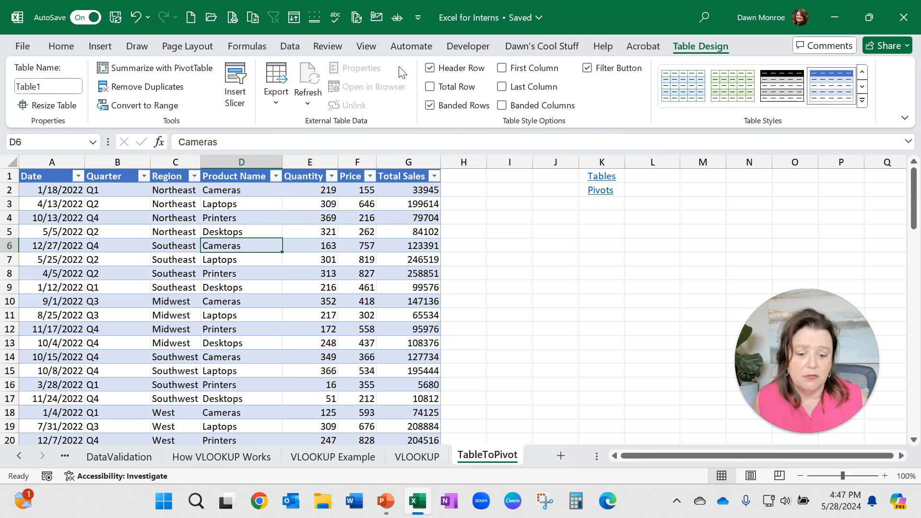
Step: Toggle the table's header row off and back on, and turn on first and last column emphasis
{"action": "left_click", "coordinate": [430, 68]}
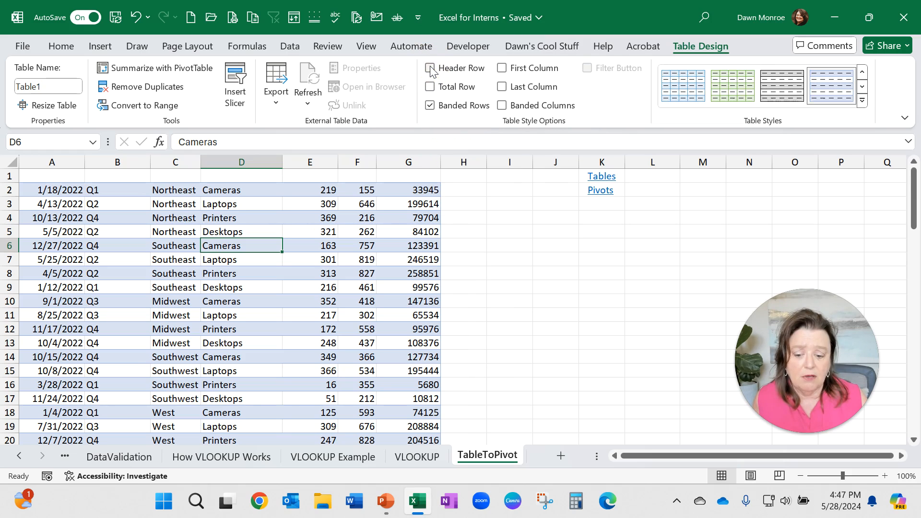
{"action": "left_click", "coordinate": [431, 69]}
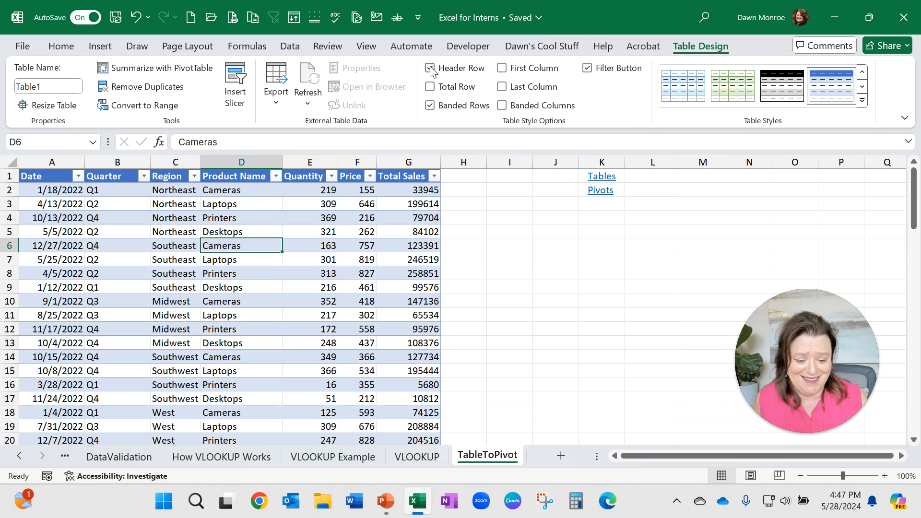
{"action": "left_click", "coordinate": [503, 69]}
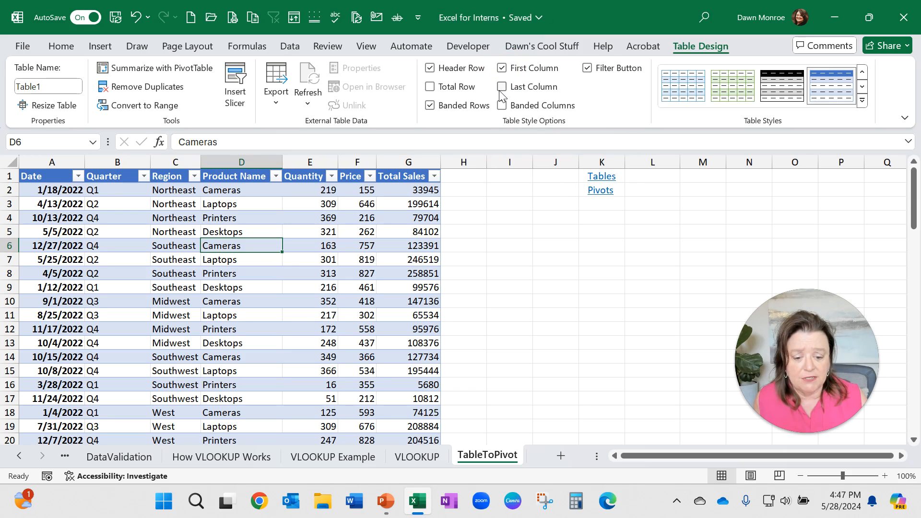
{"action": "left_click", "coordinate": [501, 91]}
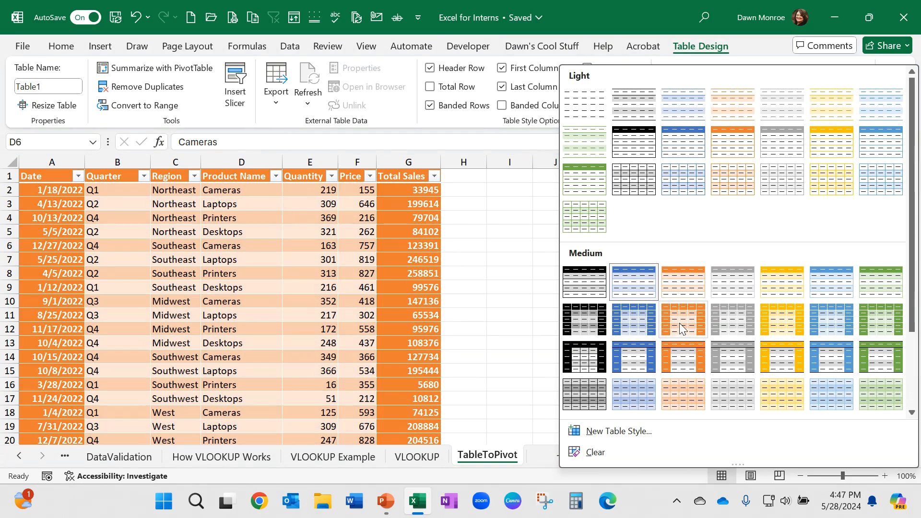
Step: Apply an orange medium table style and turn off the first and last column emphasis
{"action": "left_click", "coordinate": [679, 324]}
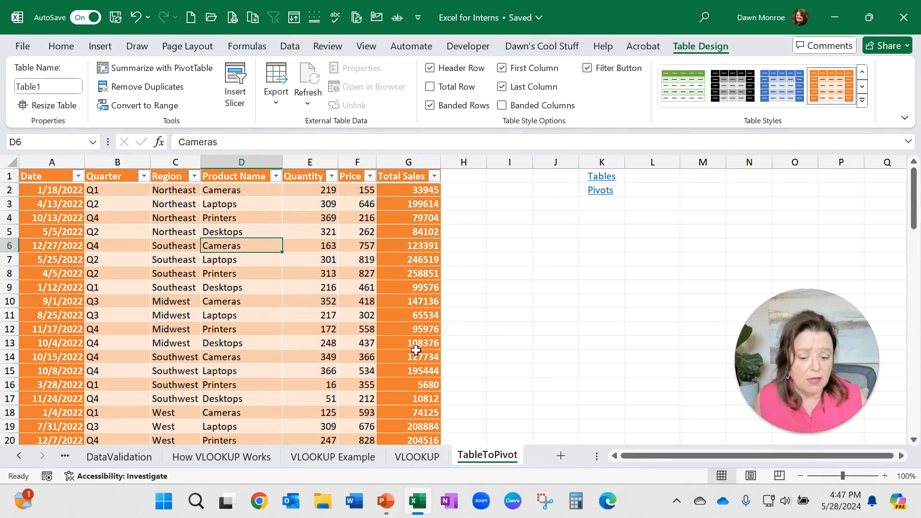
{"action": "left_click", "coordinate": [503, 88]}
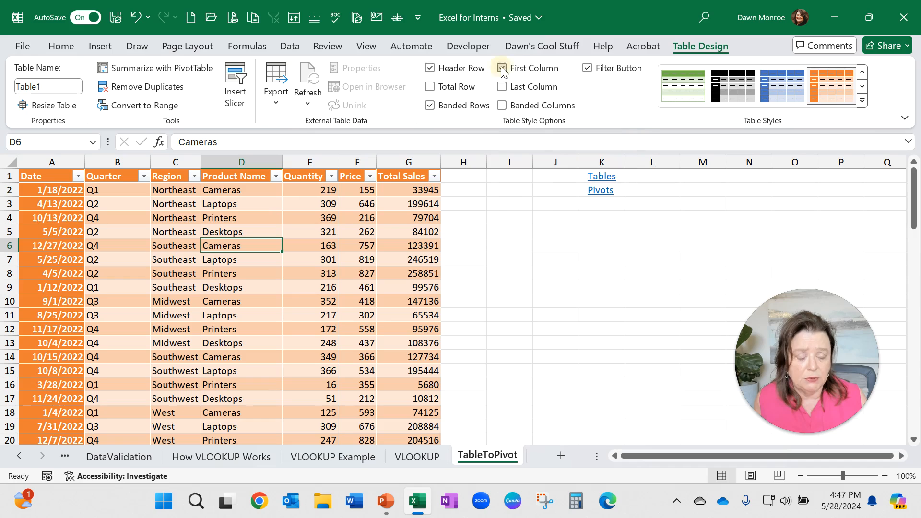
{"action": "left_click", "coordinate": [502, 68]}
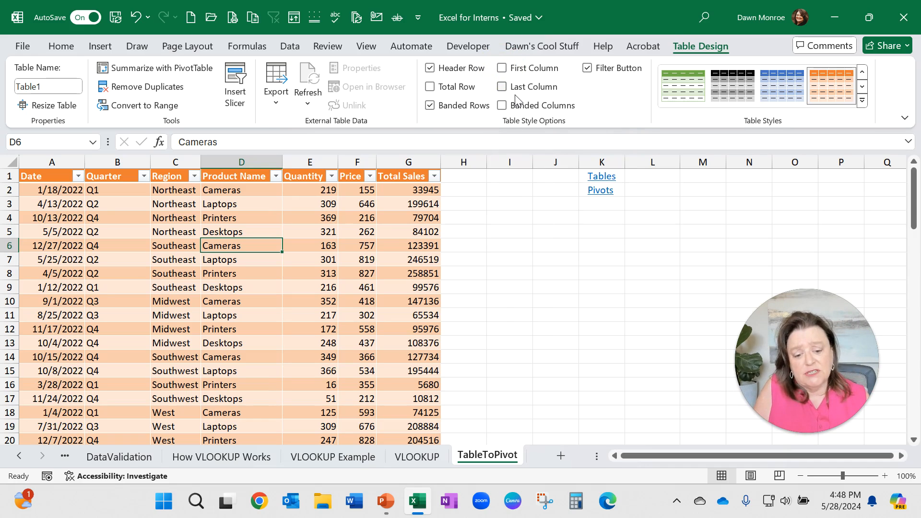
Step: Turn off banded rows on the table, keeping the header row and filter buttons
{"action": "left_click", "coordinate": [588, 68]}
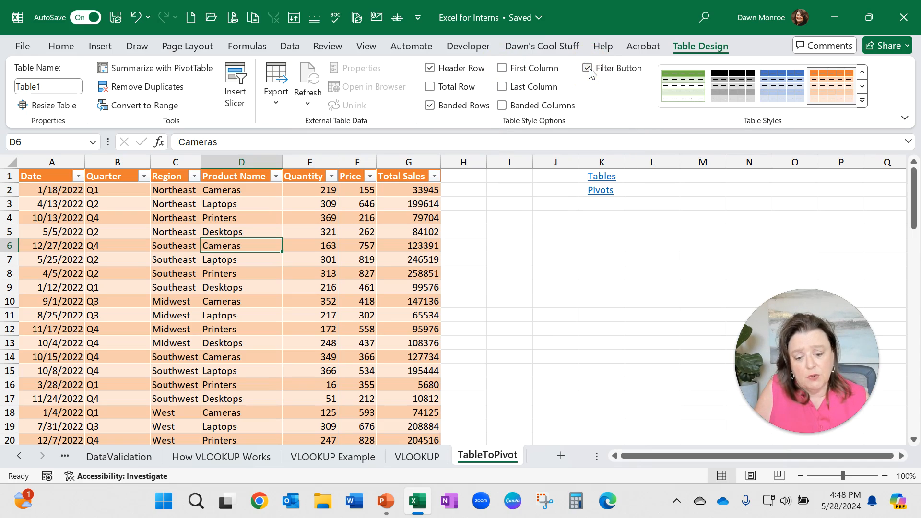
{"action": "left_click", "coordinate": [588, 68]}
{"action": "left_click", "coordinate": [588, 69]}
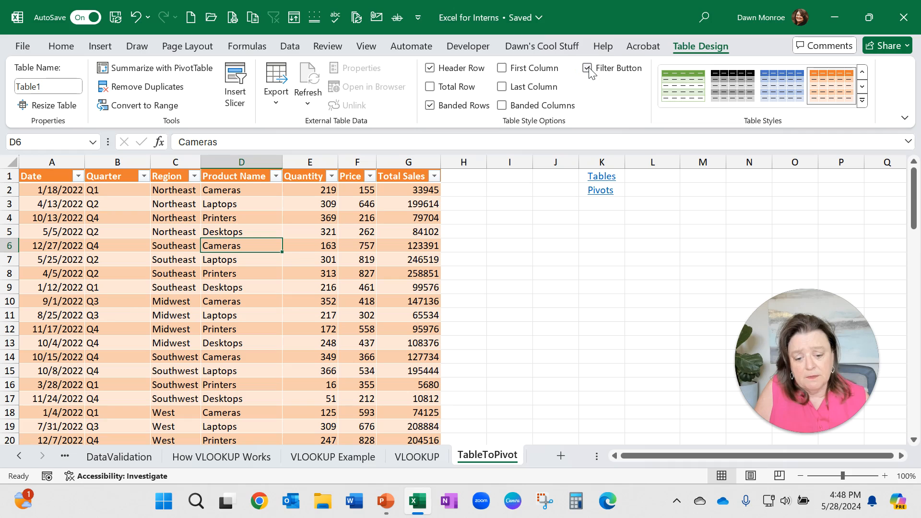
{"action": "left_click", "coordinate": [430, 105]}
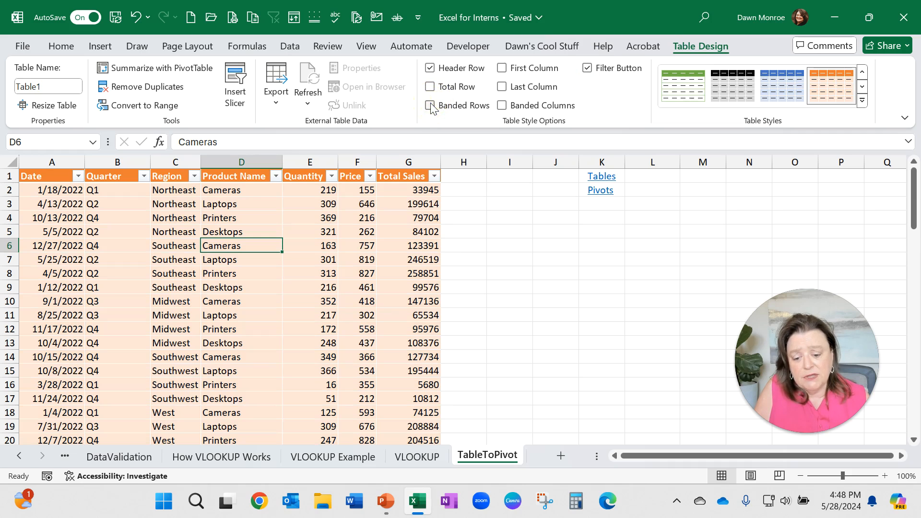
{"action": "left_click", "coordinate": [430, 105]}
{"action": "left_click", "coordinate": [430, 105]}
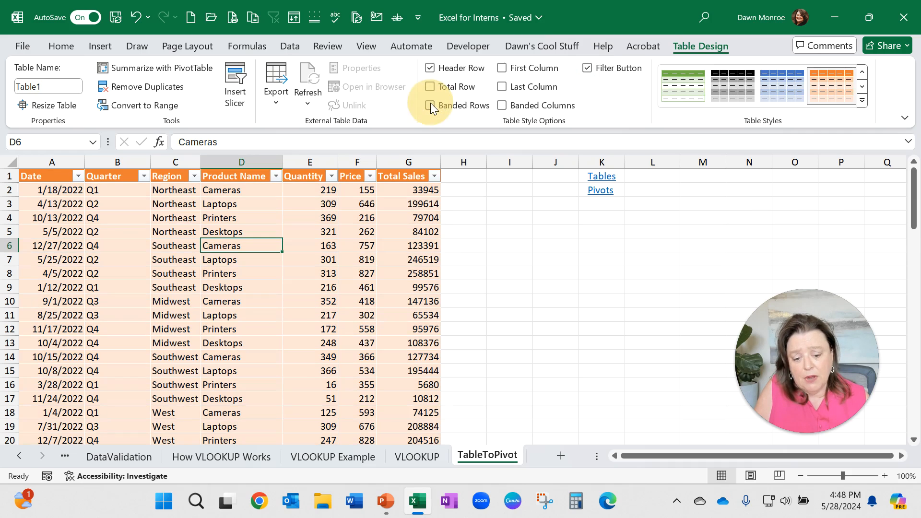
Step: Try banded columns on the table, then switch back to banded rows with banded columns off
{"action": "left_click", "coordinate": [502, 106]}
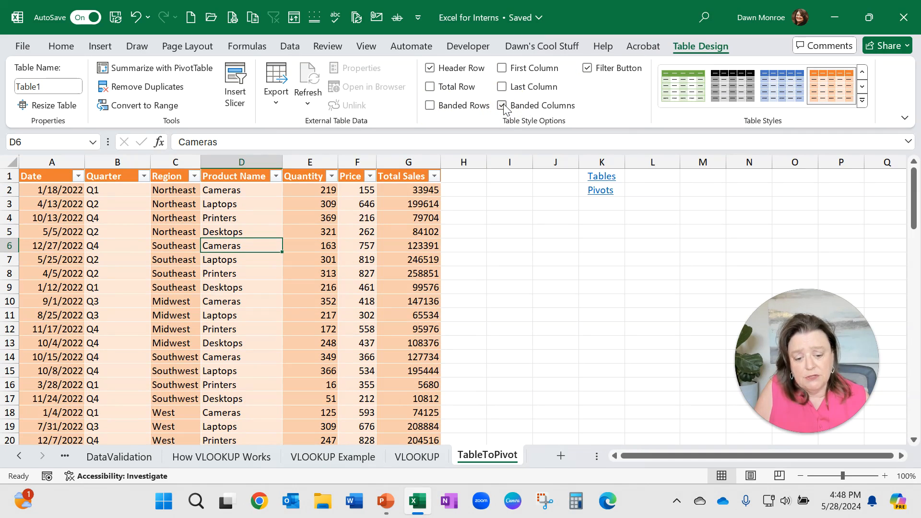
{"action": "left_click", "coordinate": [431, 105]}
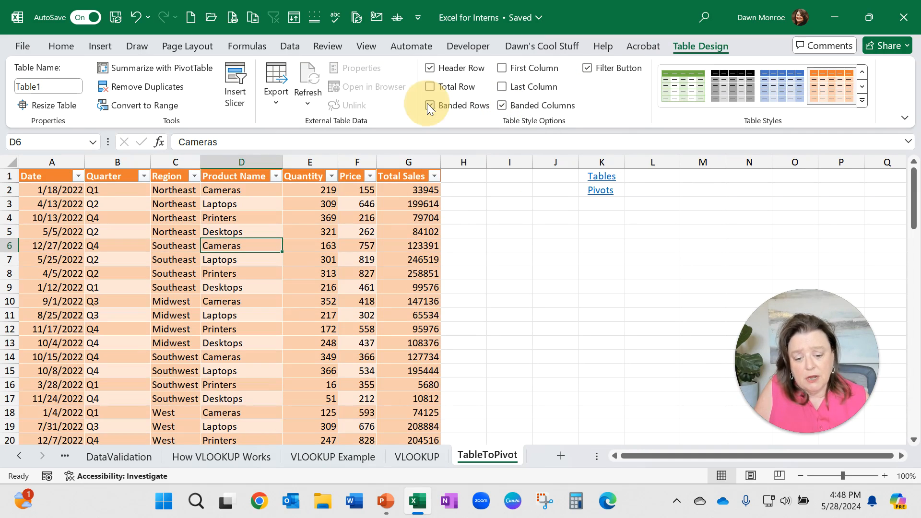
{"action": "left_click", "coordinate": [502, 106]}
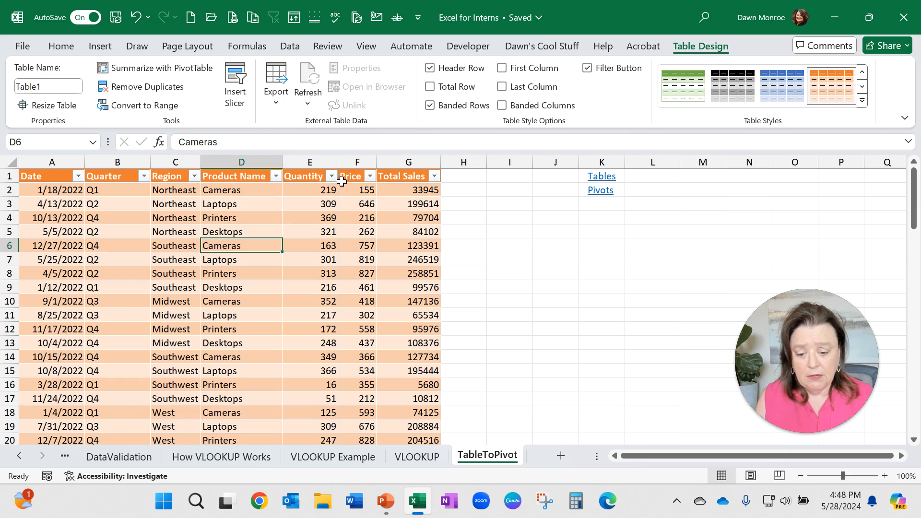
Step: Turn on the table's total row
{"action": "left_click", "coordinate": [430, 87]}
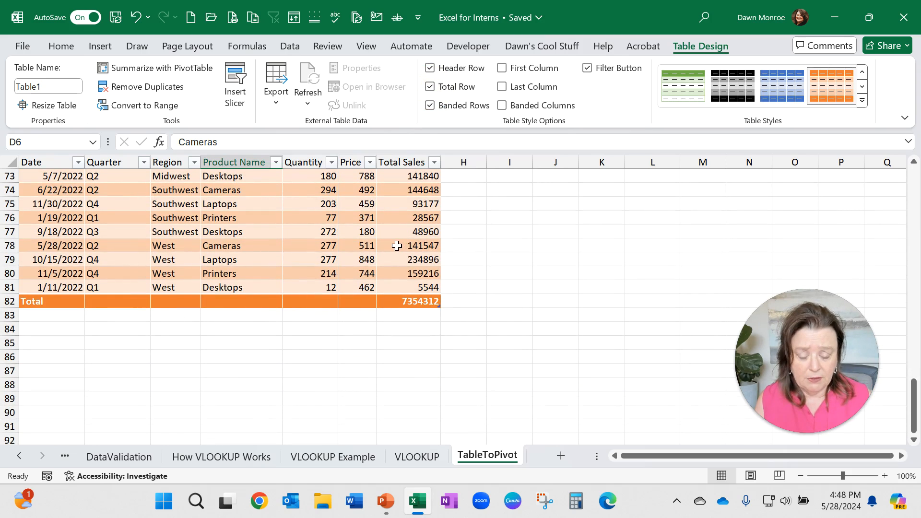
{"action": "left_click", "coordinate": [540, 222]}
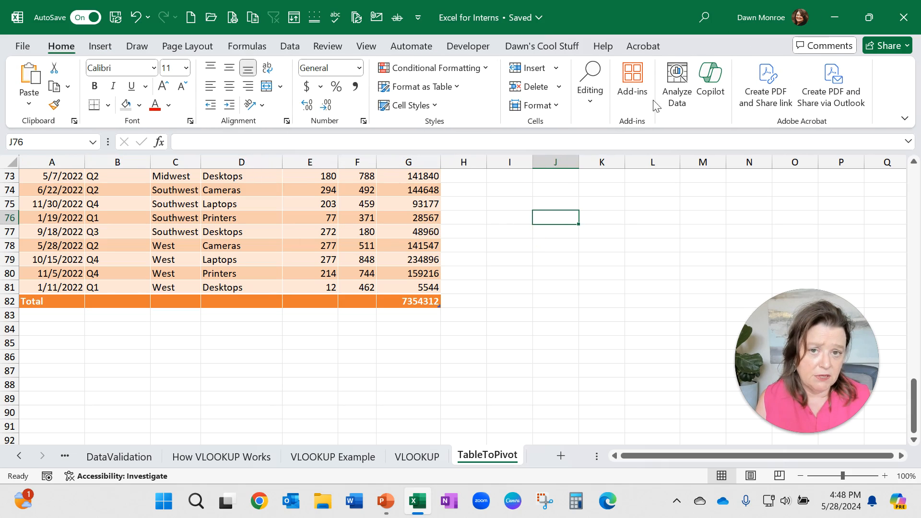
{"action": "left_click", "coordinate": [232, 217]}
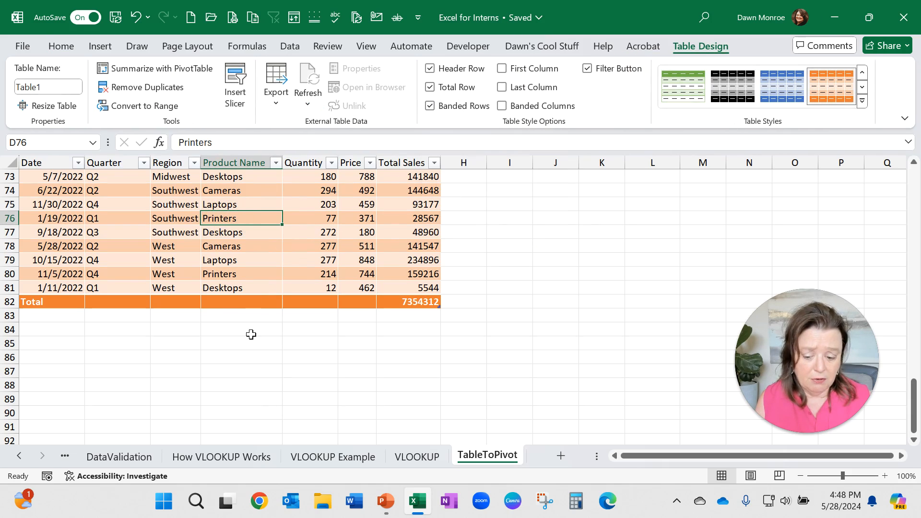
Step: Set the Product Name column's total to Count
{"action": "left_click", "coordinate": [215, 301]}
{"action": "left_click", "coordinate": [289, 302]}
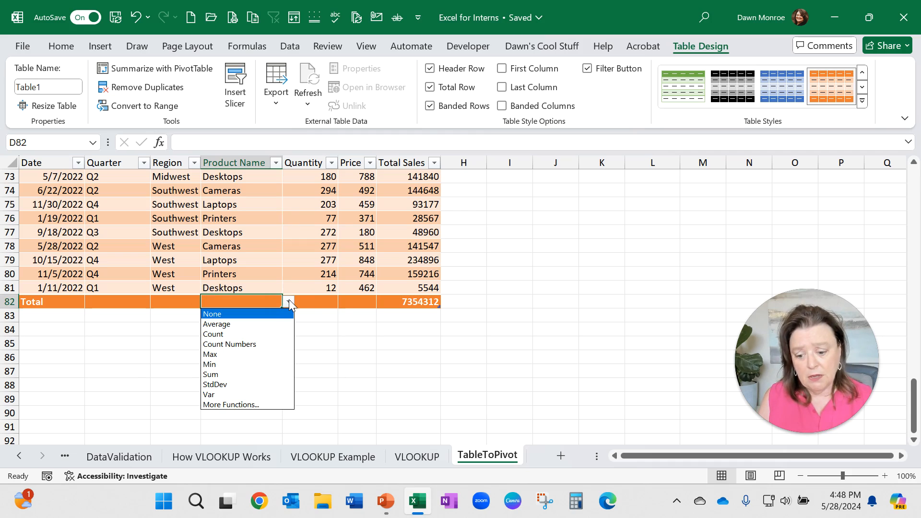
{"action": "left_click", "coordinate": [243, 330]}
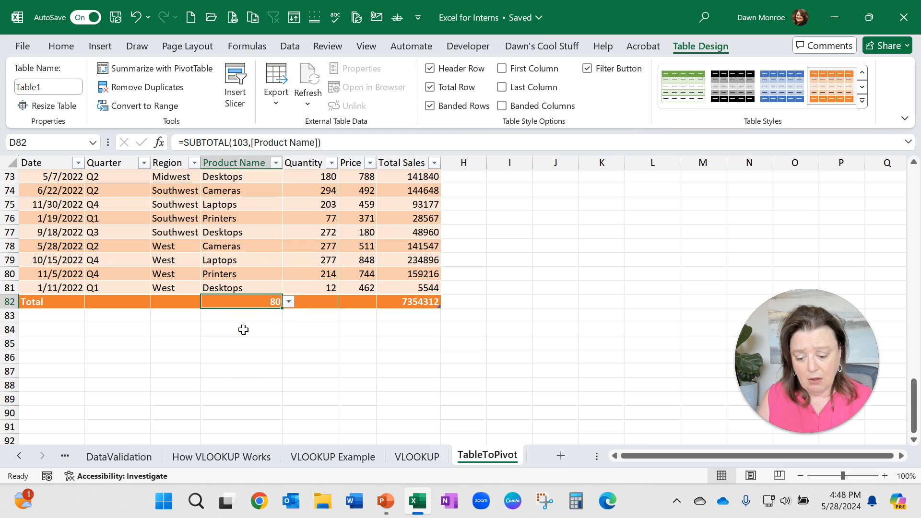
Step: Set the Quantity and Price totals to Average and keep the Total Sales total as Sum
{"action": "left_click", "coordinate": [326, 297]}
{"action": "left_click", "coordinate": [343, 300]}
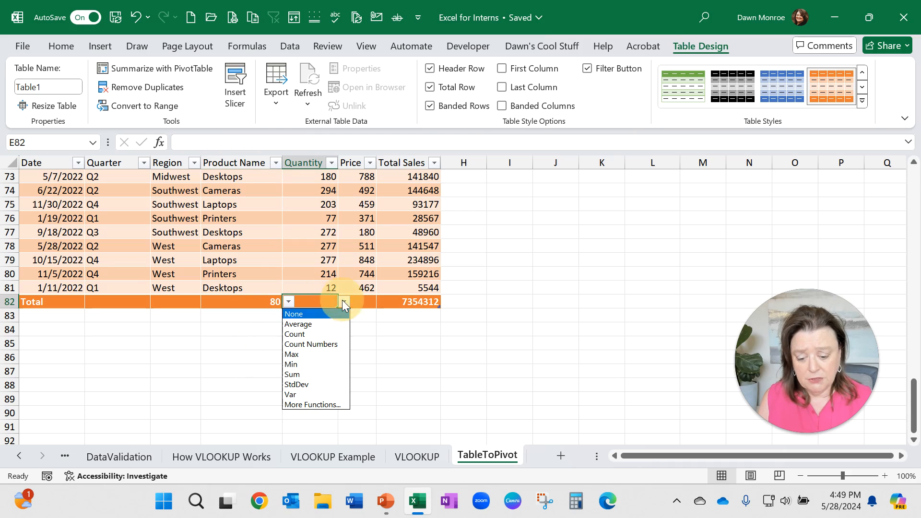
{"action": "left_click", "coordinate": [326, 328]}
{"action": "left_click", "coordinate": [366, 300]}
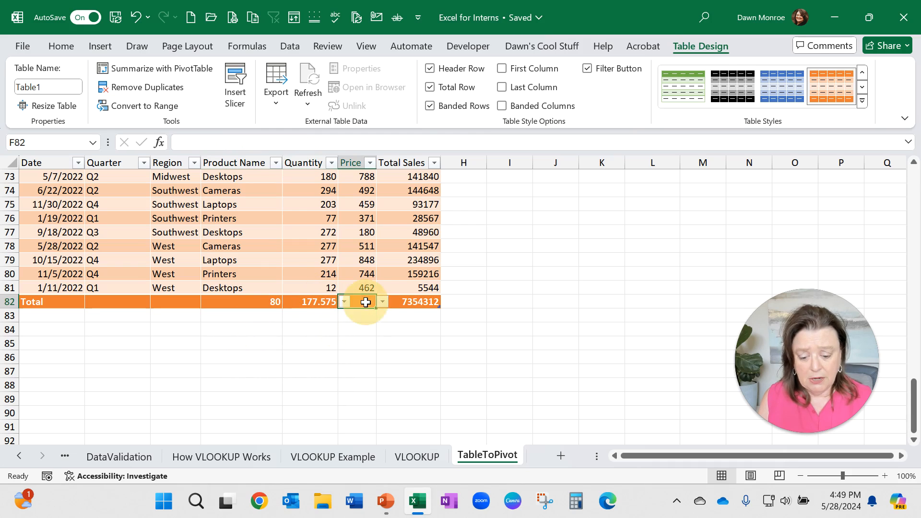
{"action": "left_click", "coordinate": [382, 301]}
{"action": "left_click", "coordinate": [366, 324]}
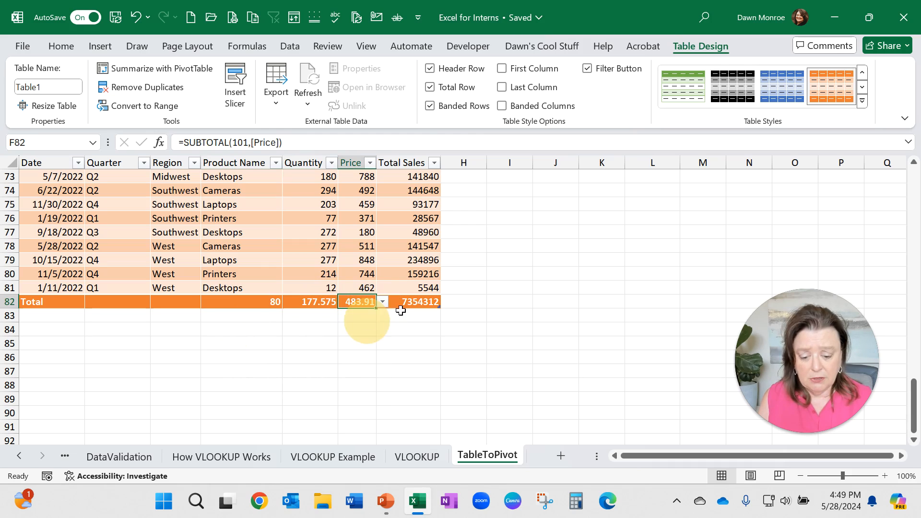
{"action": "left_click", "coordinate": [403, 302]}
{"action": "left_click", "coordinate": [447, 302]}
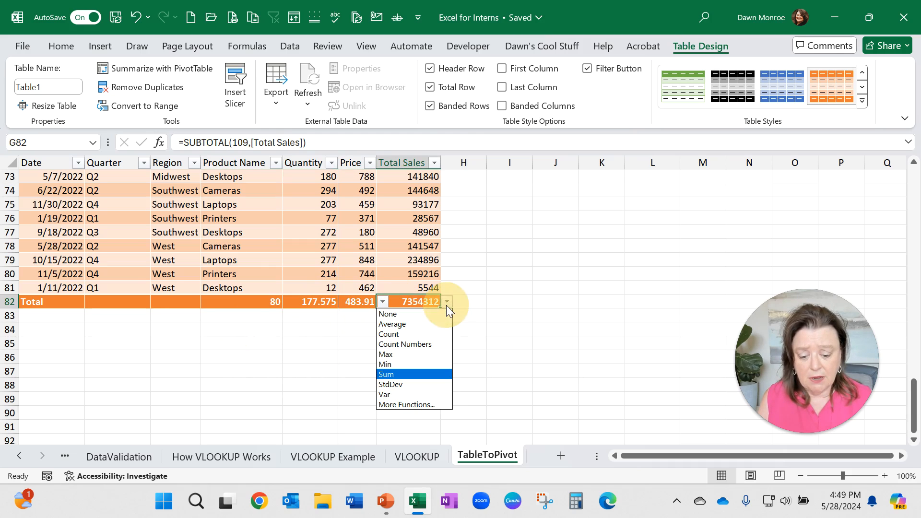
{"action": "left_click", "coordinate": [412, 374]}
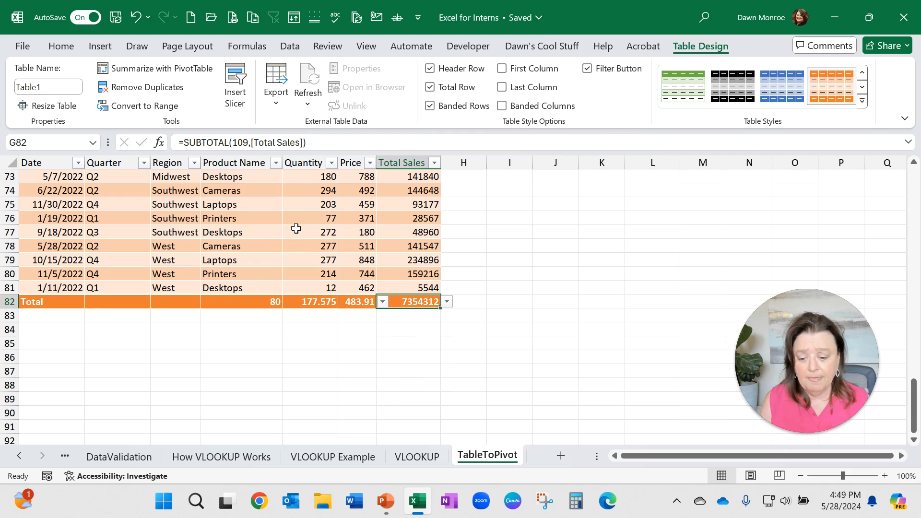
Step: Filter the table's Product Name column to show only Cameras
{"action": "scroll", "coordinate": [296, 228], "scroll_direction": "up", "scroll_amount": 4}
{"action": "scroll", "coordinate": [296, 228], "scroll_direction": "up", "scroll_amount": 19}
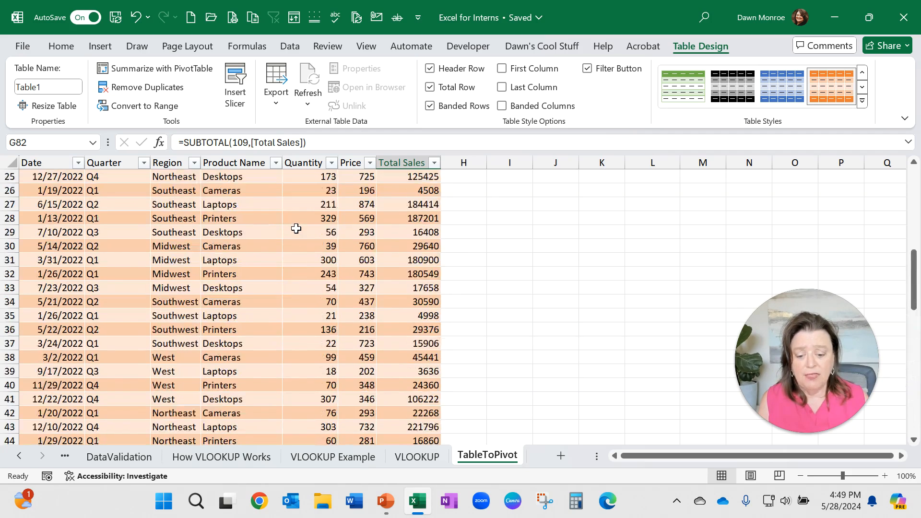
{"action": "scroll", "coordinate": [296, 228], "scroll_direction": "up", "scroll_amount": 1}
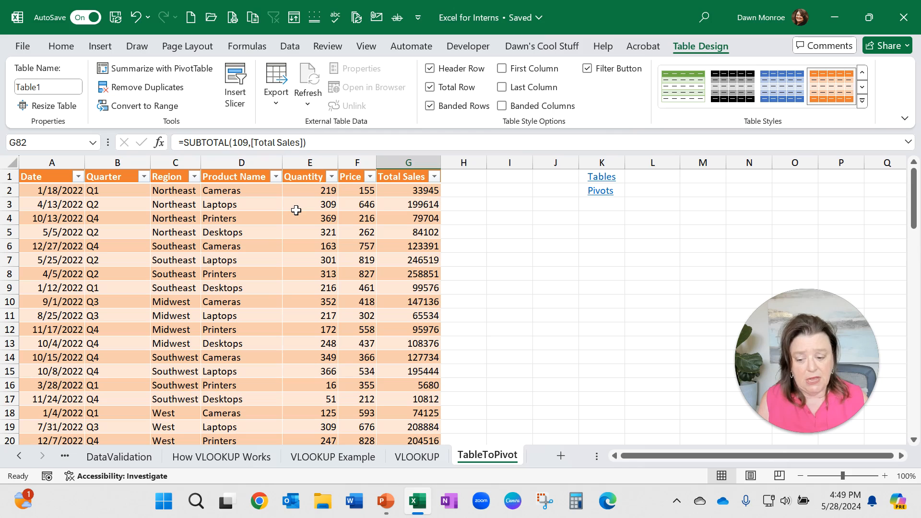
{"action": "left_click", "coordinate": [277, 178]}
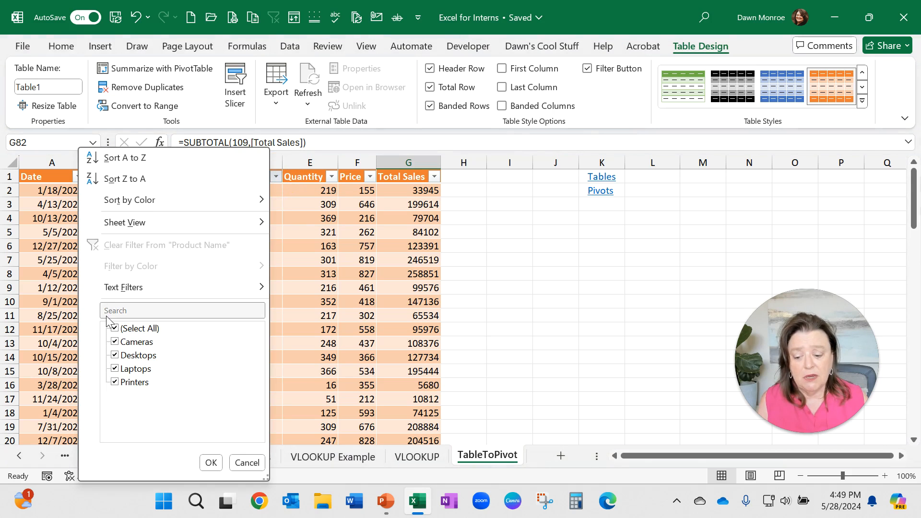
{"action": "left_click", "coordinate": [118, 330]}
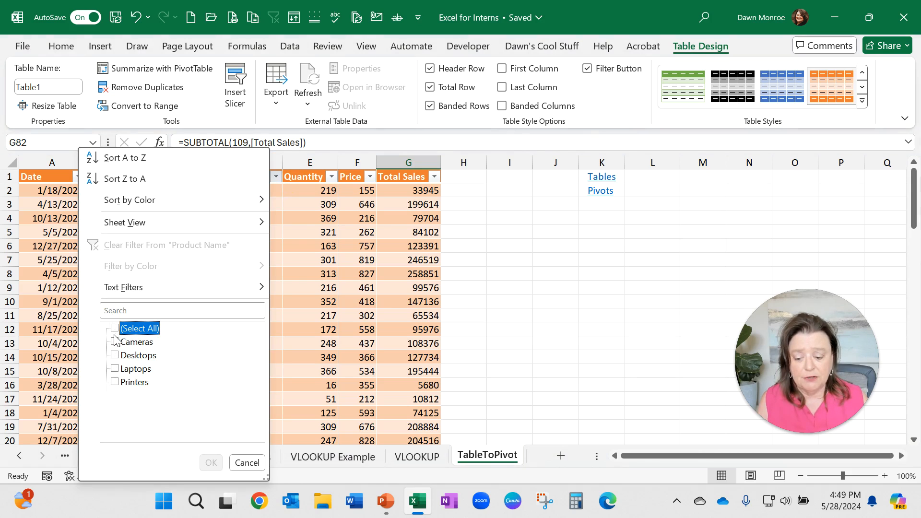
{"action": "left_click", "coordinate": [115, 342]}
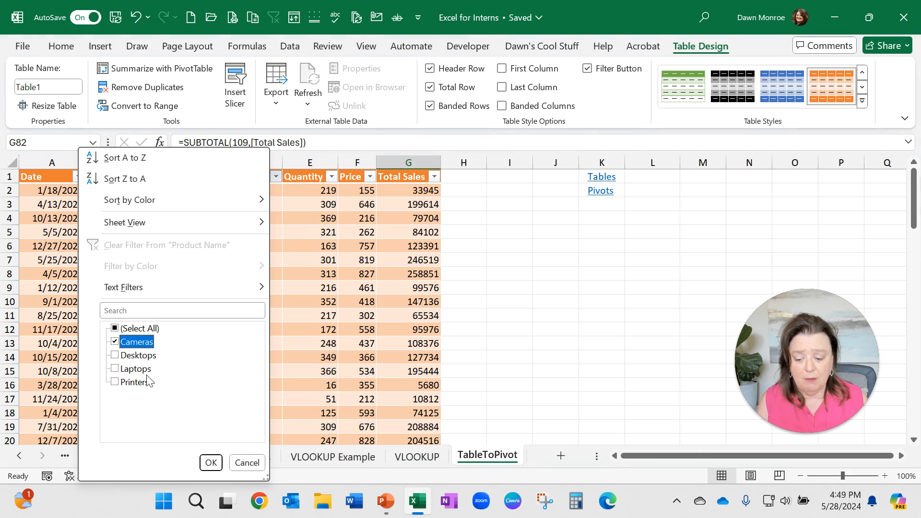
{"action": "left_click", "coordinate": [211, 463]}
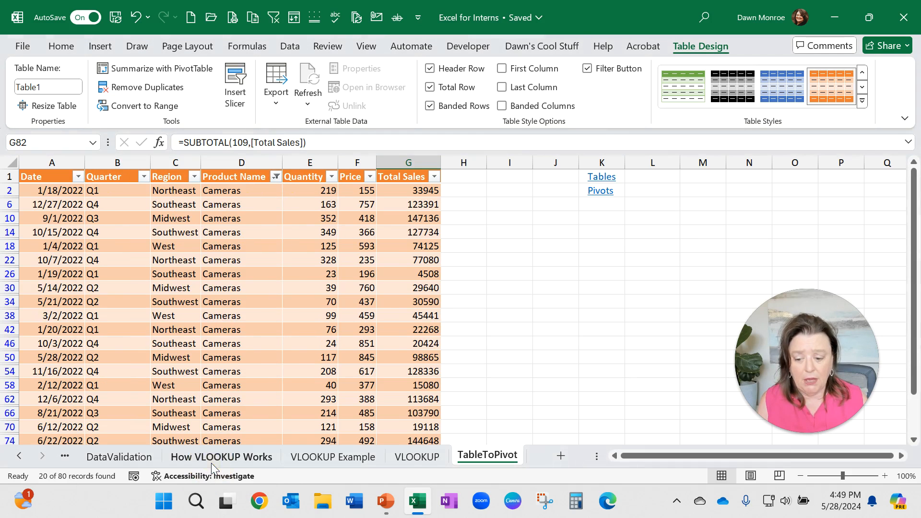
Step: Filter the Region column to show only Northeast
{"action": "left_click", "coordinate": [194, 176]}
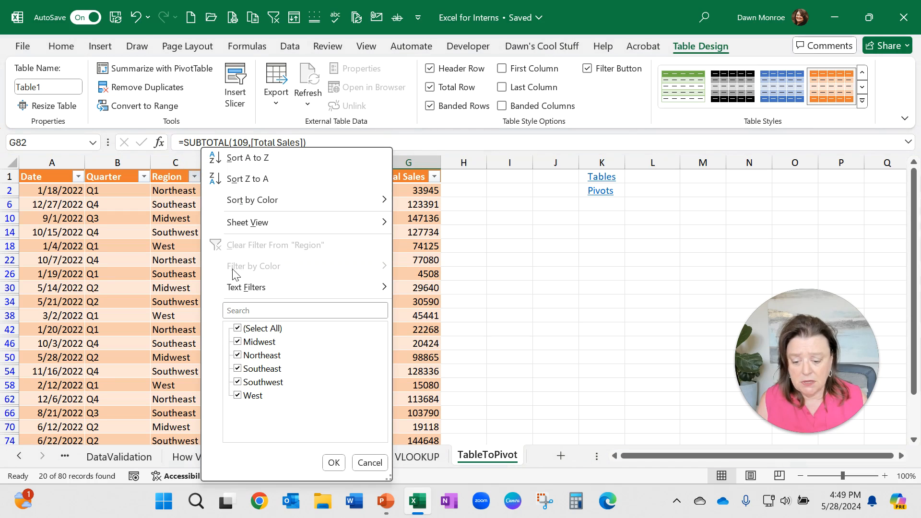
{"action": "left_click", "coordinate": [237, 328]}
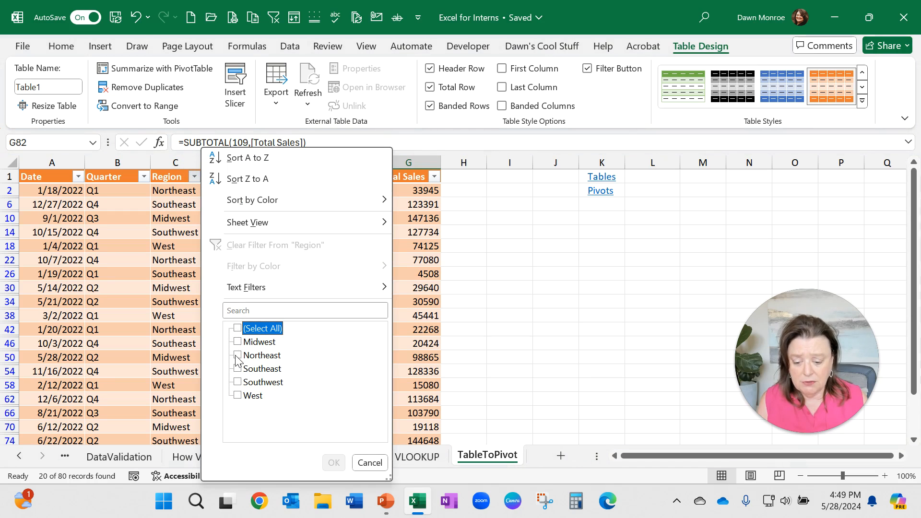
{"action": "left_click", "coordinate": [237, 355]}
{"action": "left_click", "coordinate": [333, 463]}
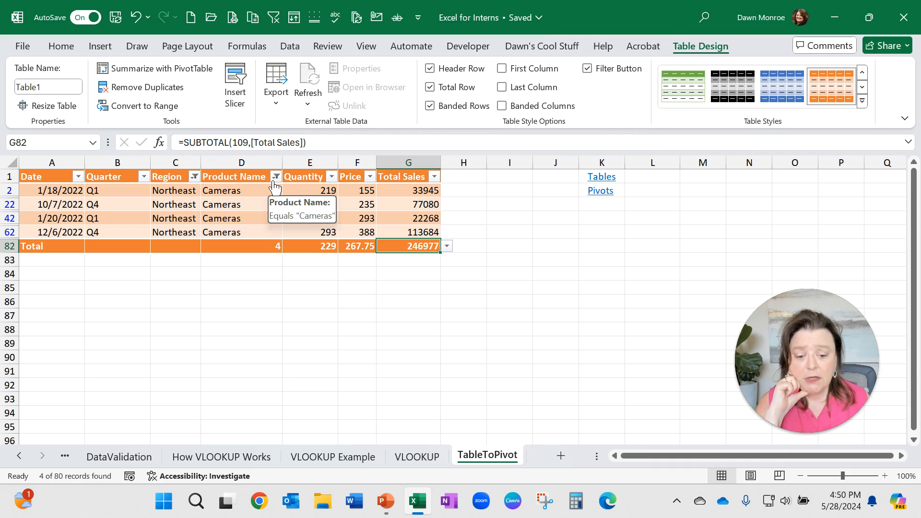
Step: Clear all filters from the table
{"action": "left_click", "coordinate": [292, 47]}
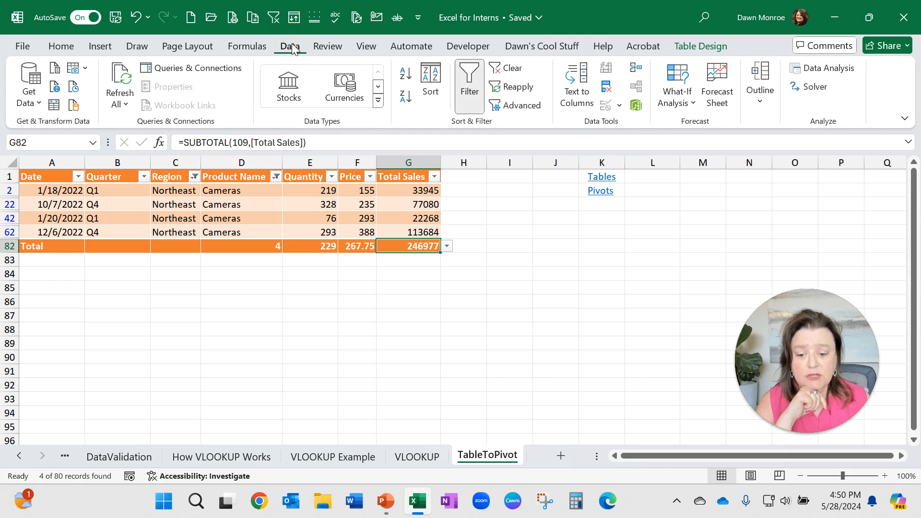
{"action": "right_click", "coordinate": [511, 69]}
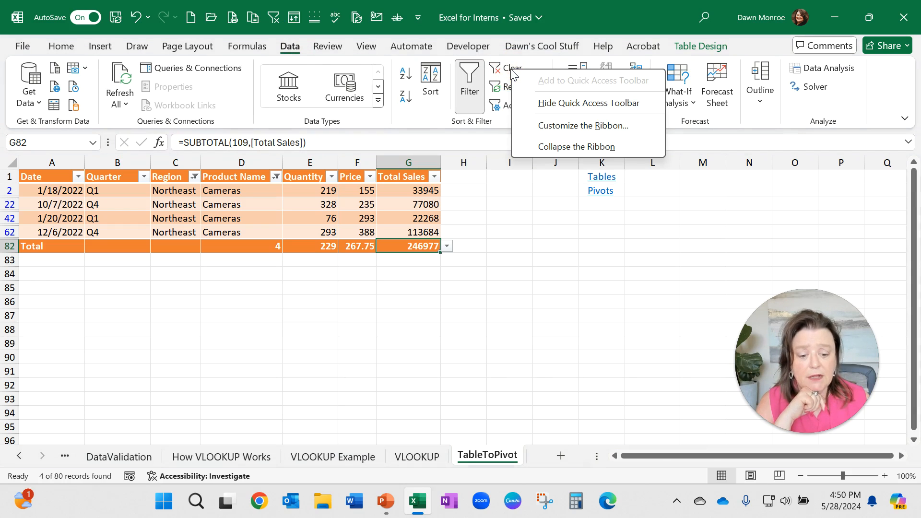
{"action": "left_click", "coordinate": [275, 19]}
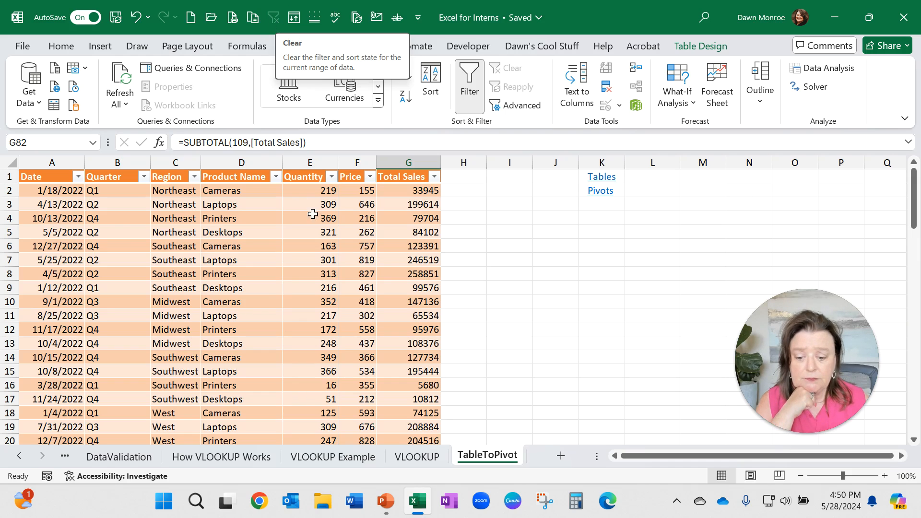
{"action": "left_click", "coordinate": [286, 265]}
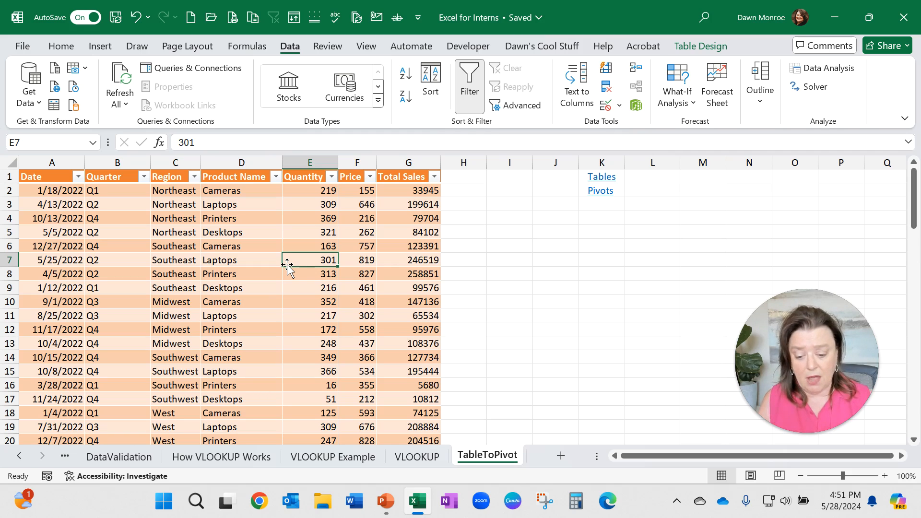
Step: Turn off the table's total row
{"action": "scroll", "coordinate": [283, 261], "scroll_direction": "down", "scroll_amount": 20}
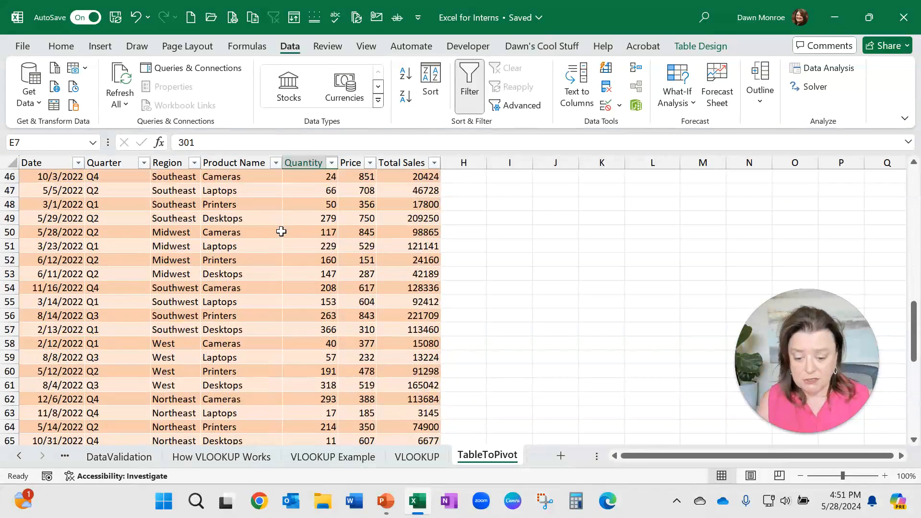
{"action": "scroll", "coordinate": [281, 232], "scroll_direction": "down", "scroll_amount": 2}
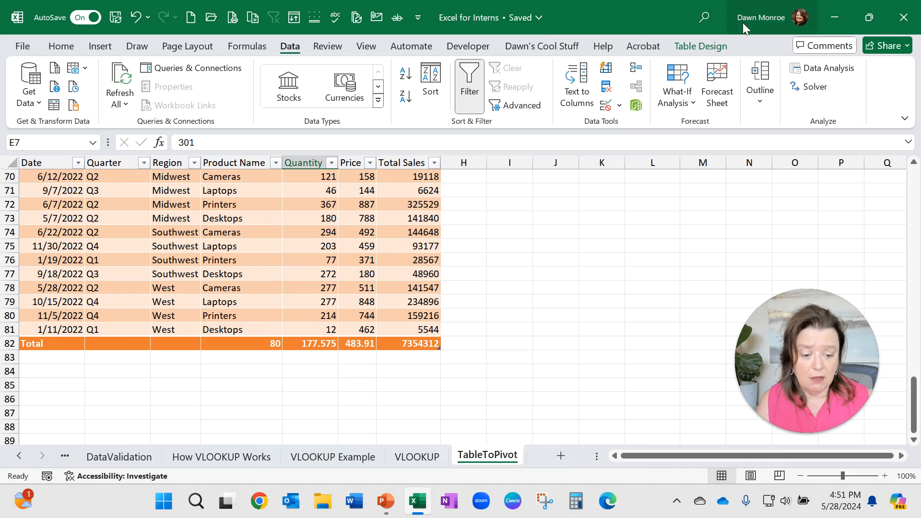
{"action": "left_click", "coordinate": [708, 47]}
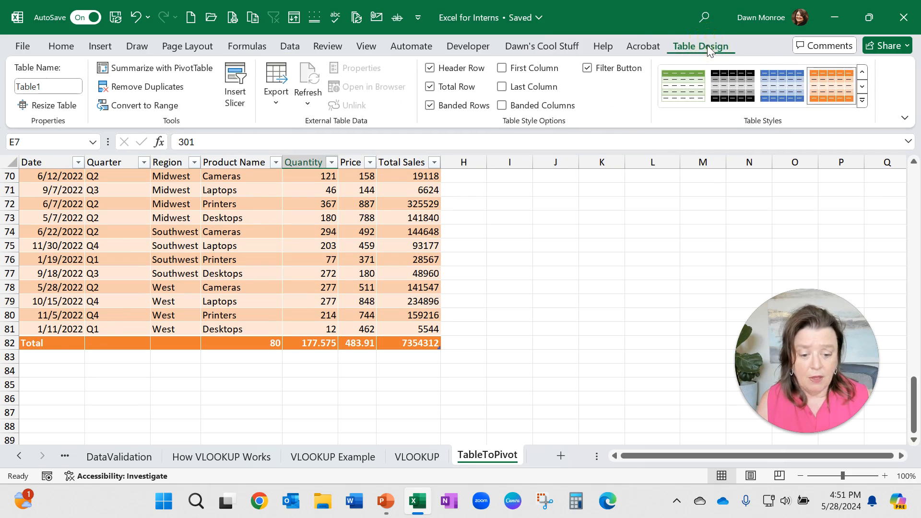
{"action": "left_click", "coordinate": [429, 88]}
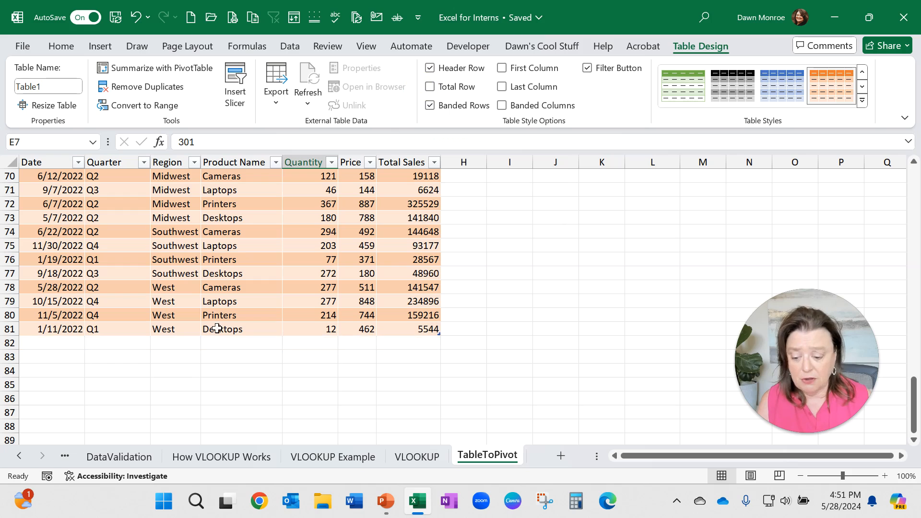
Step: Copy the last four data rows and paste them directly below the table so it expands to include them
{"action": "left_click_drag", "start_coordinate": [56, 291], "coordinate": [440, 329]}
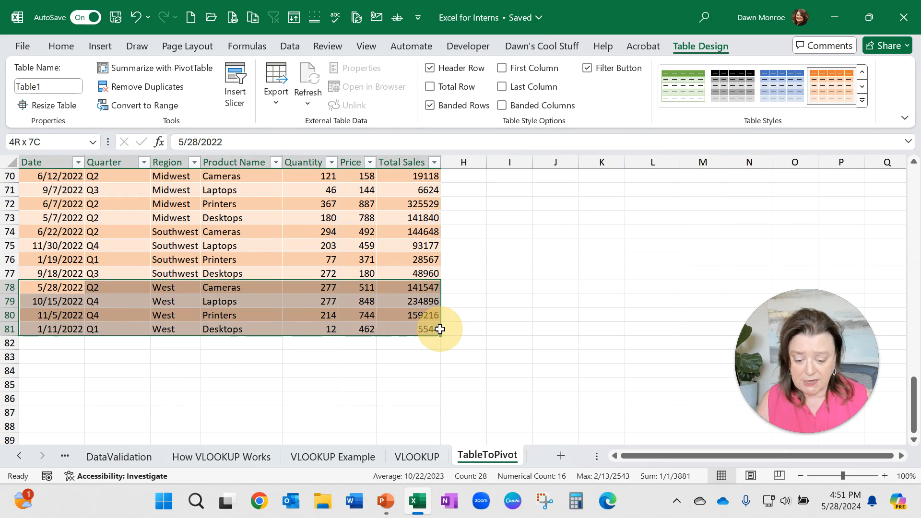
{"action": "key", "text": "ctrl+c"}
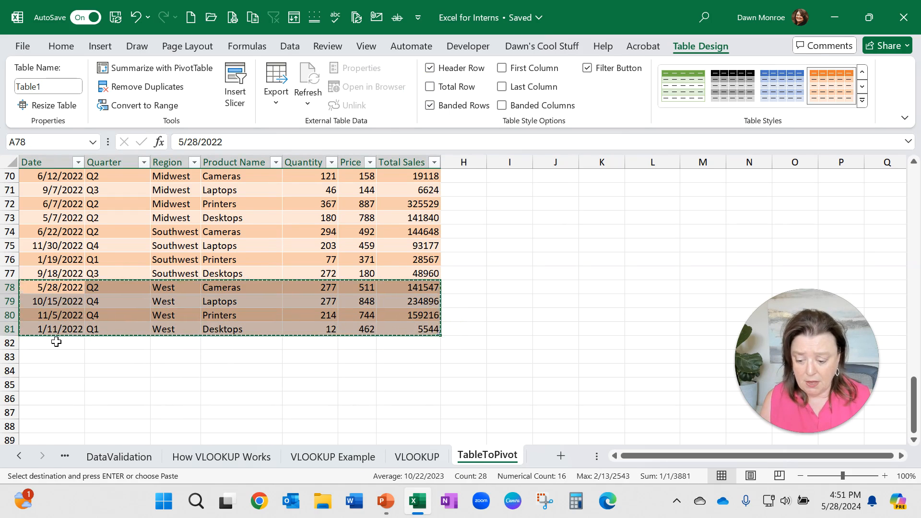
{"action": "left_click", "coordinate": [56, 341]}
{"action": "key", "text": "ctrl+v"}
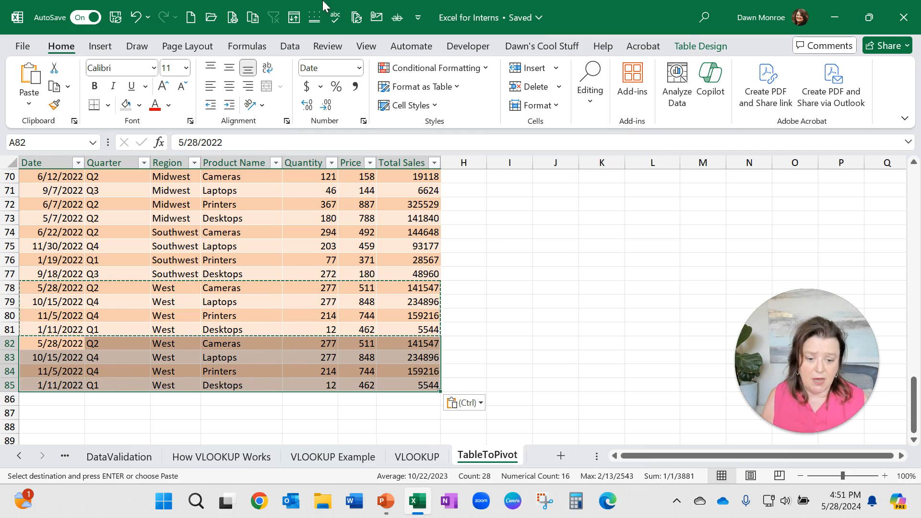
{"action": "left_click", "coordinate": [290, 46]}
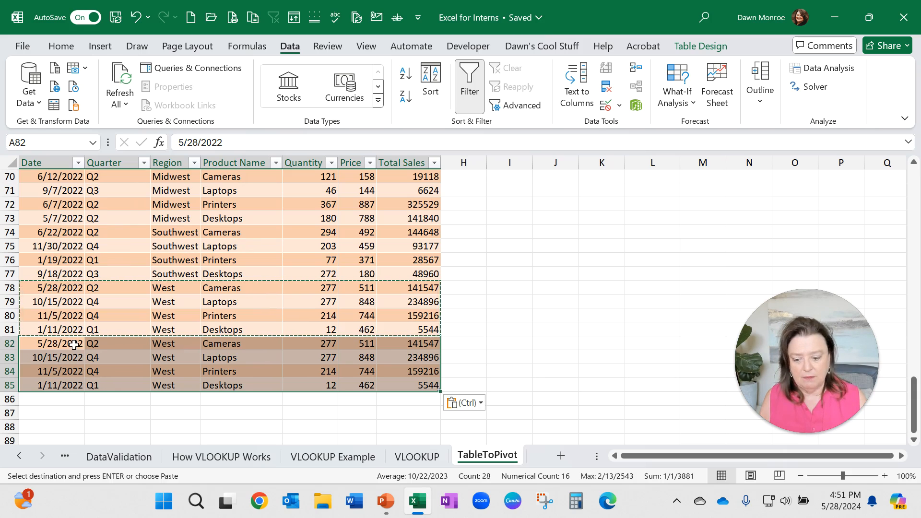
{"action": "left_click", "coordinate": [187, 380]}
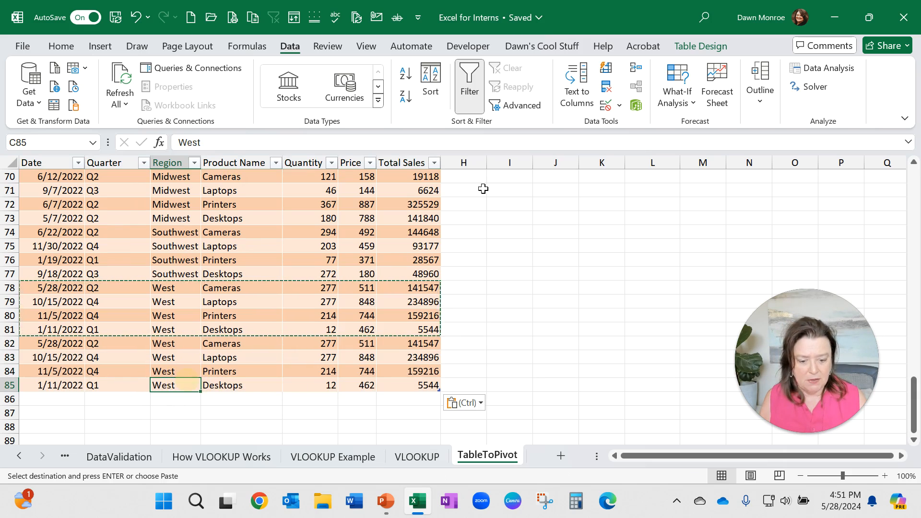
Step: Turn the table's total row back on
{"action": "left_click", "coordinate": [704, 51]}
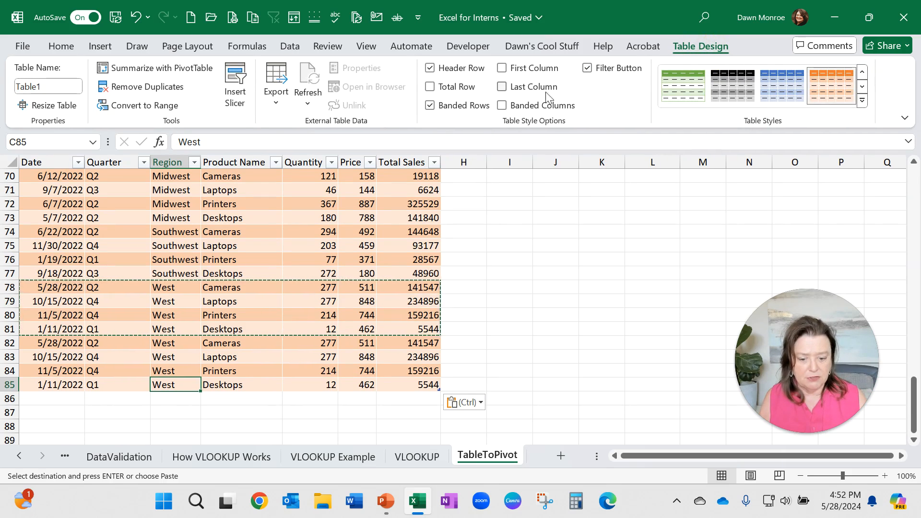
{"action": "left_click", "coordinate": [430, 87]}
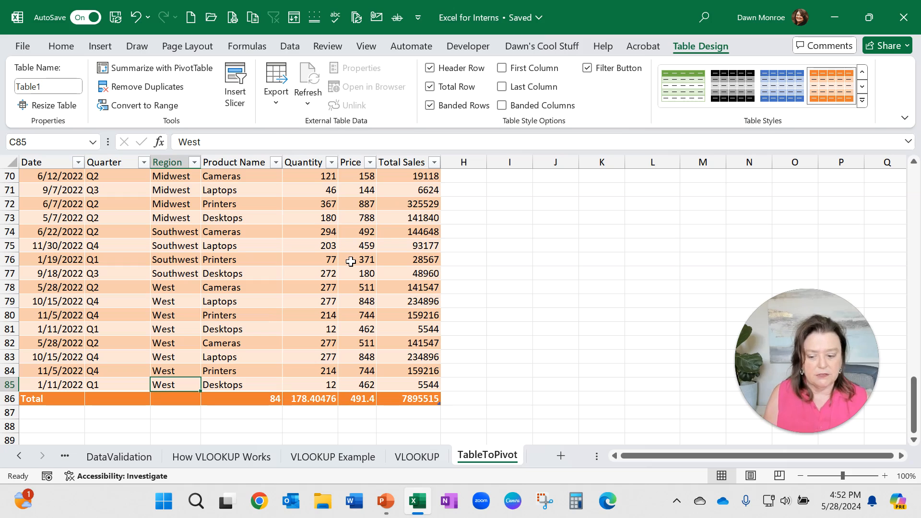
Step: Insert slicers for the table's Quarter, Region and Product Name fields
{"action": "scroll", "coordinate": [266, 255], "scroll_direction": "up", "scroll_amount": 20}
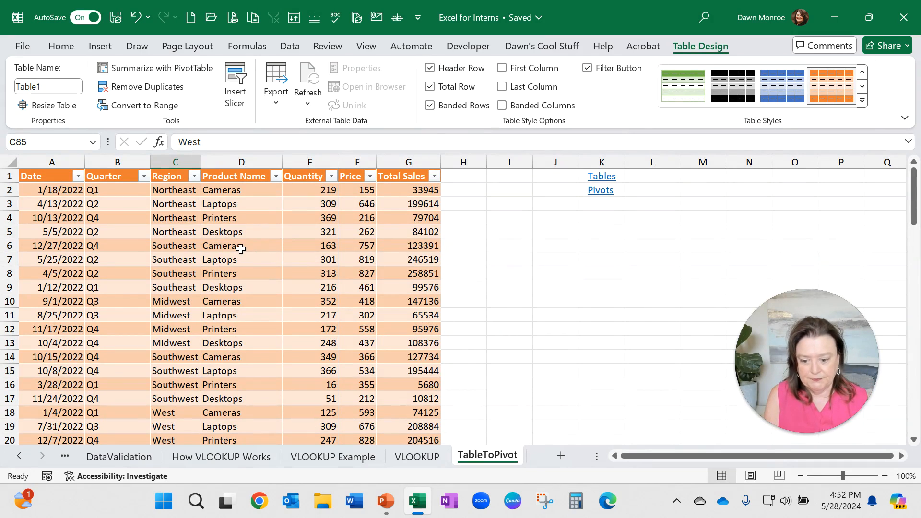
{"action": "left_click", "coordinate": [241, 248]}
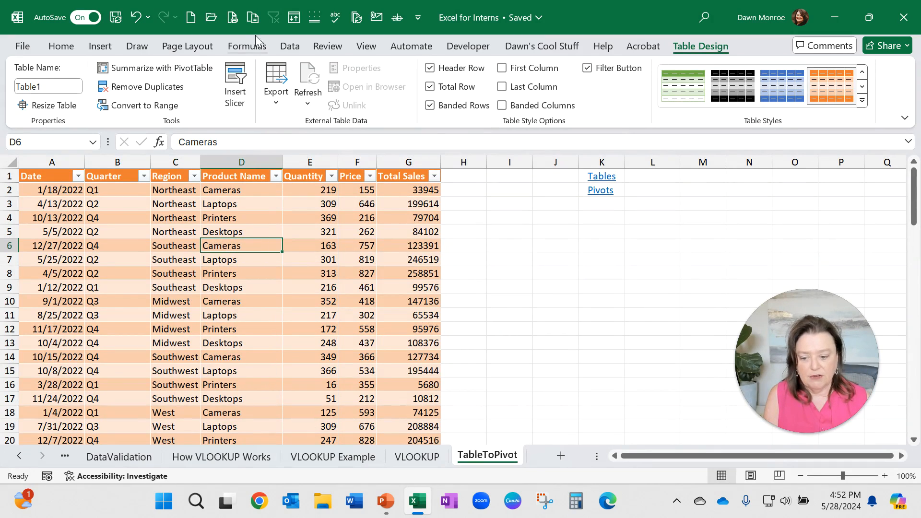
{"action": "left_click", "coordinate": [235, 89]}
{"action": "left_click_drag", "start_coordinate": [445, 108], "coordinate": [393, 192]}
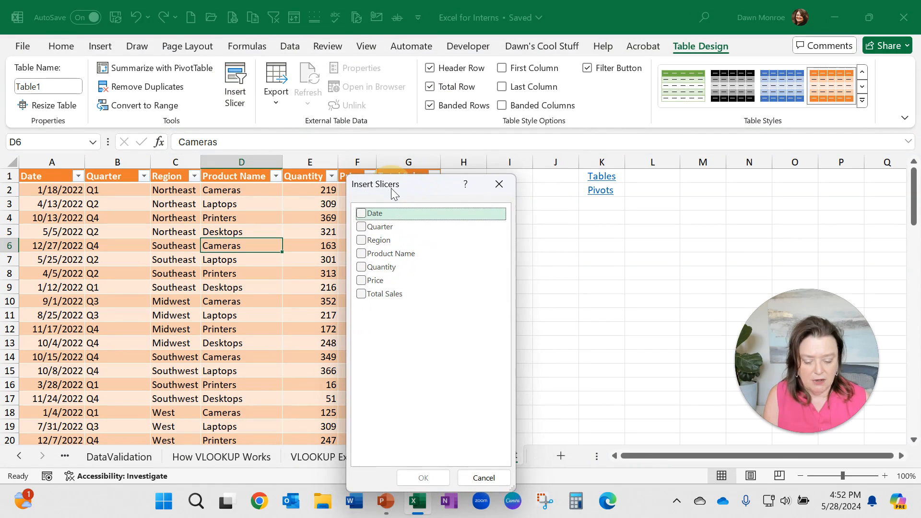
{"action": "left_click", "coordinate": [362, 227]}
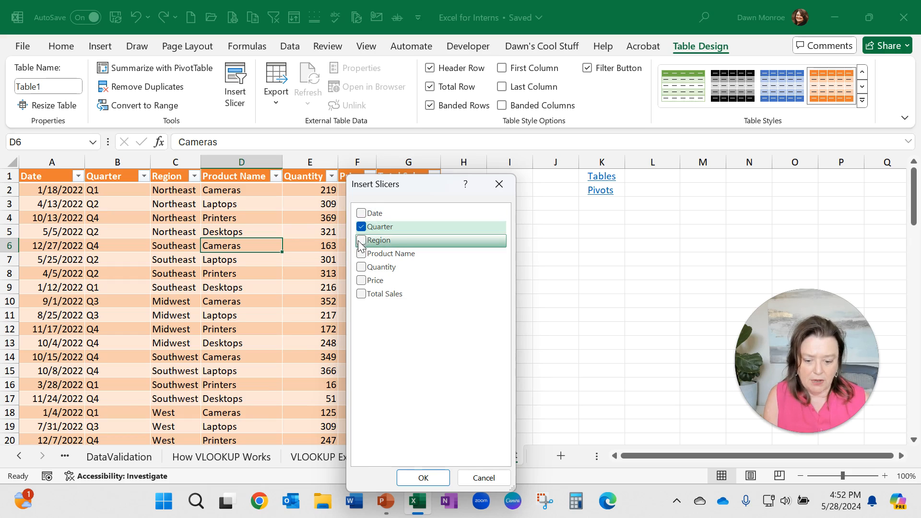
{"action": "left_click", "coordinate": [361, 241]}
{"action": "left_click", "coordinate": [363, 254]}
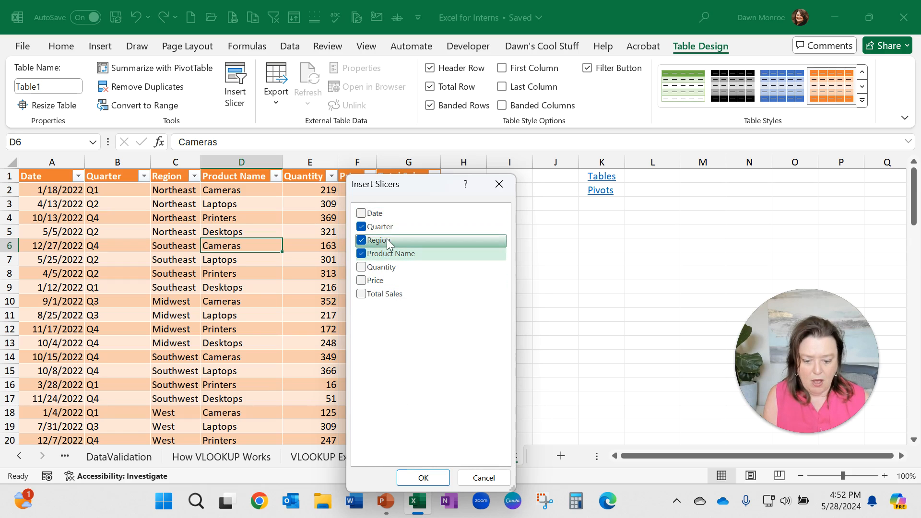
{"action": "left_click", "coordinate": [420, 479]}
Step: Arrange the three slicers beside the table and shrink the Quarter slicer to about 1.41 by 2.22 inches
{"action": "left_click_drag", "start_coordinate": [497, 263], "coordinate": [763, 218]}
{"action": "left_click_drag", "start_coordinate": [439, 225], "coordinate": [604, 219]}
{"action": "left_click_drag", "start_coordinate": [409, 188], "coordinate": [465, 222]}
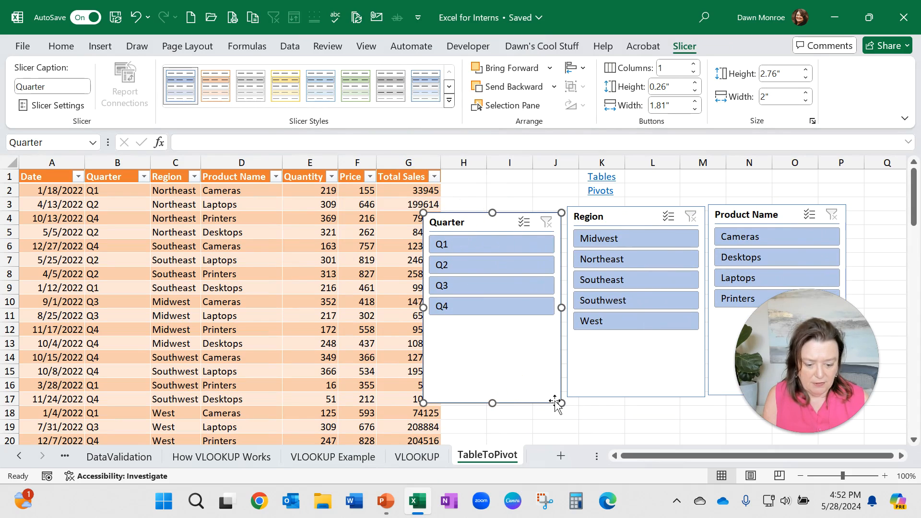
{"action": "left_click_drag", "start_coordinate": [560, 401], "coordinate": [520, 366]}
{"action": "left_click_drag", "start_coordinate": [456, 218], "coordinate": [495, 217]}
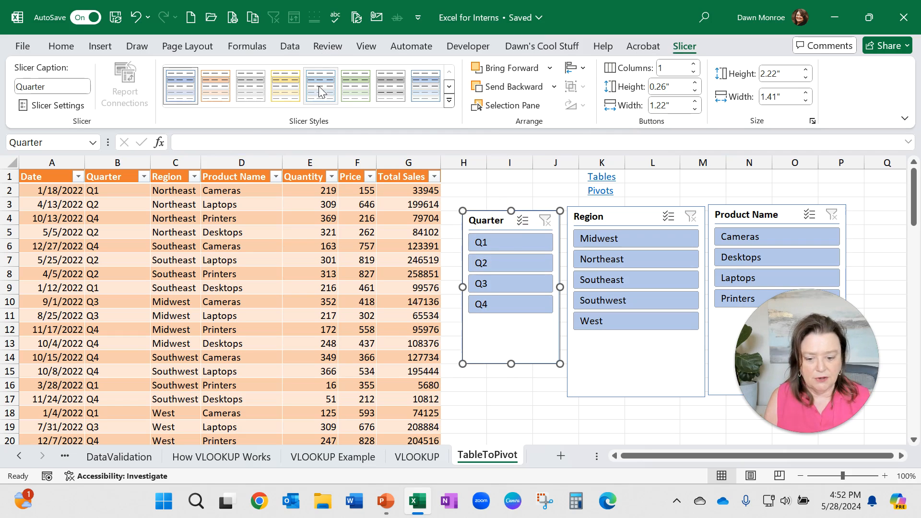
Step: Apply a green slicer style to the Quarter slicer and a yellow style to the Region slicer
{"action": "left_click", "coordinate": [355, 86]}
{"action": "left_click", "coordinate": [617, 220]}
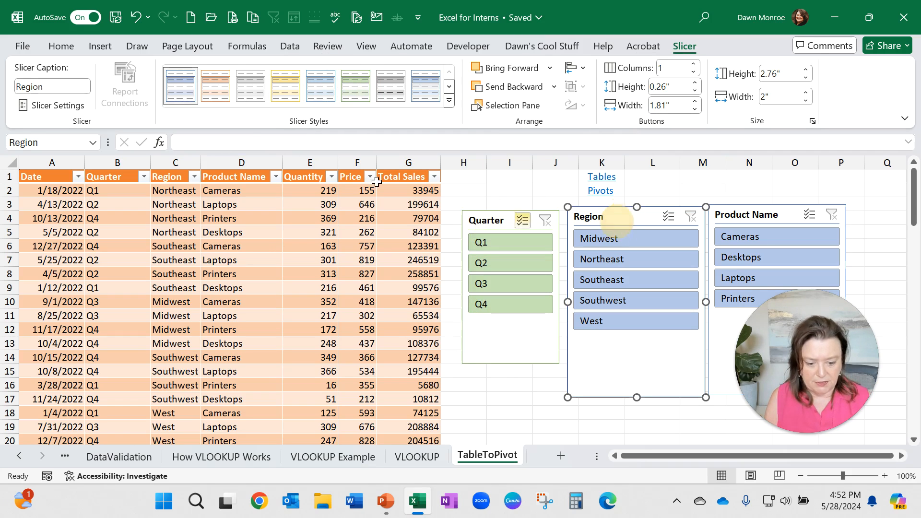
{"action": "left_click", "coordinate": [285, 86]}
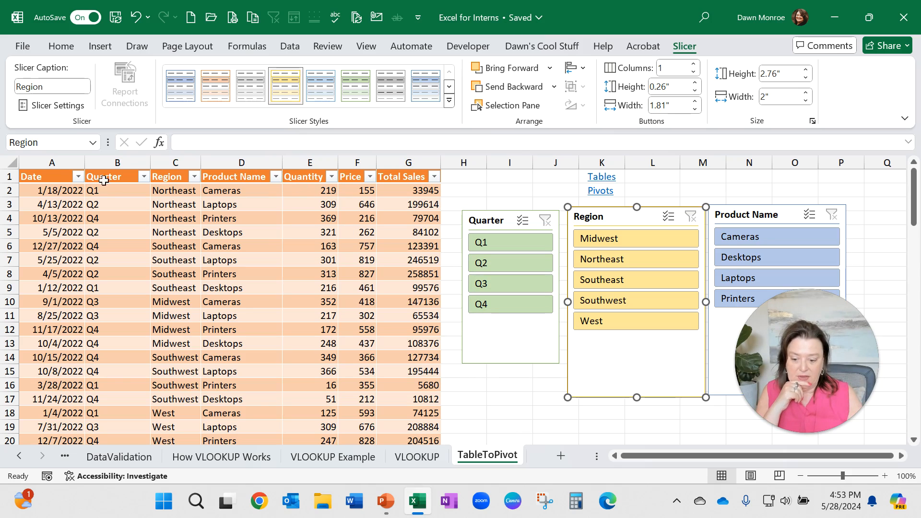
Step: Filter the table with the Quarter slicer by Q2, Q3 and Q1, then clear the slicer filter and check the Quarter column filter
{"action": "left_click", "coordinate": [144, 178]}
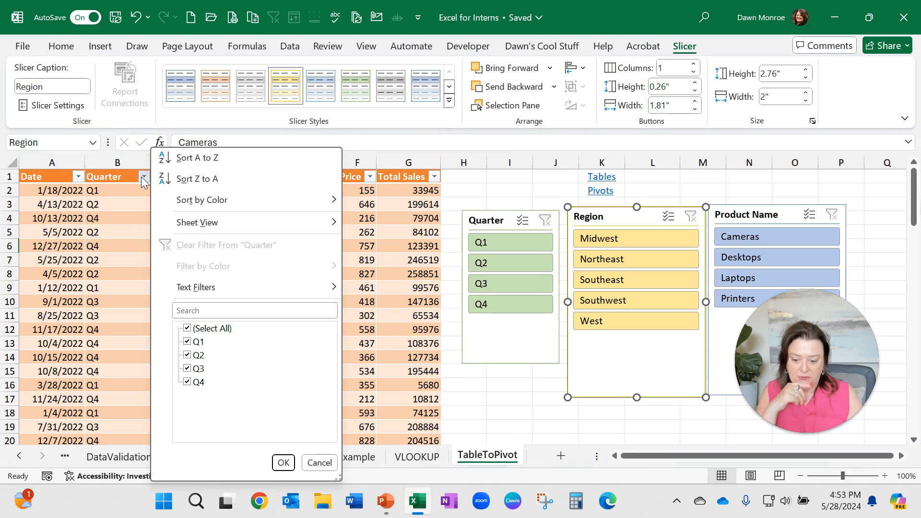
{"action": "left_click", "coordinate": [142, 178]}
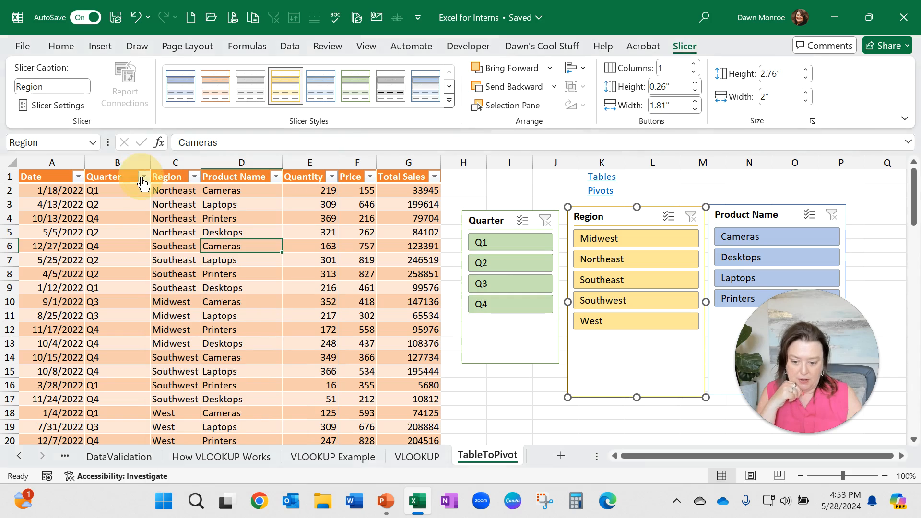
{"action": "left_click", "coordinate": [497, 259]}
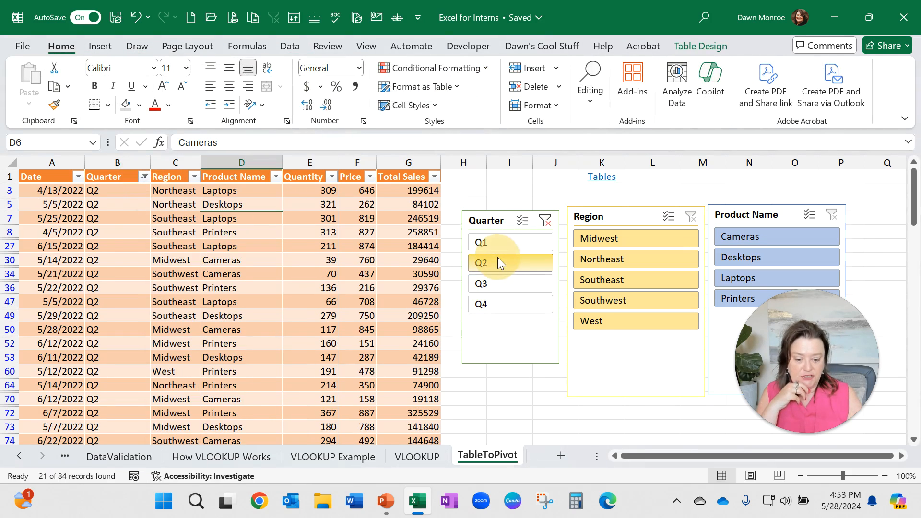
{"action": "left_click", "coordinate": [496, 284]}
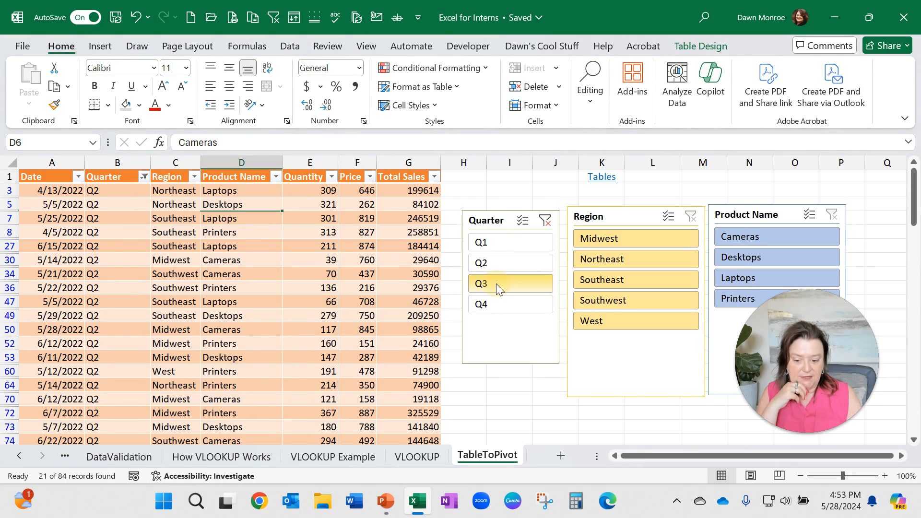
{"action": "left_click", "coordinate": [512, 245]}
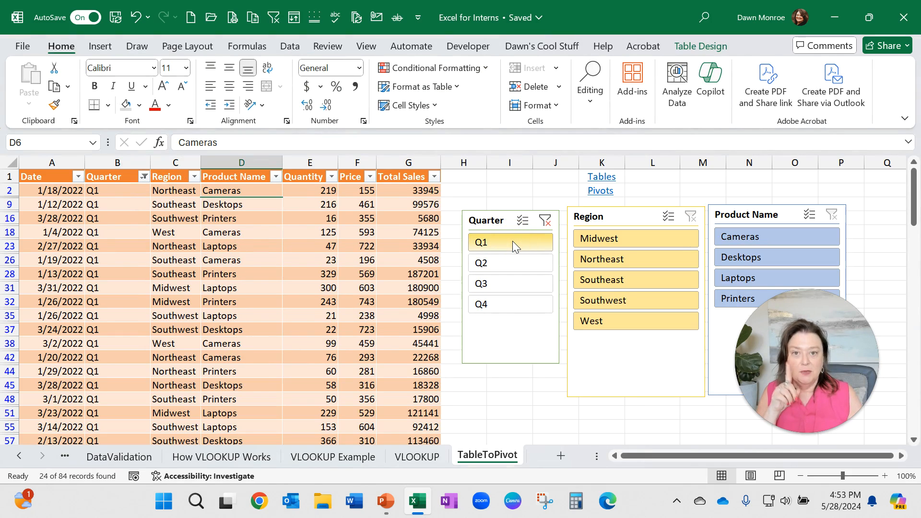
{"action": "left_click", "coordinate": [545, 220]}
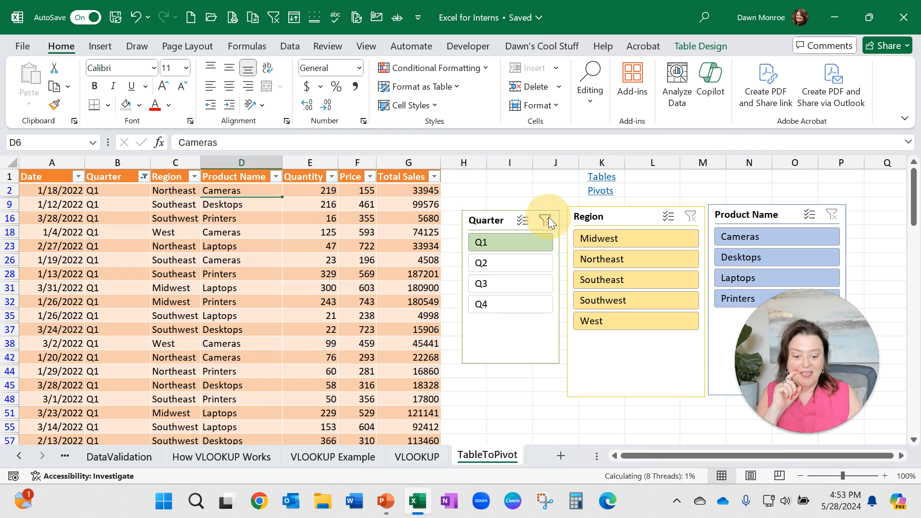
{"action": "left_click", "coordinate": [144, 176]}
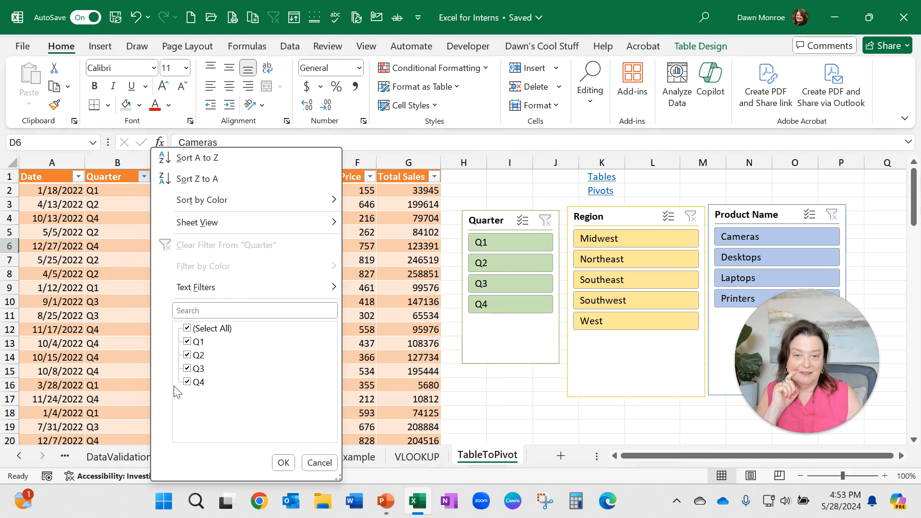
{"action": "left_click", "coordinate": [490, 227]}
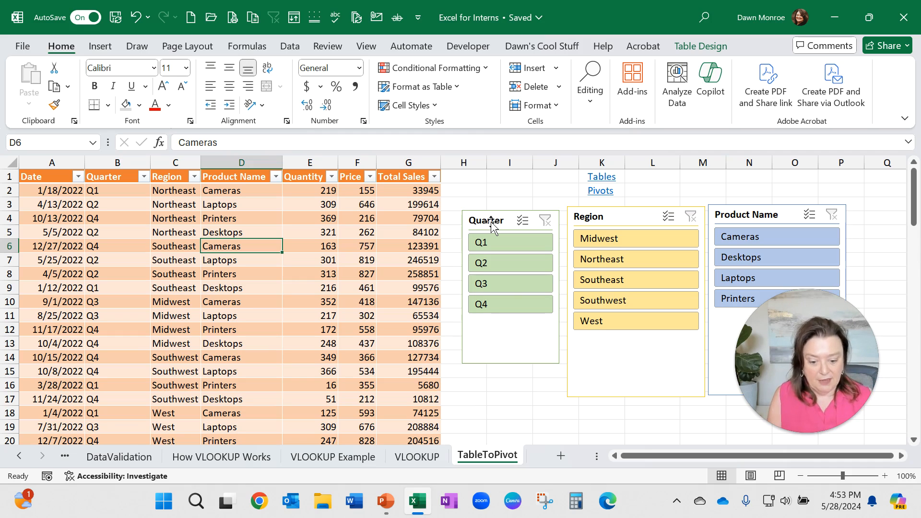
Step: Combine slicer filters for Northeast, Q2 and Desktops, then clear the filters on all three slicers
{"action": "left_click", "coordinate": [618, 258]}
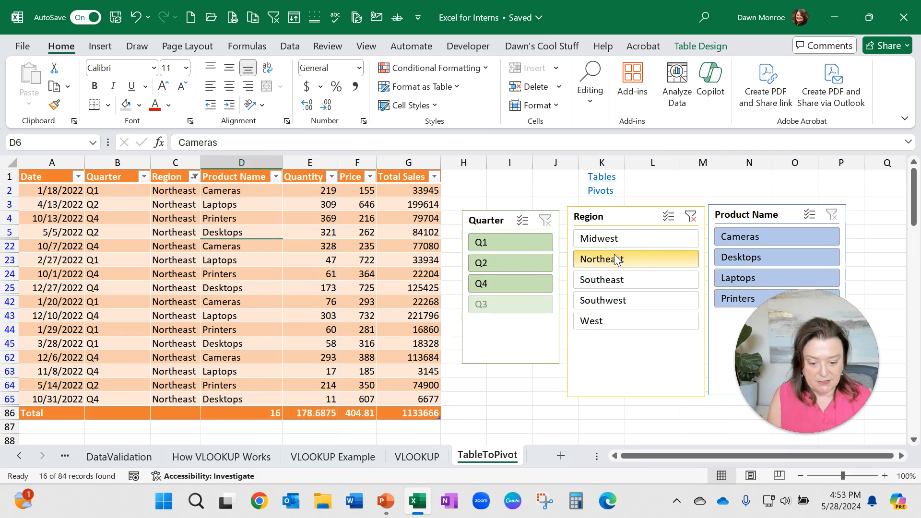
{"action": "left_click", "coordinate": [494, 262]}
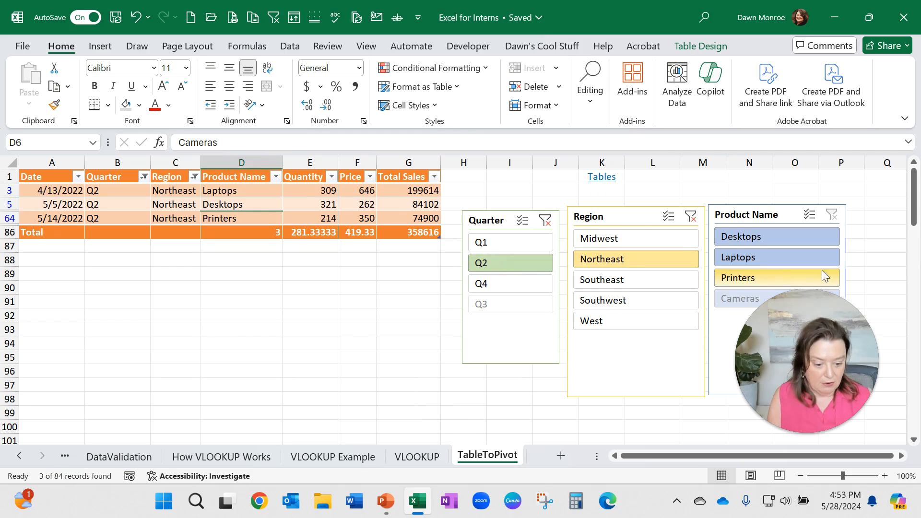
{"action": "left_click", "coordinate": [793, 238]}
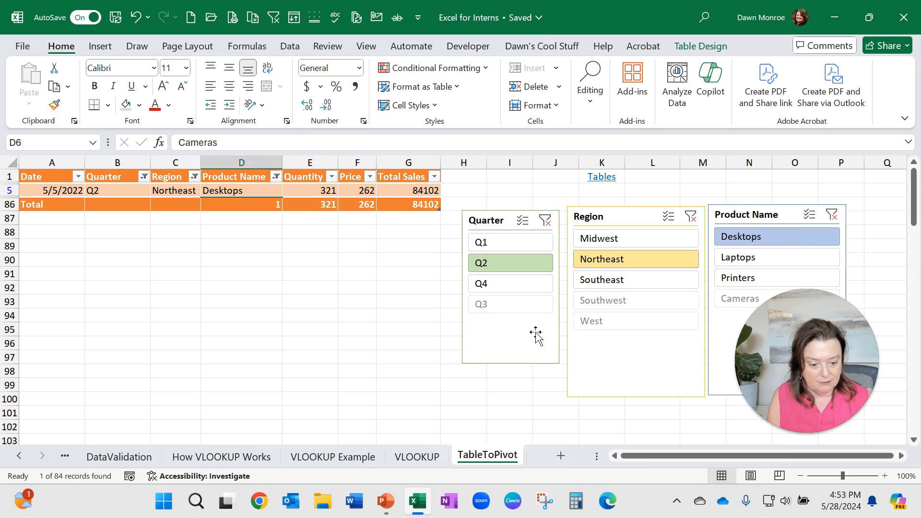
{"action": "left_click", "coordinate": [544, 220]}
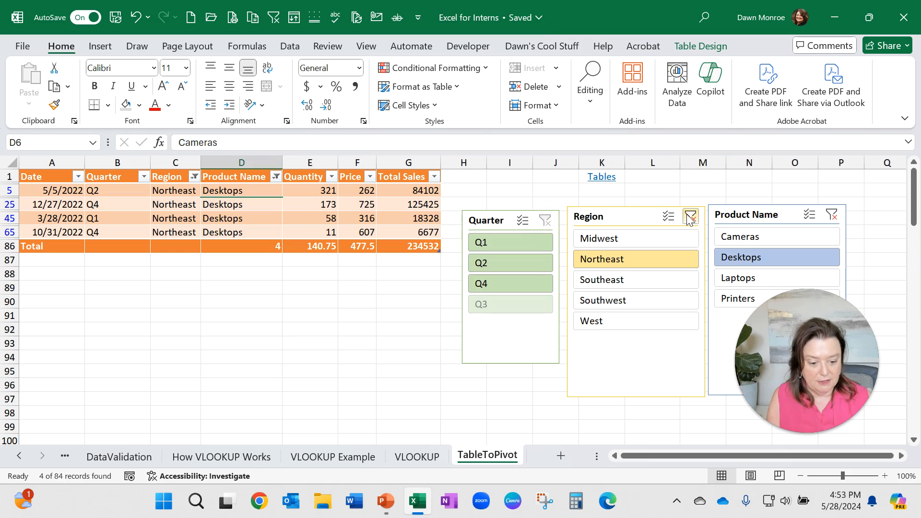
{"action": "left_click", "coordinate": [691, 217]}
{"action": "left_click", "coordinate": [834, 212]}
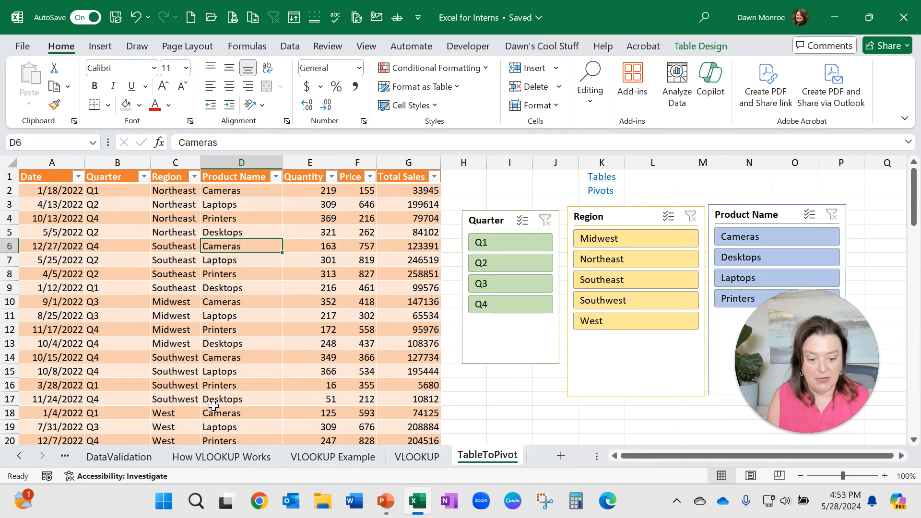
Step: Summarize the table with a PivotTable placed on a new worksheet
{"action": "left_click", "coordinate": [721, 47]}
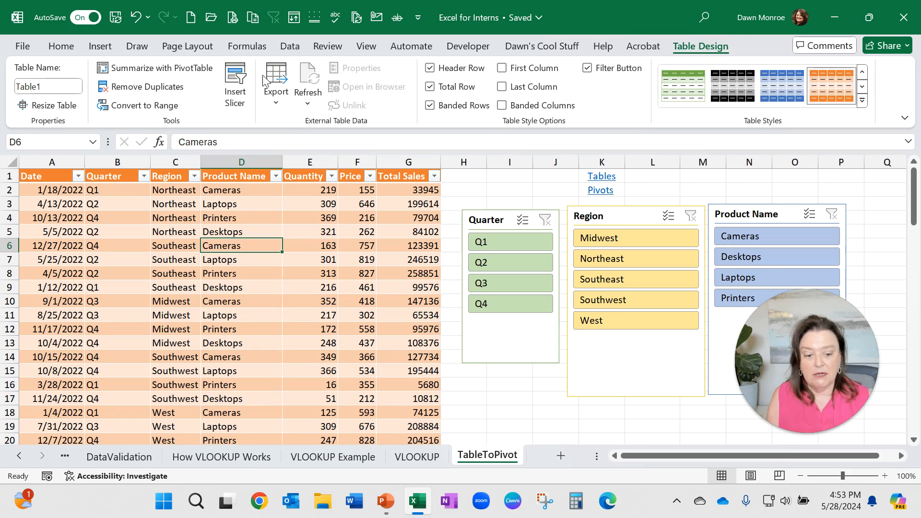
{"action": "left_click", "coordinate": [150, 68]}
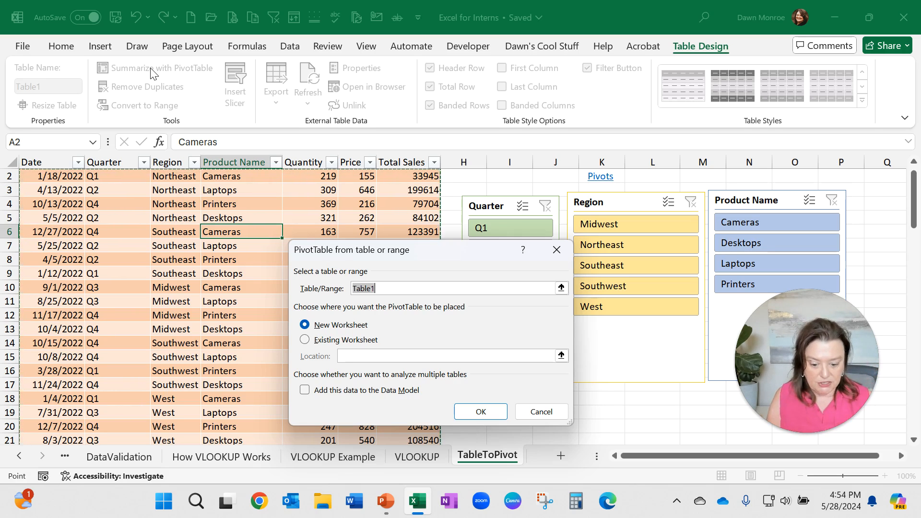
{"action": "left_click", "coordinate": [481, 413]}
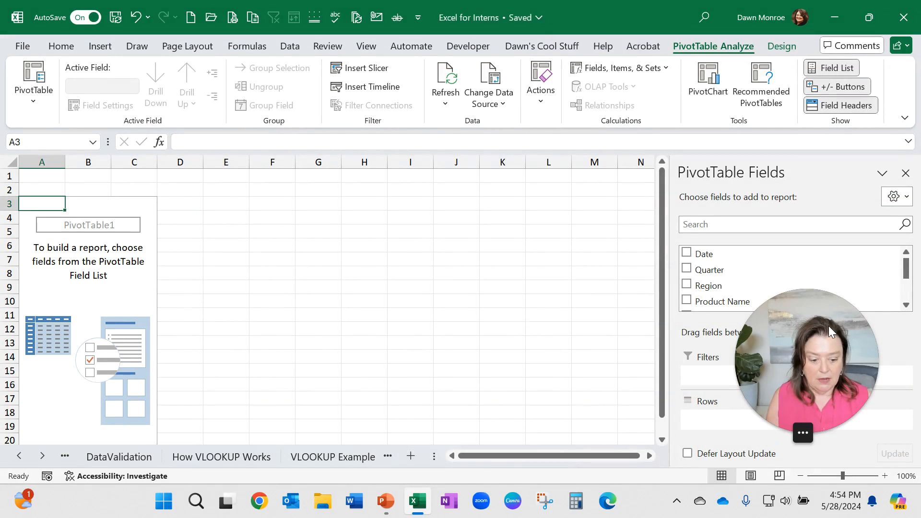
Step: Build the PivotTable with Region in Rows, Quarter in Columns and Total Sales summed in Values
{"action": "left_click_drag", "start_coordinate": [827, 327], "coordinate": [566, 387]}
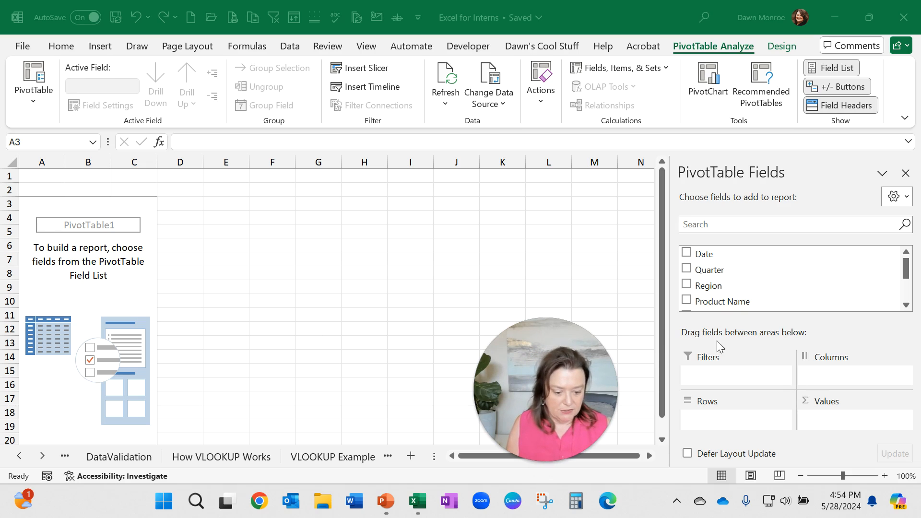
{"action": "left_click", "coordinate": [688, 290]}
{"action": "left_click", "coordinate": [687, 286]}
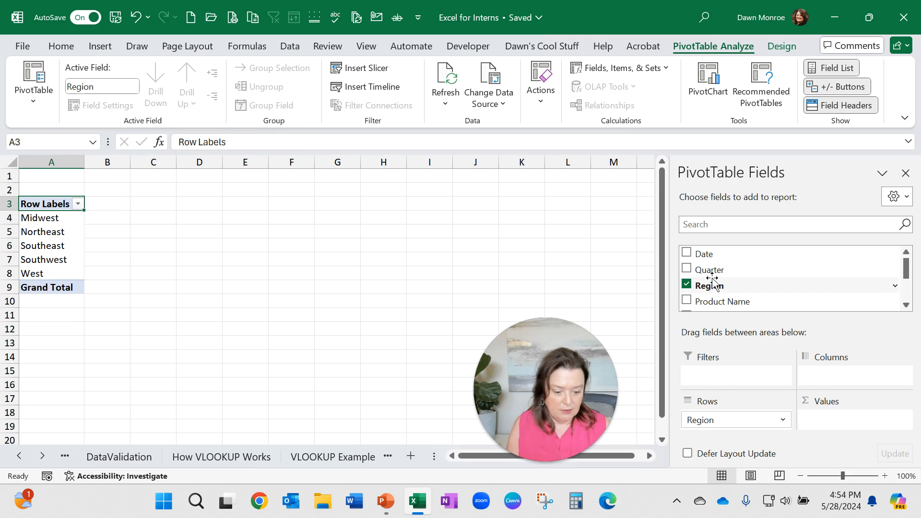
{"action": "left_click_drag", "start_coordinate": [703, 270], "coordinate": [836, 379]}
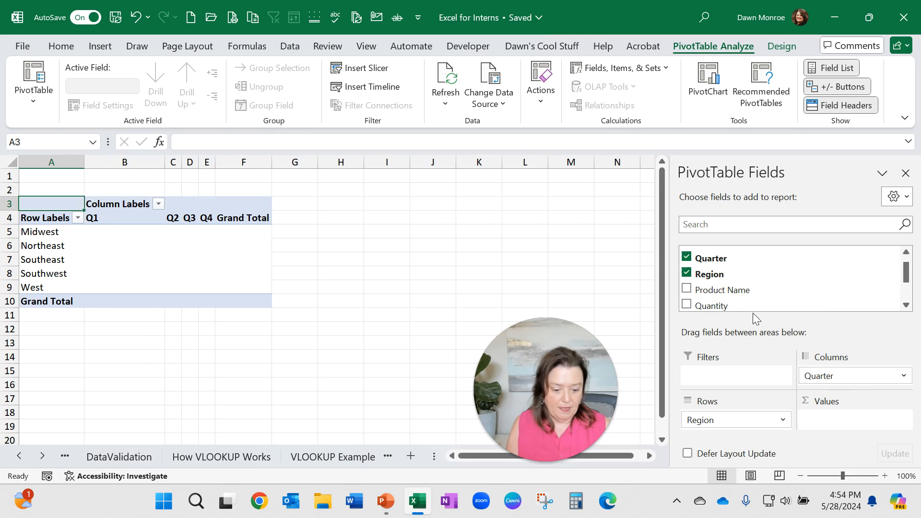
{"action": "scroll", "coordinate": [777, 267], "scroll_direction": "down", "scroll_amount": 3}
{"action": "left_click_drag", "start_coordinate": [707, 287], "coordinate": [852, 418]}
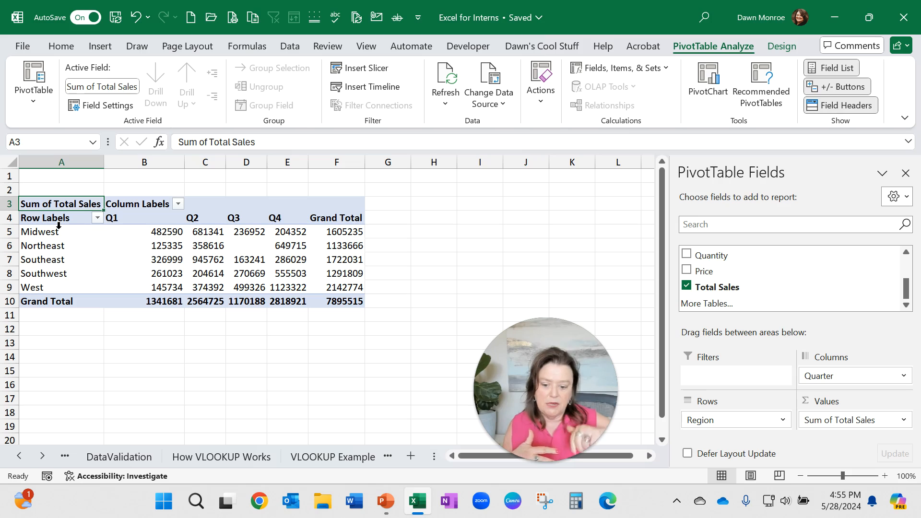
Step: Move the Quarter field from Columns into Rows beneath Region
{"action": "left_click", "coordinate": [160, 234]}
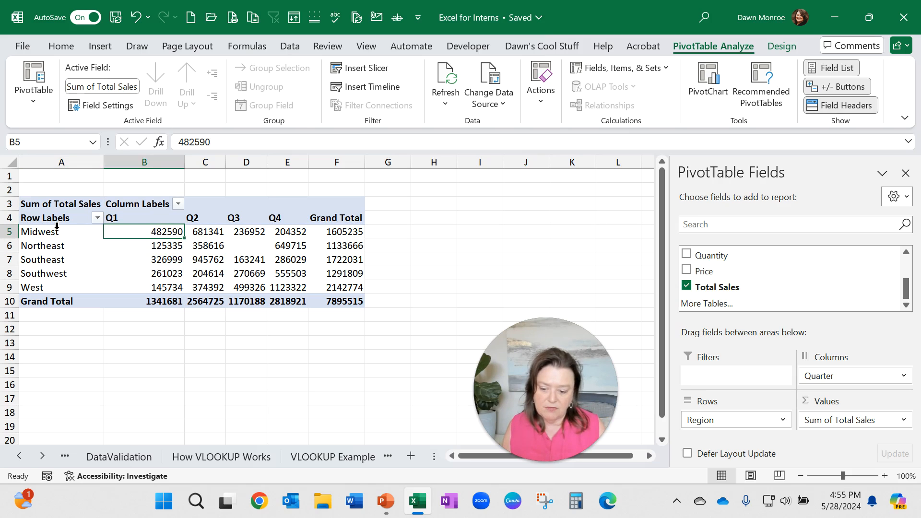
{"action": "left_click", "coordinate": [206, 274]}
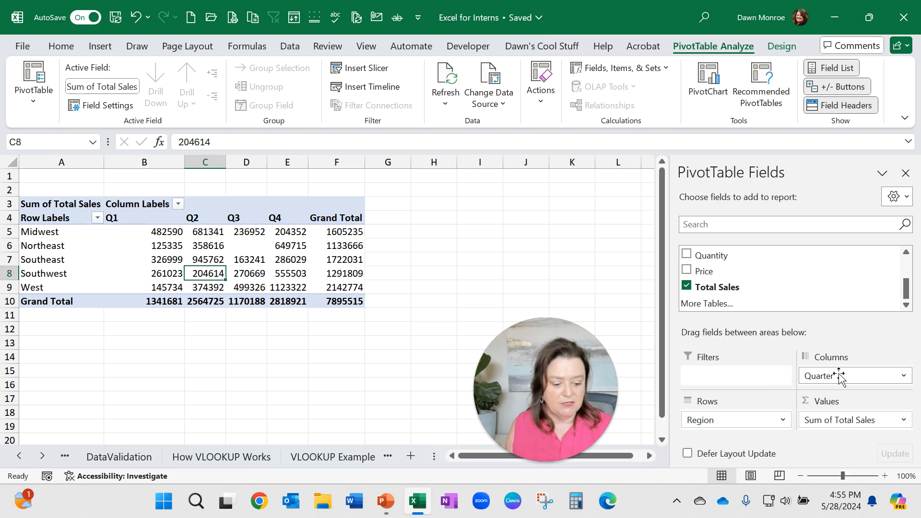
{"action": "left_click_drag", "start_coordinate": [840, 377], "coordinate": [731, 428]}
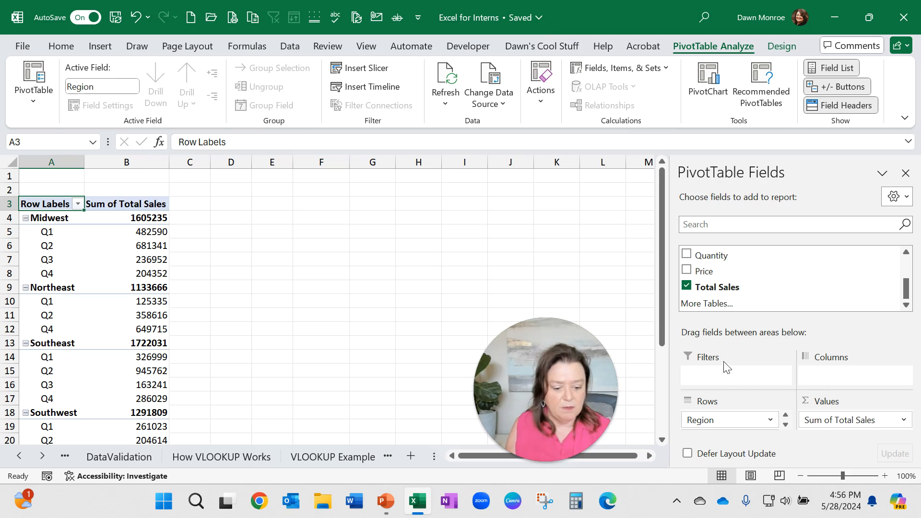
{"action": "scroll", "coordinate": [776, 289], "scroll_direction": "up", "scroll_amount": 3}
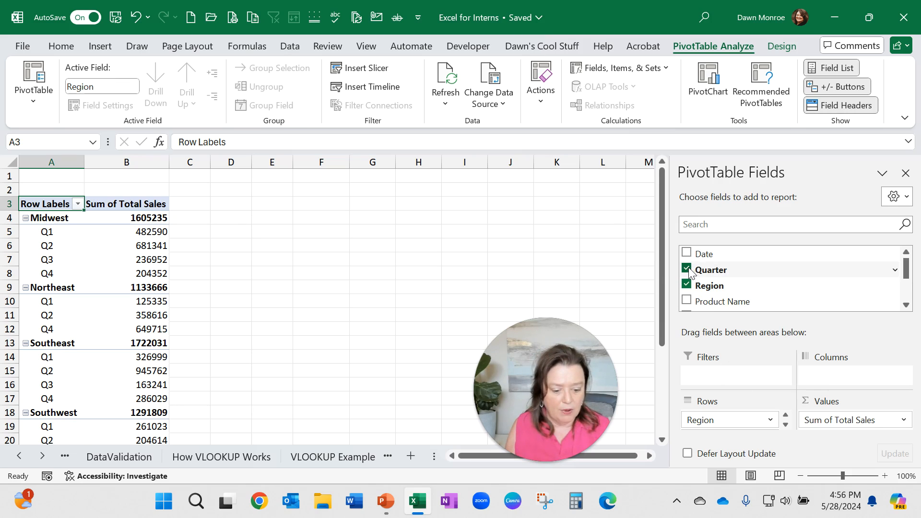
Step: Replace Quarter with Product Name beneath Region in the PivotTable rows
{"action": "left_click", "coordinate": [687, 270]}
{"action": "left_click_drag", "start_coordinate": [718, 303], "coordinate": [749, 427]}
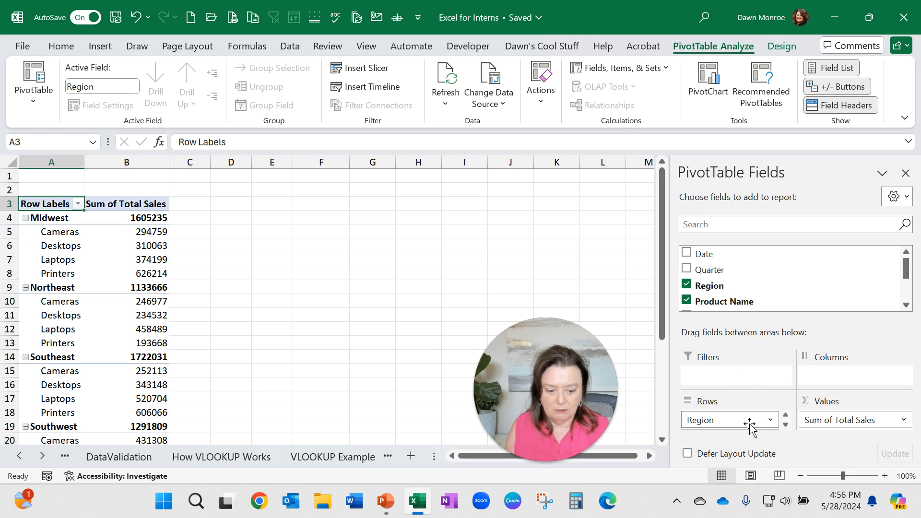
Step: Remove Product Name from the PivotTable rows, leaving only Region
{"action": "left_click", "coordinate": [686, 301]}
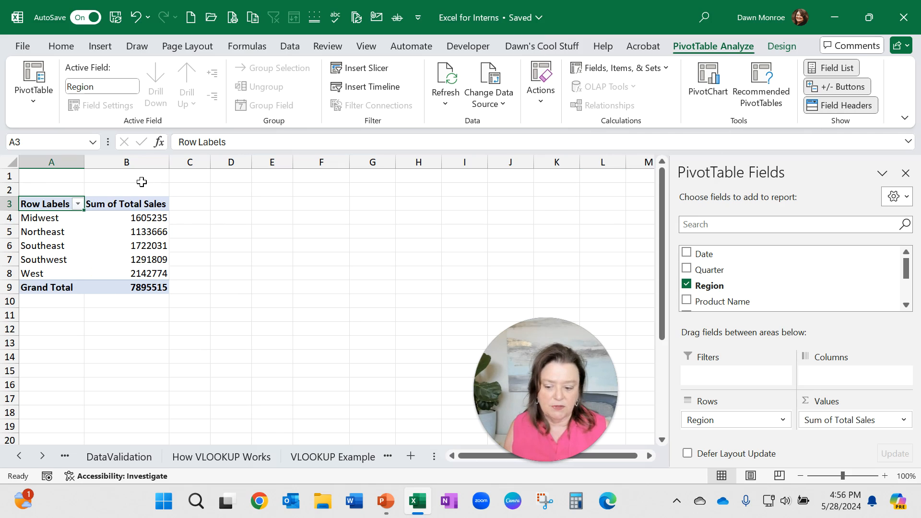
{"action": "left_click", "coordinate": [783, 47]}
{"action": "left_click", "coordinate": [725, 48]}
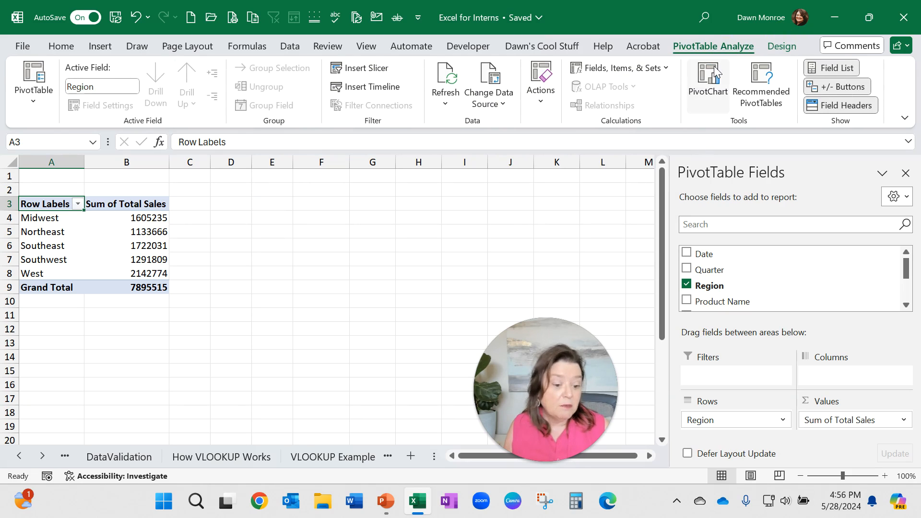
Step: Insert a Clustered Column PivotChart from the PivotTable and move it beside the table
{"action": "left_click", "coordinate": [715, 86]}
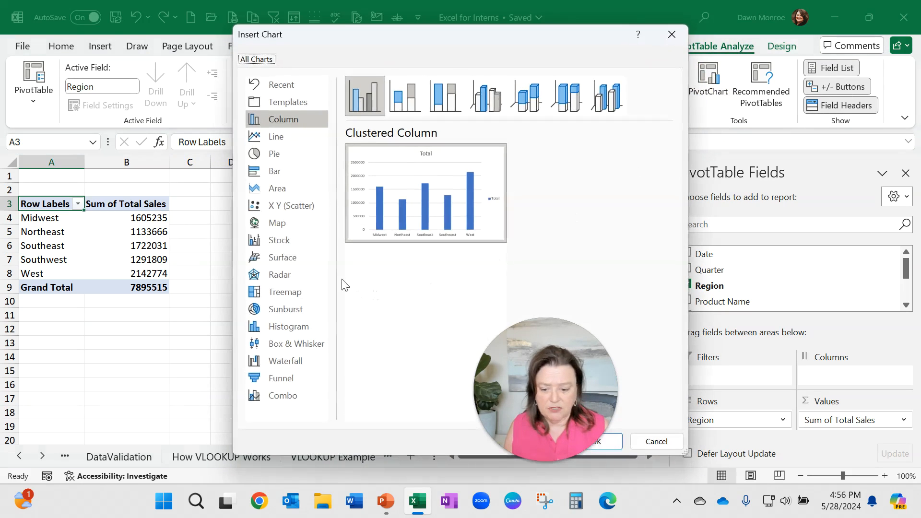
{"action": "mouse_move", "coordinate": [405, 196]}
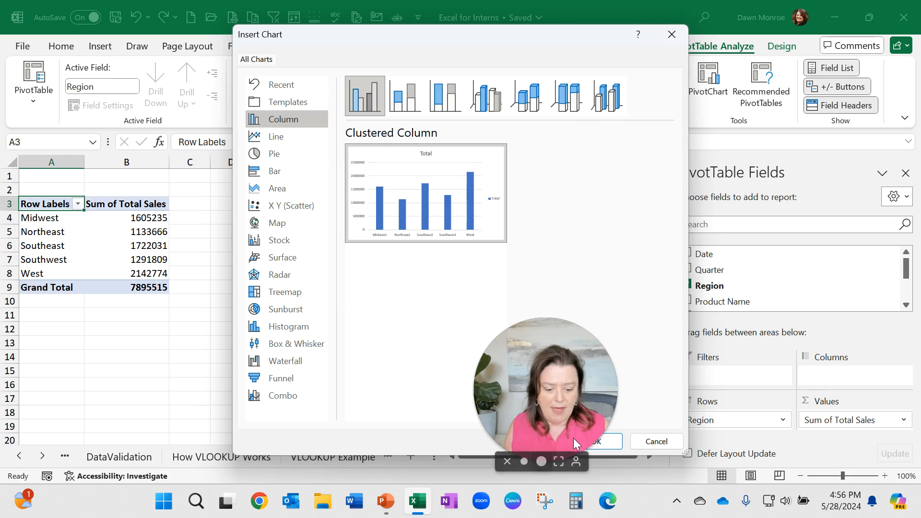
{"action": "left_click", "coordinate": [607, 444]}
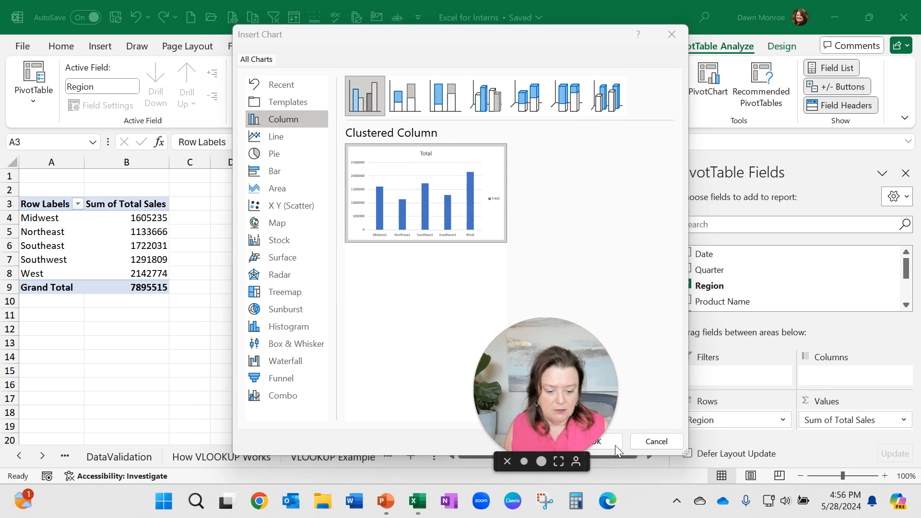
{"action": "left_click_drag", "start_coordinate": [595, 39], "coordinate": [735, 44]}
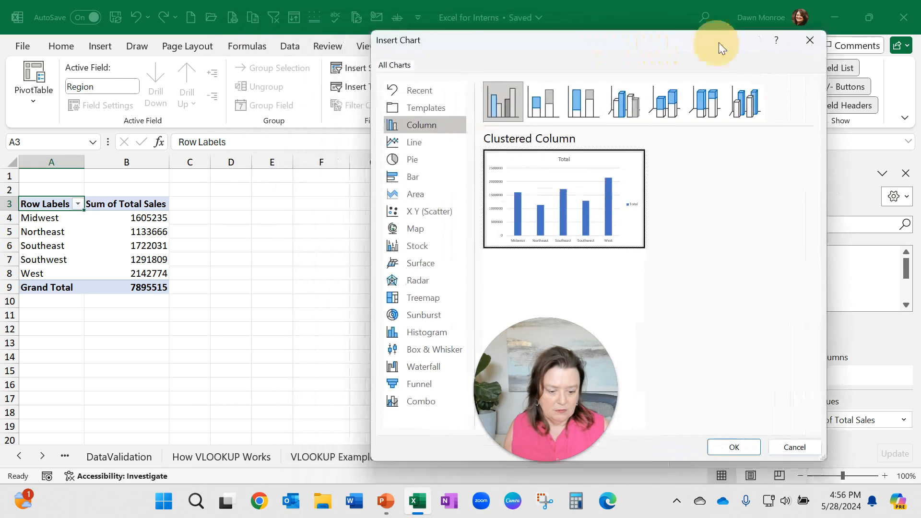
{"action": "left_click", "coordinate": [735, 447]}
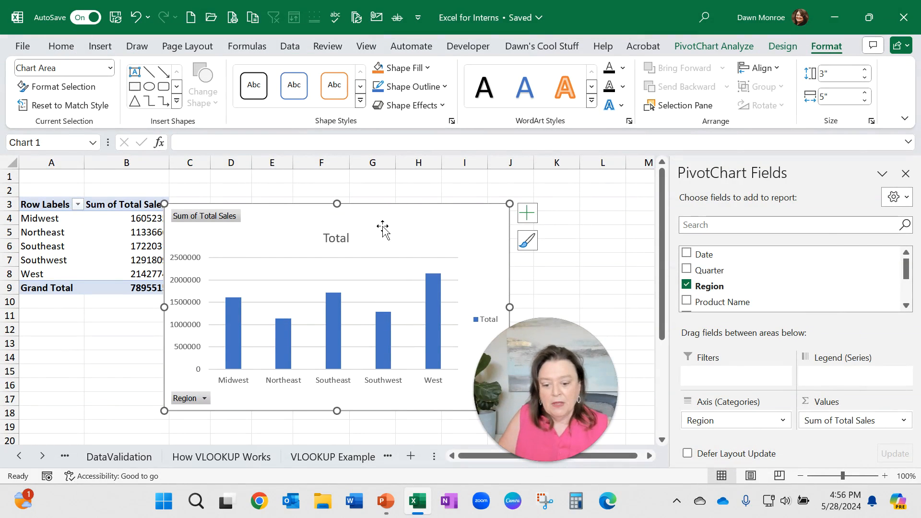
{"action": "left_click_drag", "start_coordinate": [382, 229], "coordinate": [479, 216]}
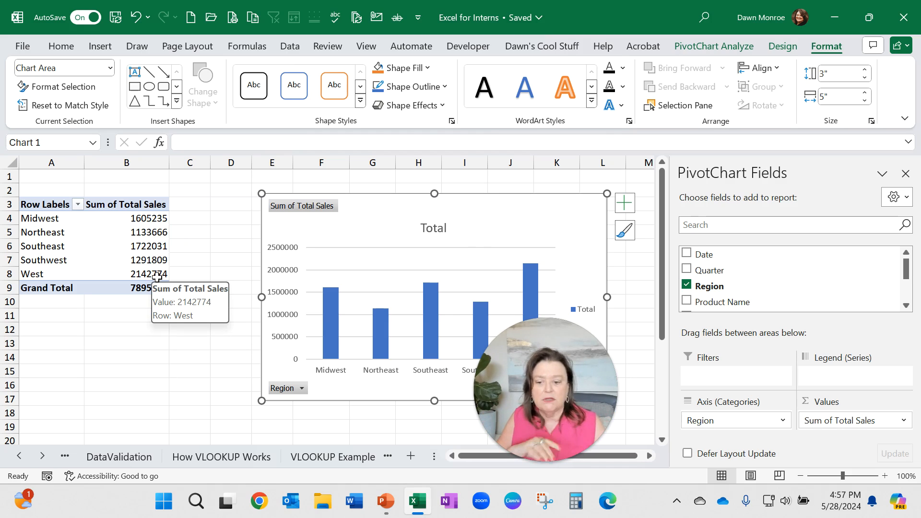
Step: Insert slicers for Quarter, Region and Product Name on the PivotTable
{"action": "left_click", "coordinate": [164, 220]}
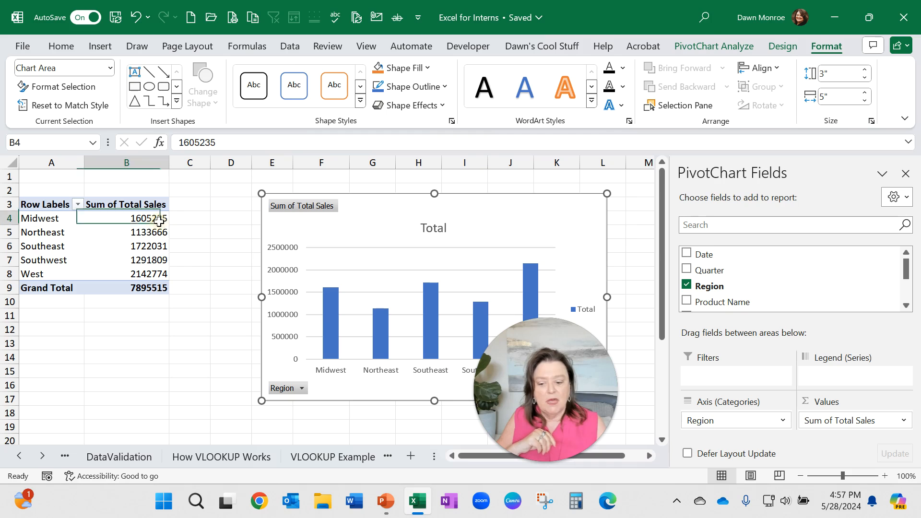
{"action": "left_click", "coordinate": [694, 47]}
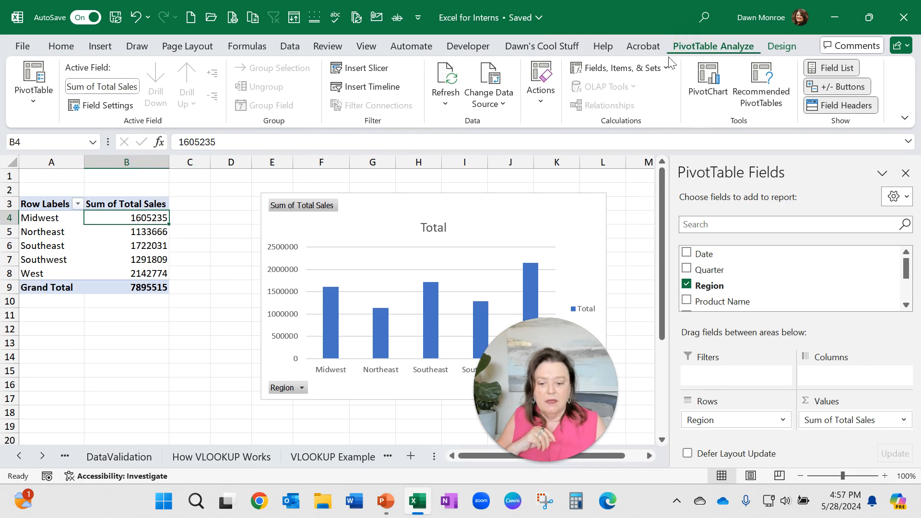
{"action": "left_click", "coordinate": [384, 72]}
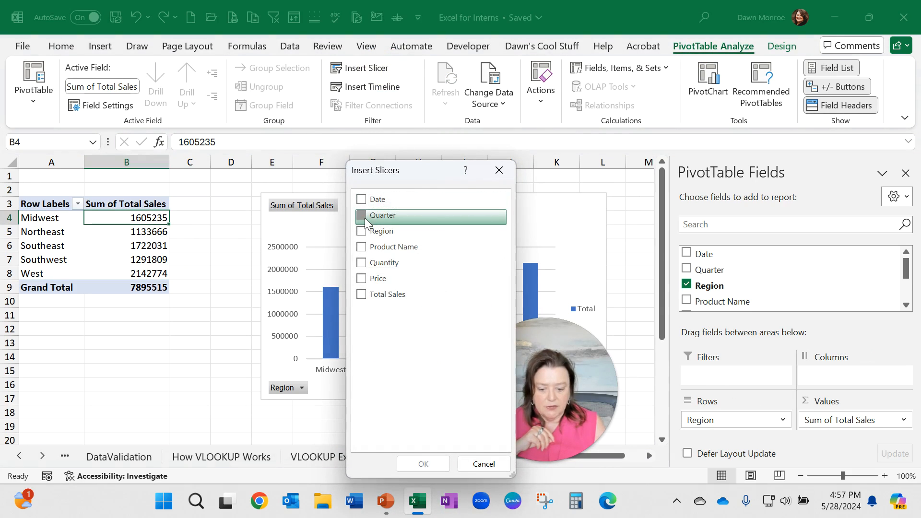
{"action": "left_click", "coordinate": [363, 216]}
{"action": "left_click", "coordinate": [361, 231]}
{"action": "left_click", "coordinate": [361, 246]}
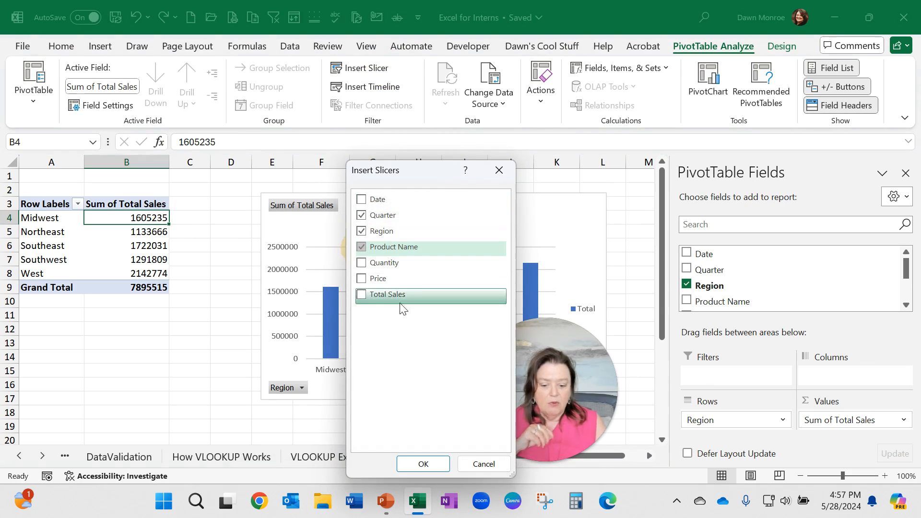
{"action": "left_click", "coordinate": [414, 465]}
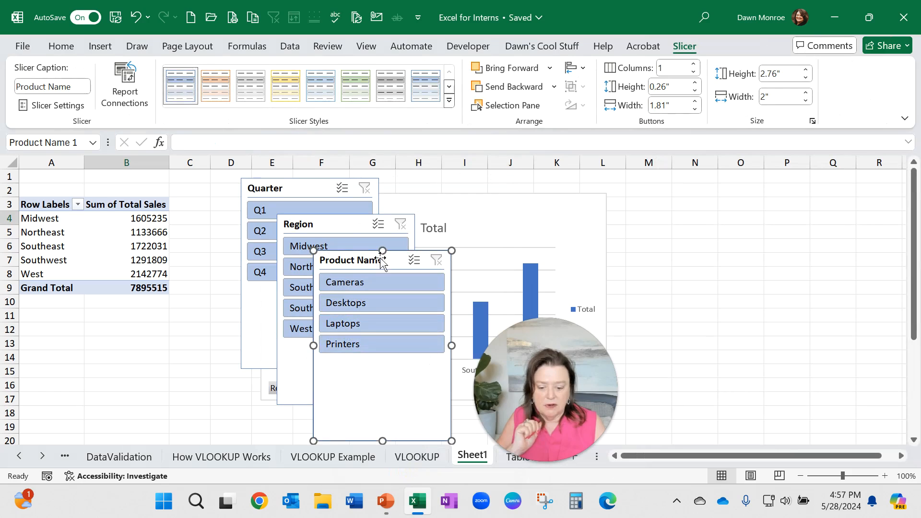
Step: Move the PivotChart aside and arrange the Quarter, Region and Product Name slicers in a row, resizing them
{"action": "left_click_drag", "start_coordinate": [513, 211], "coordinate": [760, 205]}
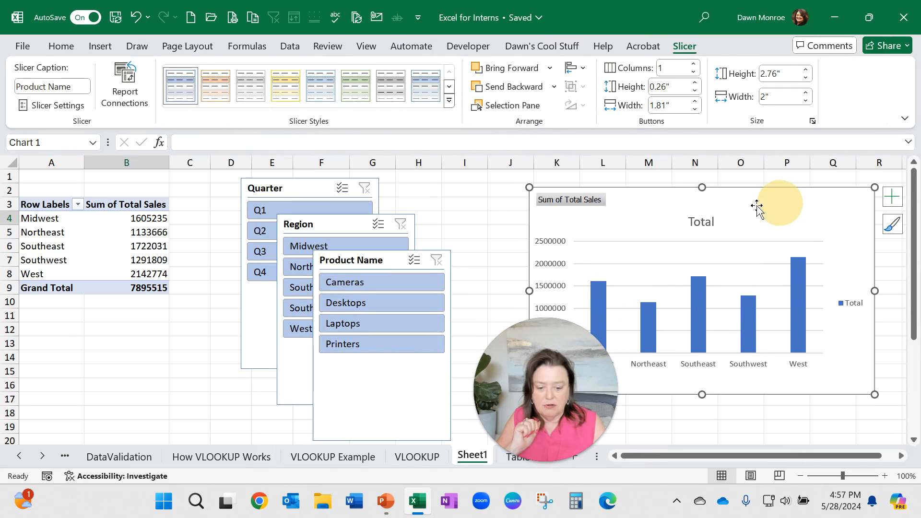
{"action": "left_click_drag", "start_coordinate": [276, 177], "coordinate": [232, 188]}
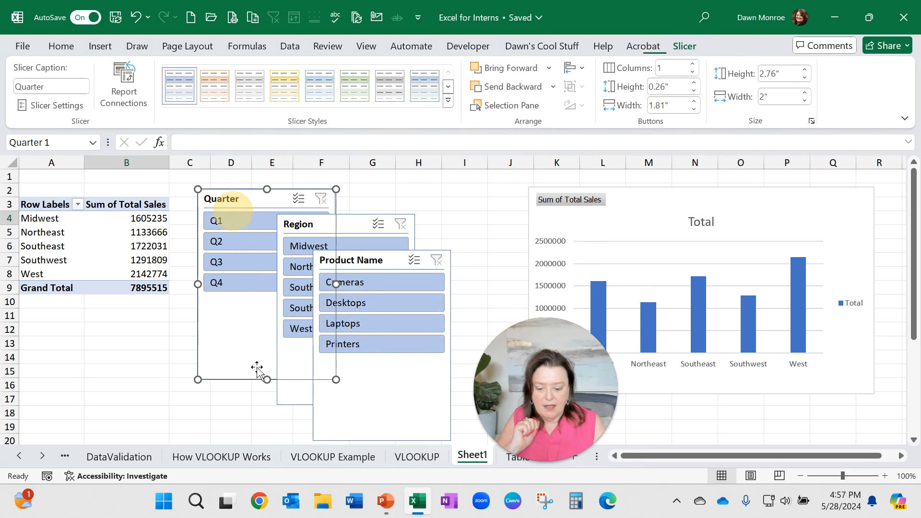
{"action": "left_click_drag", "start_coordinate": [336, 379], "coordinate": [285, 319]}
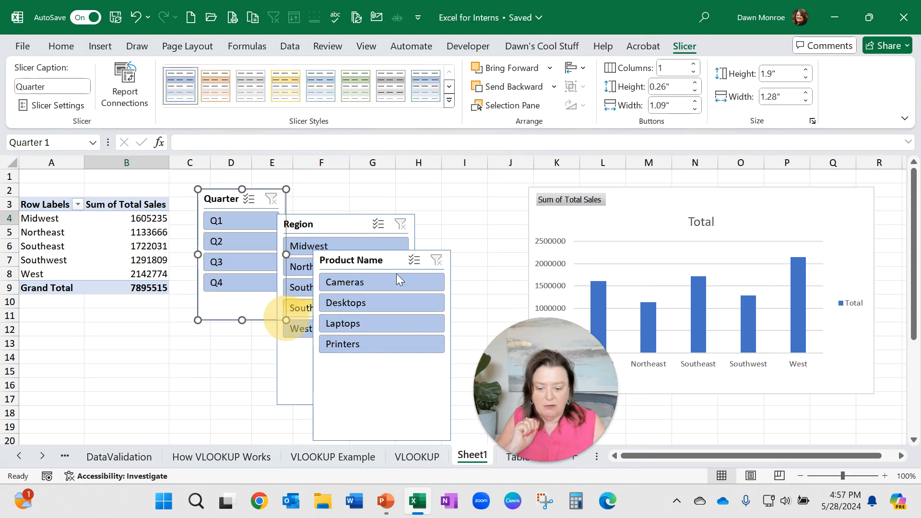
{"action": "left_click", "coordinate": [343, 221]}
{"action": "left_click_drag", "start_coordinate": [342, 221], "coordinate": [360, 198]}
{"action": "left_click_drag", "start_coordinate": [399, 265], "coordinate": [515, 202]}
{"action": "left_click", "coordinate": [422, 382]}
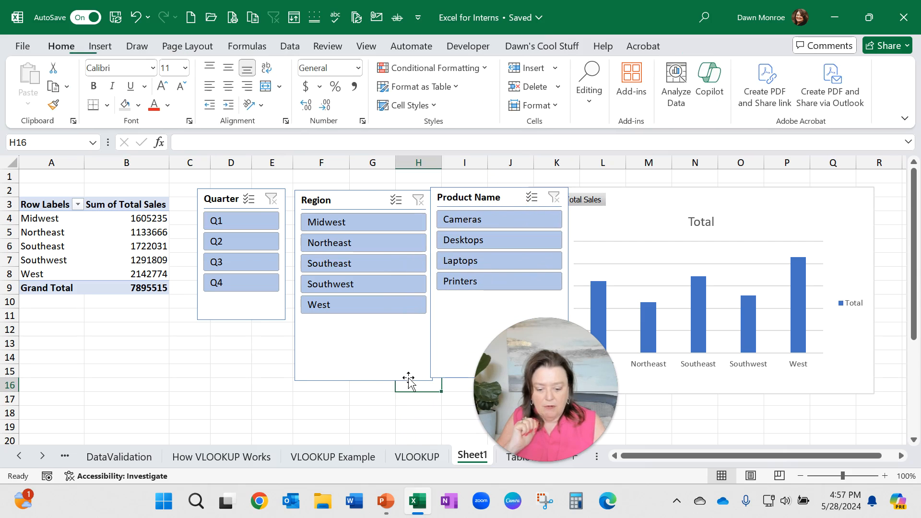
{"action": "left_click", "coordinate": [426, 379]}
{"action": "left_click_drag", "start_coordinate": [433, 381], "coordinate": [408, 326]}
{"action": "left_click_drag", "start_coordinate": [508, 209], "coordinate": [490, 200]}
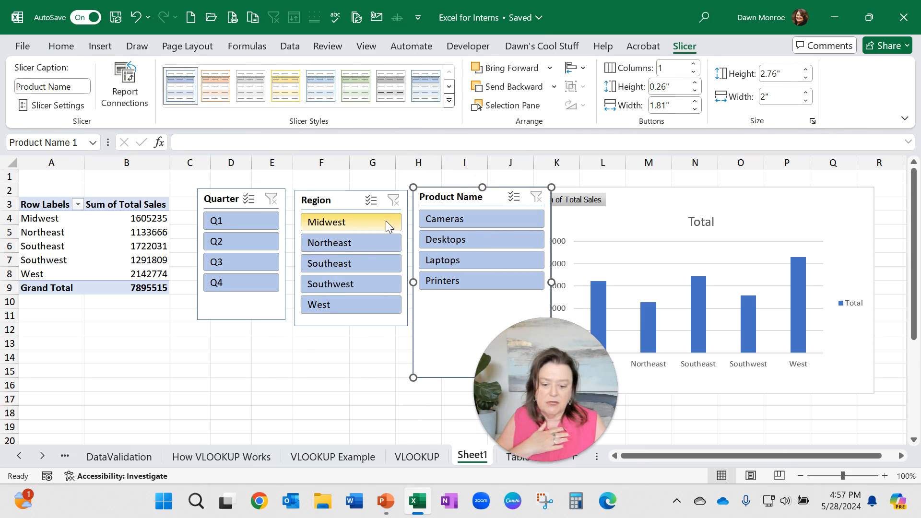
Step: Filter the PivotTable to Q2 with the Quarter slicer, then clear the Quarter filter
{"action": "left_click", "coordinate": [228, 243]}
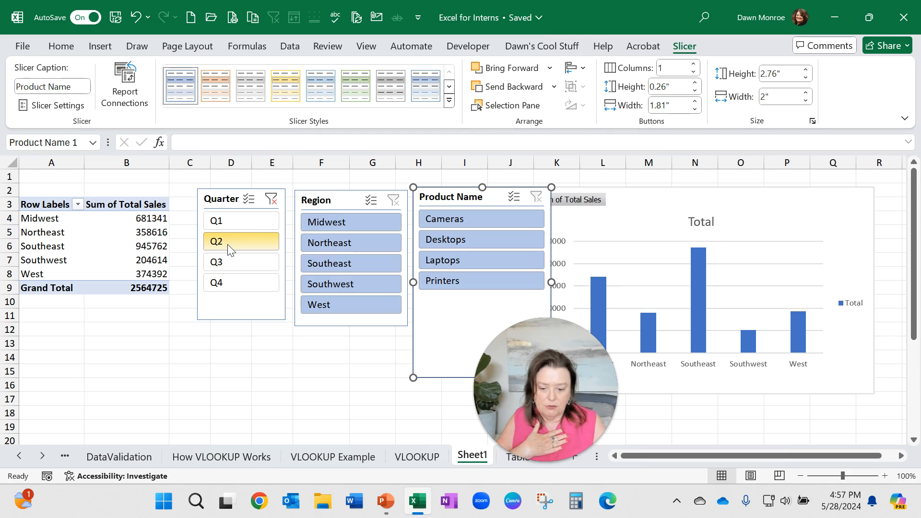
{"action": "left_click", "coordinate": [271, 199]}
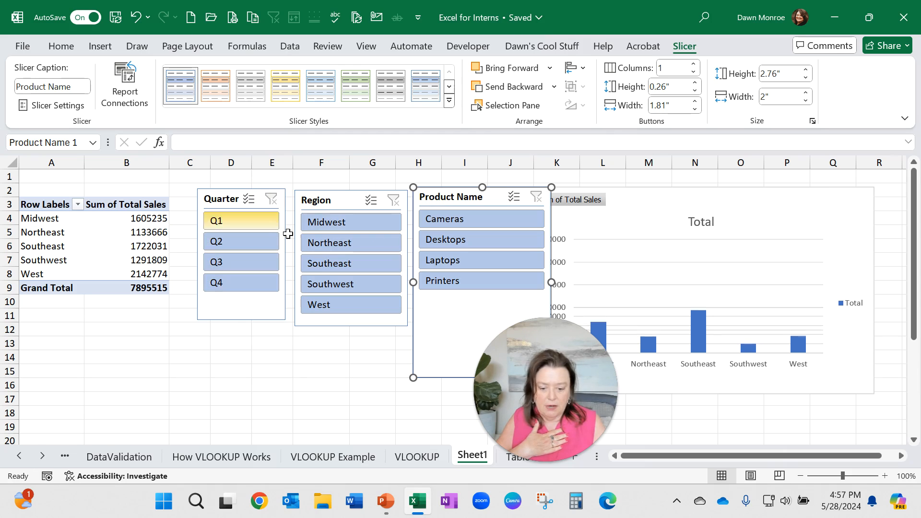
Step: Filter the PivotTable and chart to Laptops with the Product Name slicer
{"action": "left_click", "coordinate": [470, 257]}
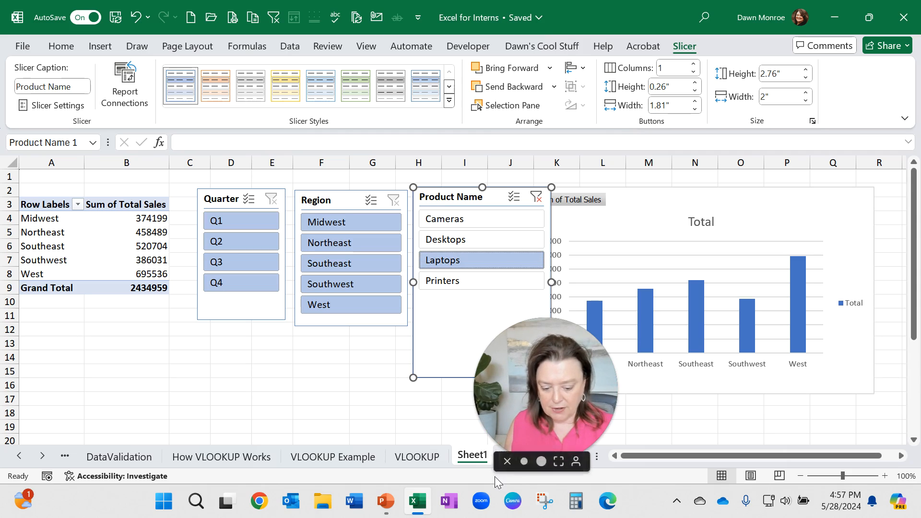
{"action": "left_click_drag", "start_coordinate": [547, 386], "coordinate": [767, 336]}
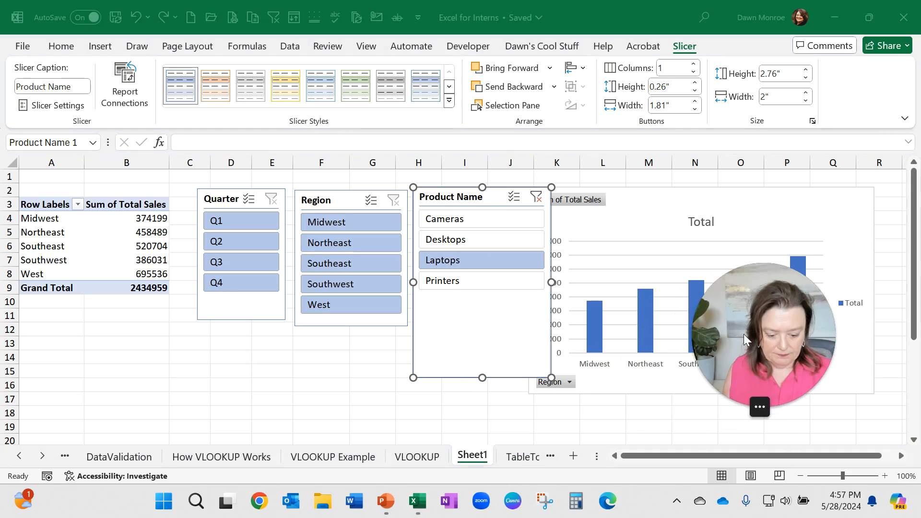
Step: Rename the PivotTable worksheet to Pivot
{"action": "left_click", "coordinate": [511, 458]}
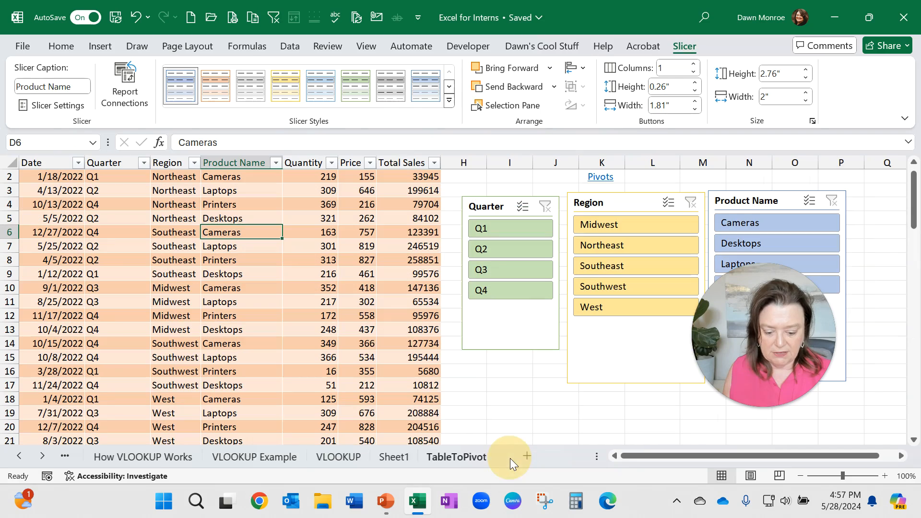
{"action": "left_click", "coordinate": [384, 456]}
{"action": "double_click", "coordinate": [385, 455]}
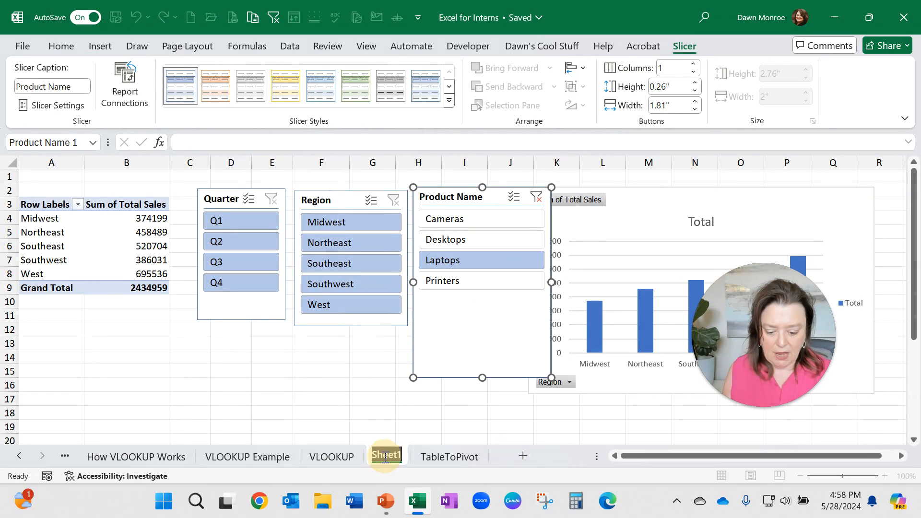
{"action": "type", "text": "Pivot"}
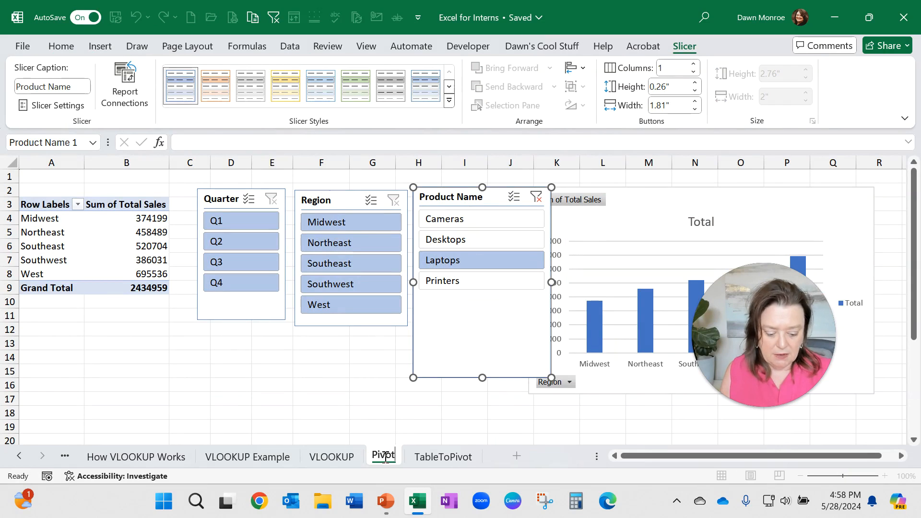
{"action": "key", "text": "Return"}
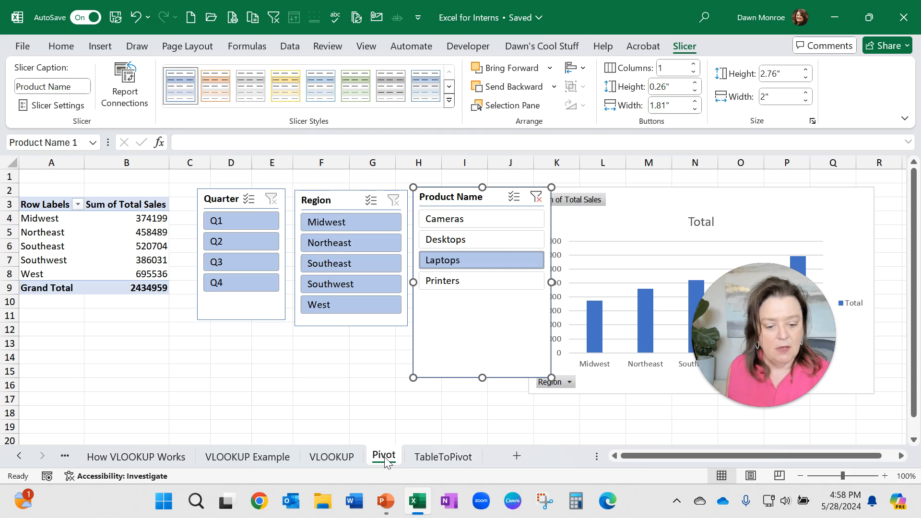
Step: Insert a Date timeline for the PivotTable and place it below the Quarter and Region slicers
{"action": "left_click", "coordinate": [98, 257]}
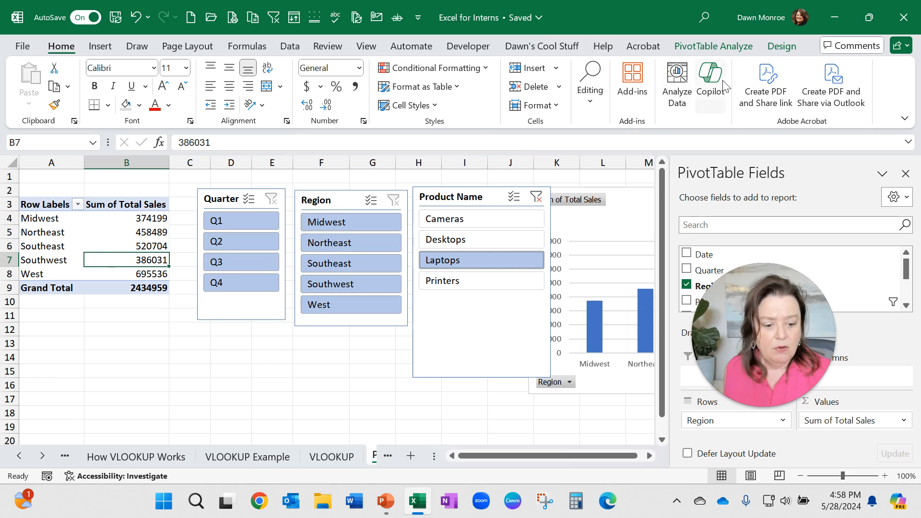
{"action": "left_click", "coordinate": [732, 48]}
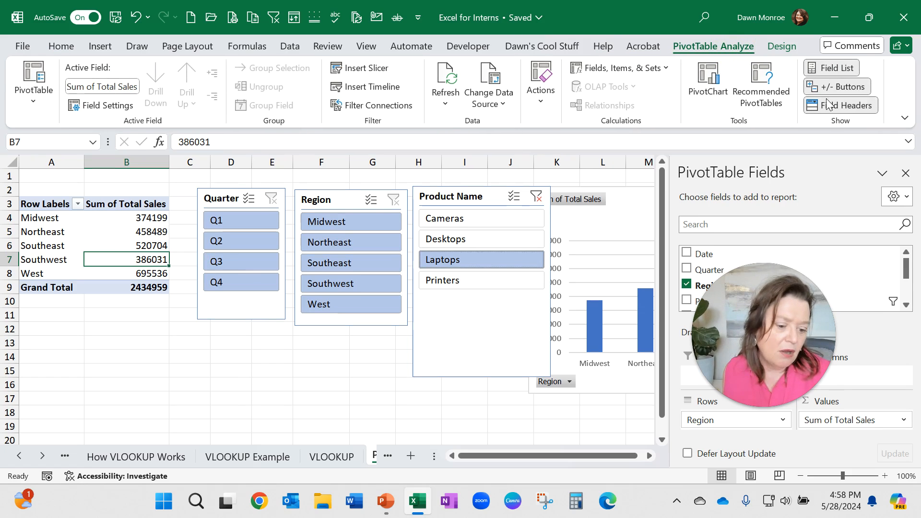
{"action": "left_click", "coordinate": [380, 87]}
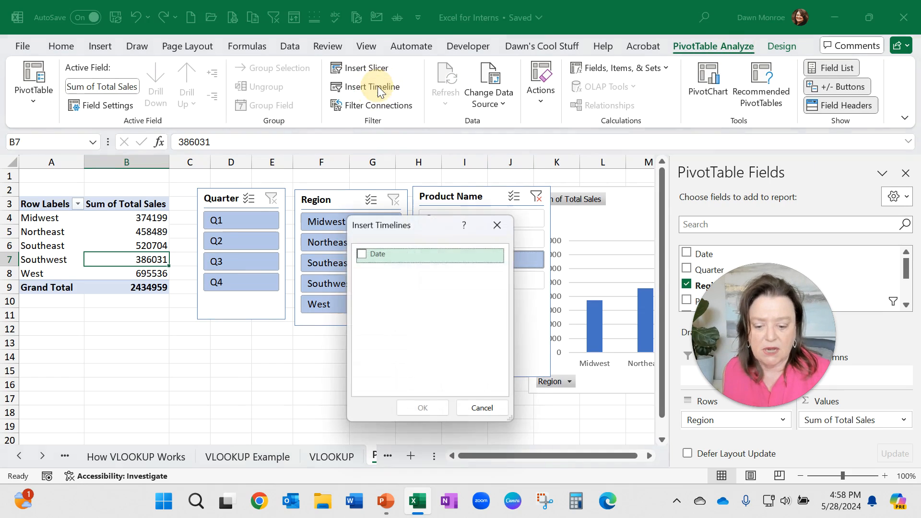
{"action": "left_click", "coordinate": [361, 254]}
{"action": "left_click", "coordinate": [422, 409]}
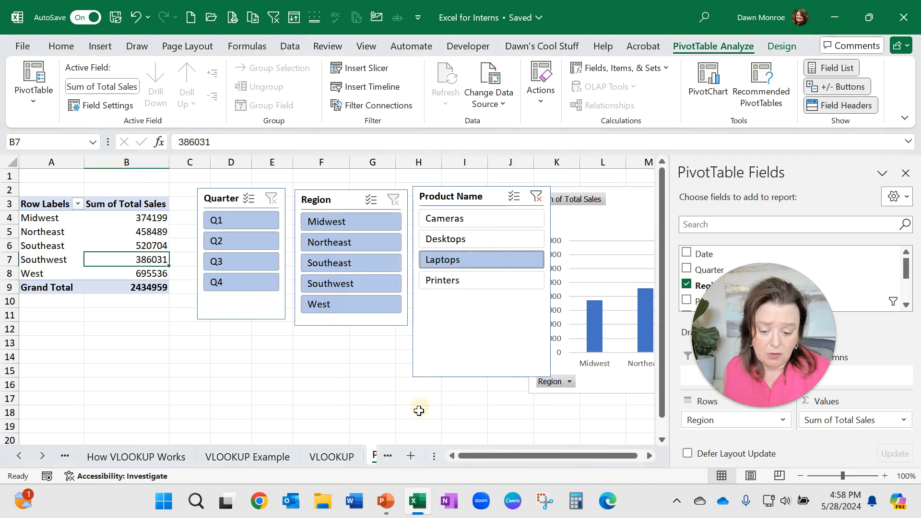
{"action": "left_click_drag", "start_coordinate": [349, 280], "coordinate": [303, 350]}
Step: Set the timeline's time level to Quarters and select Q2 2022 on it
{"action": "left_click", "coordinate": [413, 361]}
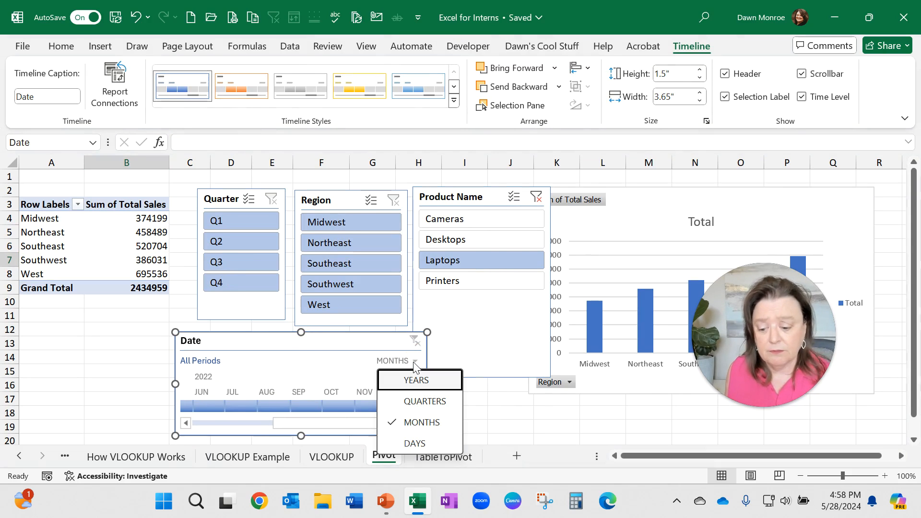
{"action": "left_click", "coordinate": [414, 361]}
{"action": "left_click", "coordinate": [414, 361]}
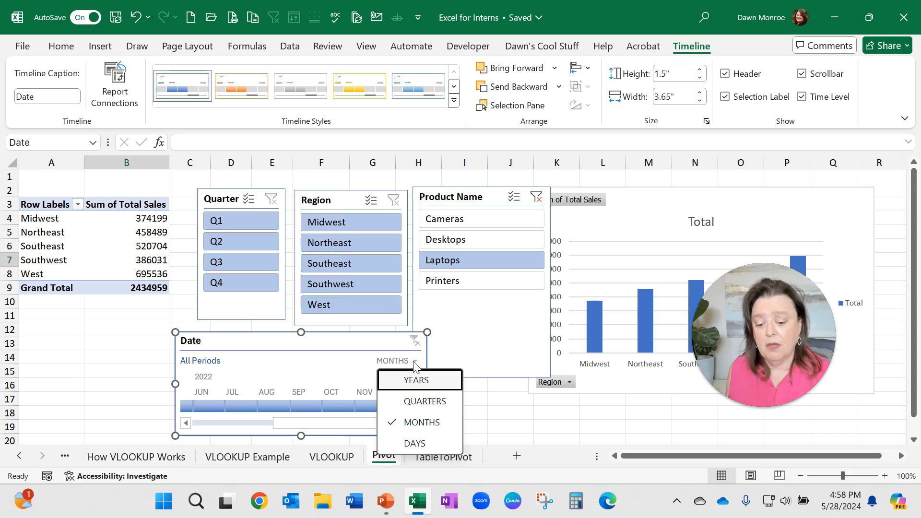
{"action": "left_click", "coordinate": [426, 405]}
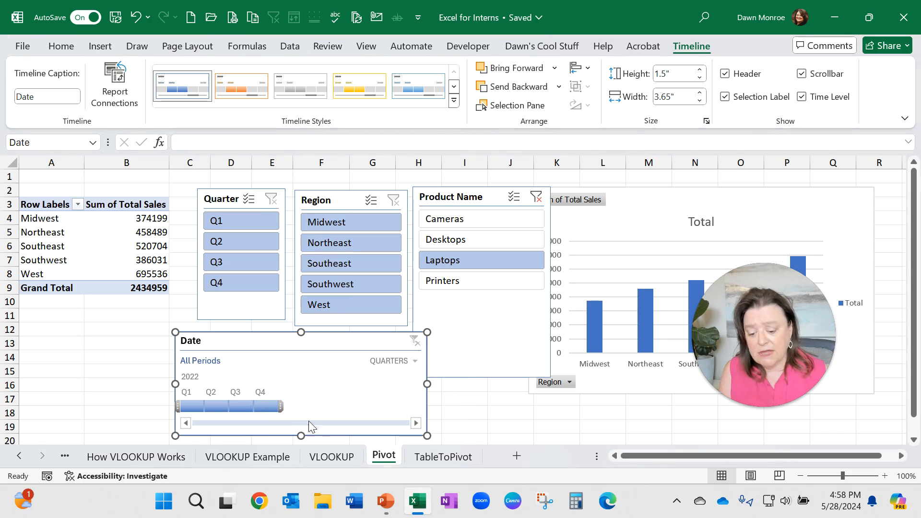
{"action": "left_click", "coordinate": [218, 407]}
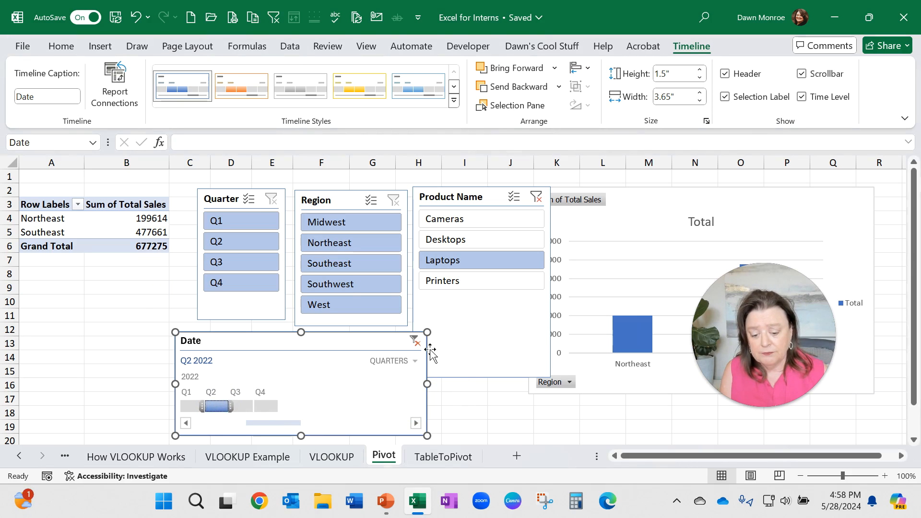
Step: Select Q1 2022 on the timeline, then clear the timeline filter to show all periods
{"action": "left_click", "coordinate": [415, 341]}
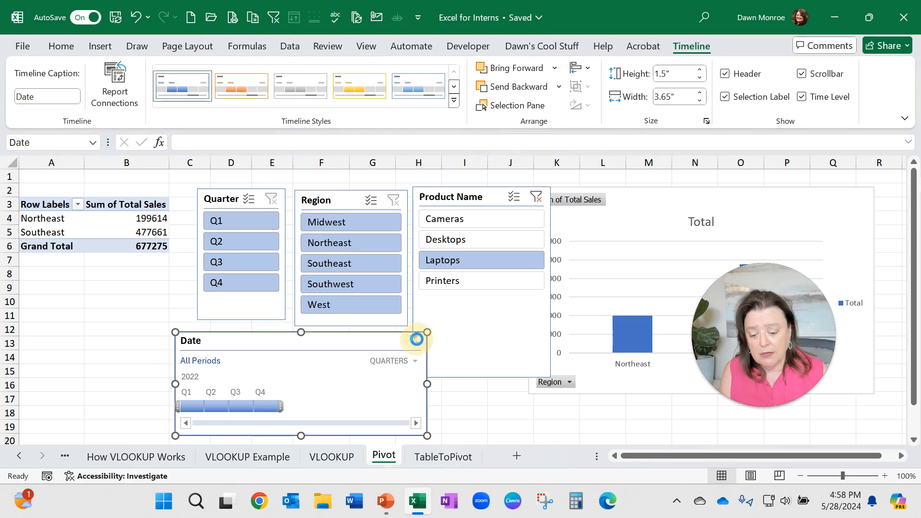
{"action": "left_click", "coordinate": [194, 407]}
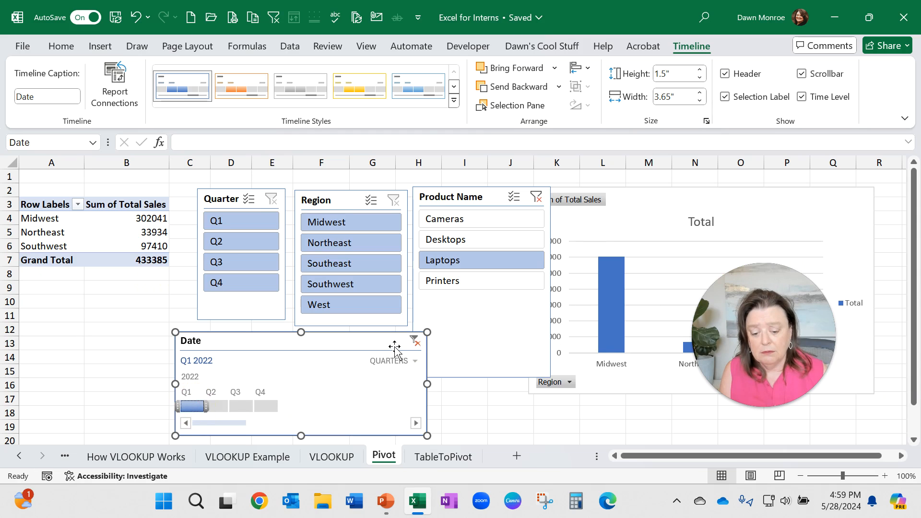
{"action": "left_click", "coordinate": [414, 341]}
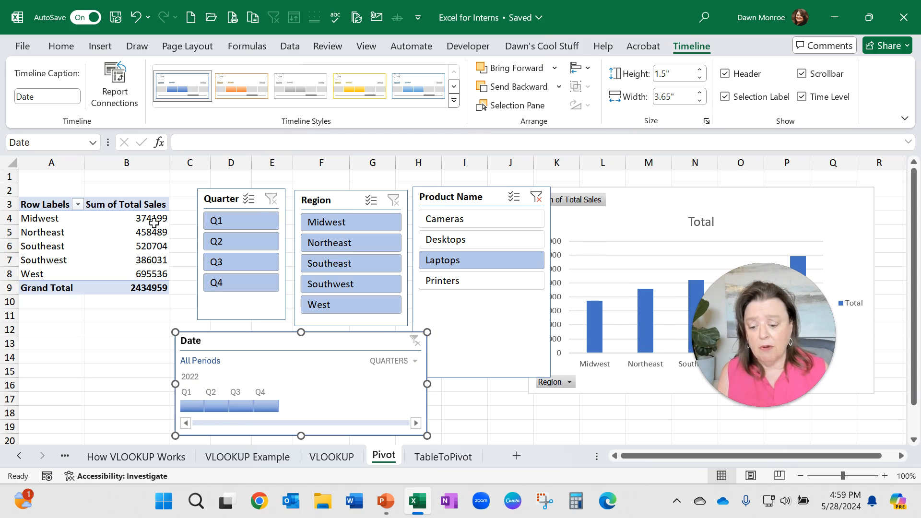
Step: Format the PivotTable's Sum of Total Sales values as Currency
{"action": "left_click", "coordinate": [146, 242]}
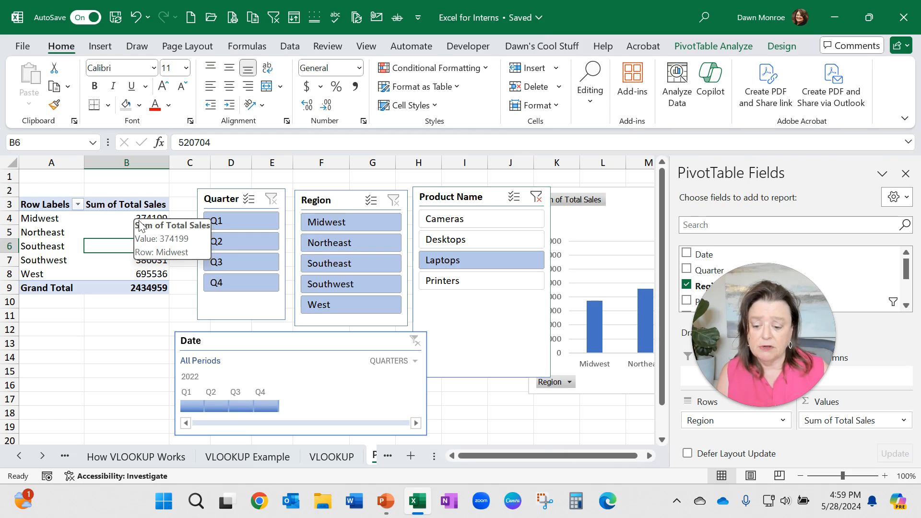
{"action": "right_click", "coordinate": [128, 234]}
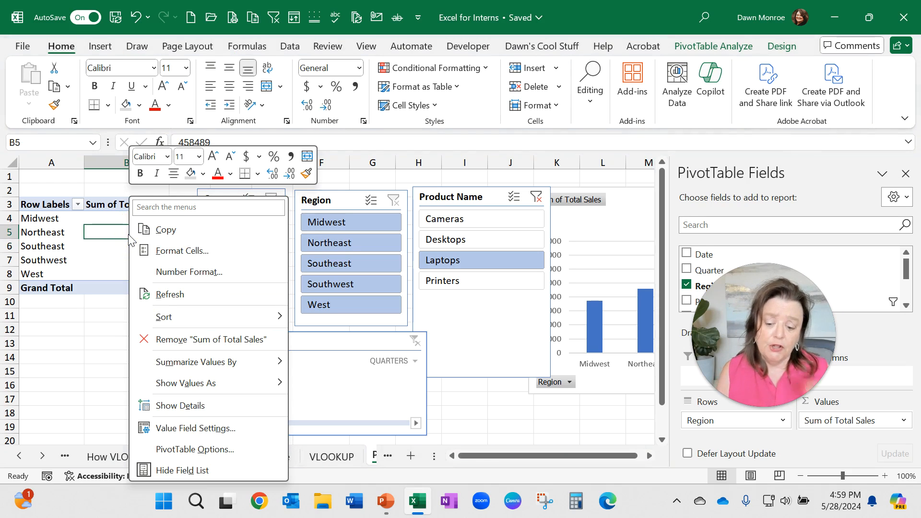
{"action": "left_click", "coordinate": [199, 271]}
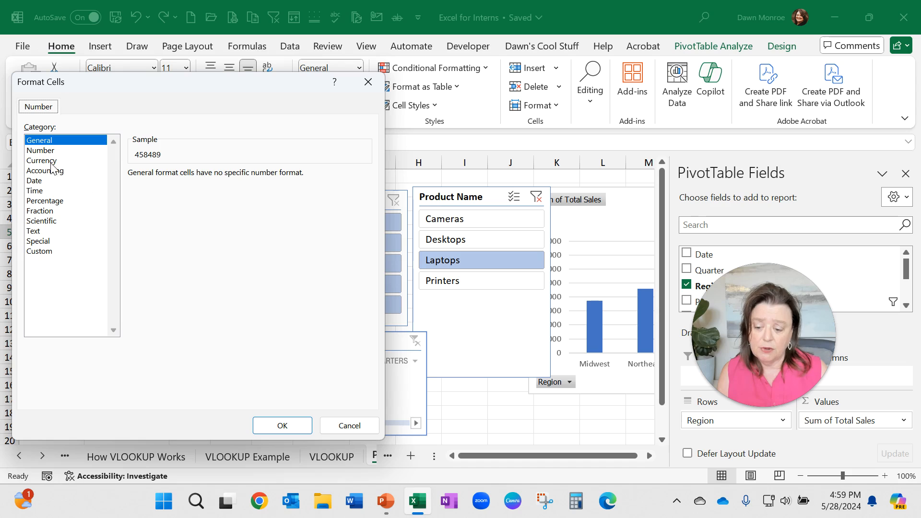
{"action": "left_click", "coordinate": [41, 160]}
{"action": "left_click", "coordinate": [283, 425]}
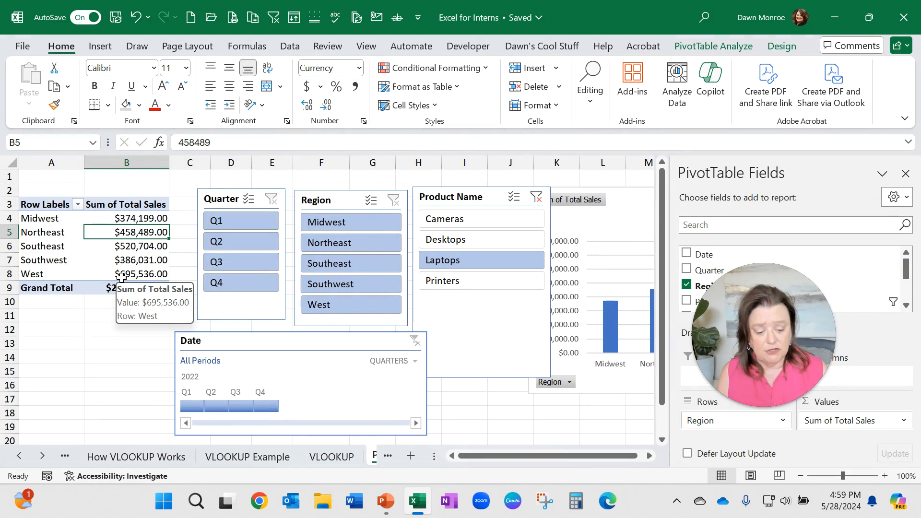
Step: Move the Quarter field into the PivotTable Filters area and Product Name into the Columns area
{"action": "left_click", "coordinate": [717, 325]}
{"action": "left_click_drag", "start_coordinate": [716, 320], "coordinate": [43, 333]}
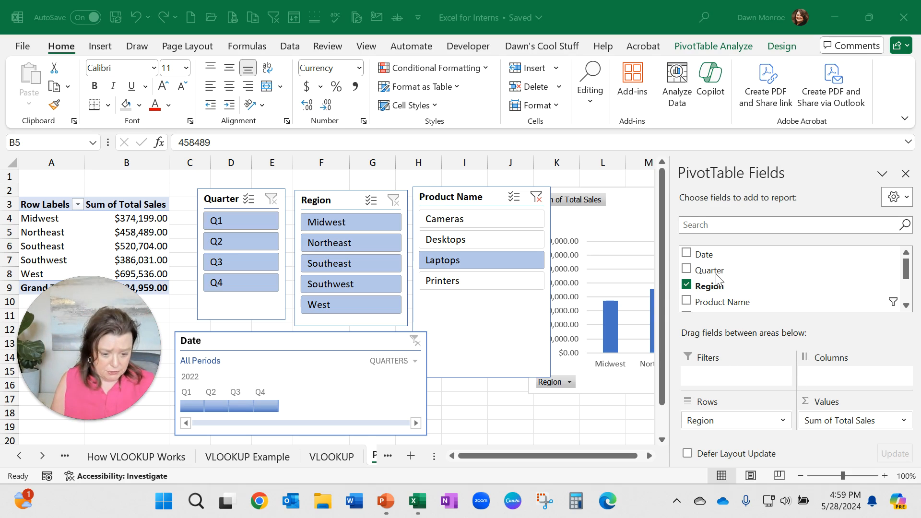
{"action": "scroll", "coordinate": [719, 279], "scroll_direction": "down", "scroll_amount": 1}
{"action": "scroll", "coordinate": [803, 297], "scroll_direction": "up", "scroll_amount": 1}
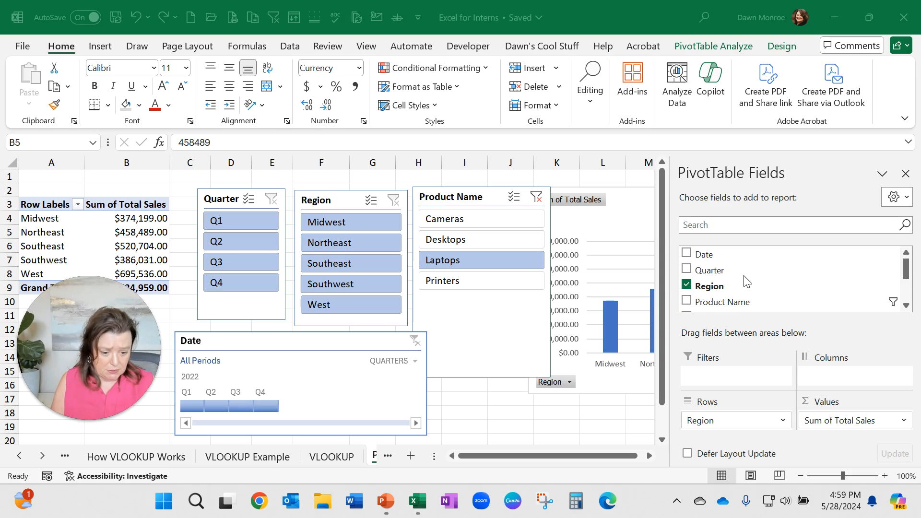
{"action": "left_click_drag", "start_coordinate": [715, 271], "coordinate": [719, 377]}
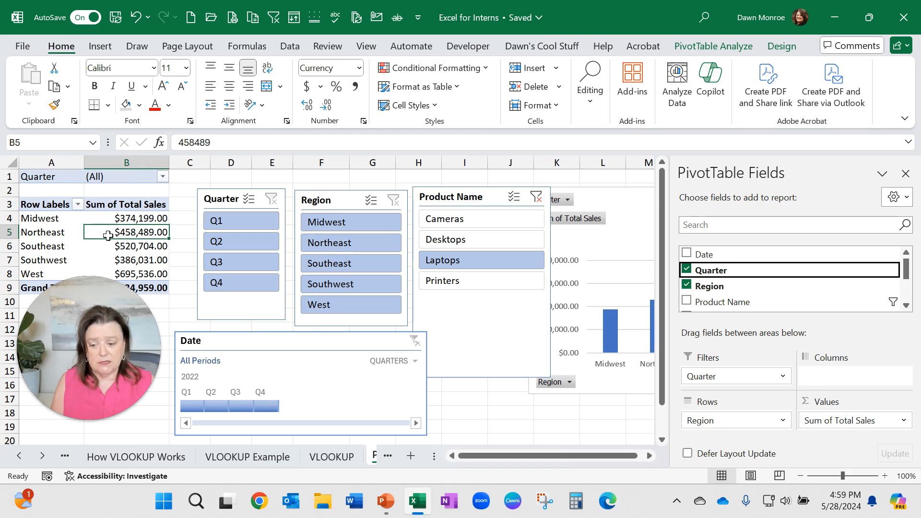
{"action": "mouse_move", "coordinate": [107, 236]}
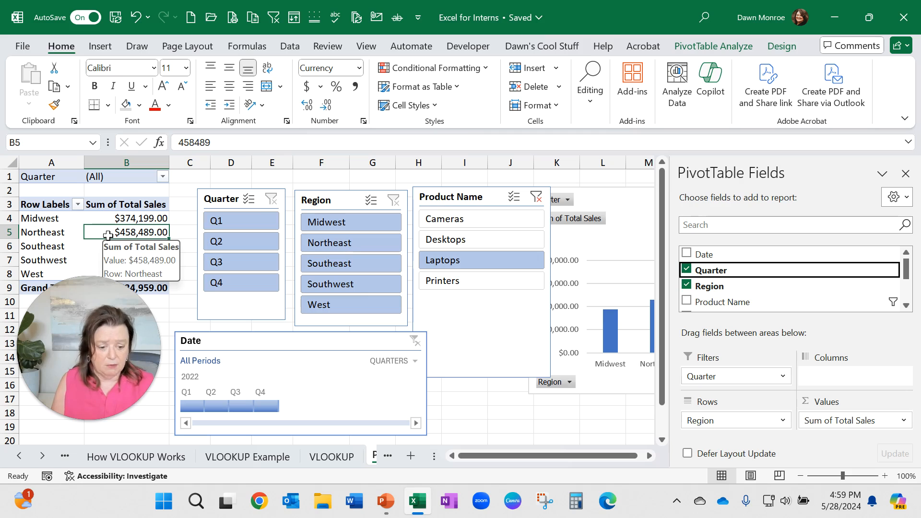
{"action": "left_click", "coordinate": [737, 305]}
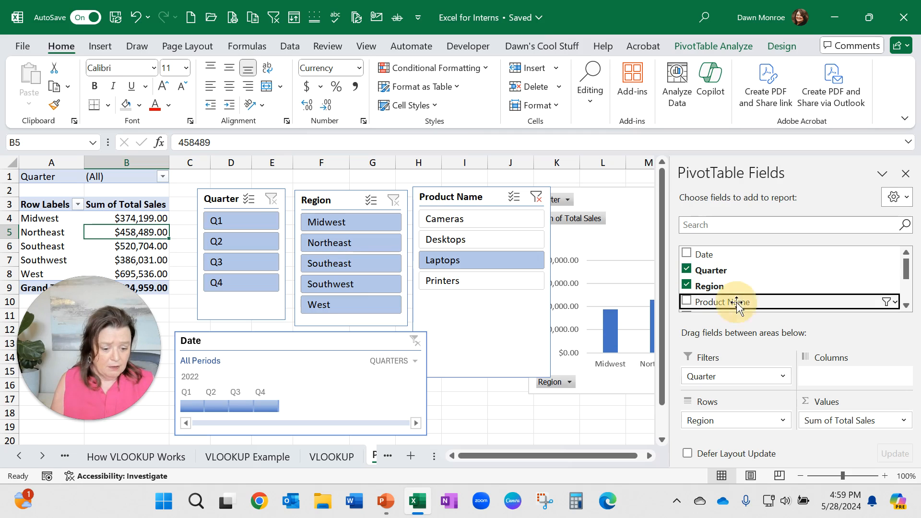
{"action": "left_click_drag", "start_coordinate": [737, 304], "coordinate": [822, 376]}
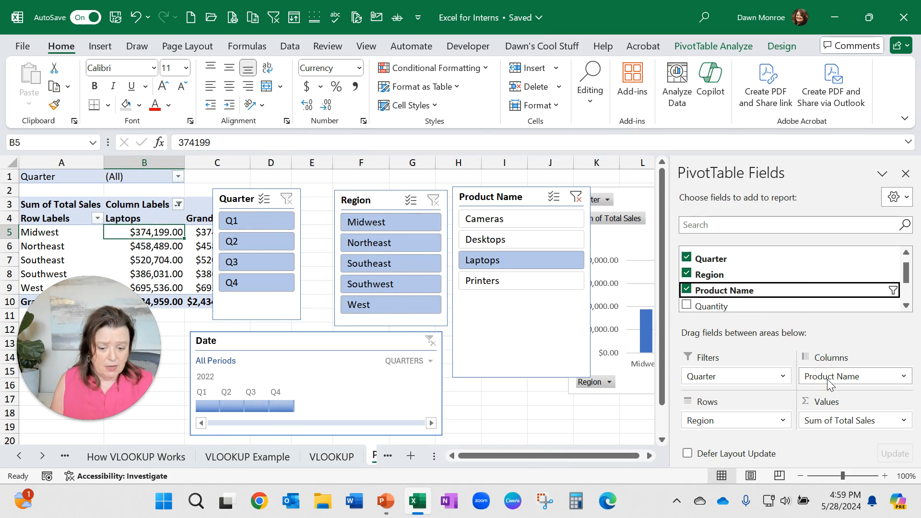
Step: Rearrange the Quarter, Region and Product Name slicers and the PivotChart, shortening the Product Name slicer
{"action": "left_click", "coordinate": [800, 476]}
{"action": "left_click", "coordinate": [800, 476]}
{"action": "left_click", "coordinate": [800, 476]}
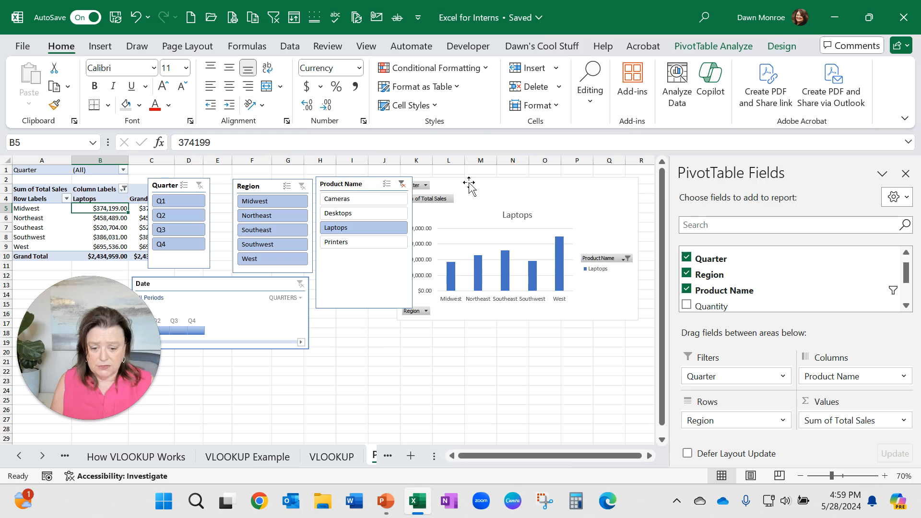
{"action": "left_click_drag", "start_coordinate": [470, 184], "coordinate": [525, 183]}
{"action": "left_click_drag", "start_coordinate": [366, 185], "coordinate": [391, 186]}
{"action": "left_click_drag", "start_coordinate": [437, 308], "coordinate": [419, 264]}
{"action": "left_click_drag", "start_coordinate": [272, 186], "coordinate": [289, 181]}
{"action": "left_click_drag", "start_coordinate": [162, 185], "coordinate": [199, 180]}
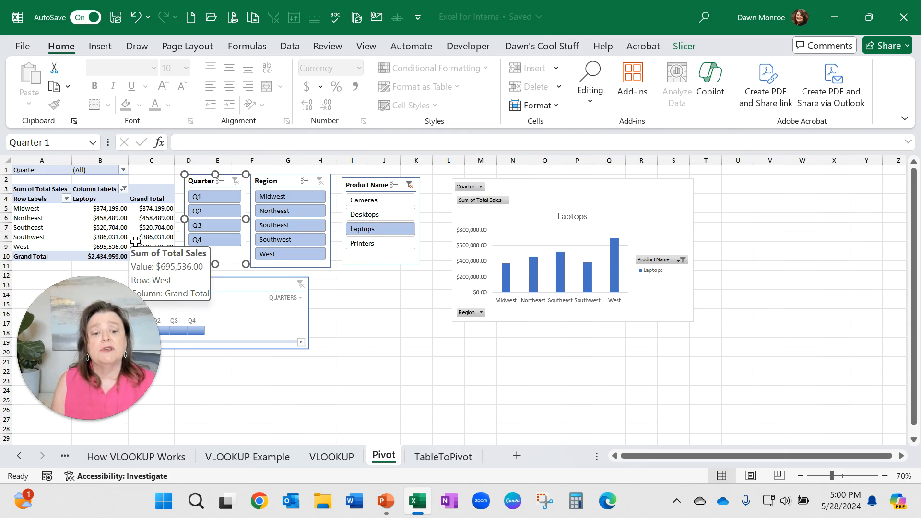
Step: Open the Region row field's settings to review its subtotal options, then cancel the dialog
{"action": "left_click", "coordinate": [124, 225]}
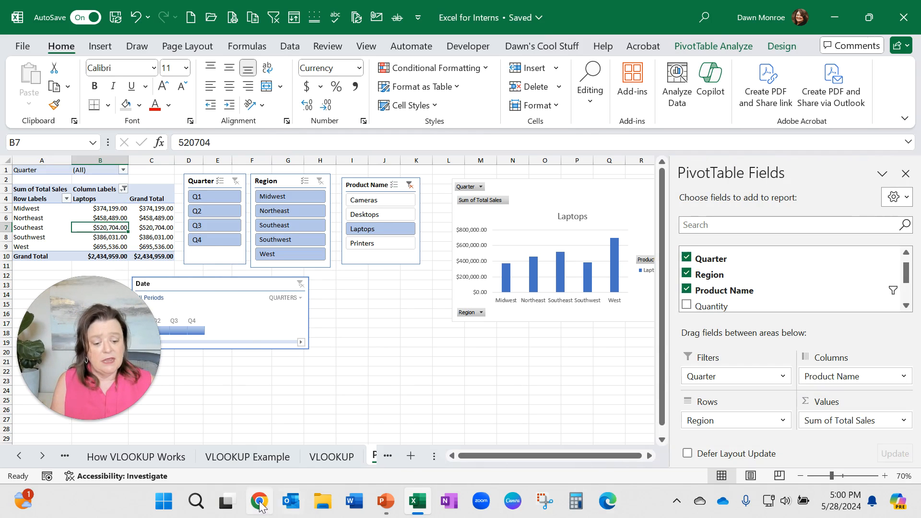
{"action": "left_click", "coordinate": [783, 421]}
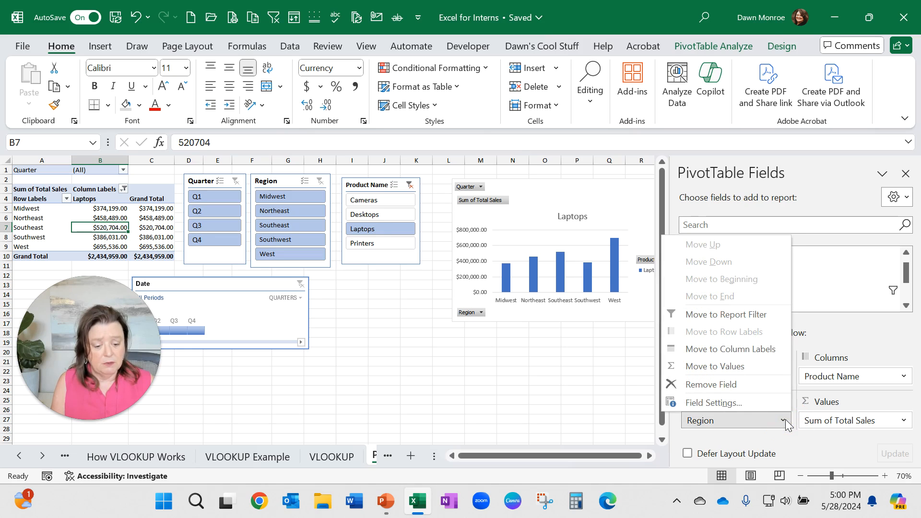
{"action": "left_click", "coordinate": [711, 403]}
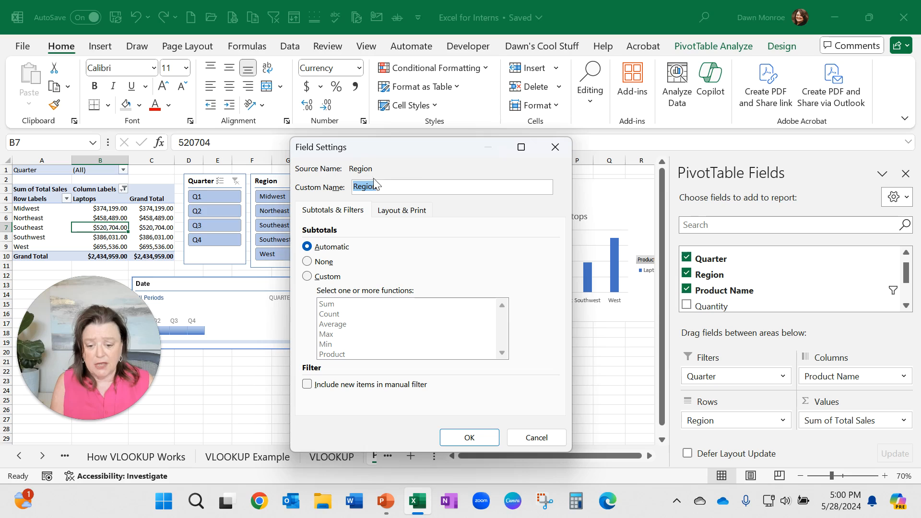
{"action": "left_click", "coordinate": [555, 437]}
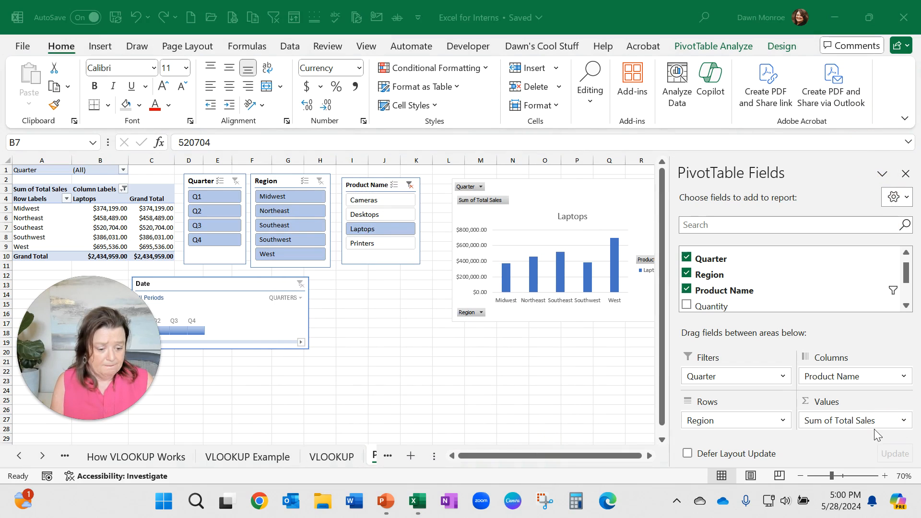
Step: Review the Show Values As calculation options for Sum of Total Sales, then cancel the Value Field Settings dialog
{"action": "left_click", "coordinate": [904, 421]}
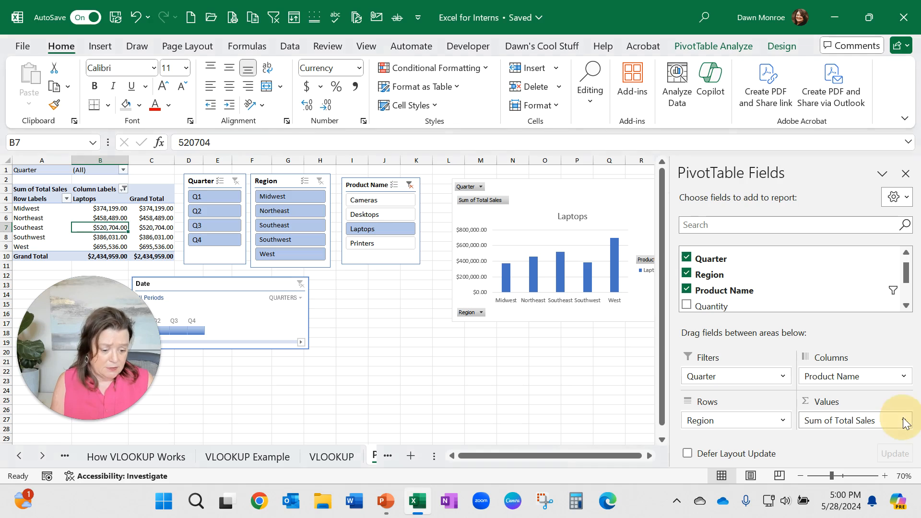
{"action": "left_click", "coordinate": [905, 421]}
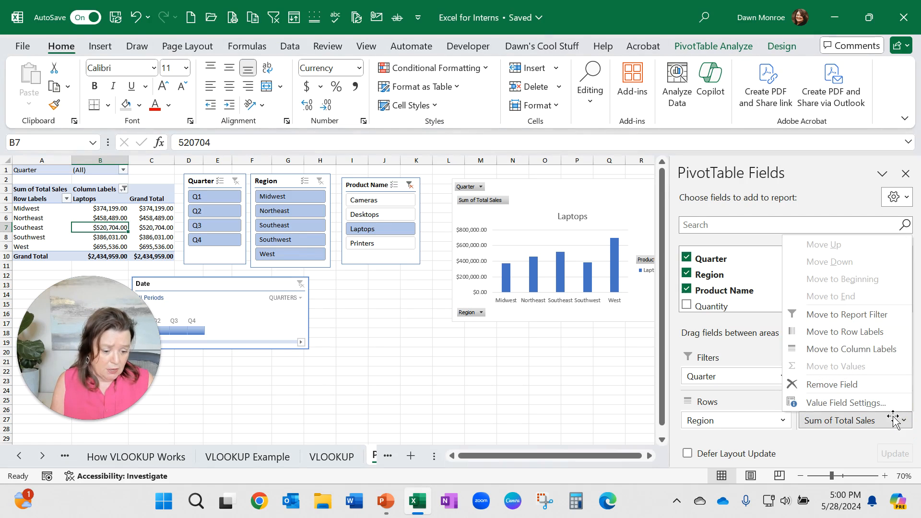
{"action": "left_click", "coordinate": [875, 408]}
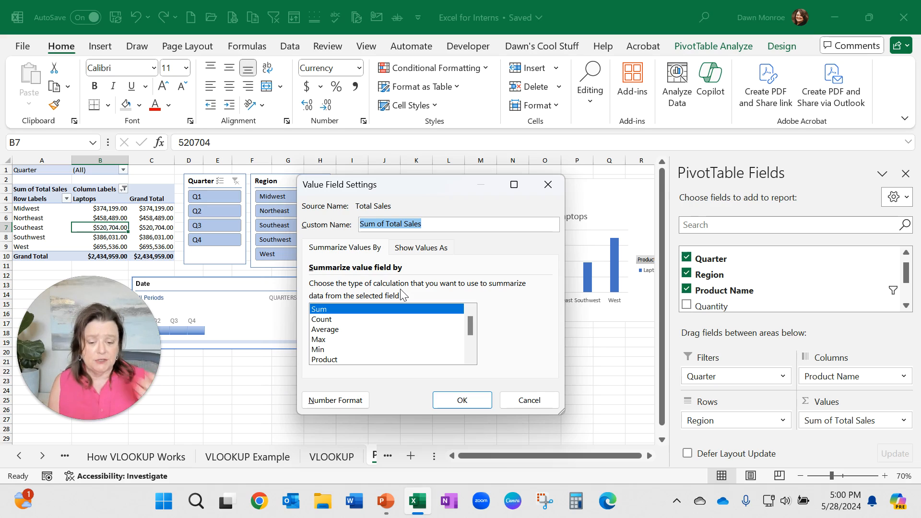
{"action": "left_click", "coordinate": [431, 247]}
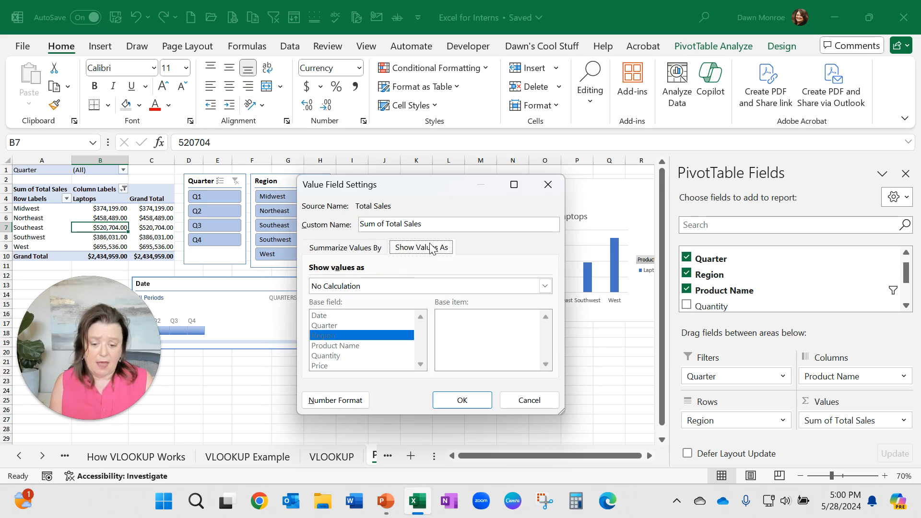
{"action": "left_click", "coordinate": [545, 286]}
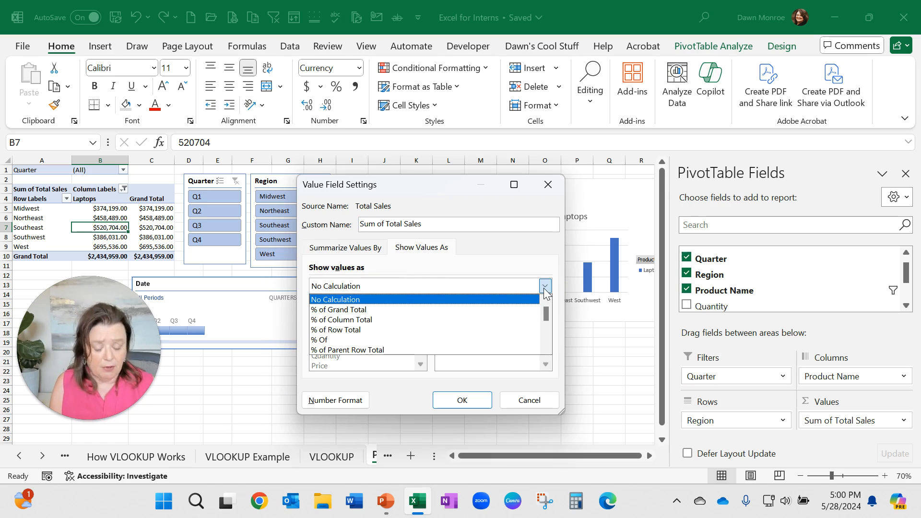
{"action": "left_click", "coordinate": [545, 287]}
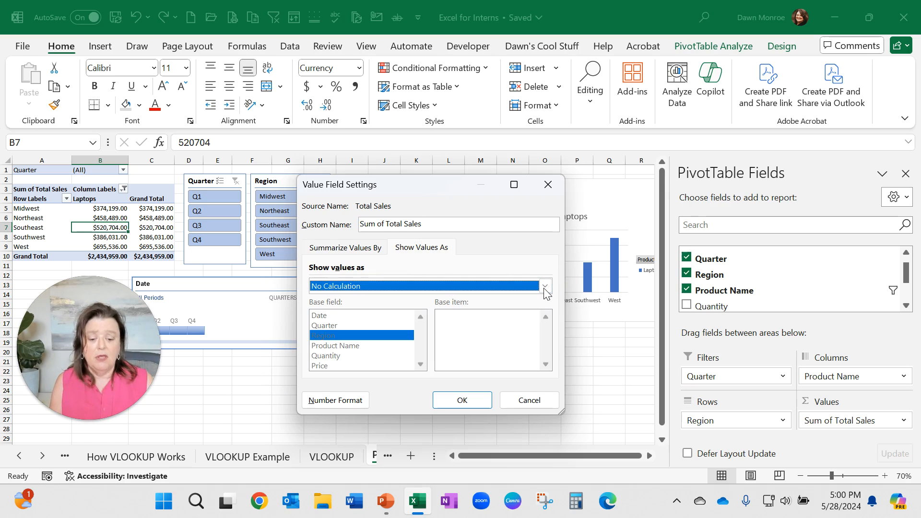
{"action": "left_click", "coordinate": [515, 405]}
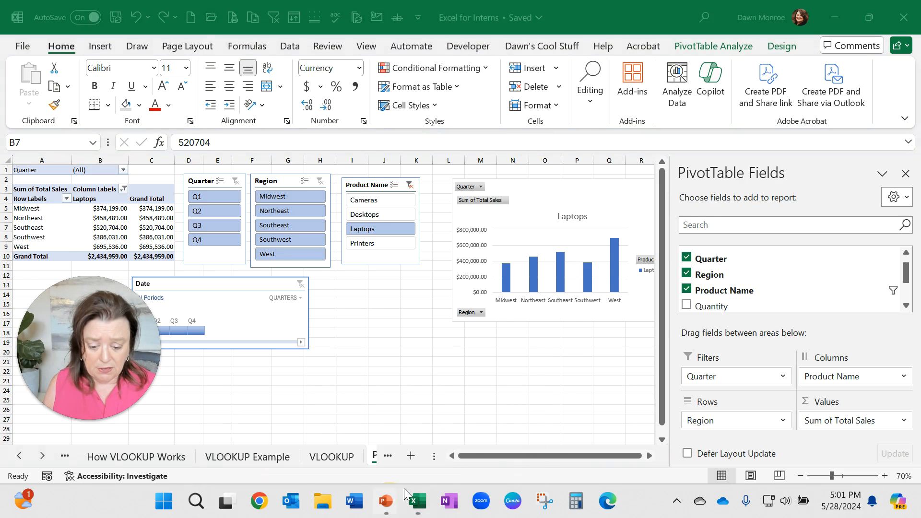
Step: Switch to the PowerPoint slide show window
{"action": "mouse_move", "coordinate": [382, 507]}
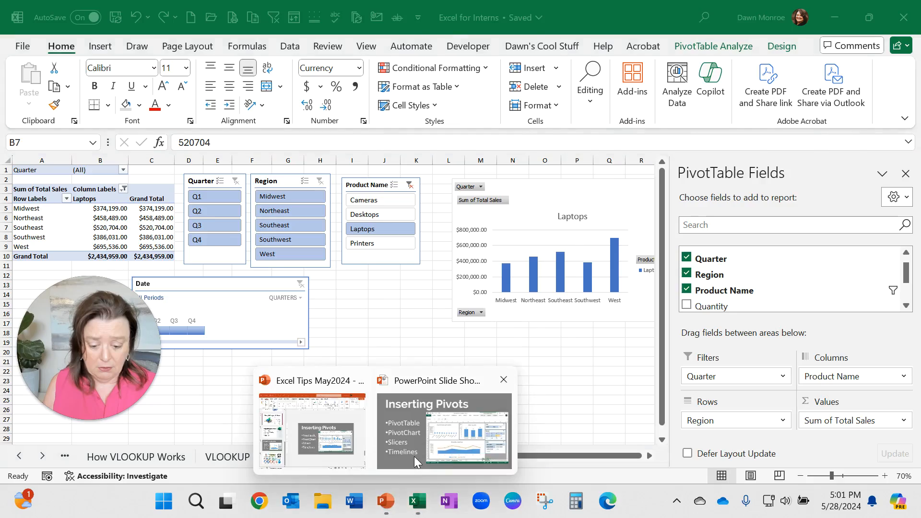
{"action": "left_click", "coordinate": [417, 455]}
{"action": "left_click", "coordinate": [247, 463]}
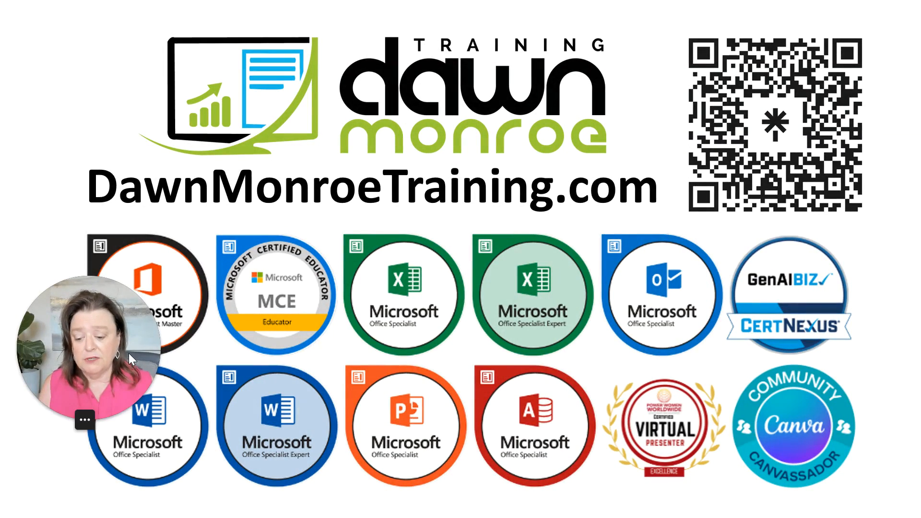
{"action": "left_click_drag", "start_coordinate": [128, 353], "coordinate": [91, 115]}
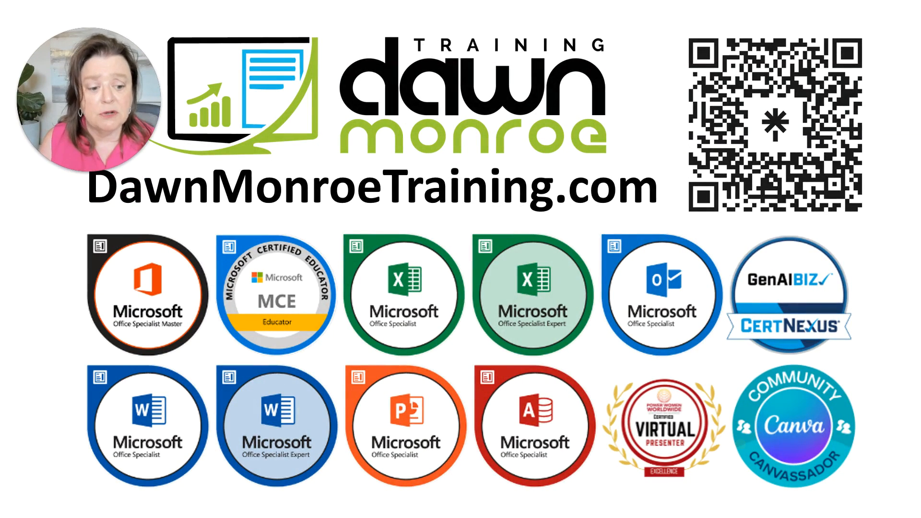